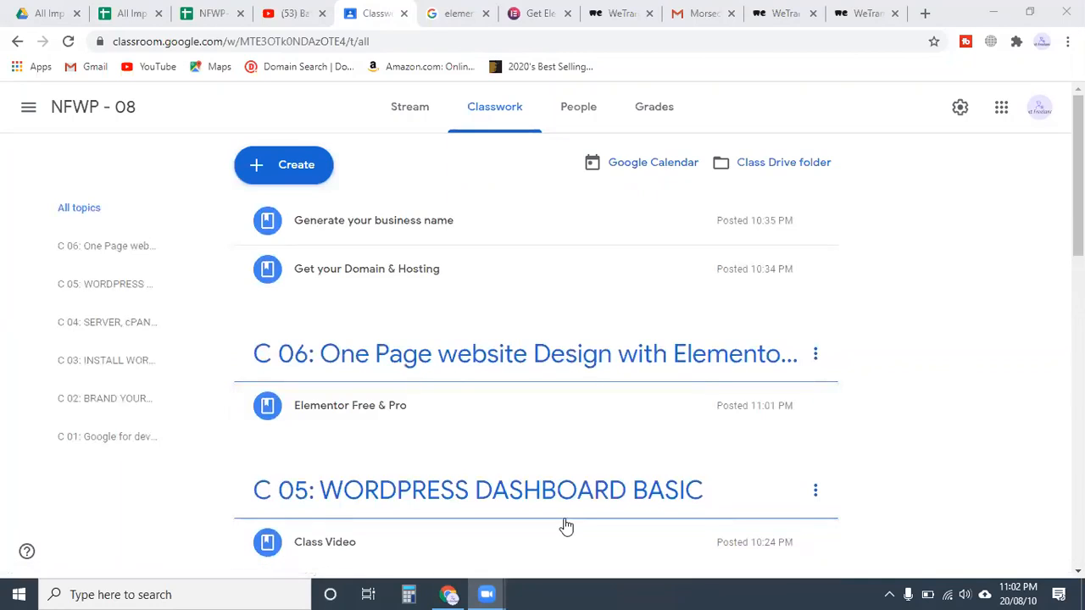
# Open a new tab and a new Chrome window under another browser profile
pyautogui.scroll(-1, 419, 402)
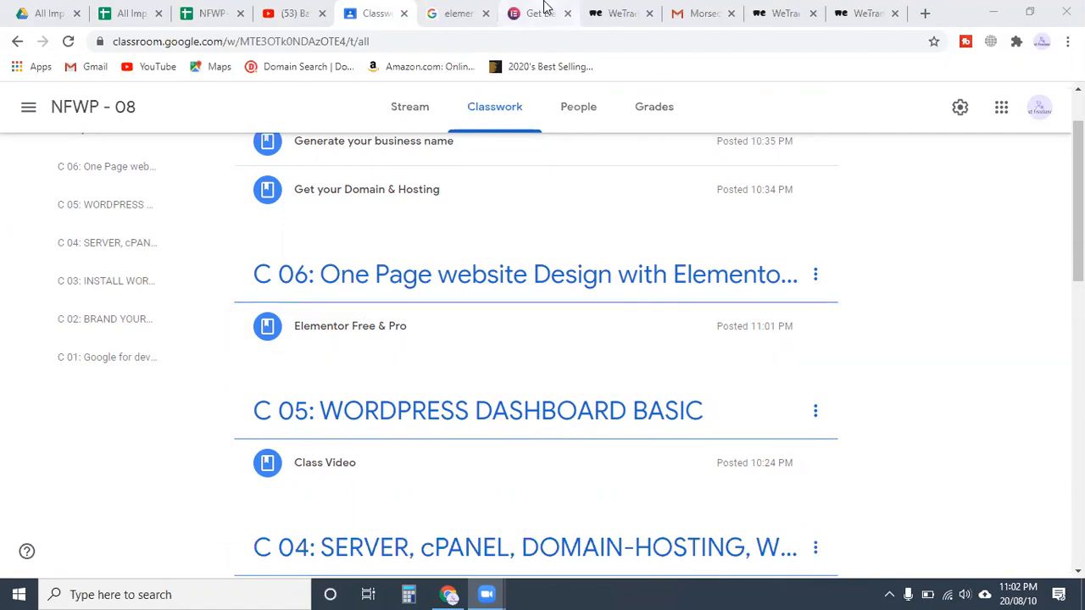
pyautogui.click(925, 13)
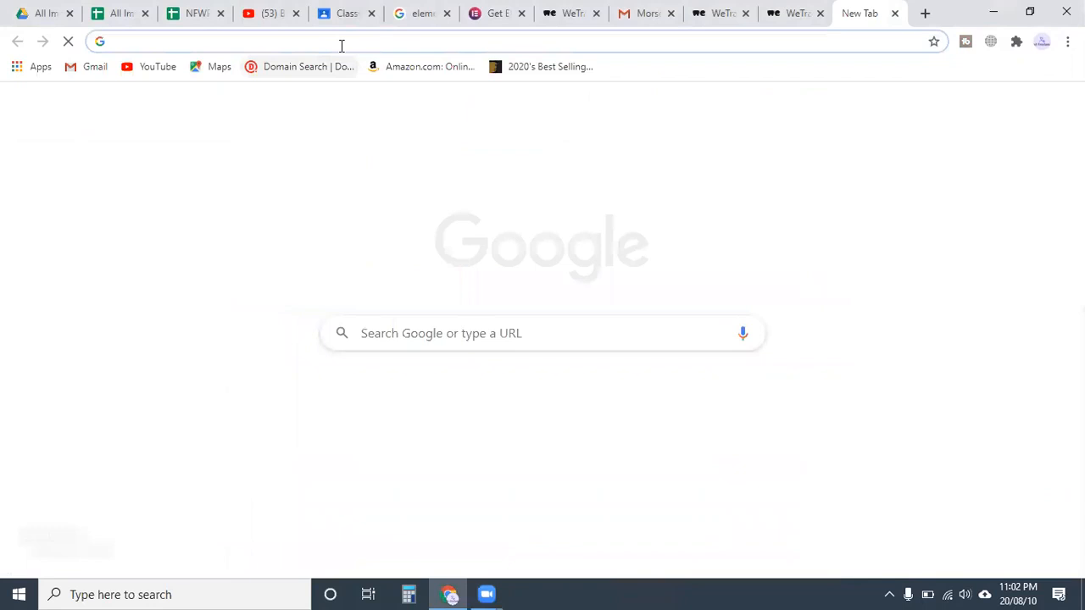
pyautogui.click(341, 42)
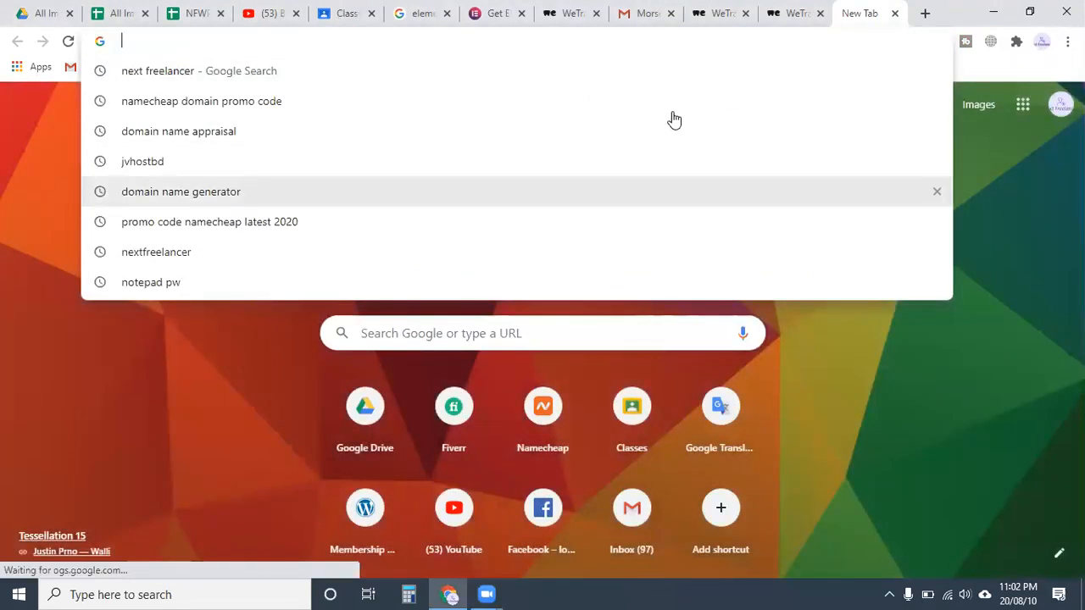
pyautogui.click(1042, 41)
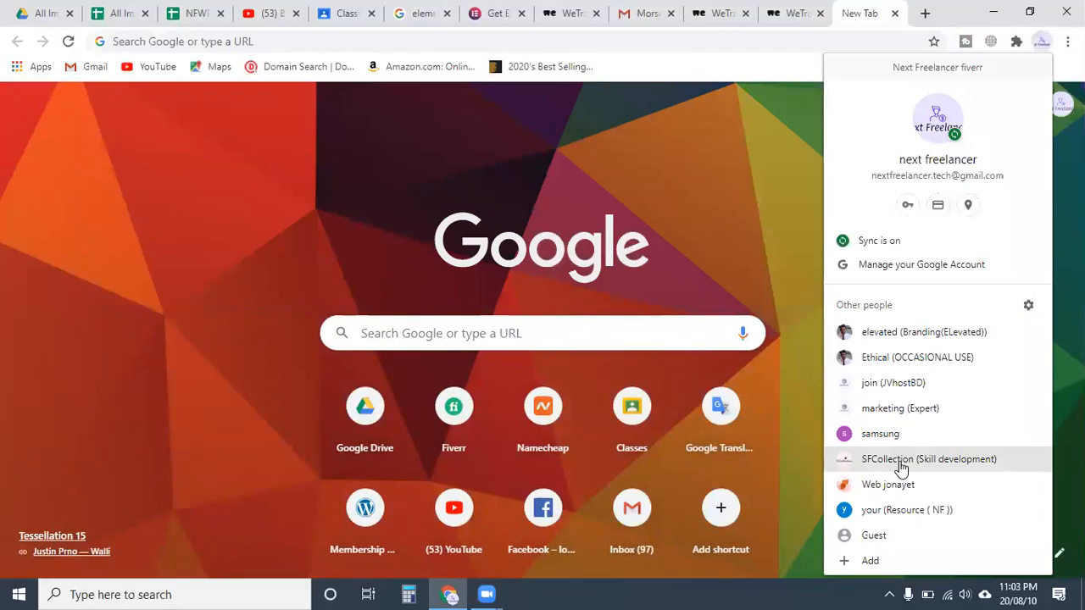
pyautogui.click(900, 468)
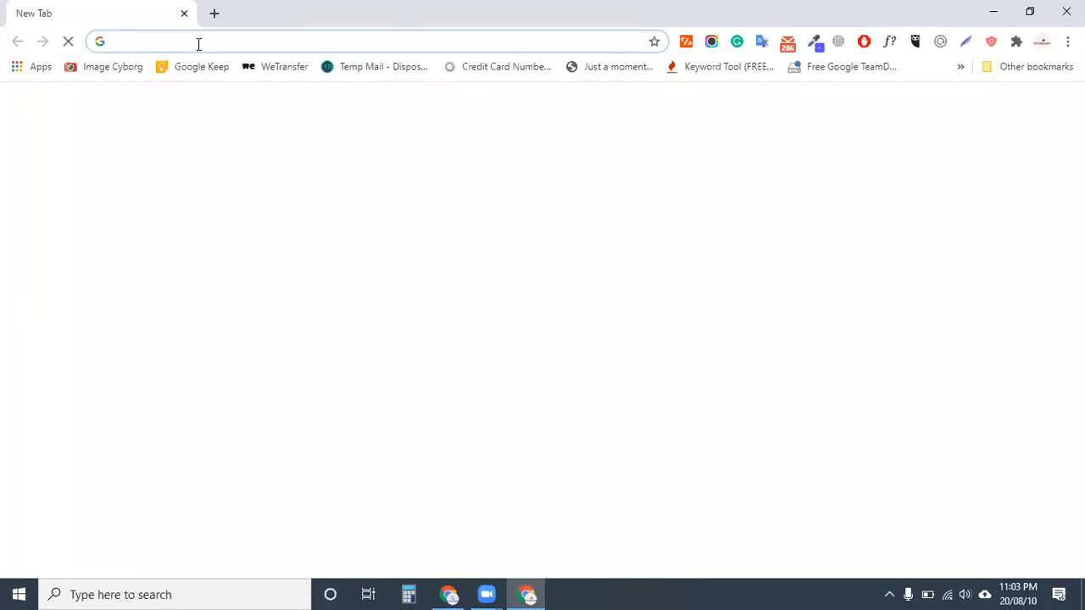
# Load nextfreelancer.tech/batch08 in the new profile's window
pyautogui.click(200, 42)
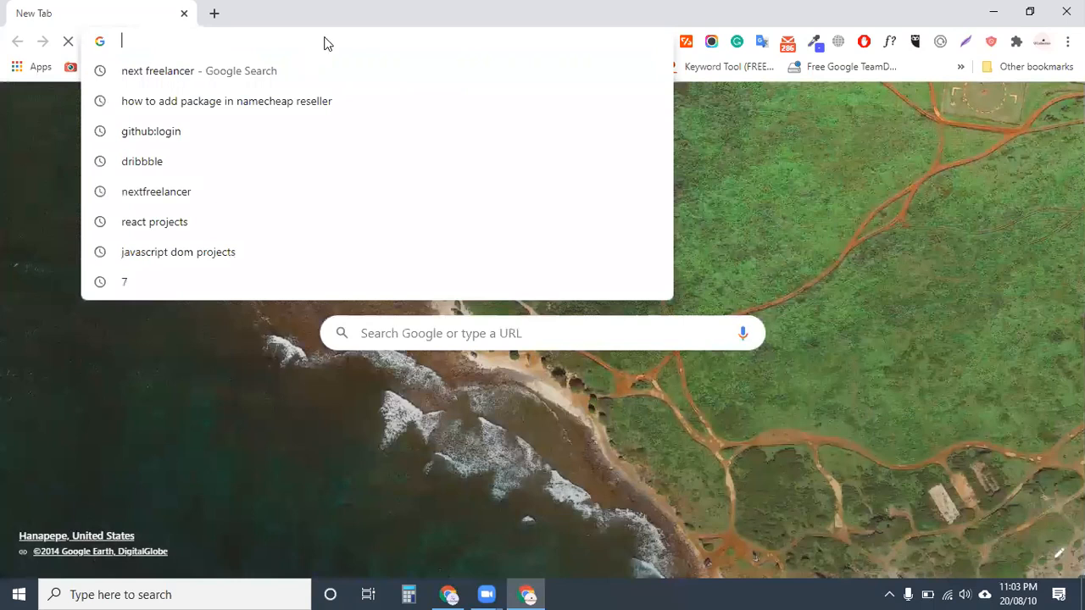
pyautogui.write('nextfreelancer.tech')
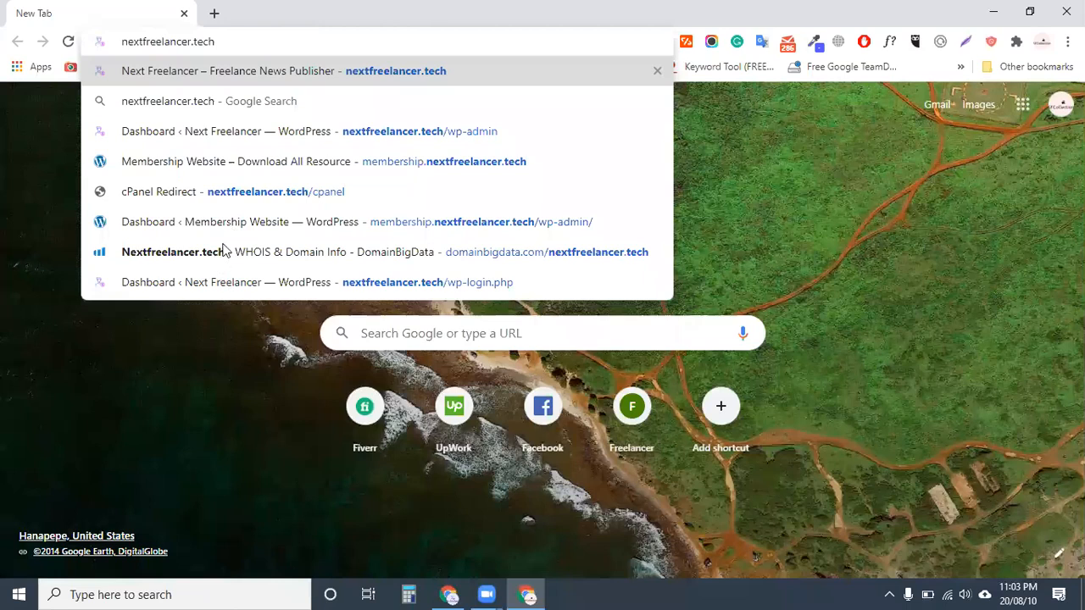
pyautogui.write('/batch08')
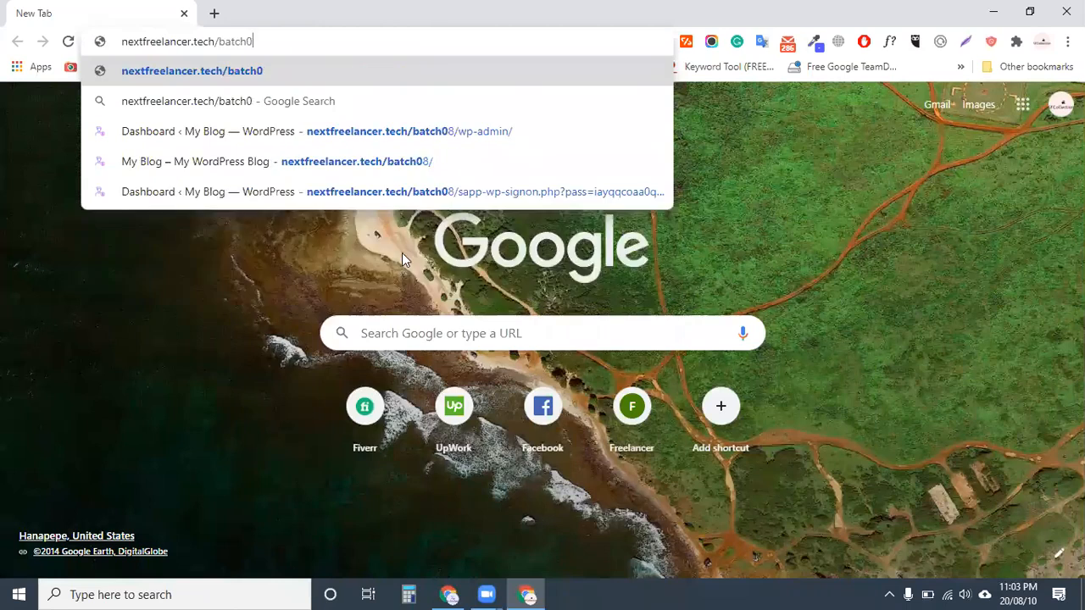
pyautogui.press('Return')
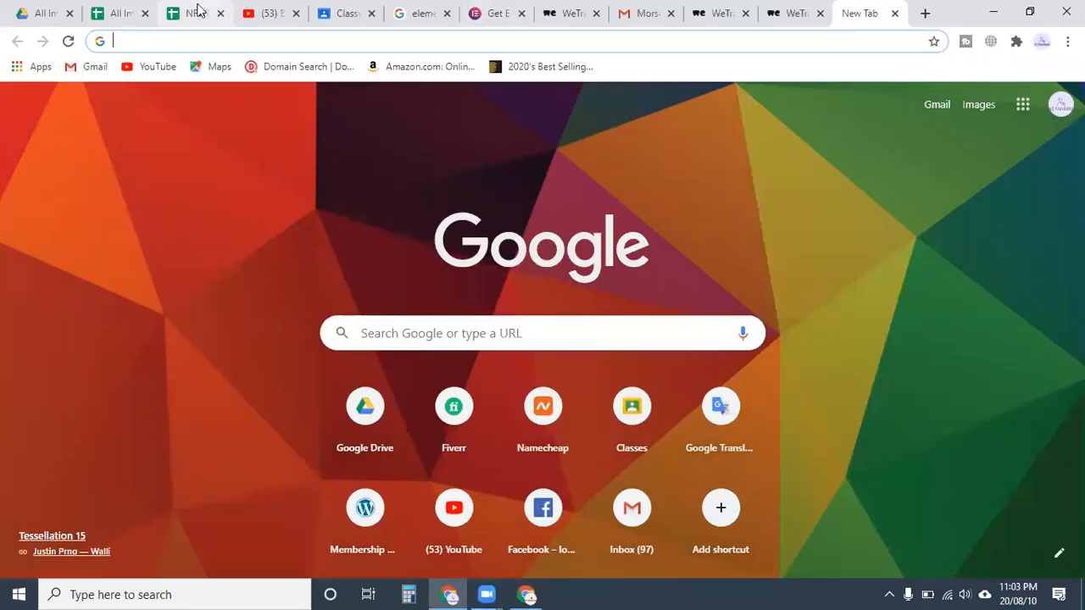
# Switch to the NFWP-8 Course Content spreadsheet and read the long Domain notes in B5
pyautogui.click(185, 14)
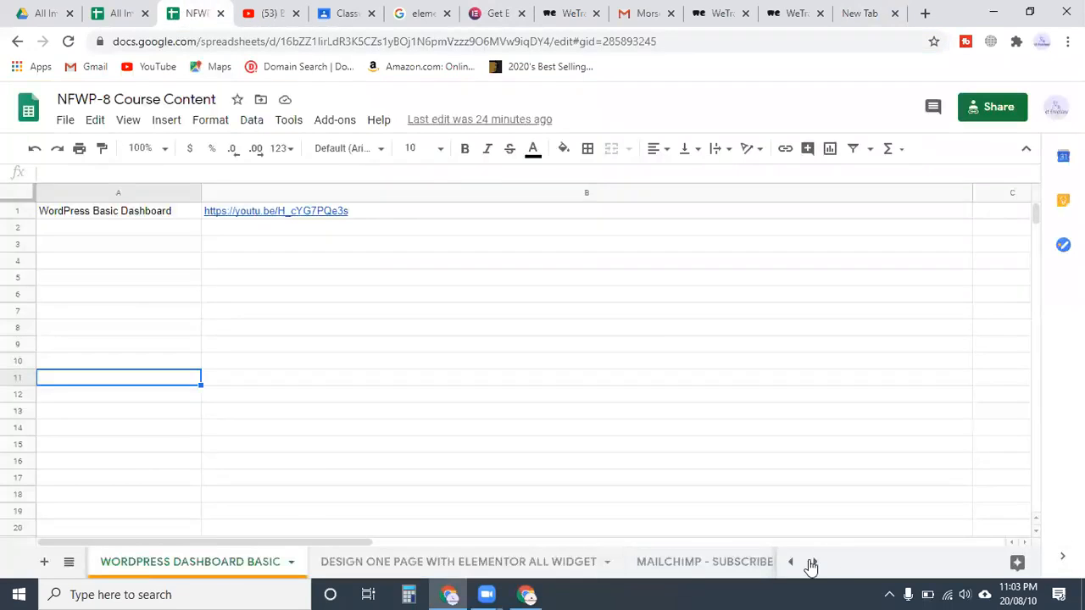
pyautogui.click(812, 563)
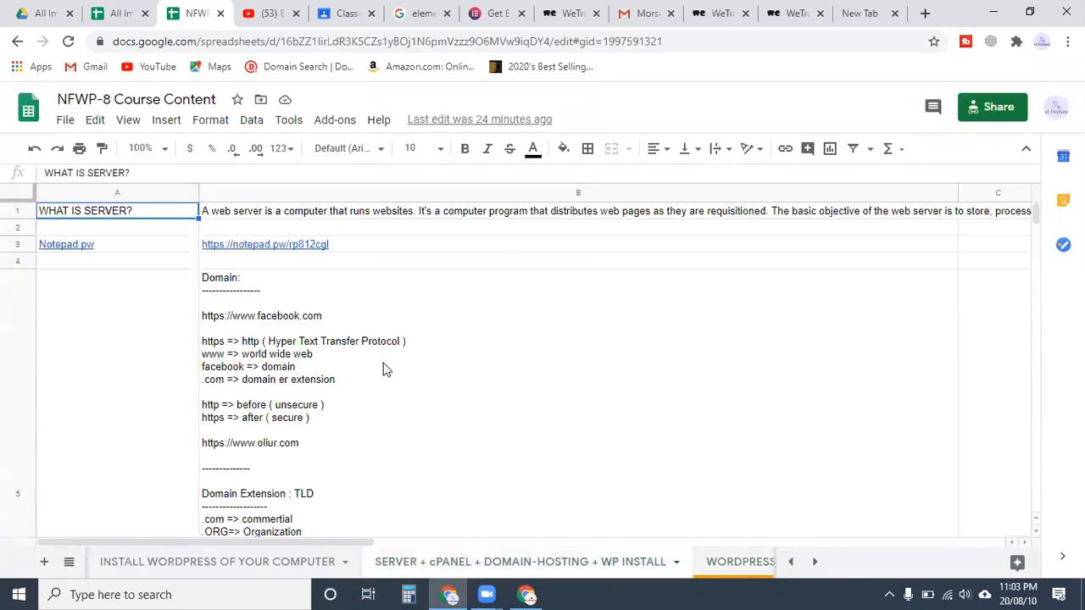
pyautogui.click(292, 370)
pyautogui.scroll(-2, 332, 433)
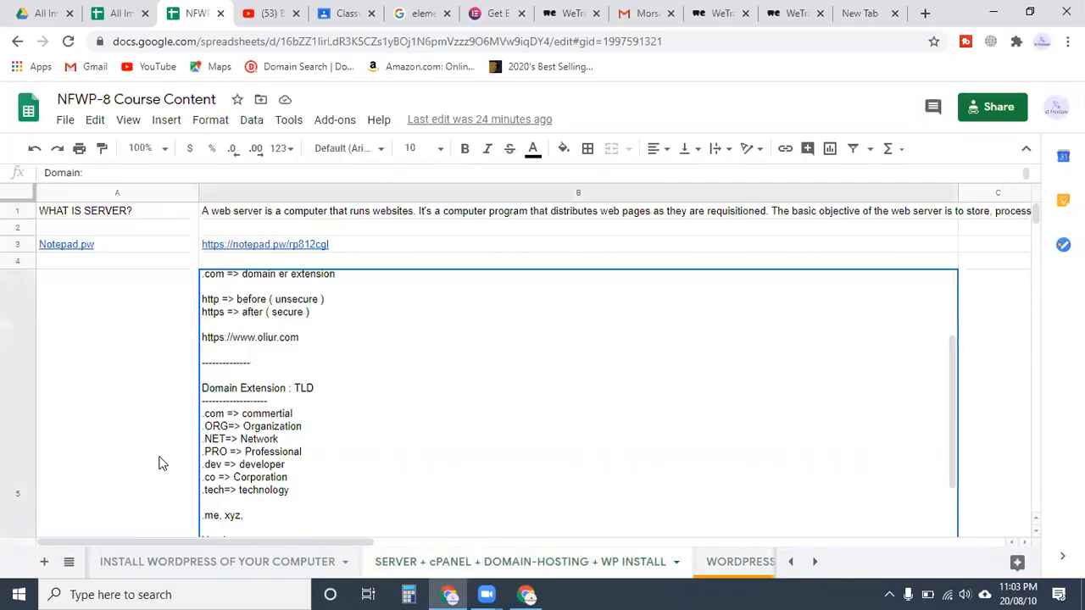
pyautogui.scroll(-2, 163, 463)
pyautogui.scroll(-5, 163, 462)
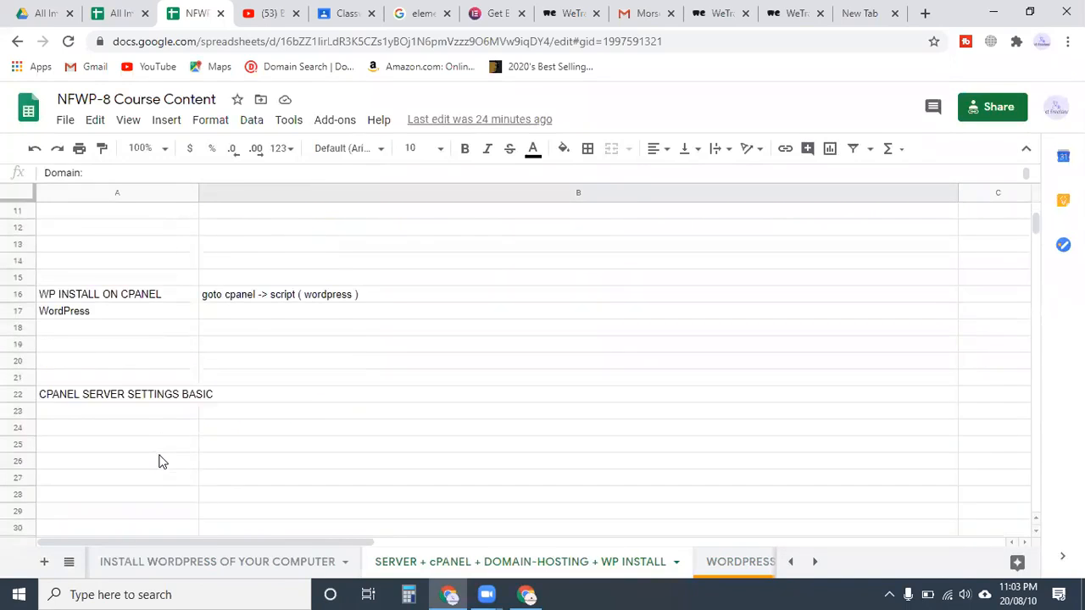
pyautogui.scroll(1, 163, 462)
pyautogui.scroll(1, 161, 457)
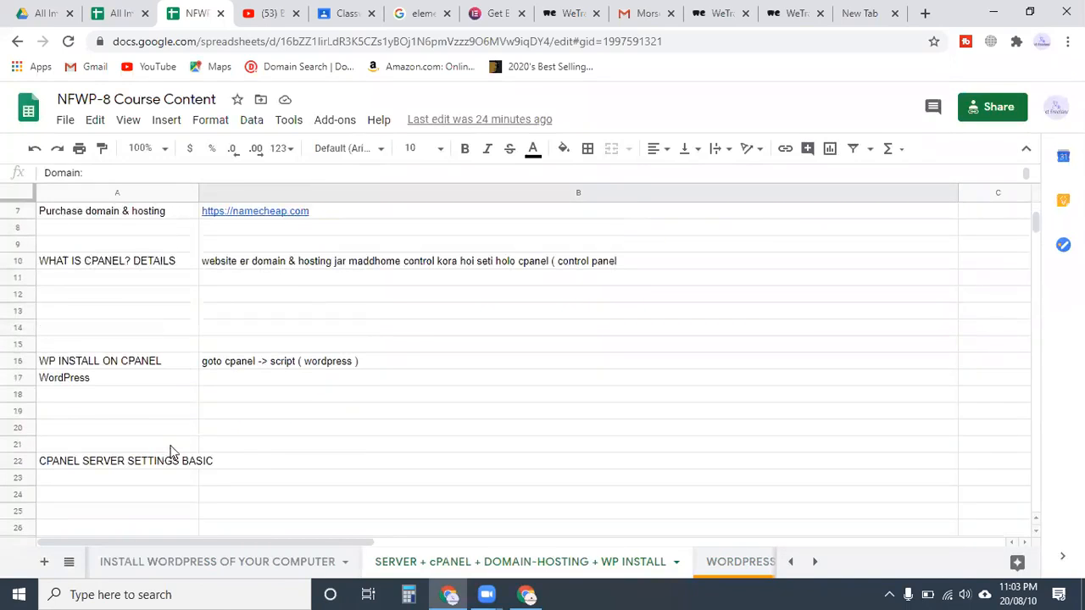
pyautogui.scroll(-3, 341, 426)
pyautogui.scroll(2, 342, 426)
pyautogui.scroll(-4, 343, 429)
pyautogui.scroll(-3, 341, 429)
pyautogui.scroll(3, 340, 429)
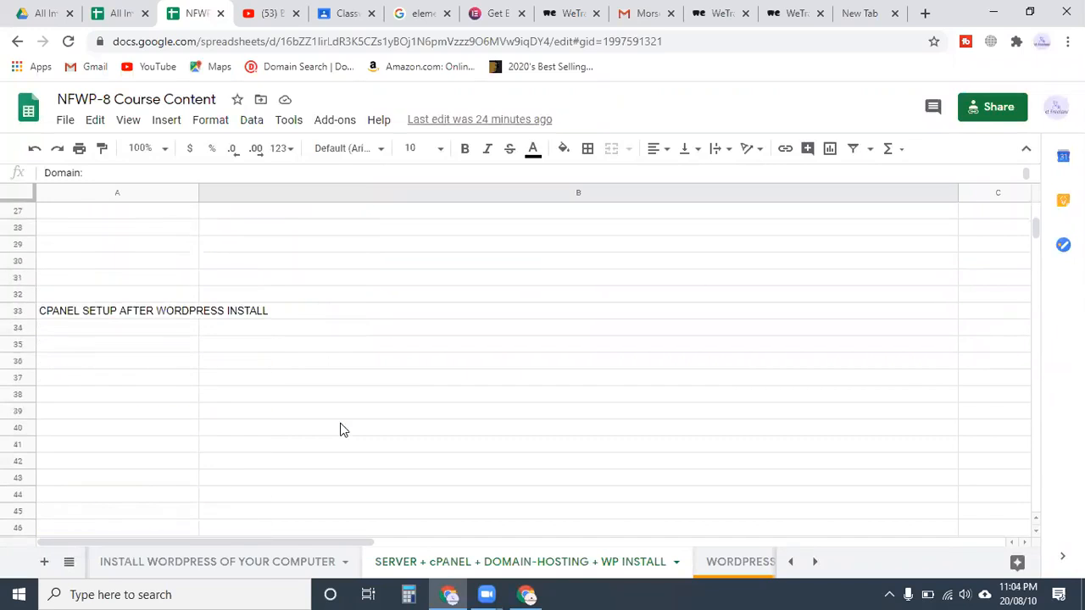
# Look over the INSTALL WORDPRESS OF YOUR COMPUTER sheet, then go back to SERVER + cPANEL + DOMAIN-HOSTING + WP INSTALL
pyautogui.click(274, 572)
pyautogui.scroll(-3, 220, 496)
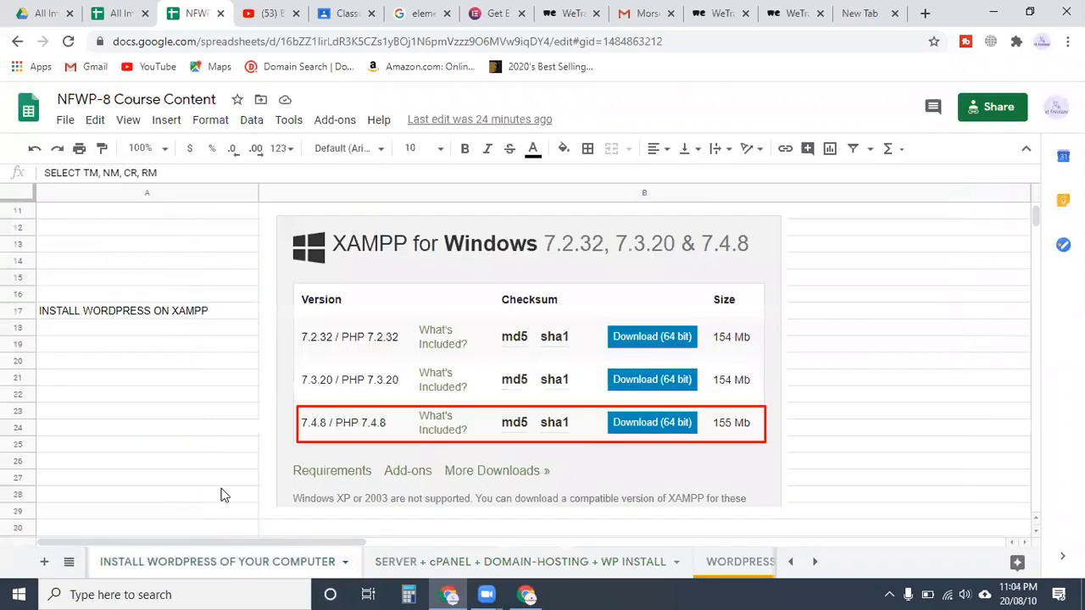
pyautogui.scroll(-5, 219, 492)
pyautogui.scroll(4, 213, 477)
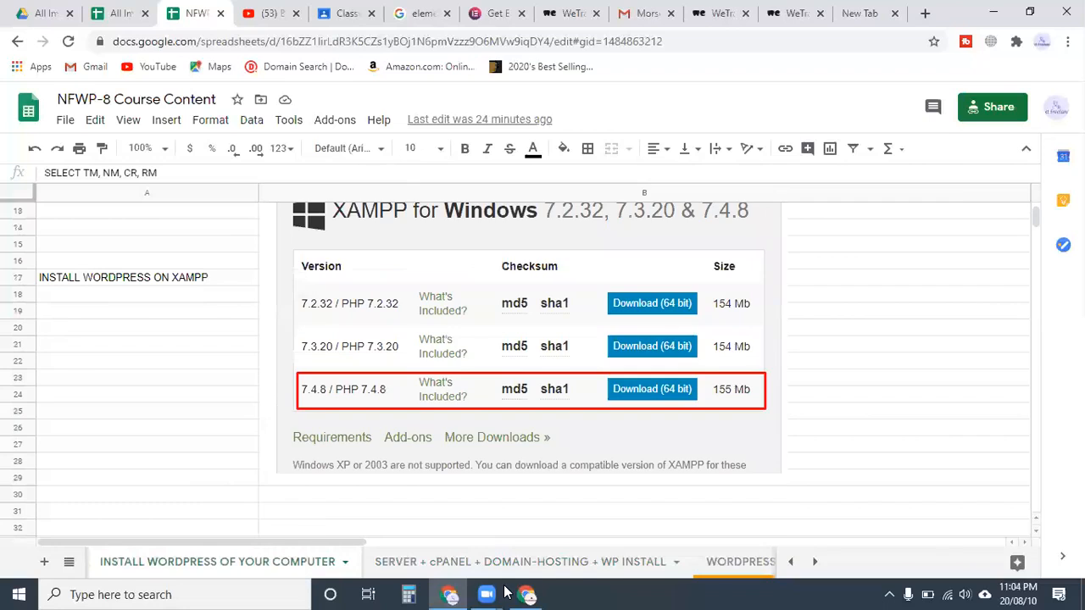
pyautogui.click(584, 562)
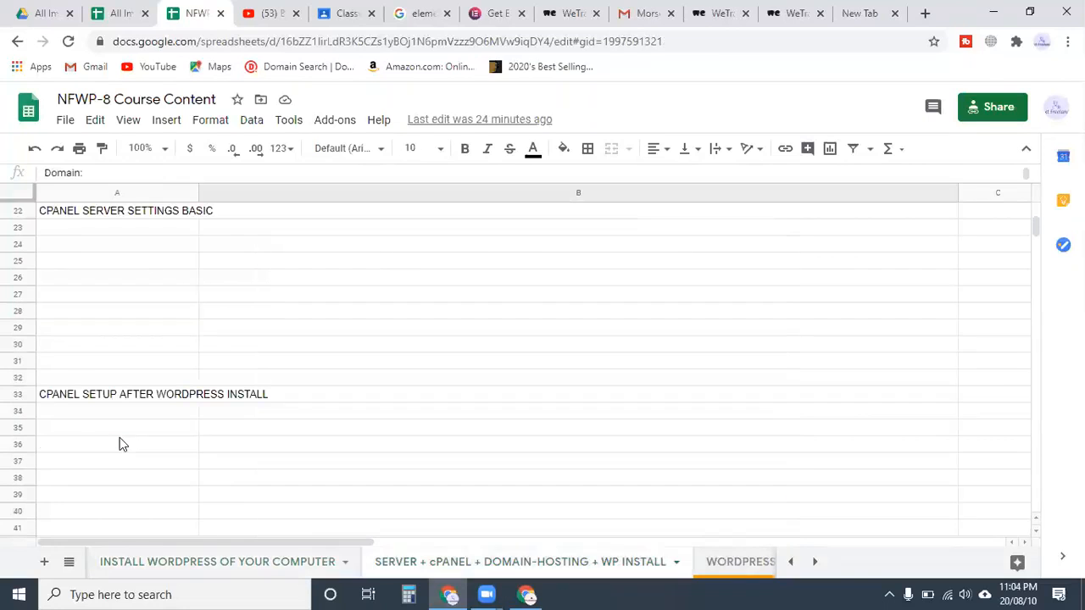
pyautogui.scroll(6, 125, 444)
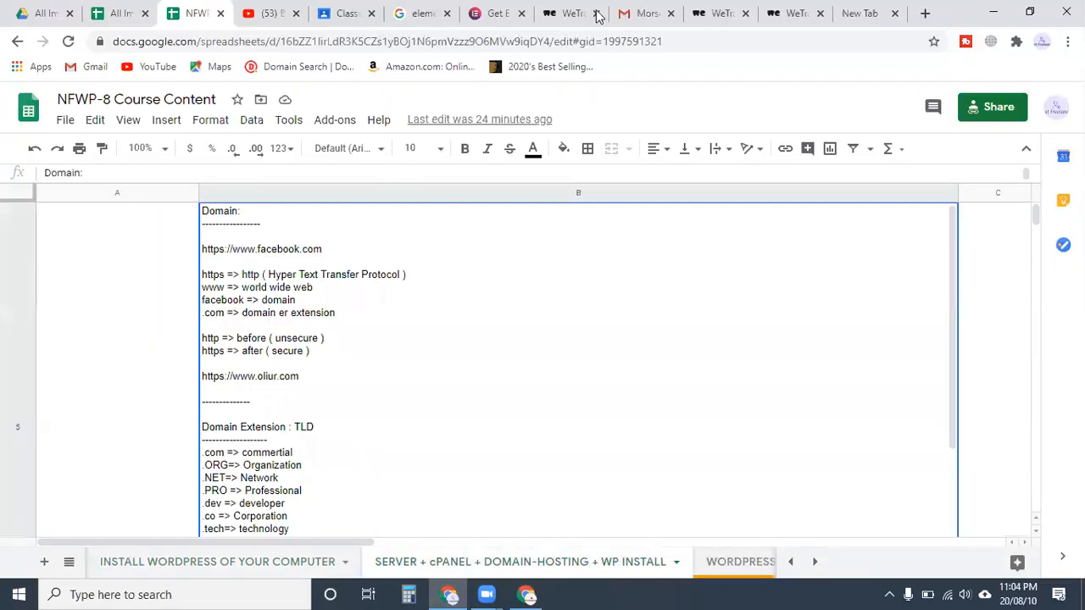
pyautogui.scroll(-5, 445, 295)
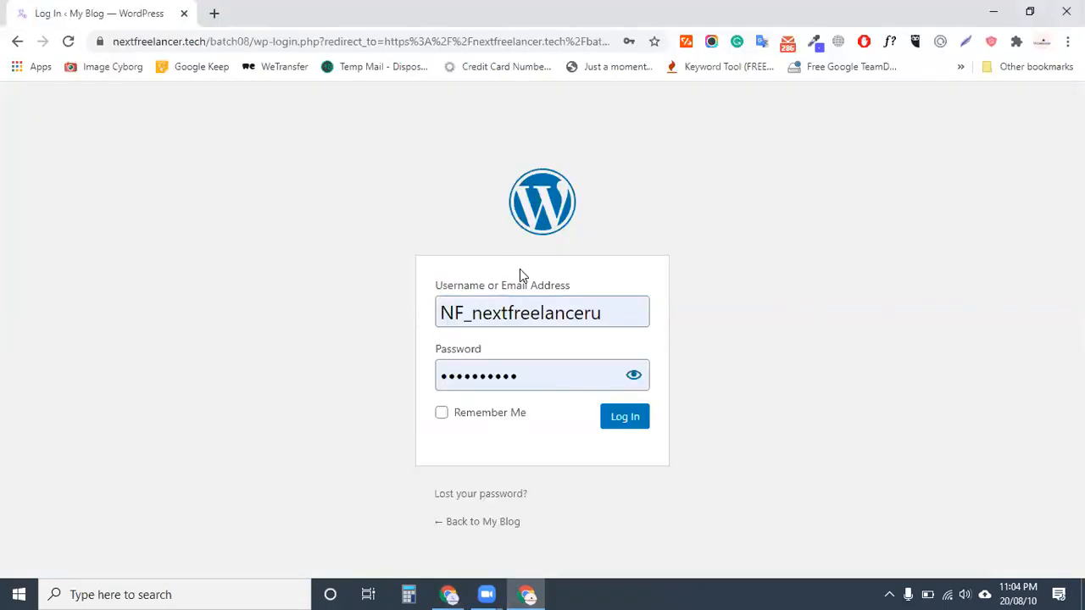
# Replace the WordPress login username with batch08, keeping the saved password
pyautogui.hotkey('ctrl', 'a')
pyautogui.press('BackSpace')
pyautogui.write('batch08')
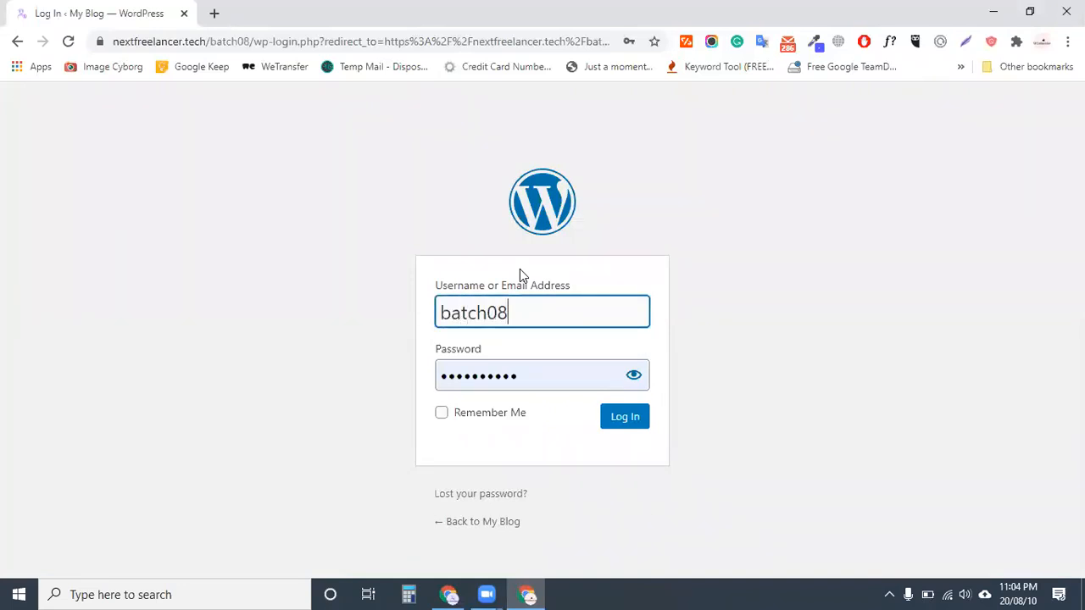
pyautogui.doubleClick(548, 378)
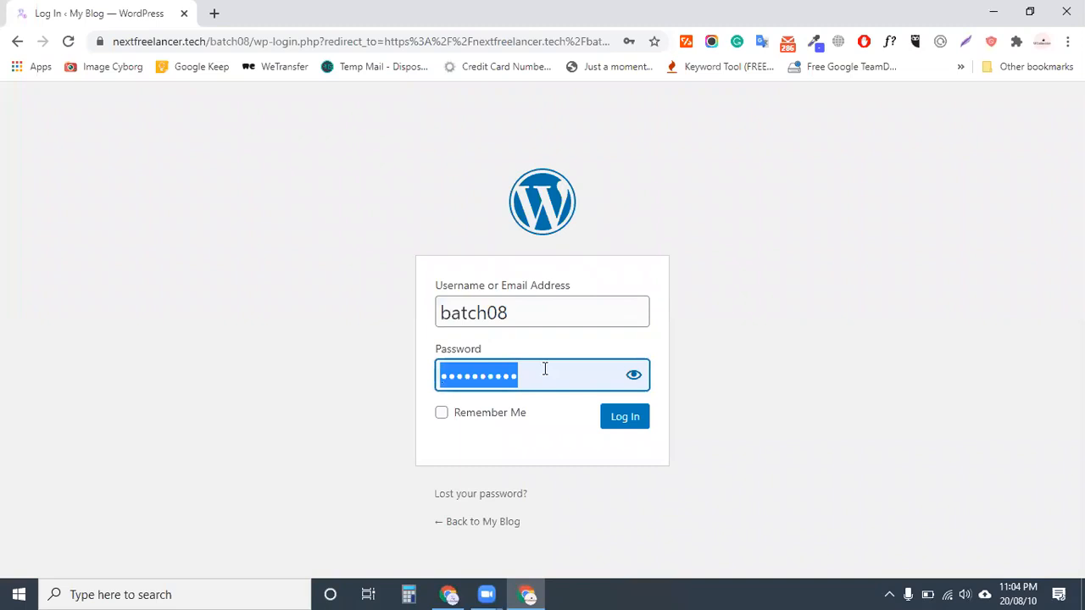
pyautogui.click(567, 378)
pyautogui.click(217, 34)
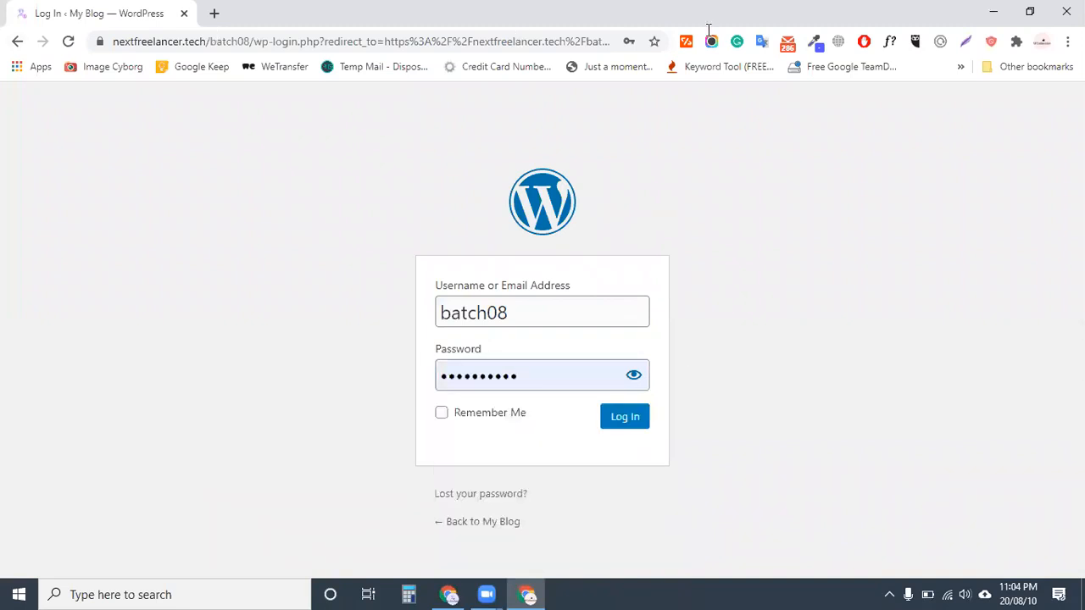
# Change the address path to /cpanel to reach the cPanel login page
pyautogui.moveTo(734, 31); pyautogui.dragTo(734, 34)
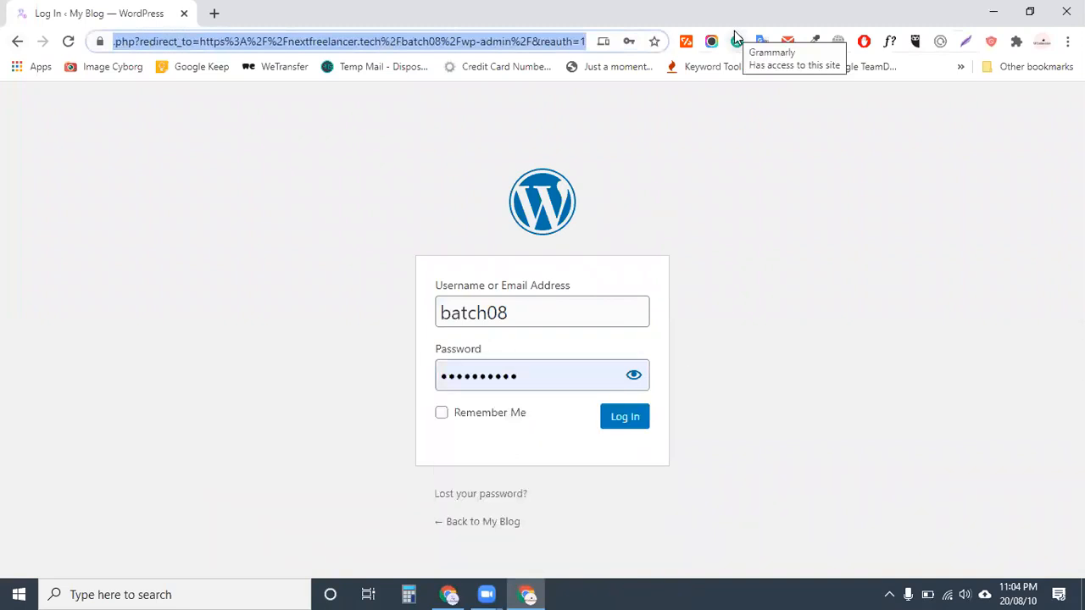
pyautogui.press('BackSpace')
pyautogui.write('cpanel')
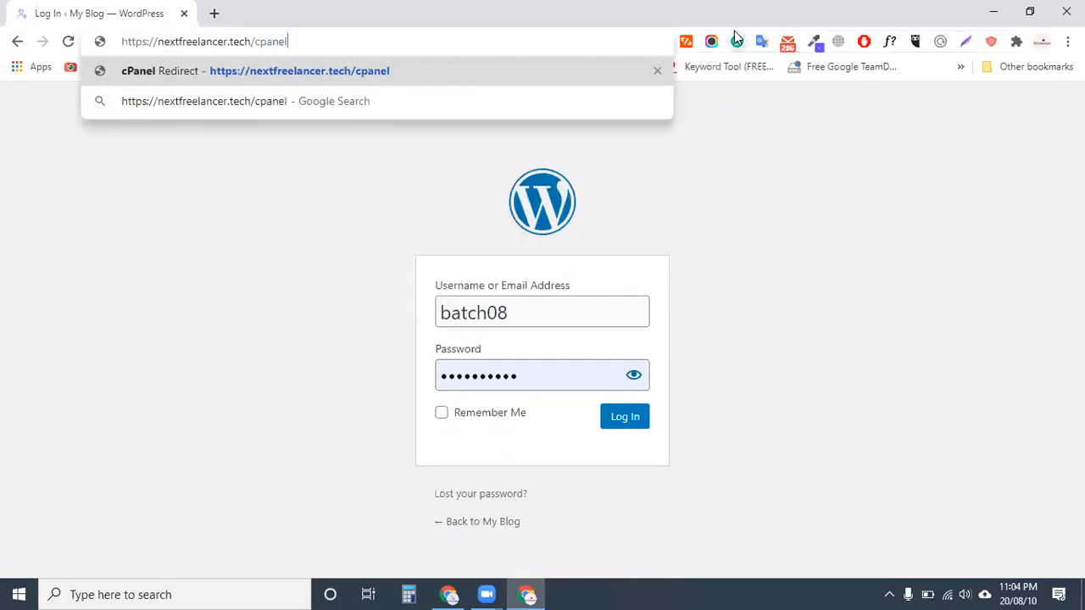
pyautogui.press('Return')
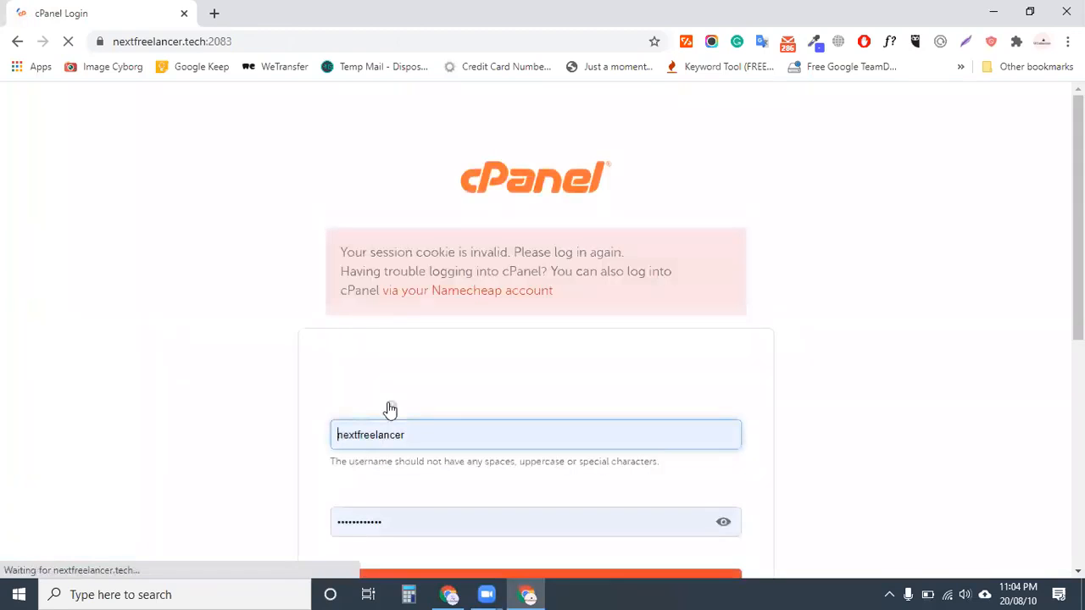
# Sign in to cPanel with the prefilled credentials and scroll down the dashboard to its software section
pyautogui.scroll(-4, 492, 297)
pyautogui.click(453, 263)
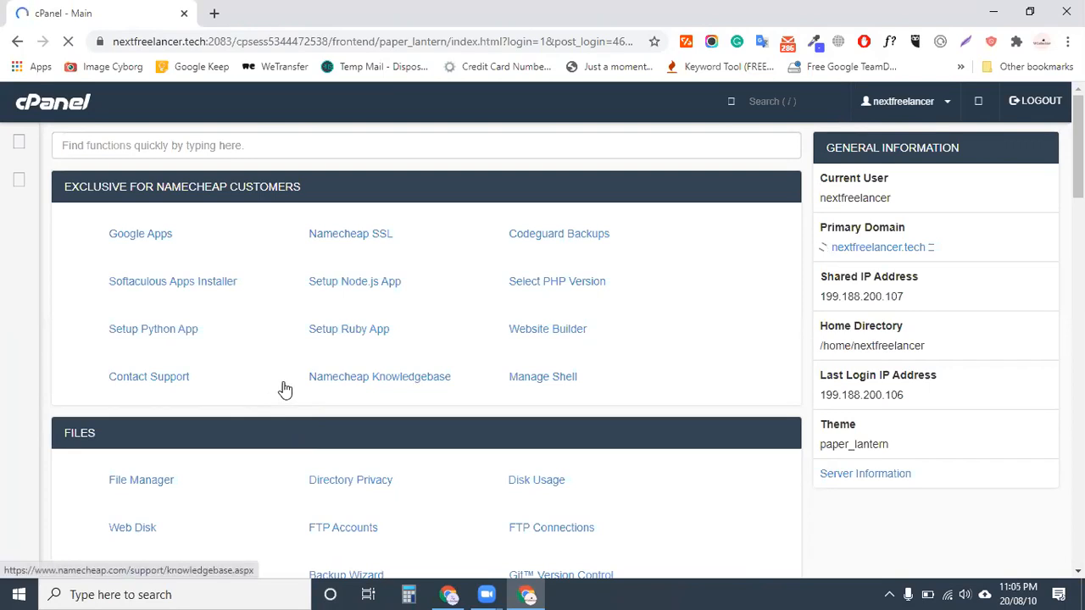
pyautogui.scroll(-15, 285, 389)
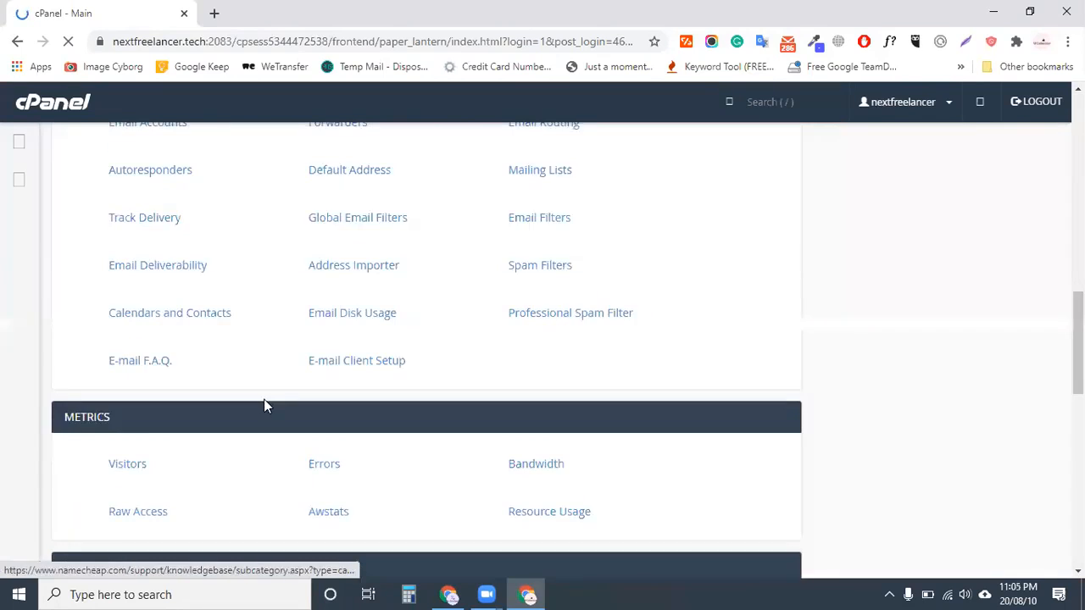
pyautogui.scroll(-10, 264, 402)
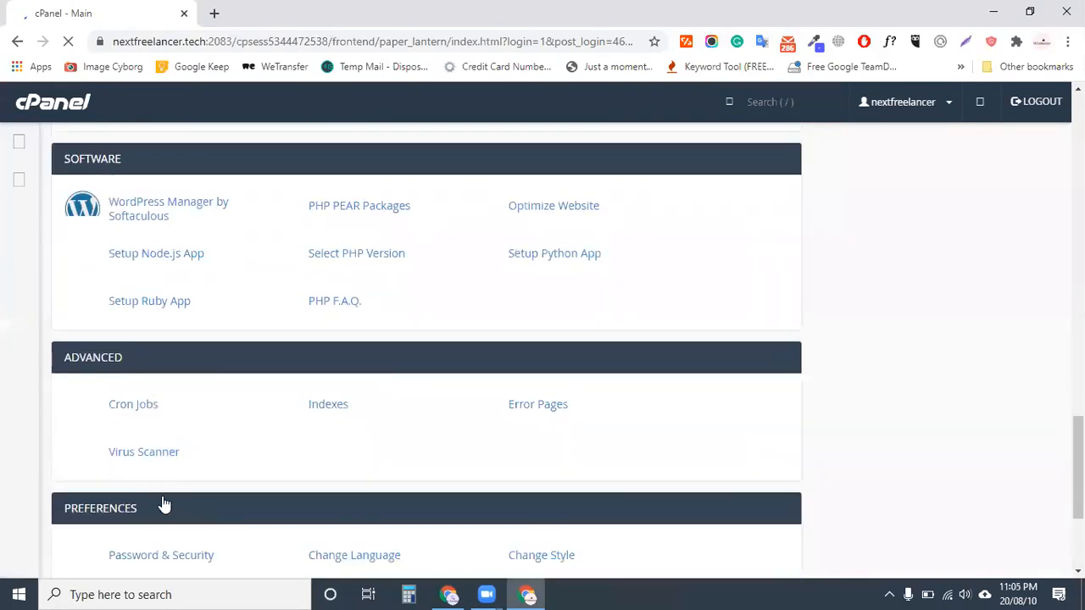
pyautogui.scroll(-3, 164, 504)
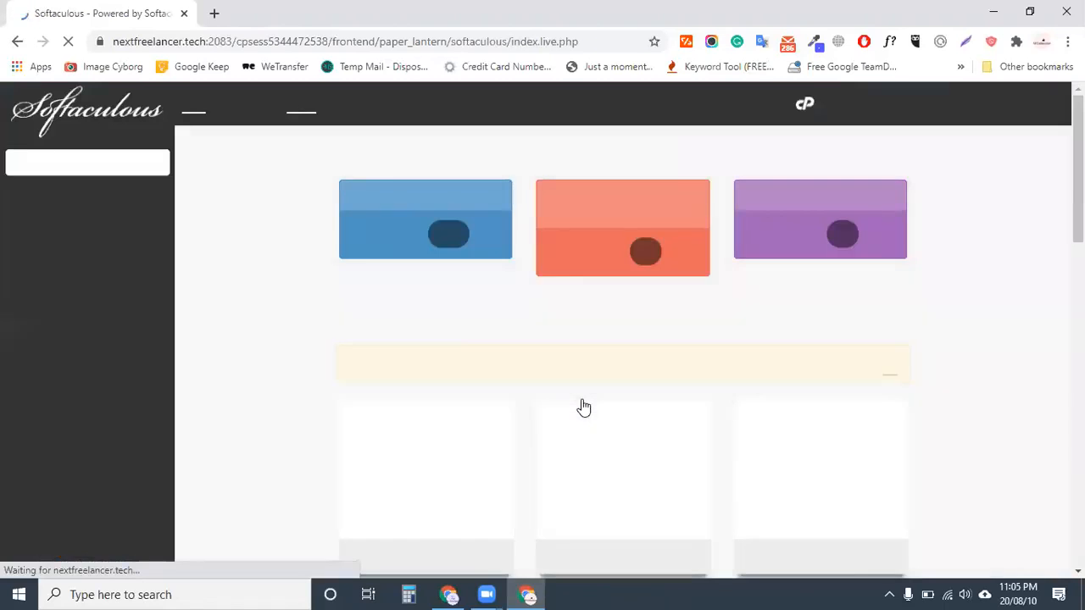
# Set the WordPress install directory to batch8 and copy that name
pyautogui.scroll(-3, 481, 291)
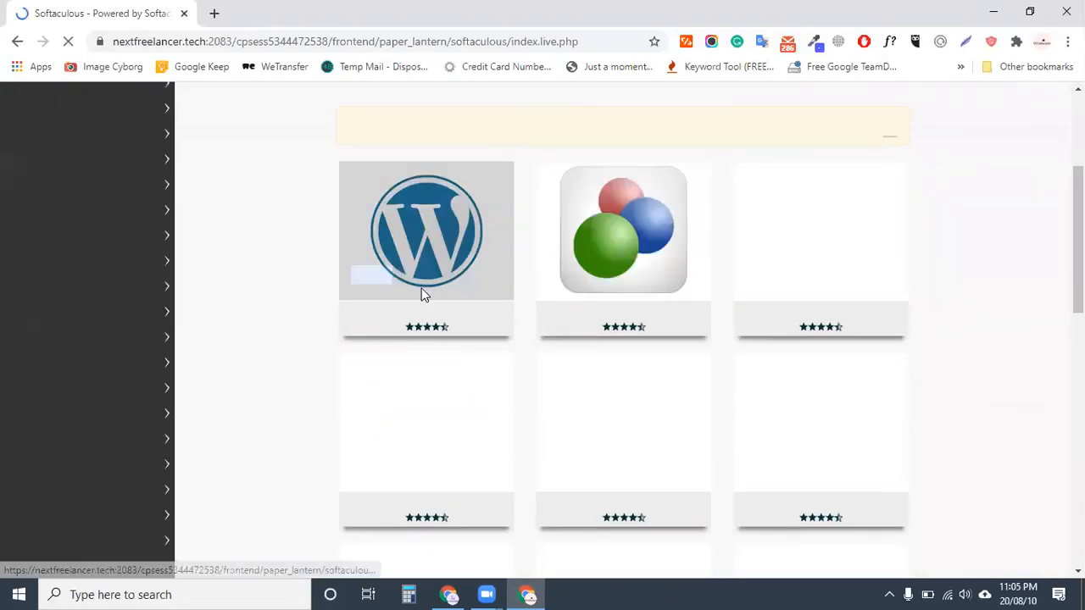
pyautogui.moveTo(367, 248)
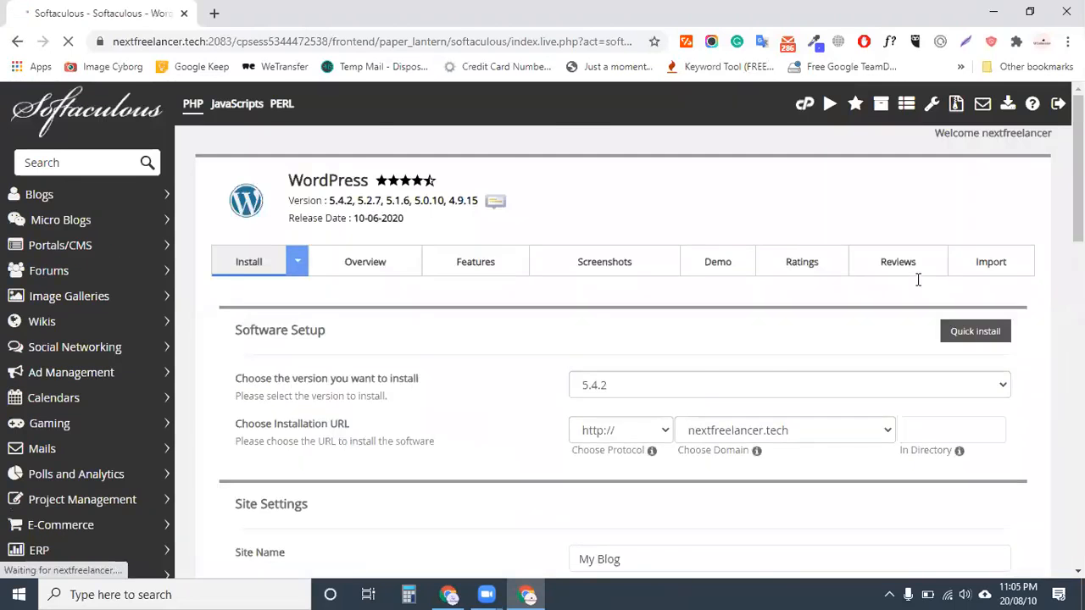
pyautogui.scroll(-1, 918, 279)
pyautogui.scroll(-3, 918, 280)
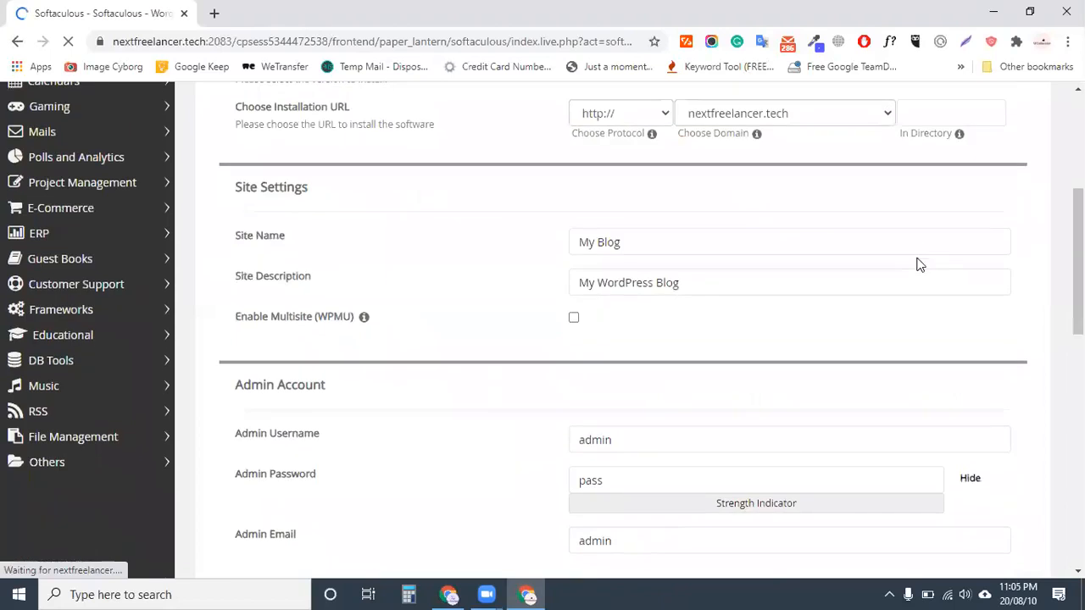
pyautogui.scroll(2, 947, 270)
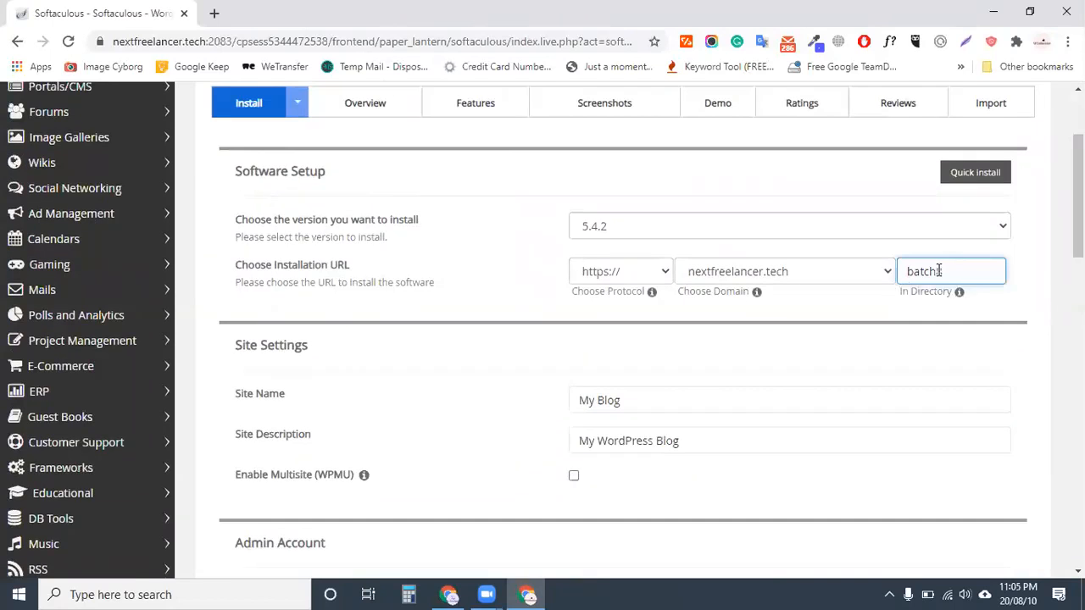
pyautogui.write('8')
pyautogui.doubleClick(937, 271)
pyautogui.hotkey('ctrl', 'c')
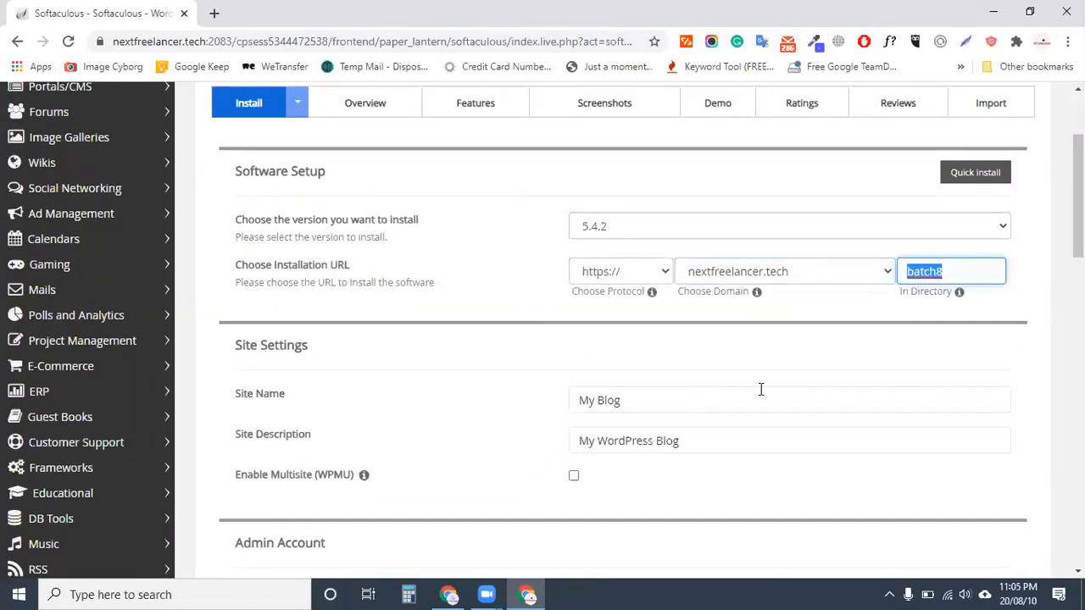
# Paste the copied name as the admin password and pick the suggested admin e-mail
pyautogui.click(652, 399)
pyautogui.scroll(-4, 681, 319)
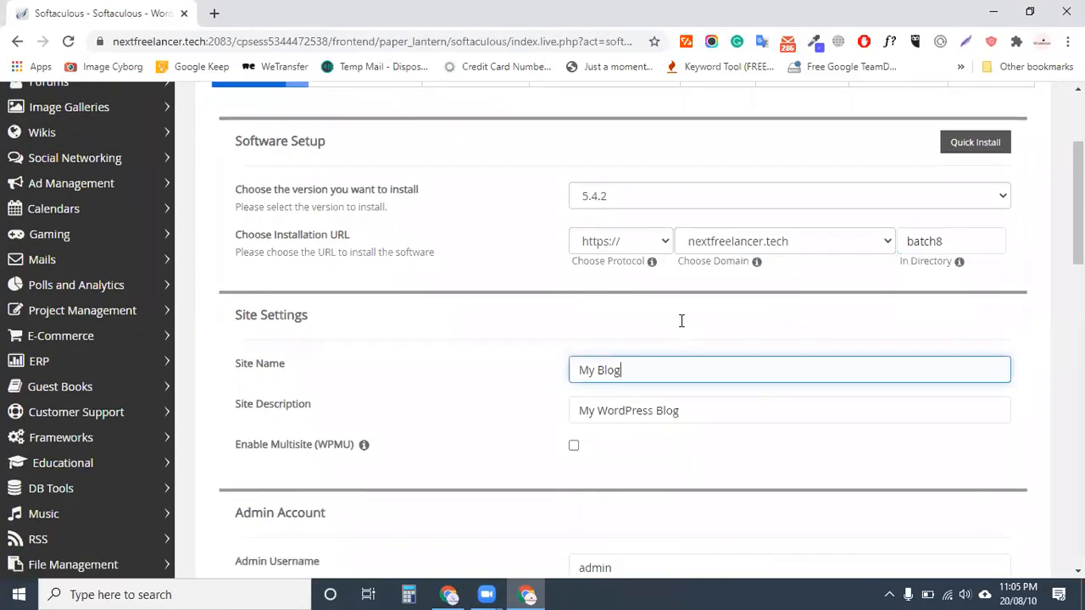
pyautogui.doubleClick(740, 308)
pyautogui.hotkey('ctrl', 'a')
pyautogui.hotkey('ctrl', 'v')
pyautogui.doubleClick(743, 381)
pyautogui.hotkey('ctrl', 'a')
pyautogui.press('BackSpace')
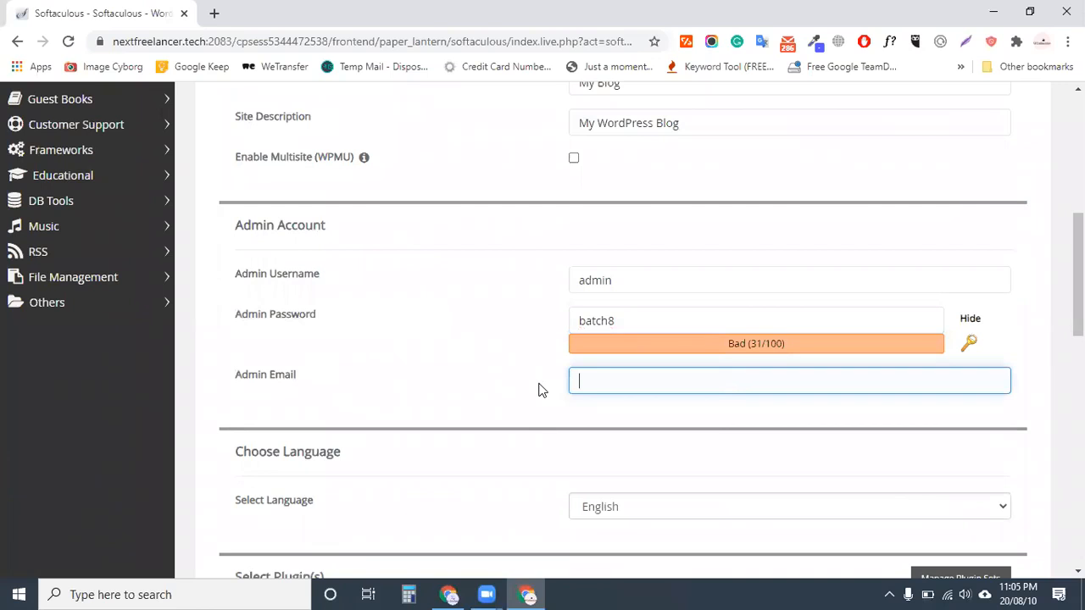
pyautogui.click(573, 414)
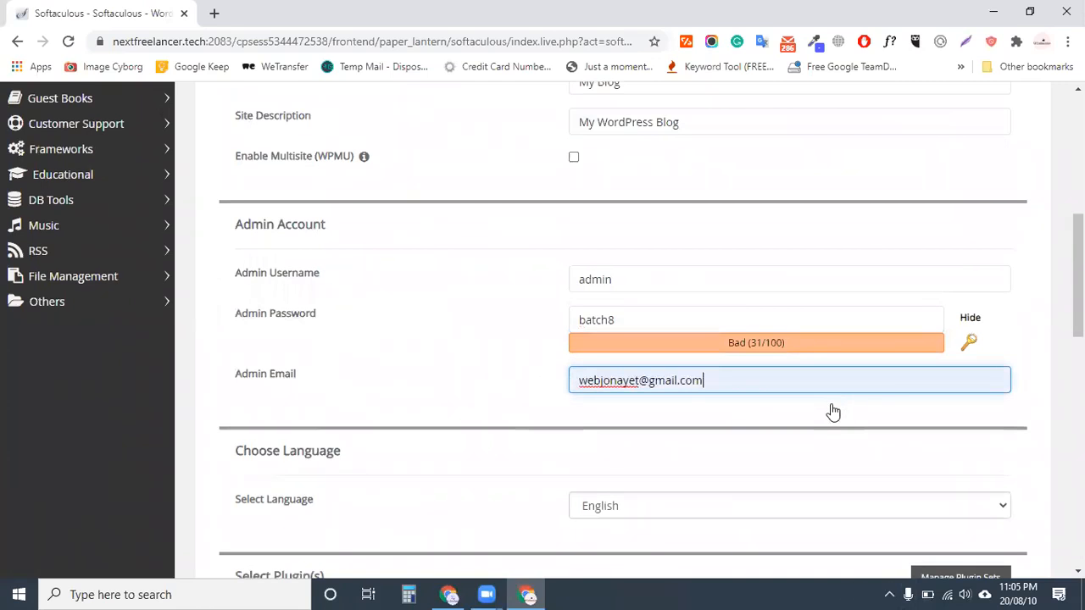
# Review the rest of the install form and reselect the admin password
pyautogui.scroll(-5, 834, 413)
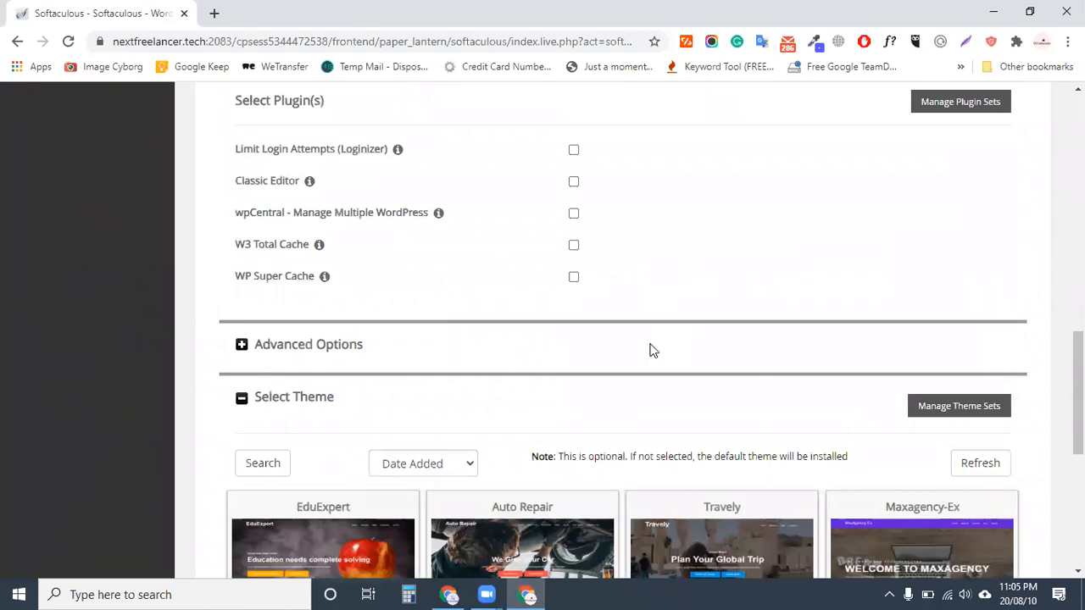
pyautogui.scroll(-3, 653, 350)
pyautogui.scroll(9, 825, 423)
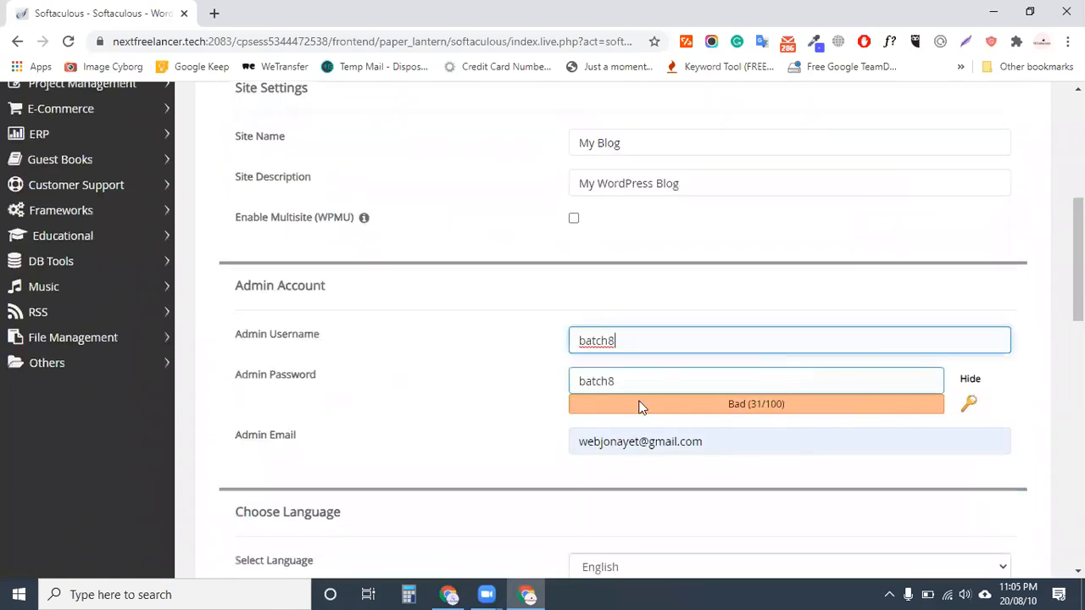
pyautogui.scroll(-6, 640, 407)
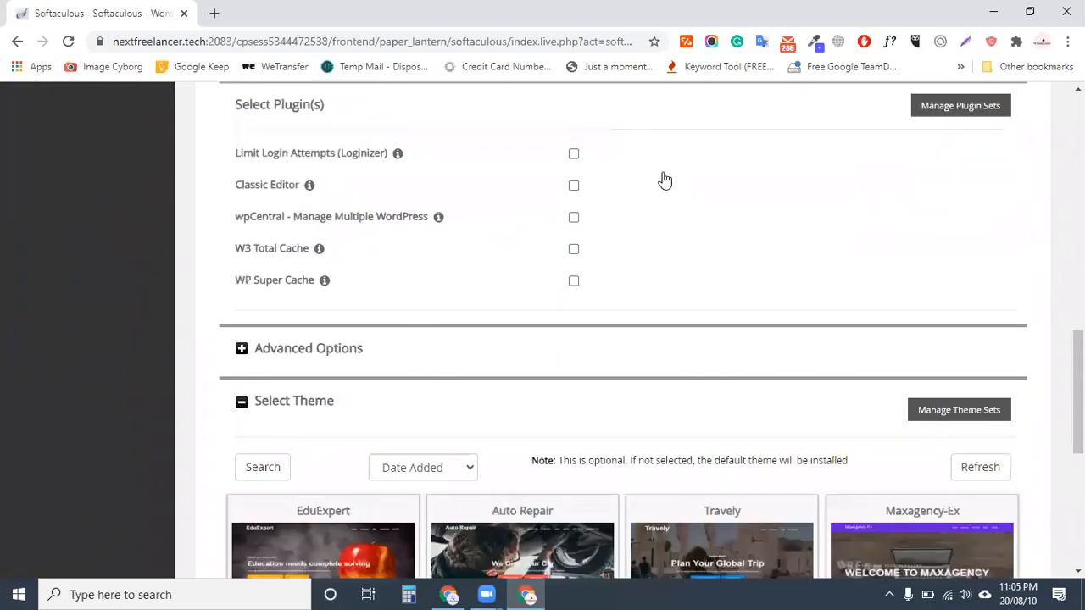
pyautogui.scroll(-3, 665, 180)
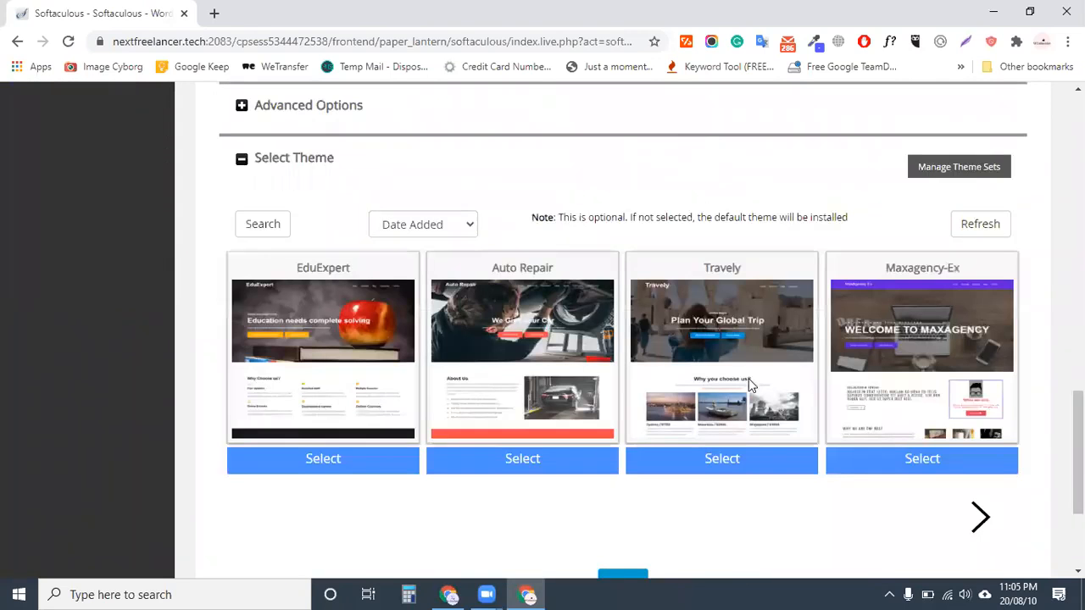
pyautogui.scroll(-1, 751, 386)
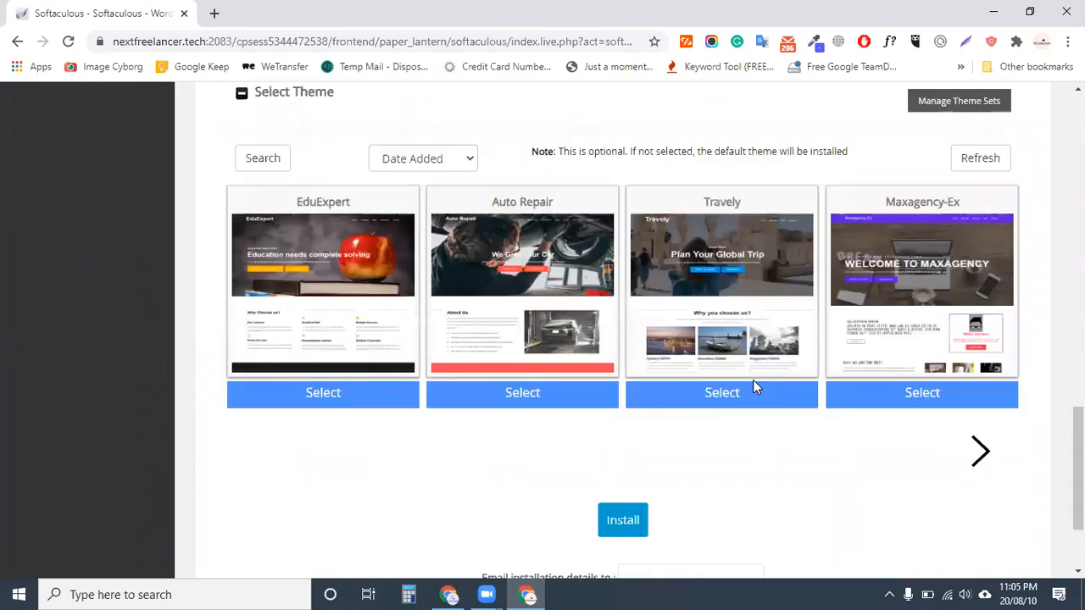
pyautogui.scroll(10, 629, 347)
pyautogui.tripleClick(630, 348)
pyautogui.hotkey('ctrl', 'c')
# Go to the DESIGN ONE PAGE WITH ELEMENTOR ALL WIDGET sheet and select cell B1
pyautogui.hotkey('alt', 'Tab')
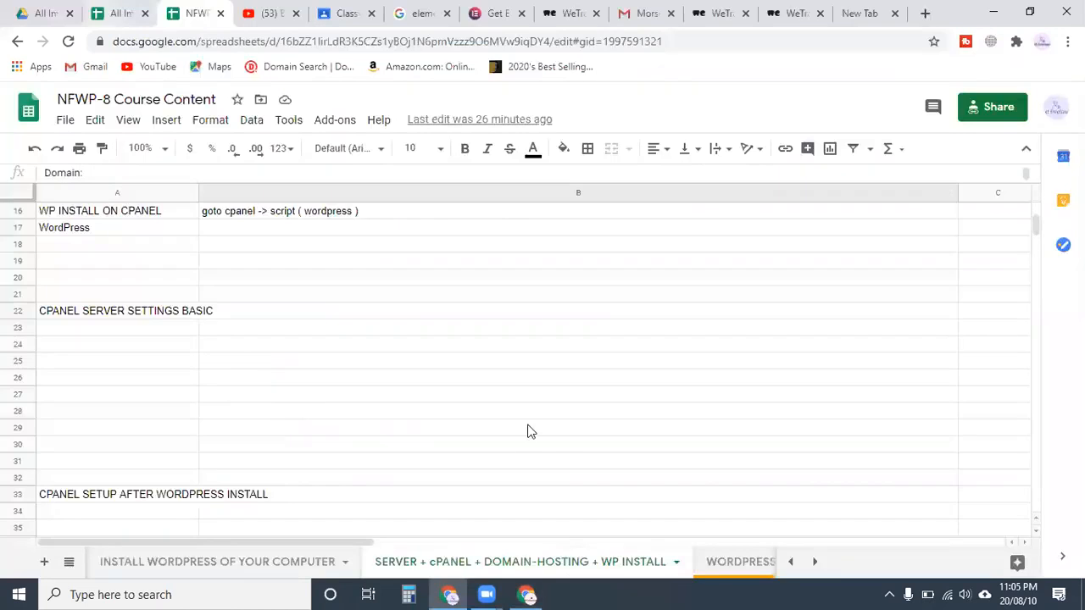
pyautogui.hotkey('ctrl', 'shift', 'pagedown')
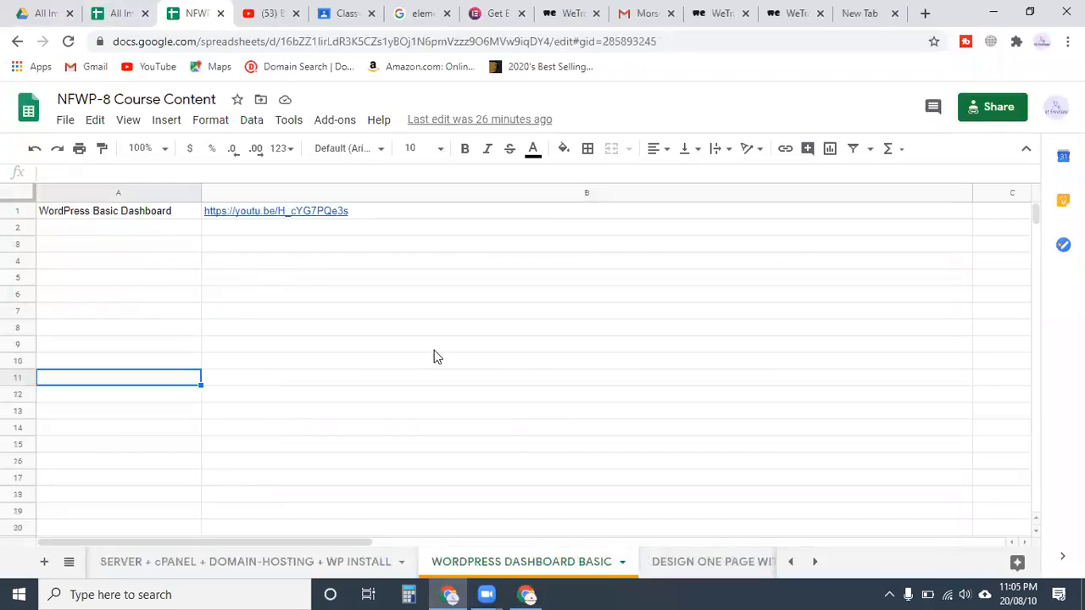
pyautogui.click(668, 560)
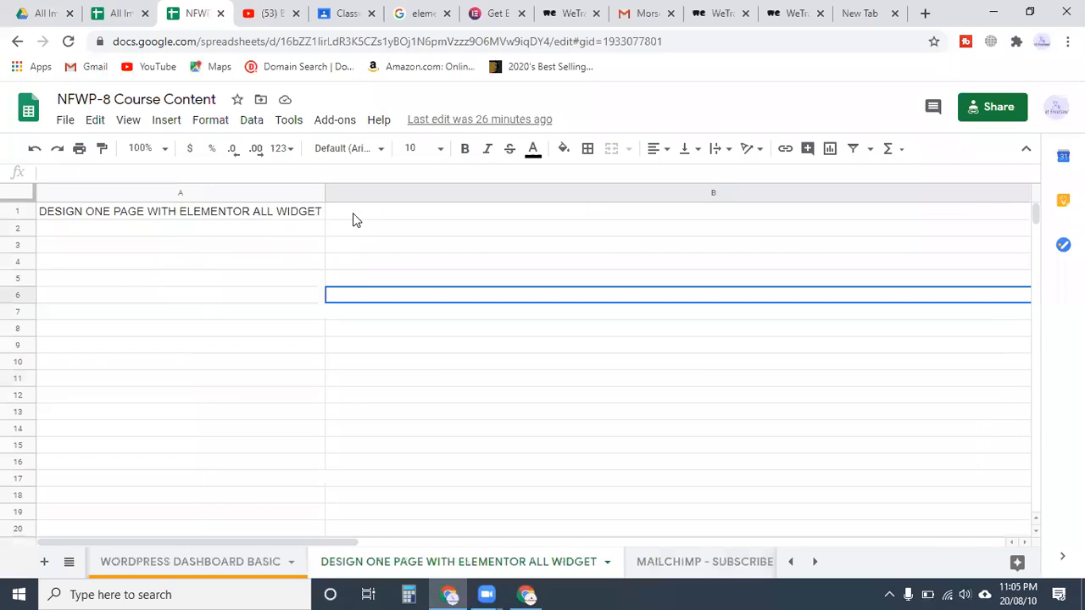
pyautogui.click(254, 212)
pyautogui.click(181, 262)
pyautogui.click(238, 212)
pyautogui.click(408, 211)
# Start an entry in B1 and drag the column B border left to narrow it
pyautogui.doubleClick(409, 211)
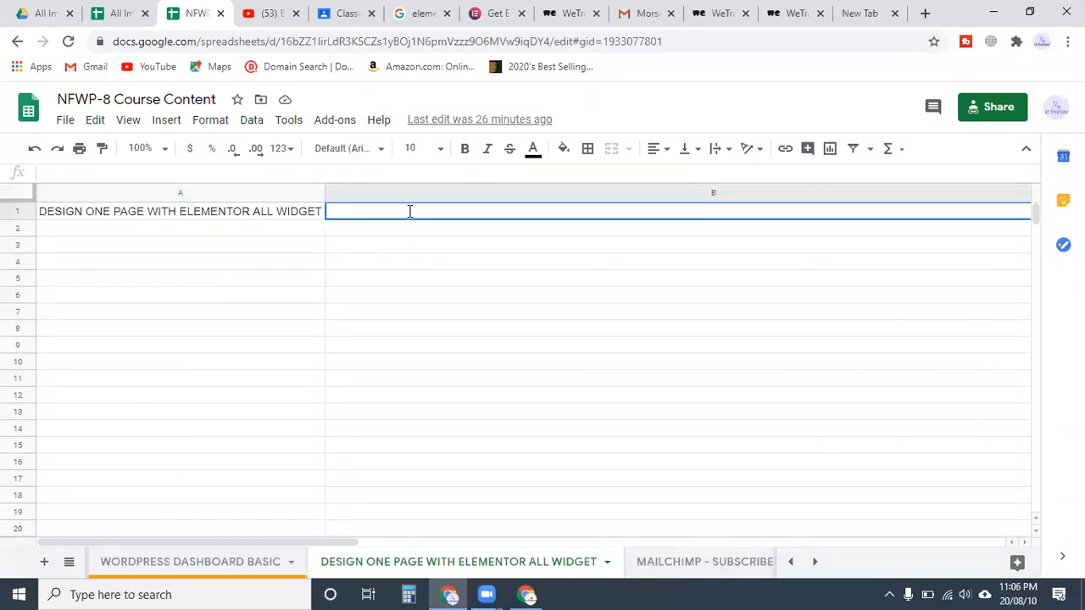
pyautogui.write('Ins')
pyautogui.press('BackSpace')
pyautogui.press('BackSpace')
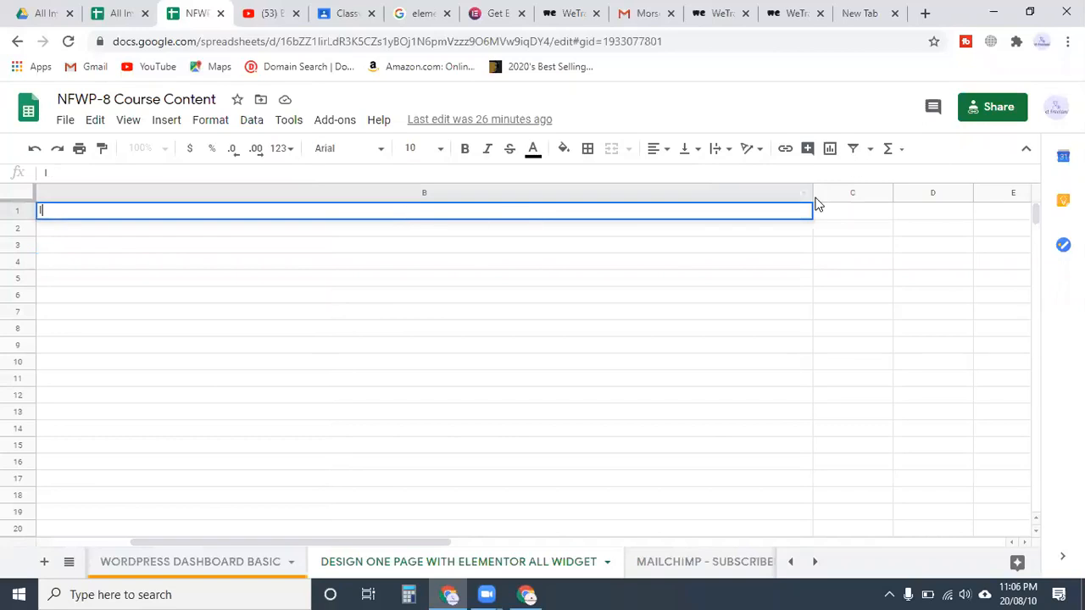
pyautogui.moveTo(813, 193); pyautogui.dragTo(472, 227)
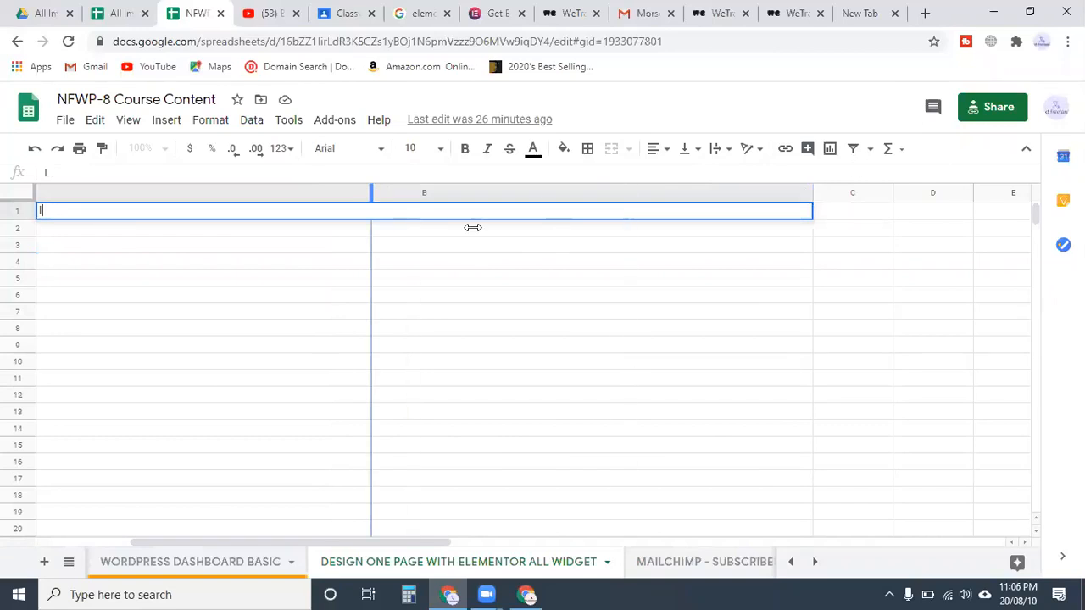
pyautogui.moveTo(542, 413); pyautogui.dragTo(542, 413)
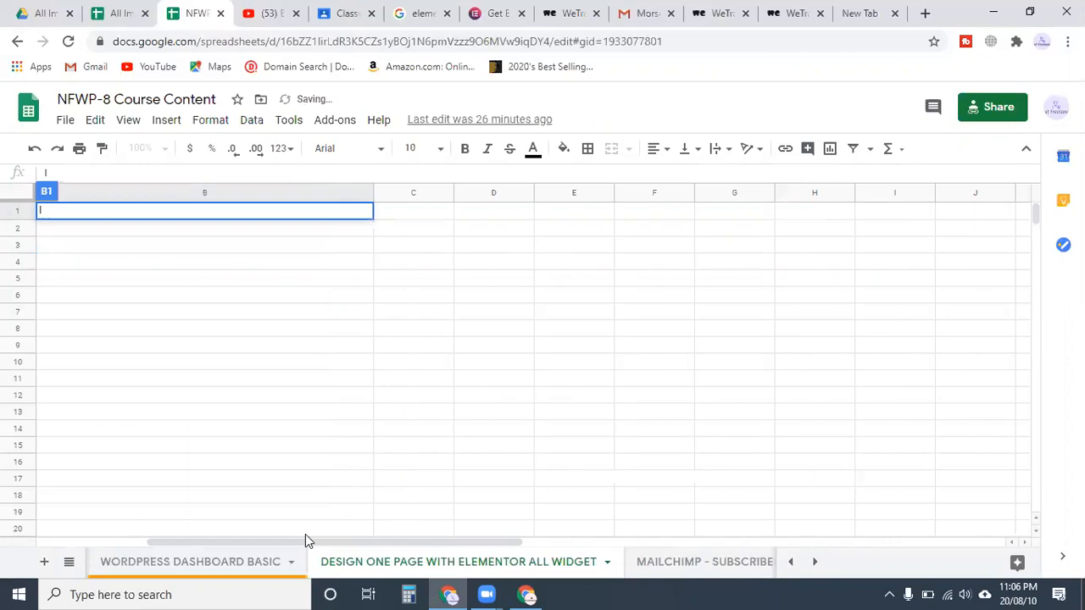
pyautogui.moveTo(305, 541); pyautogui.dragTo(149, 539)
pyautogui.click(364, 294)
pyautogui.click(414, 214)
# Enter the heading INSTALL A WP in cell B1
pyautogui.write('PS')
pyautogui.press('BackSpace')
pyautogui.press('BackSpace')
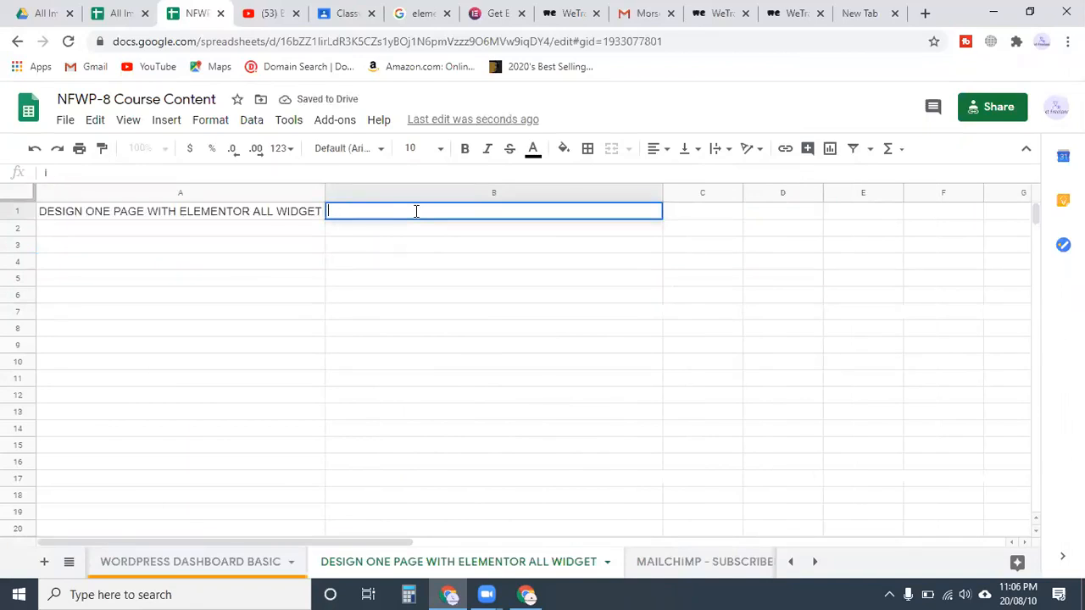
pyautogui.write('INSHTAL')
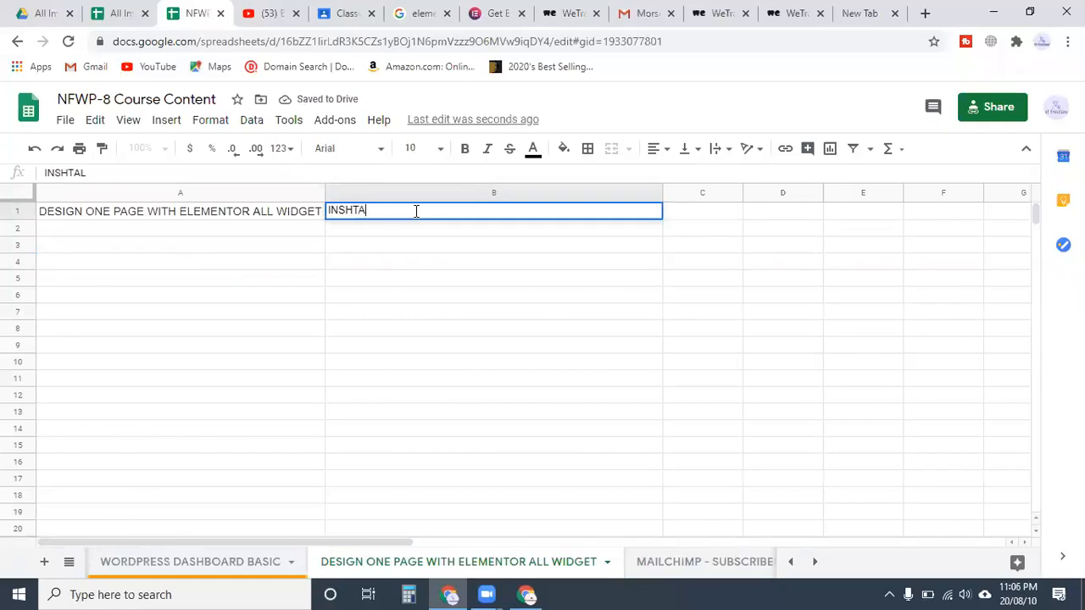
pyautogui.press('BackSpace')
pyautogui.press('BackSpace')
pyautogui.press('BackSpace')
pyautogui.press('BackSpace')
pyautogui.write('TALL A')
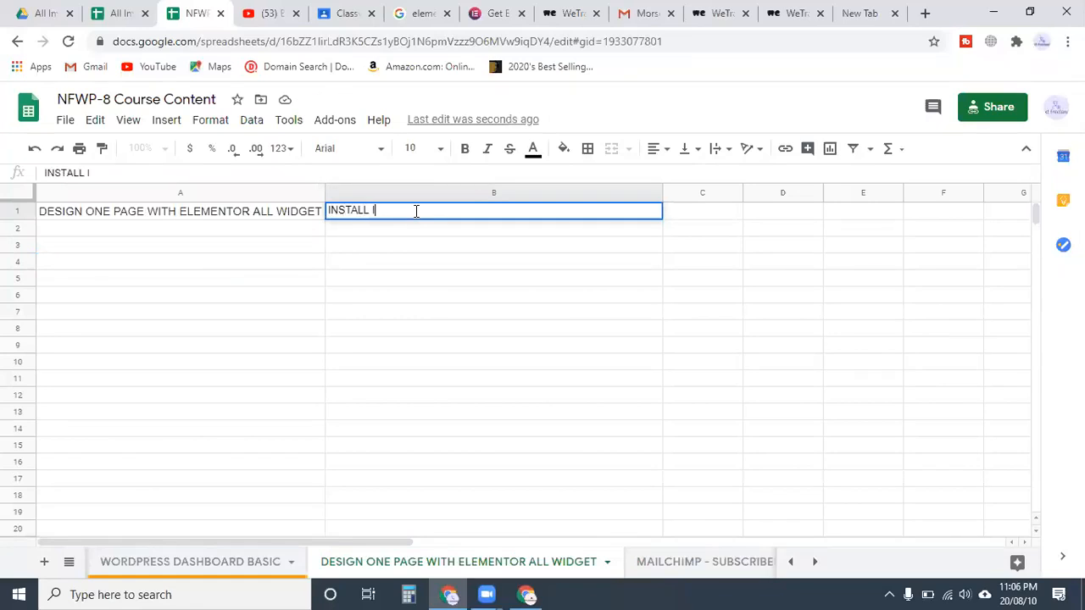
pyautogui.write(' WP')
pyautogui.press('Return')
# Enter the USERNAME: line with the admin username in B2
pyautogui.write('USERNAME:')
pyautogui.hotkey('ctrl', 'v')
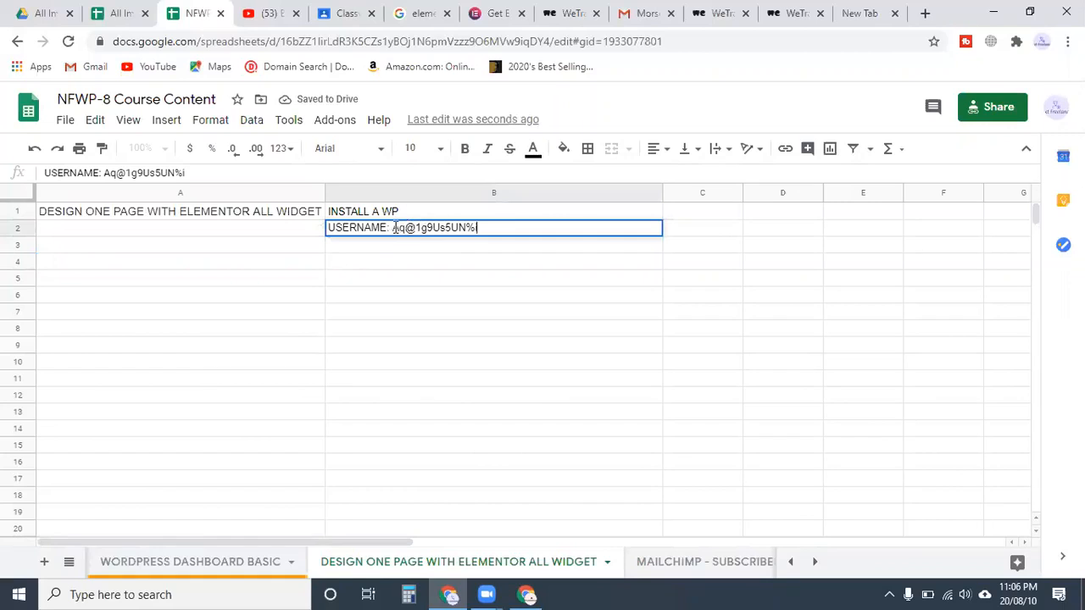
pyautogui.moveTo(388, 227); pyautogui.dragTo(310, 227)
pyautogui.press('BackSpace')
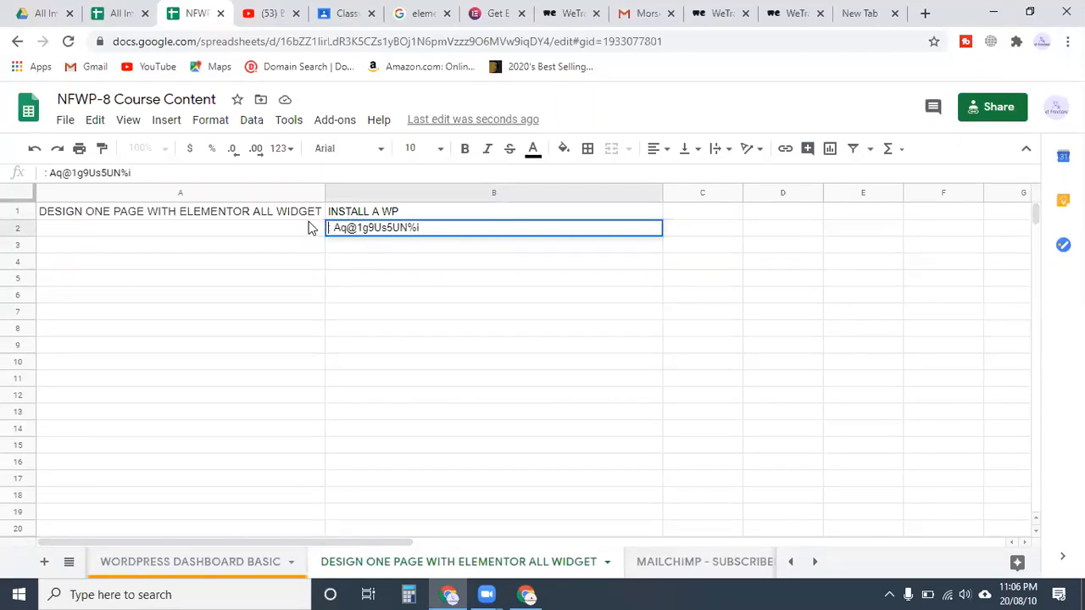
pyautogui.hotkey('ctrl', 'a')
pyautogui.write('USERNAME')
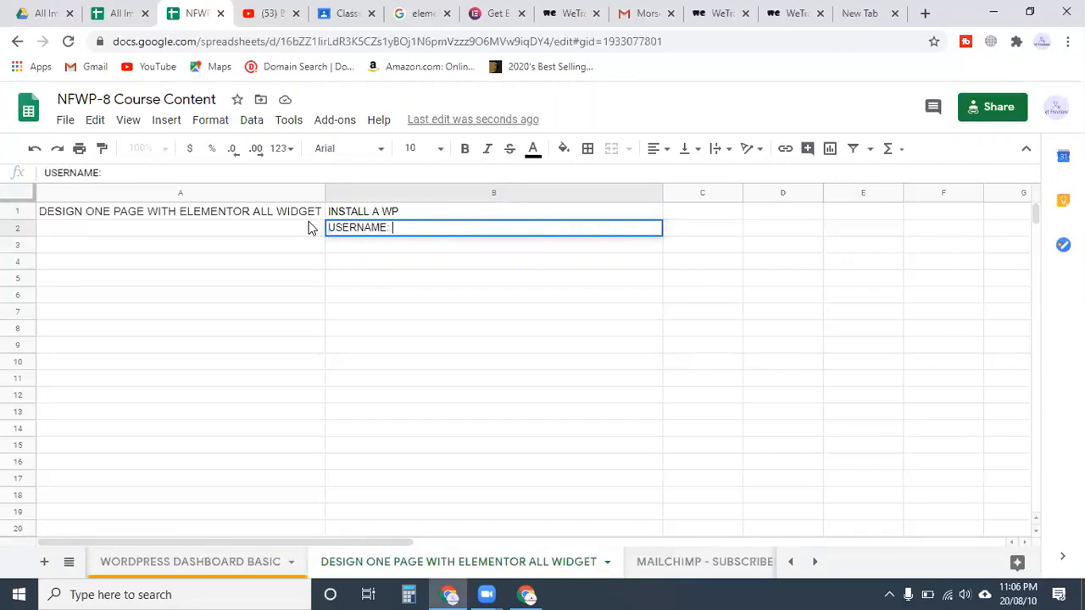
pyautogui.write(': batch8')
pyautogui.press('Return')
# Enter PASSWORD: followed by the pasted admin password in B3
pyautogui.write('pas')
pyautogui.press('BackSpace')
pyautogui.press('BackSpace')
pyautogui.press('BackSpace')
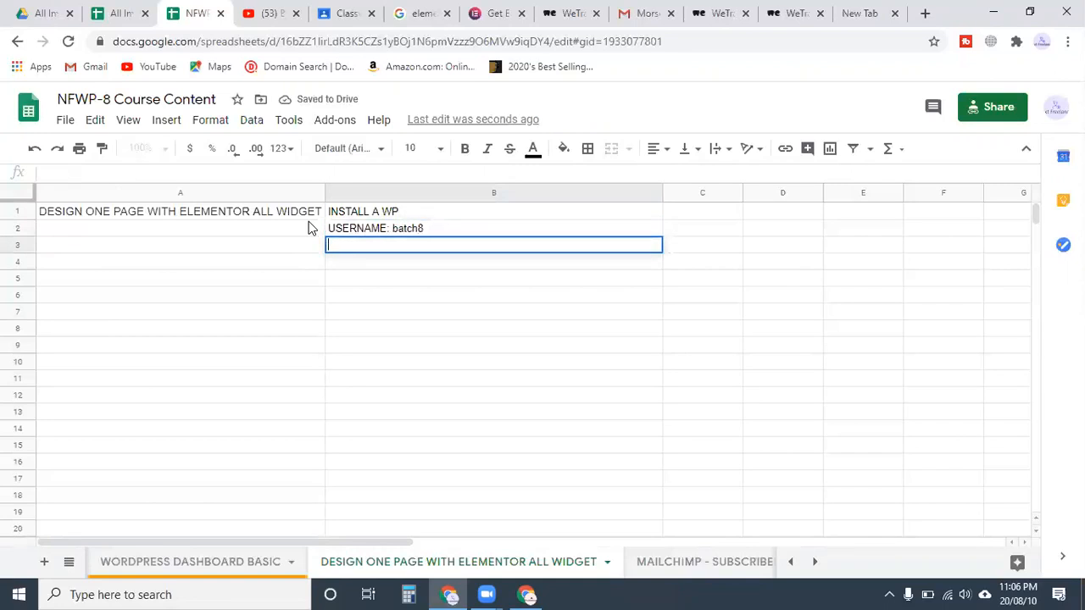
pyautogui.write('PASSWORD:')
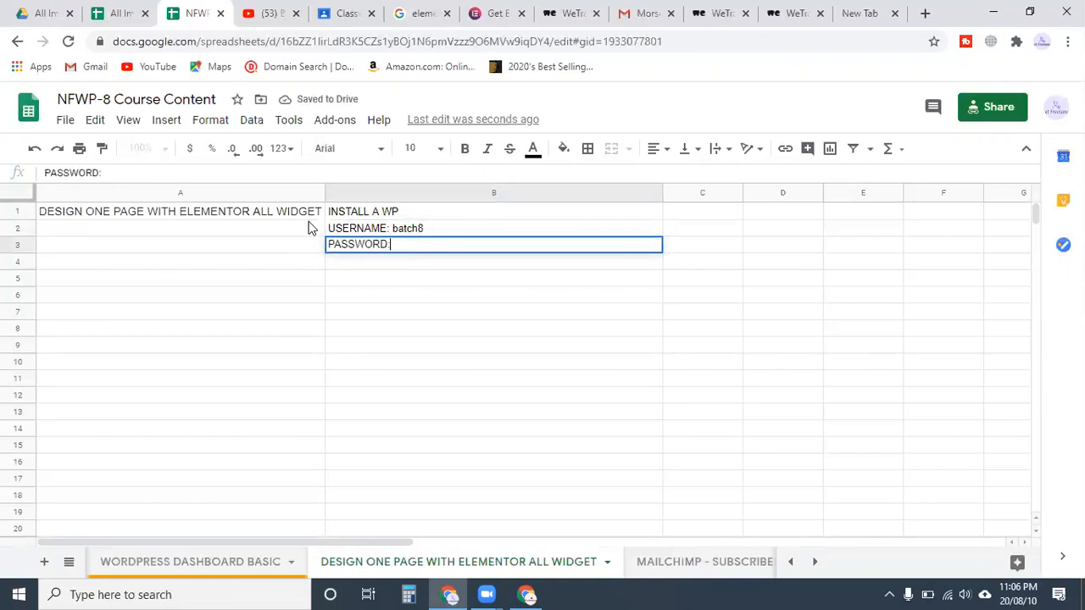
pyautogui.hotkey('ctrl', 'v')
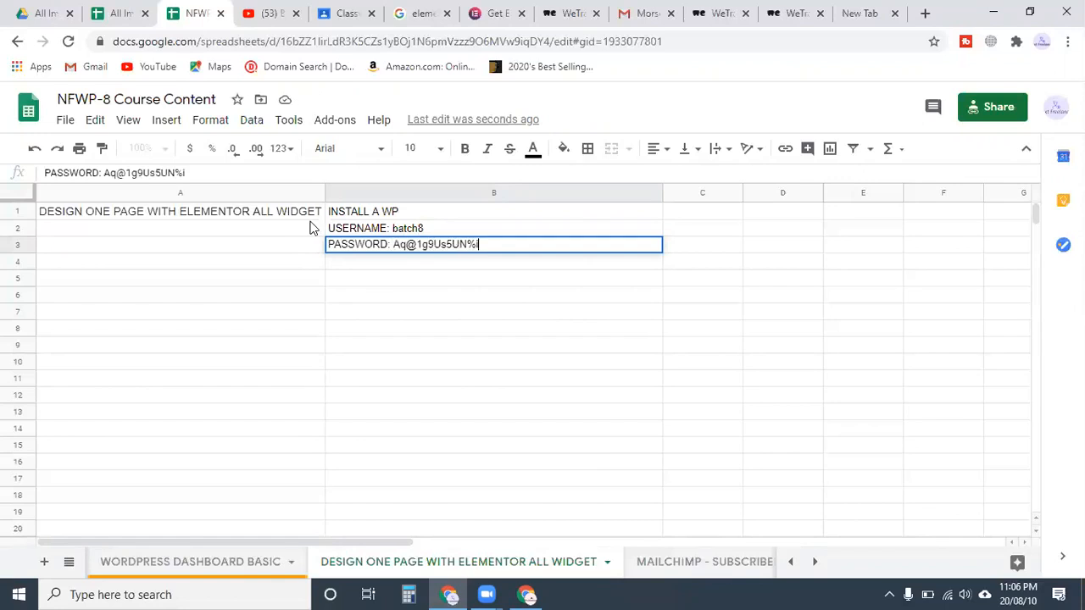
pyautogui.press('Return')
# Start a 'login:' entry in cell B4
pyautogui.click(407, 339)
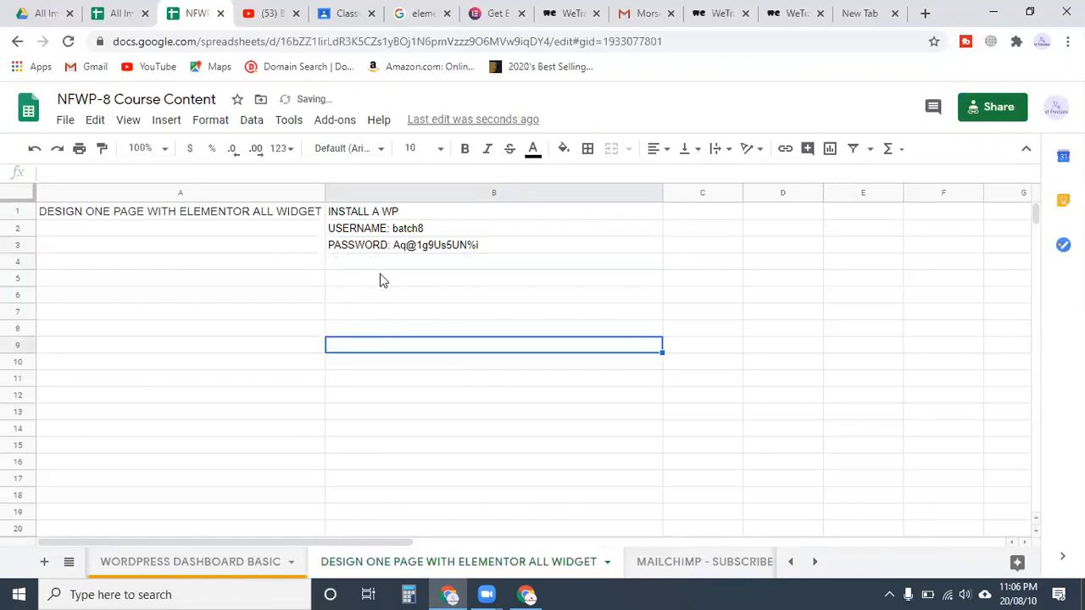
pyautogui.click(382, 267)
pyautogui.click(297, 267)
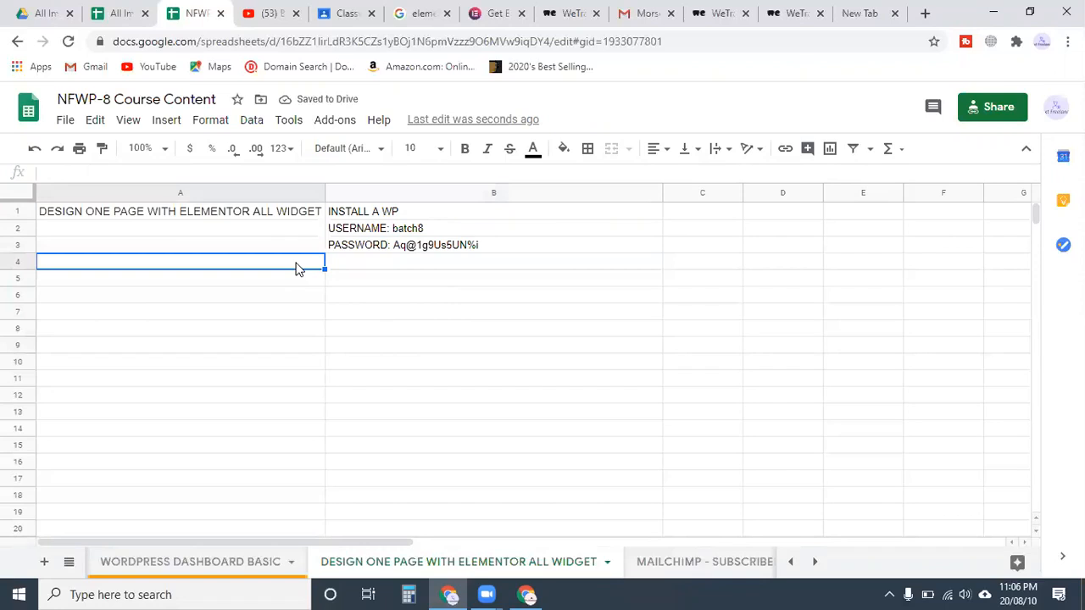
pyautogui.click(363, 268)
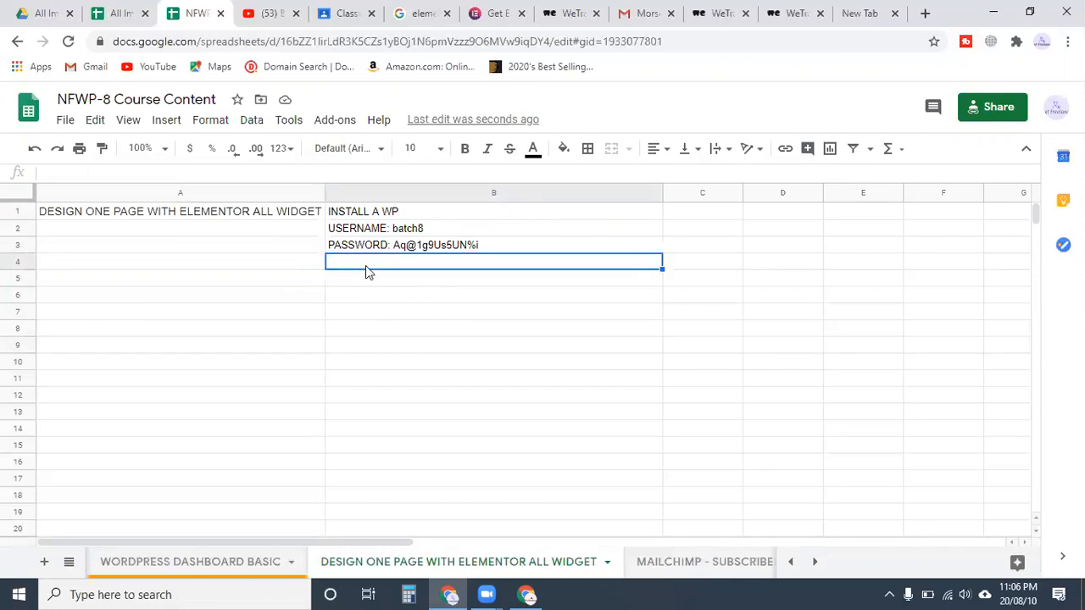
pyautogui.doubleClick(366, 268)
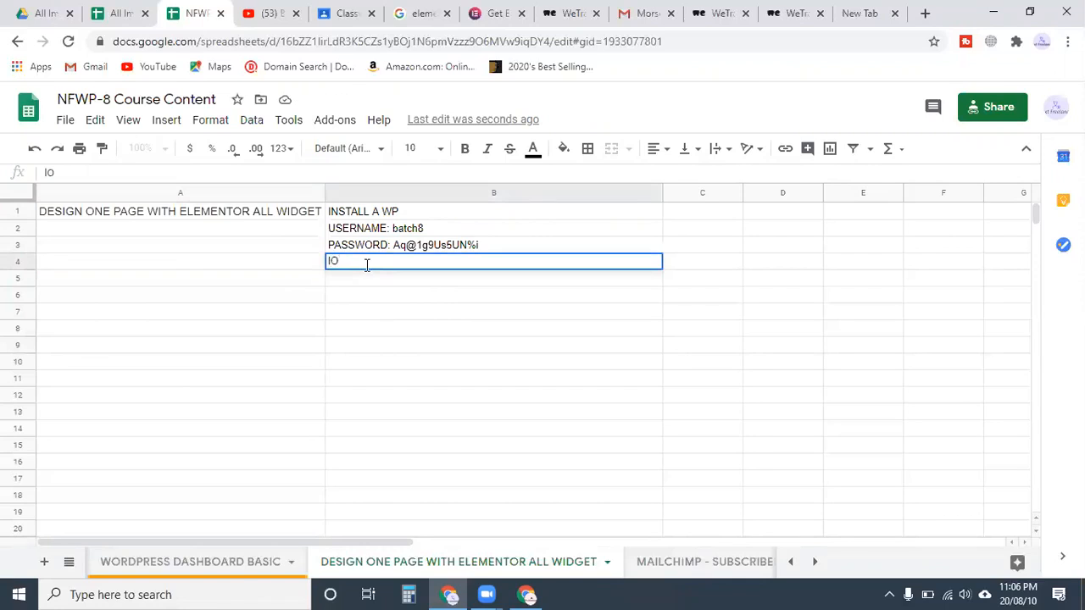
pyautogui.write('login:')
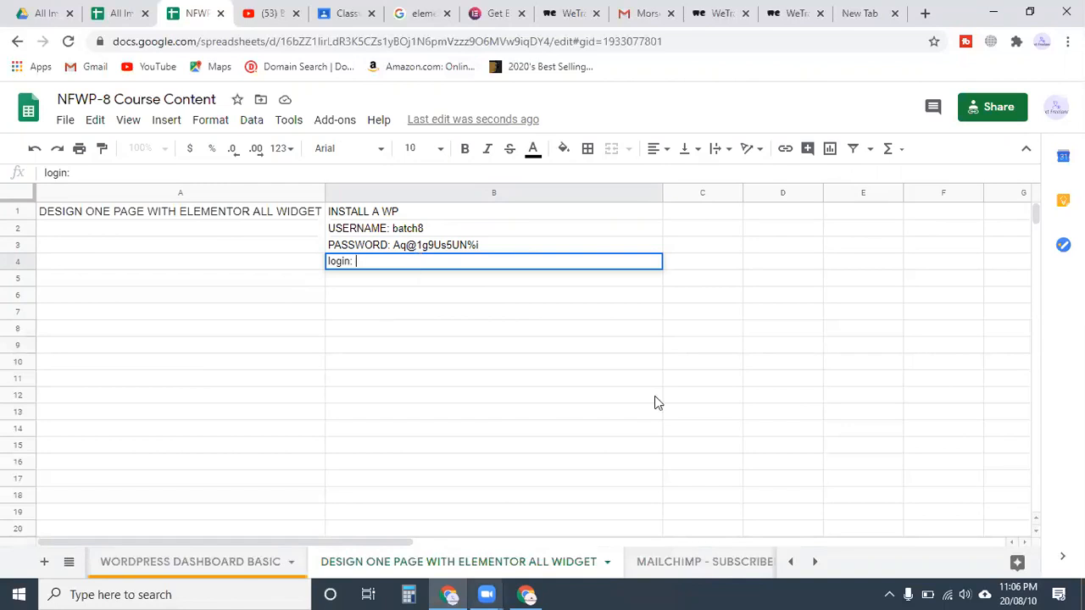
# Open the Administrative URL from the Softaculous success page and copy the wp-admin address
pyautogui.click(526, 595)
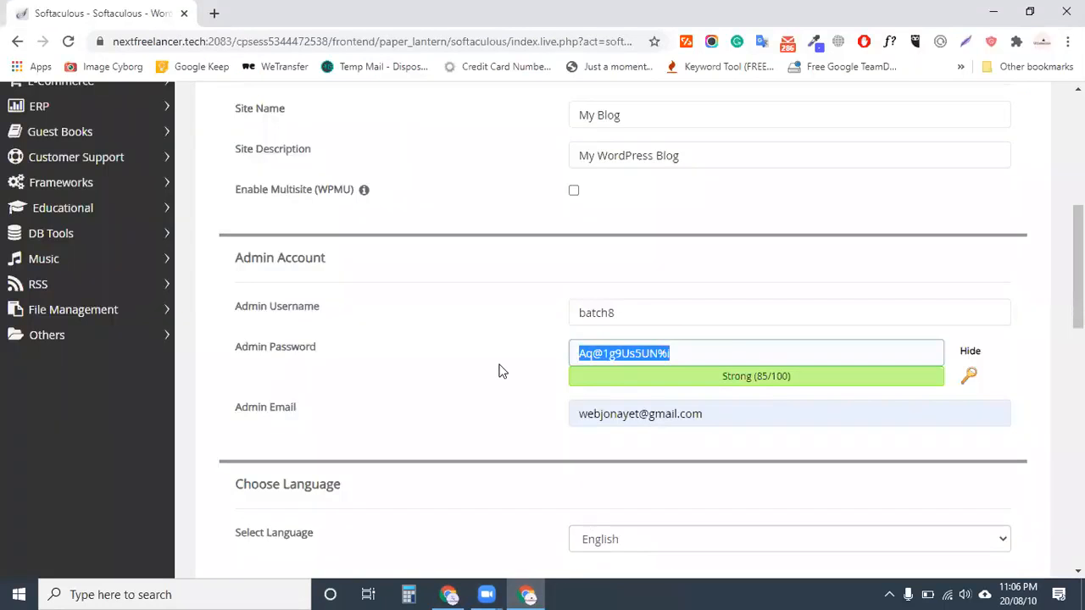
pyautogui.scroll(-5, 500, 371)
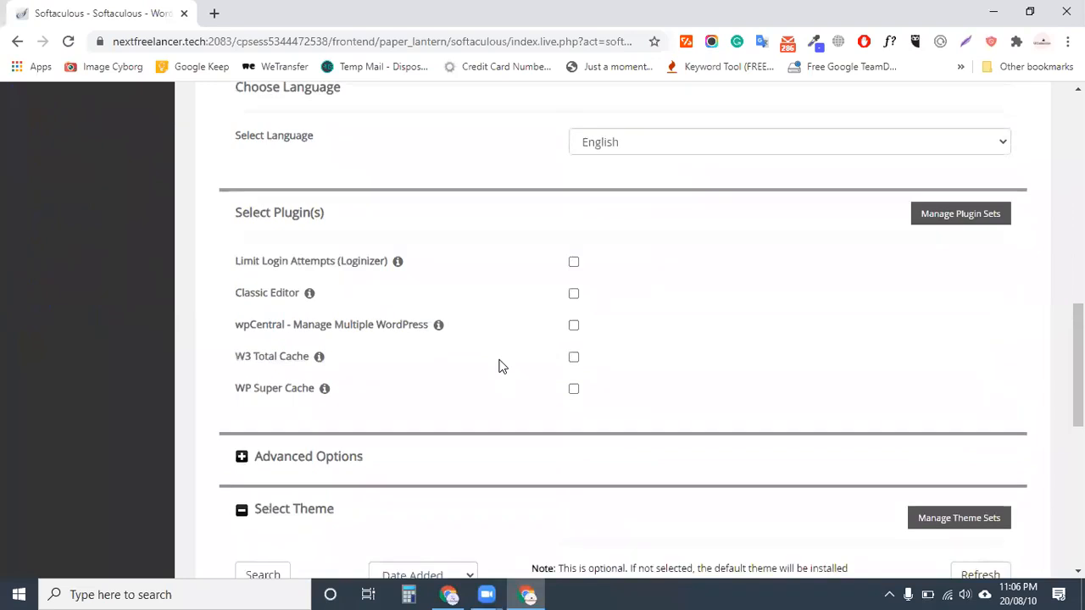
pyautogui.scroll(5, 500, 367)
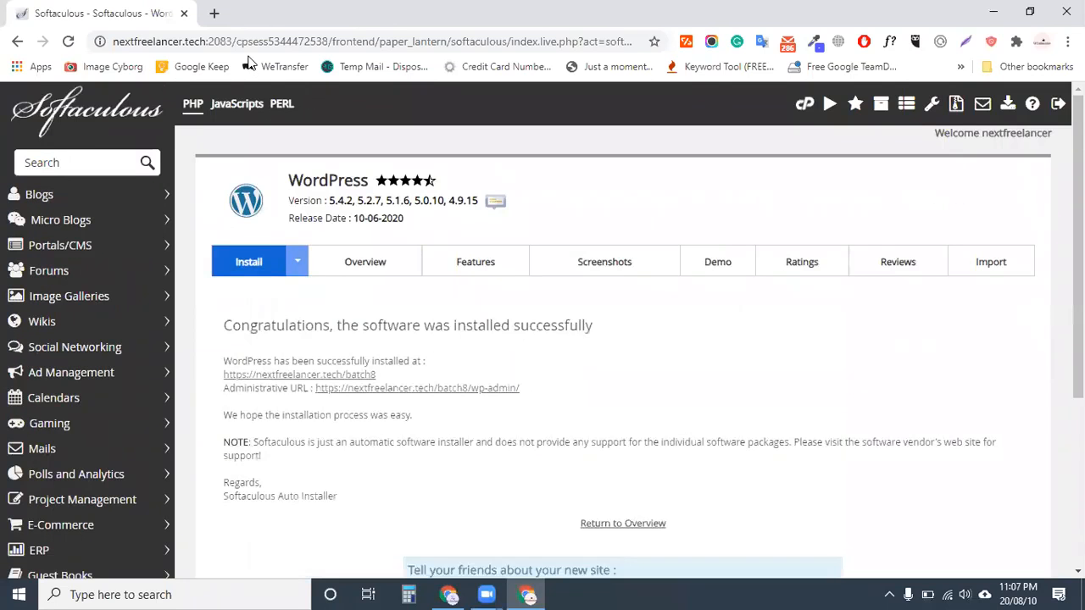
pyautogui.scroll(-2, 254, 16)
pyautogui.click(416, 227)
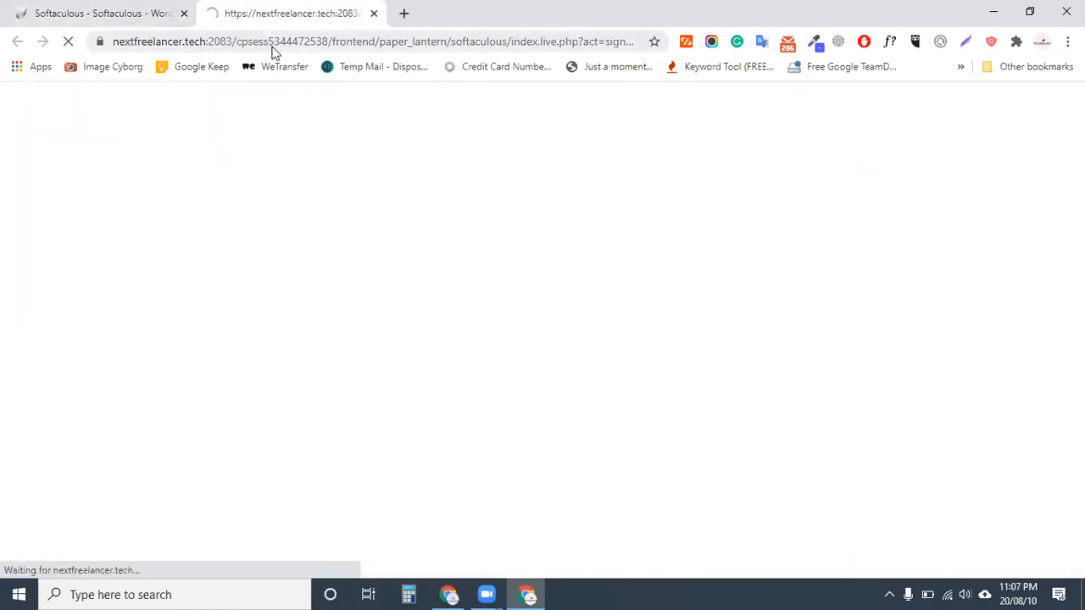
pyautogui.click(272, 47)
pyautogui.hotkey('ctrl', 'c')
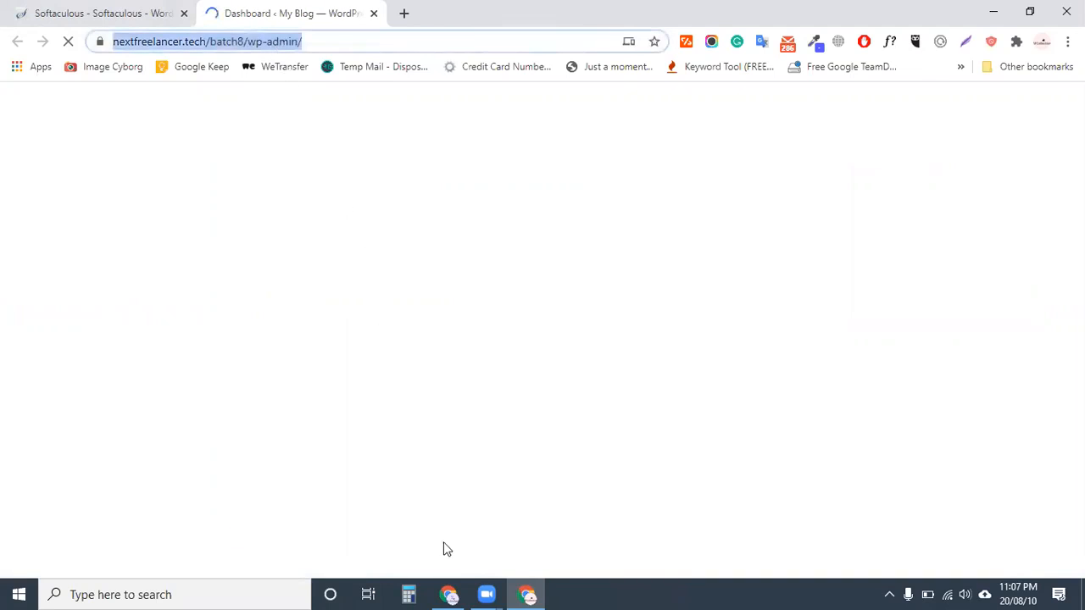
pyautogui.hotkey('alt', 'Tab')
# Paste the wp-admin URL after 'login:' in B4
pyautogui.hotkey('ctrl', 'v')
pyautogui.click(501, 344)
pyautogui.click(191, 299)
pyautogui.click(445, 263)
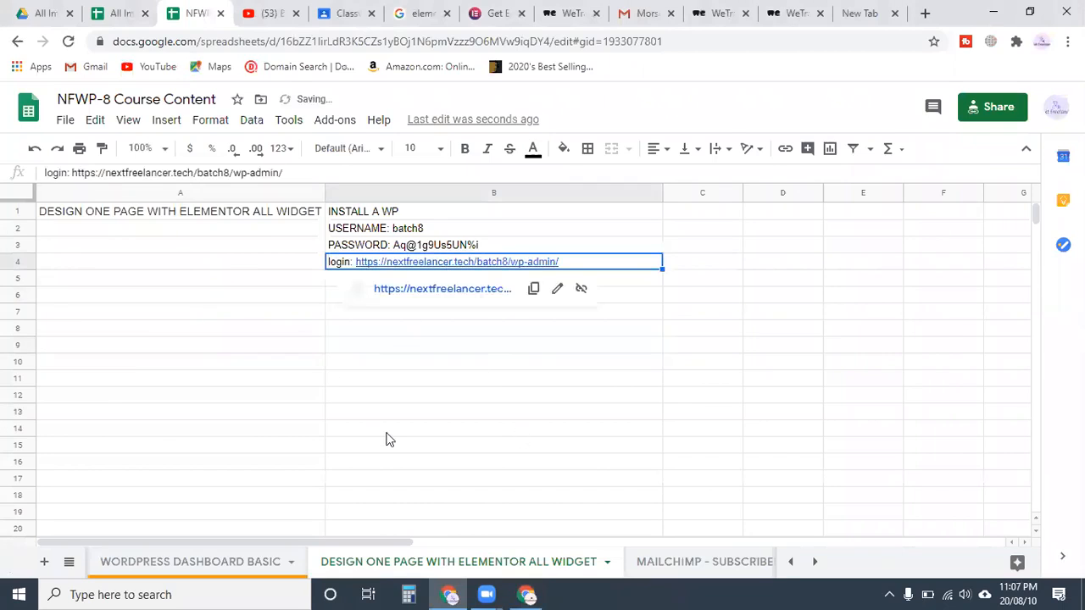
pyautogui.click(284, 379)
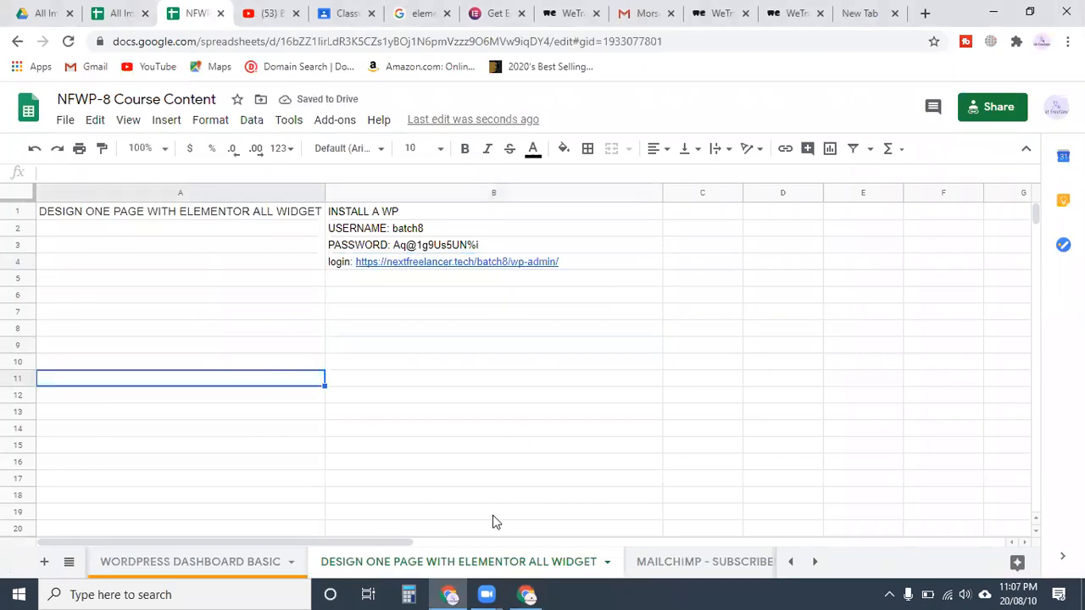
pyautogui.click(358, 345)
pyautogui.click(190, 336)
pyautogui.click(387, 330)
# List INSTALL ELEMENTOR PLUGIN, GO TO PLUGIN, ADD NEW, UPLOAD -> CHOOSE FILE -> INSTALL in B6–B9
pyautogui.click(379, 294)
pyautogui.write('INSTALL ELEMENTOR PLUGIN')
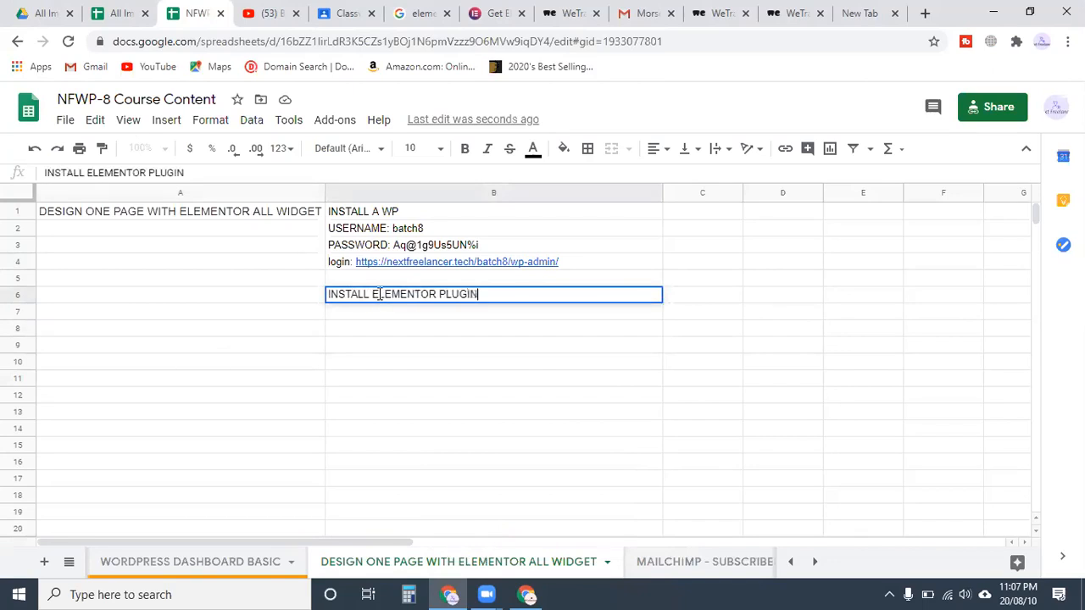
pyautogui.press('Return')
pyautogui.write('GO TO ')
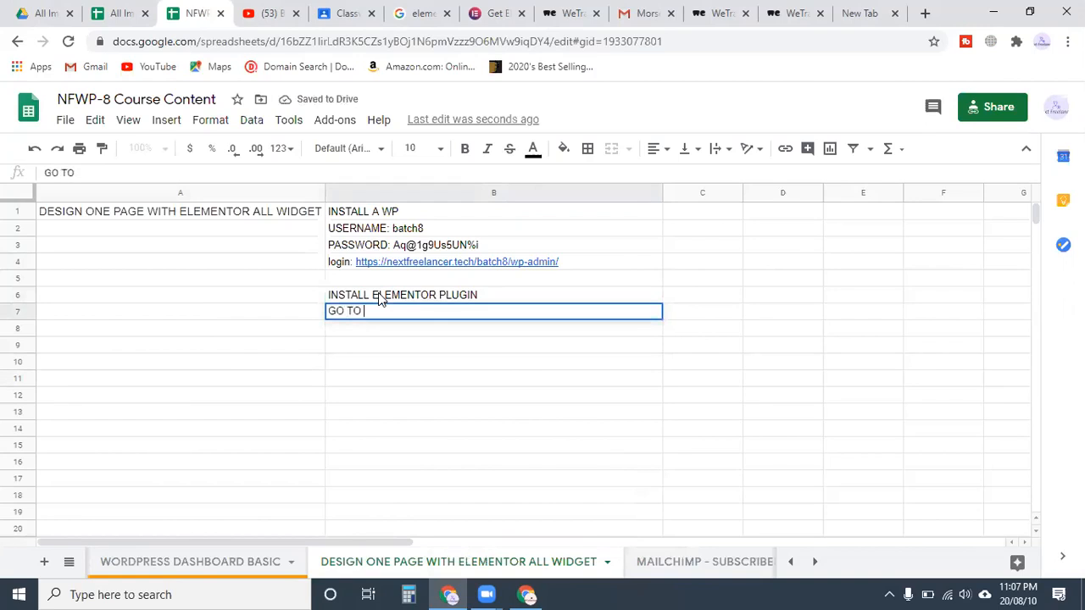
pyautogui.write('PLUGIN')
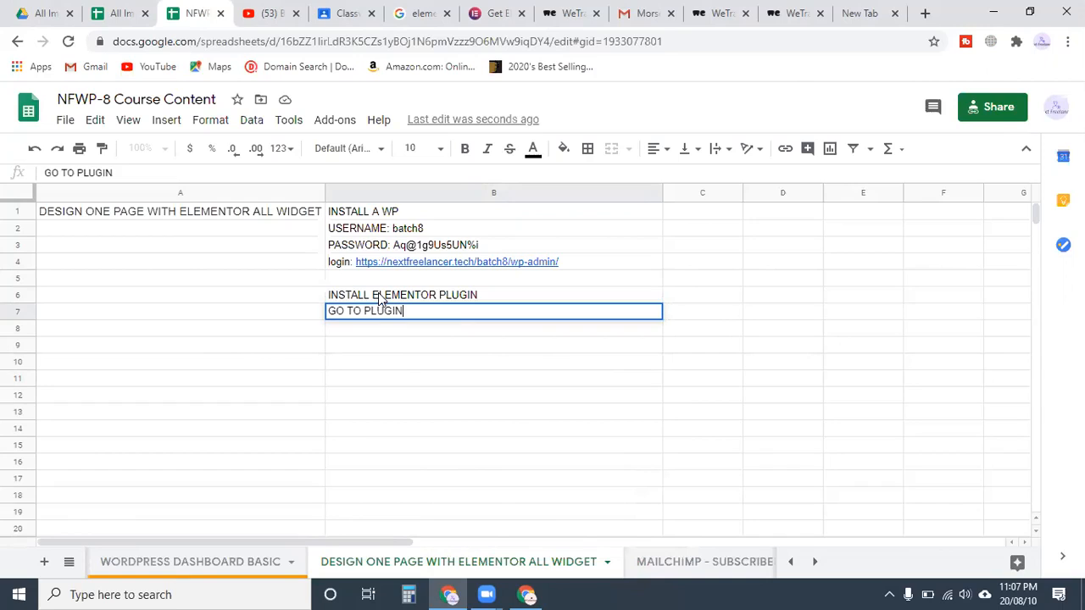
pyautogui.press('Return')
pyautogui.write('ADD NEW')
pyautogui.press('Return')
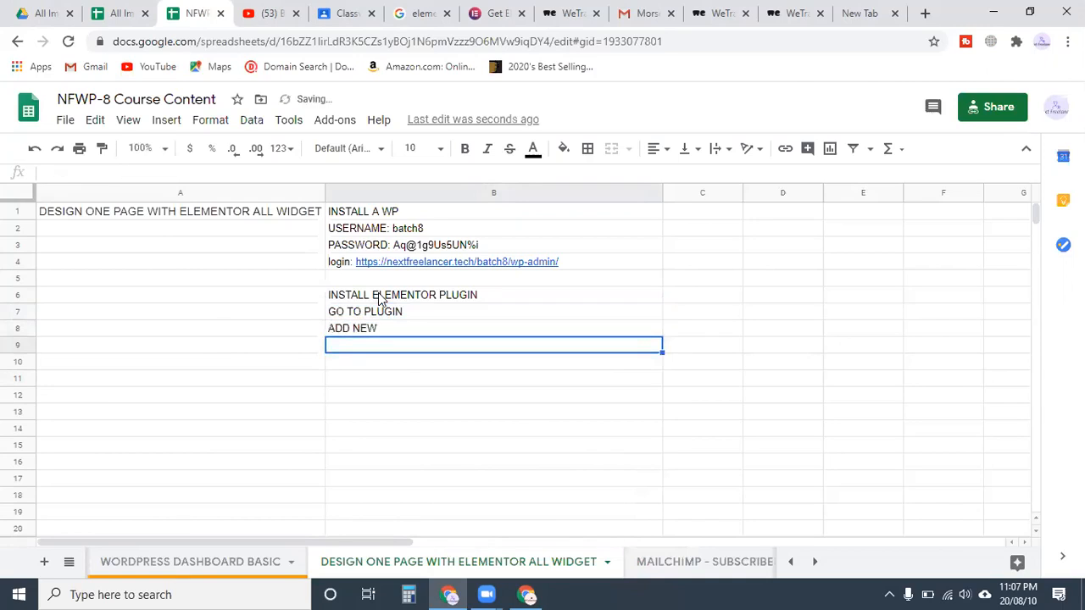
pyautogui.write('UPL')
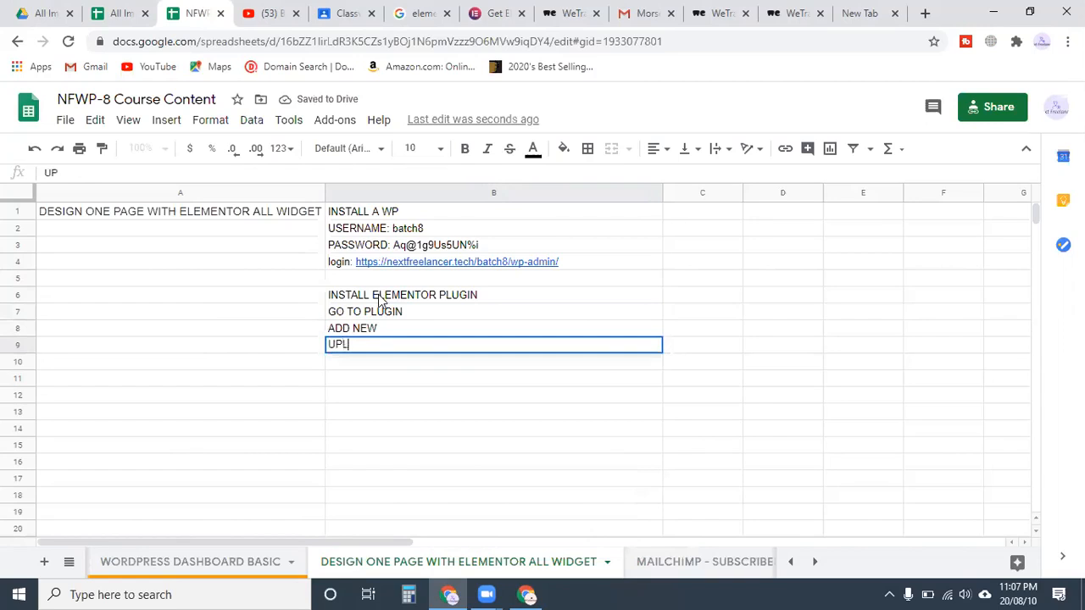
pyautogui.write('OAD -> CHOOSE')
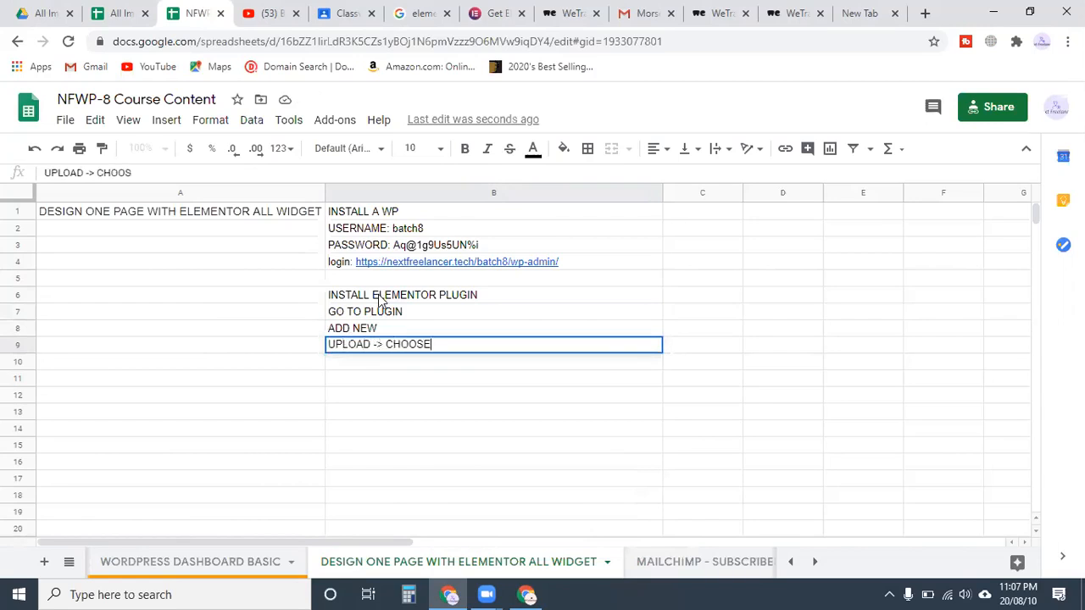
pyautogui.write(' FILE -> INSTALL')
pyautogui.press('Return')
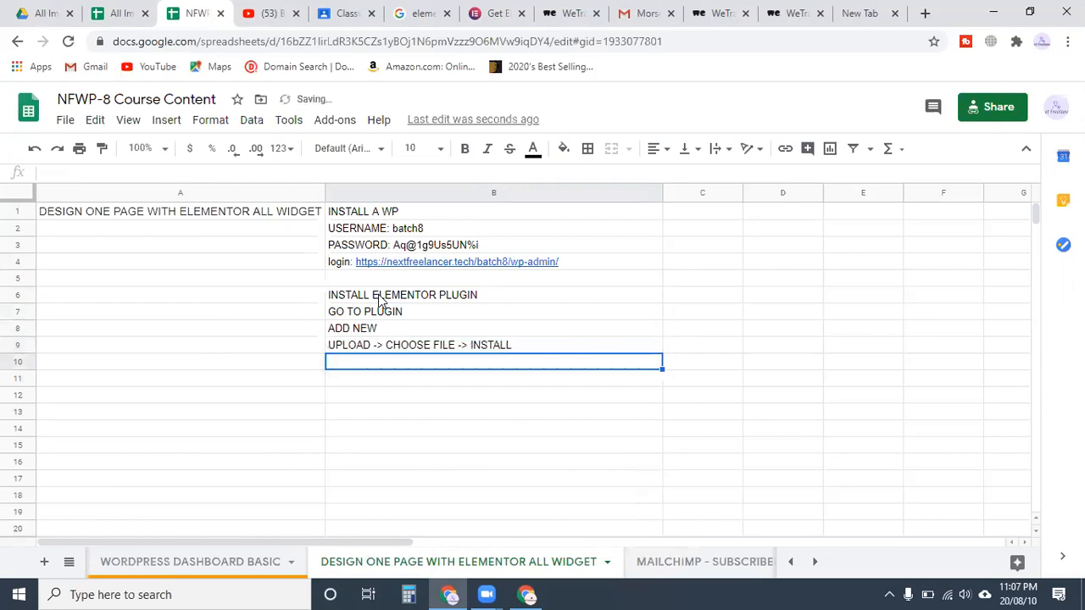
pyautogui.click(401, 415)
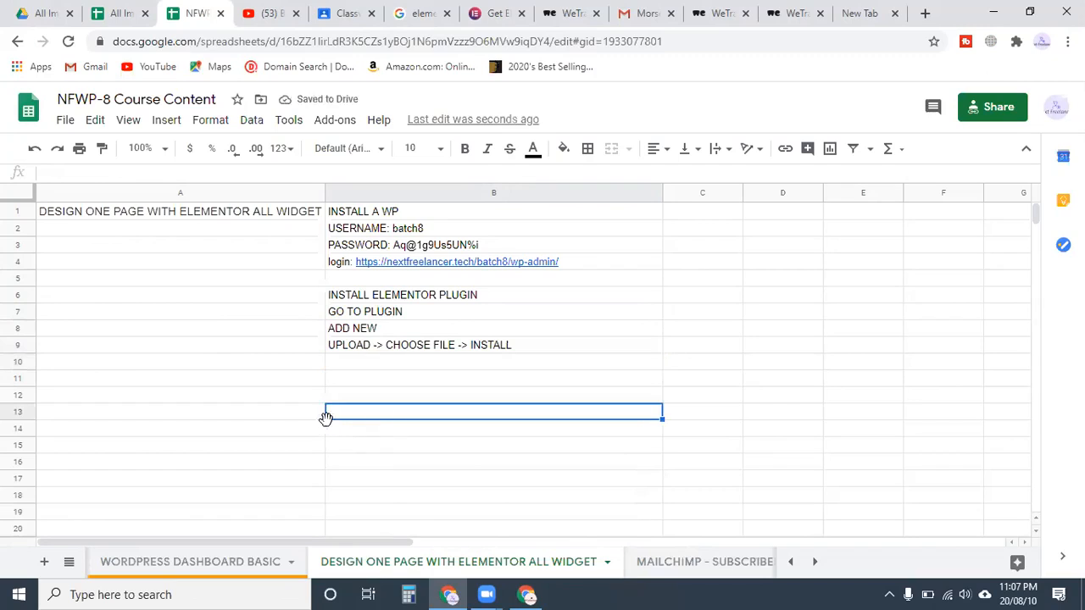
# Enter ACTIVATE in cell B10 as the next install step
pyautogui.click(369, 382)
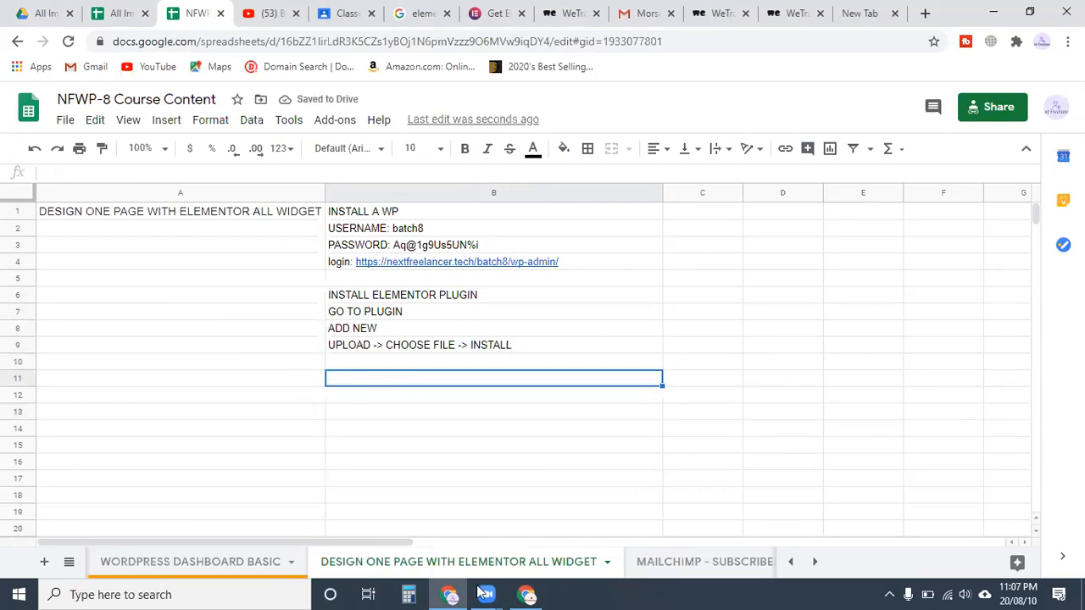
pyautogui.click(399, 364)
pyautogui.write('ACTIVATE')
pyautogui.press('Return')
pyautogui.press('Return')
# Revise the Elementor plugin heading text in cell B6
pyautogui.click(321, 380)
pyautogui.click(494, 296)
pyautogui.doubleClick(489, 294)
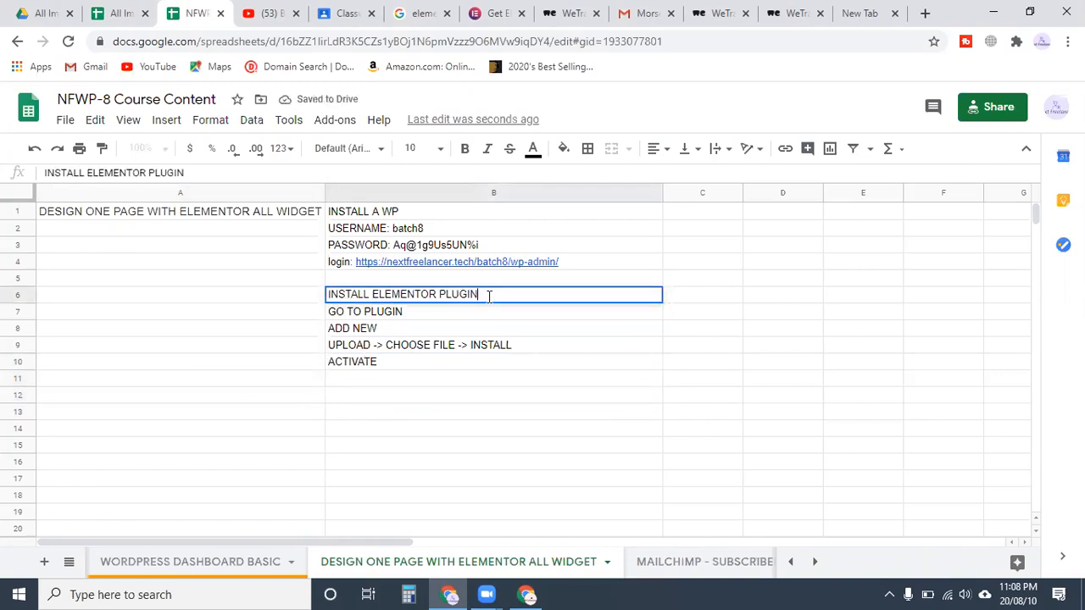
pyautogui.press('BackSpace')
pyautogui.press('BackSpace')
pyautogui.press('BackSpace')
pyautogui.press('BackSpace')
pyautogui.press('BackSpace')
pyautogui.press('BackSpace')
pyautogui.write('FREE & PRO')
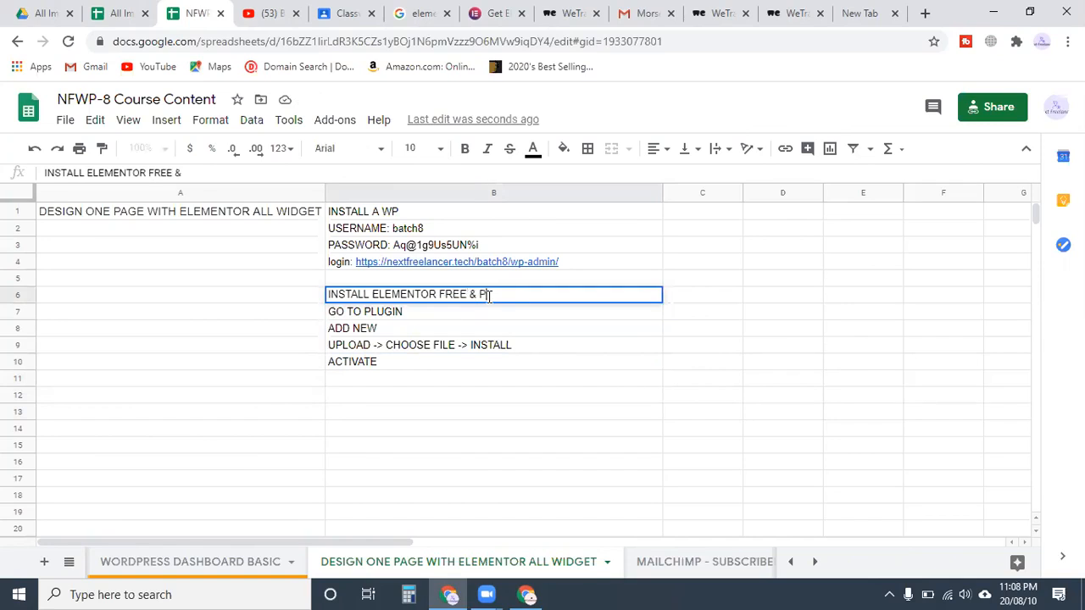
pyautogui.press('BackSpace')
pyautogui.press('BackSpace')
pyautogui.press('BackSpace')
# Write 'AFTER FREE PLUGIN INSTALLED THEN INSTALL PRO PLUGIN' into cell B12
pyautogui.press('BackSpace')
pyautogui.press('BackSpace')
pyautogui.write('PLUGIN')
pyautogui.click(407, 400)
pyautogui.write('AFTER F')
pyautogui.write('REEL')
pyautogui.press('BackSpace')
pyautogui.write('P')
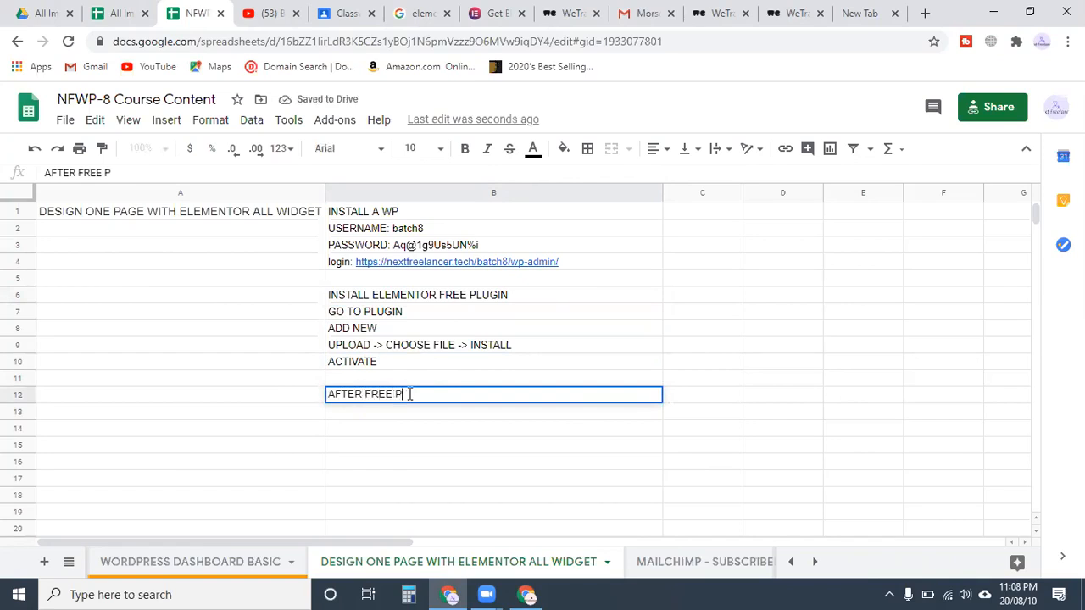
pyautogui.write('LUGIN INSTALL')
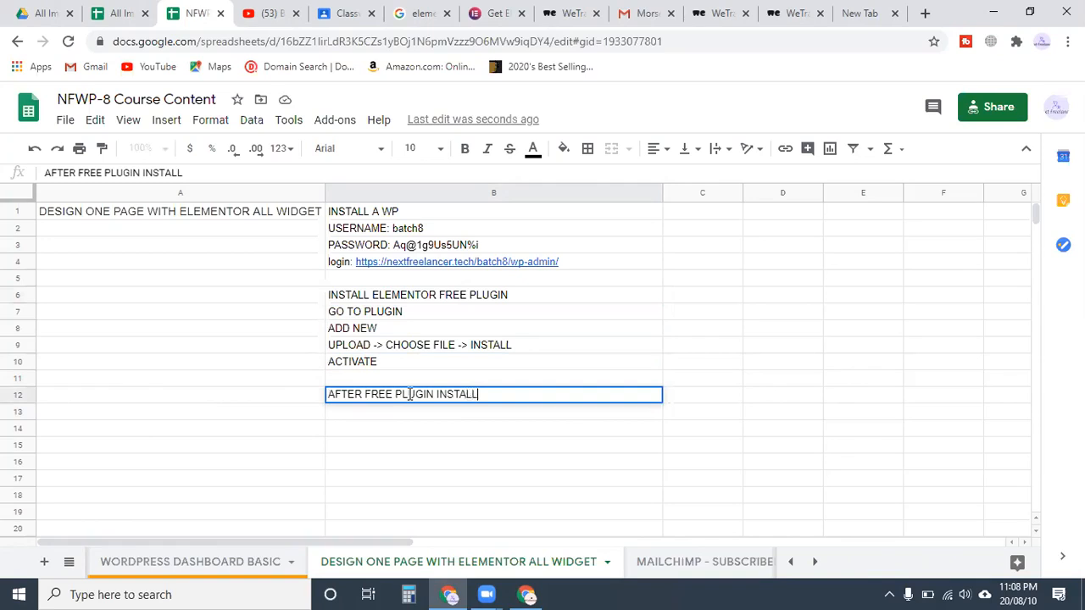
pyautogui.write('ED THEN P')
pyautogui.press('BackSpace')
pyautogui.write('INSTALL PRO')
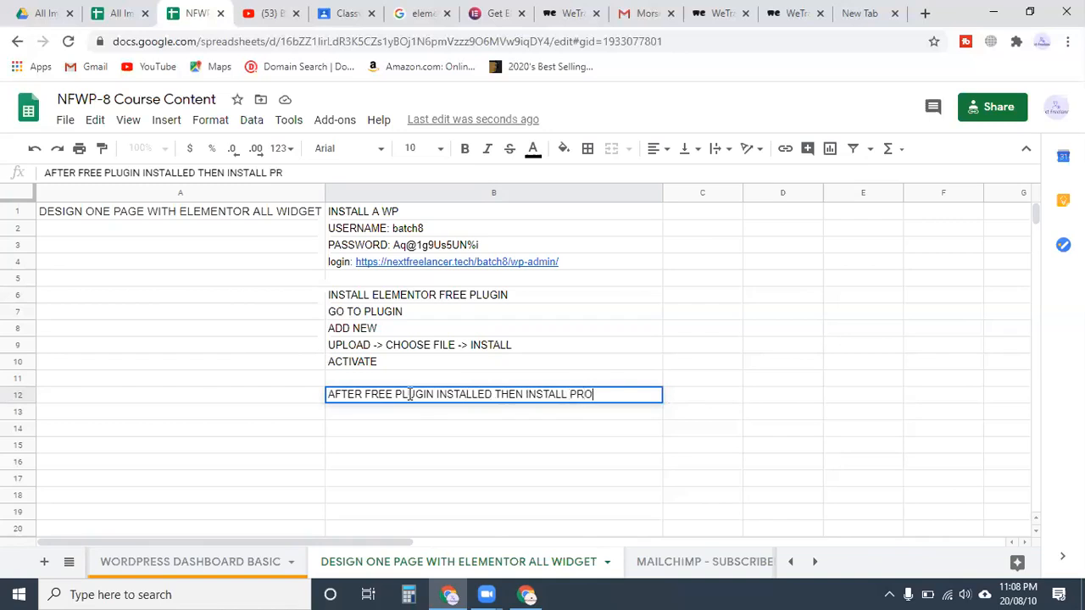
pyautogui.write(' PLUGIN')
pyautogui.press('Return')
pyautogui.press('Return')
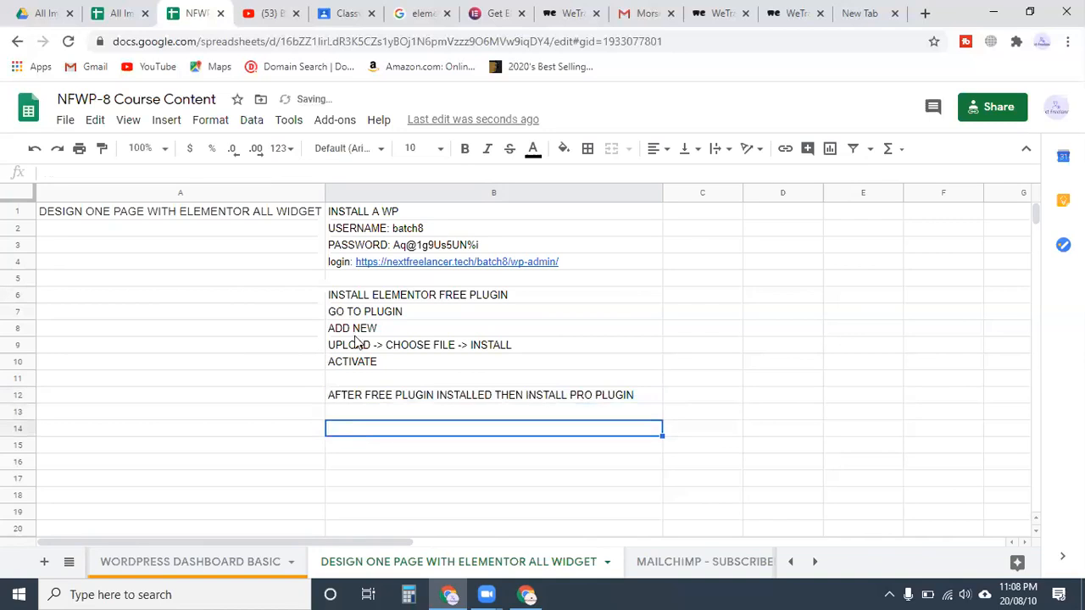
# Copy the install steps from B7:B10 into B13:B16, then switch to the WordPress window
pyautogui.moveTo(356, 311); pyautogui.dragTo(356, 361)
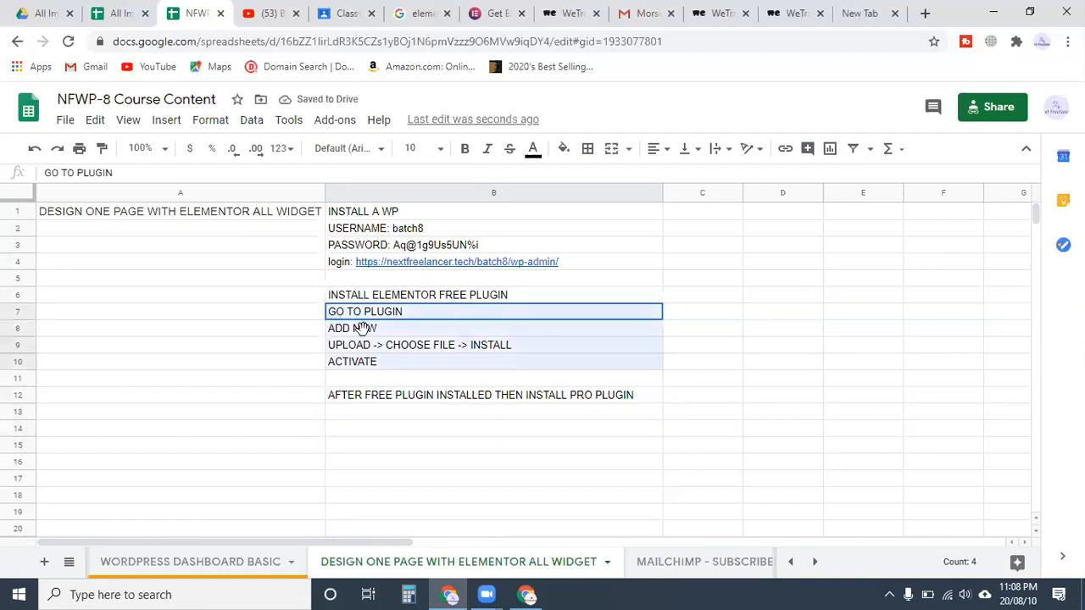
pyautogui.hotkey('ctrl', 'c')
pyautogui.click(384, 419)
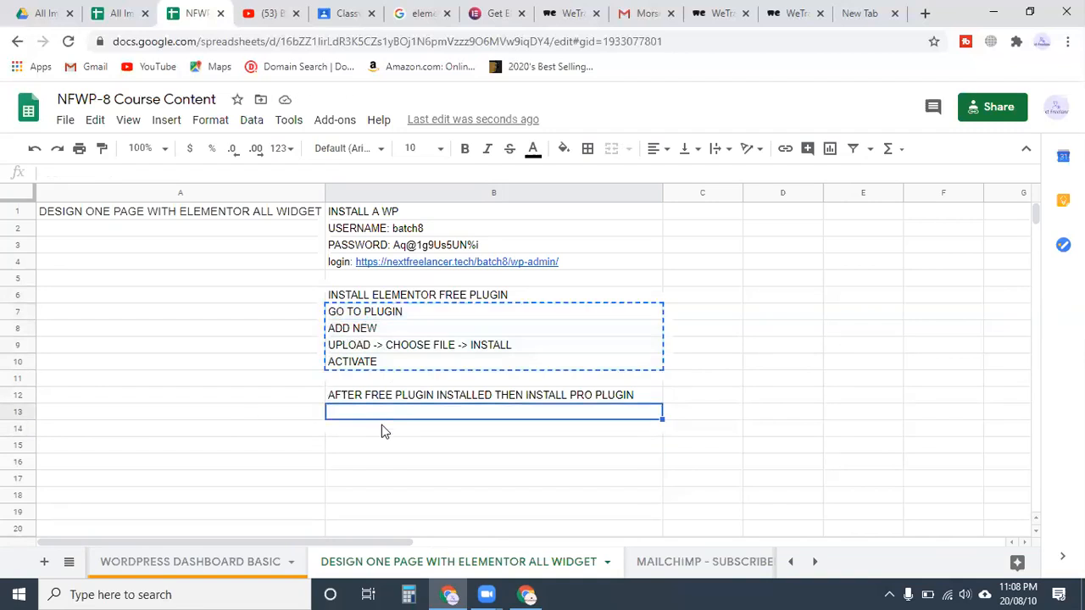
pyautogui.hotkey('ctrl', 'v')
pyautogui.click(223, 410)
pyautogui.scroll(-2, 411, 382)
pyautogui.scroll(2, 418, 381)
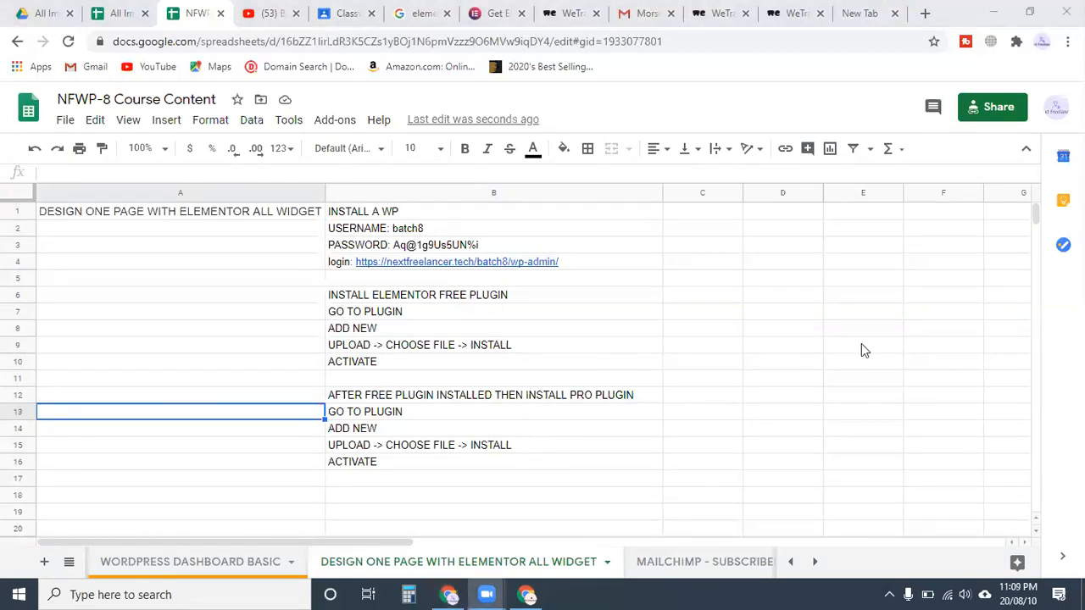
pyautogui.click(478, 445)
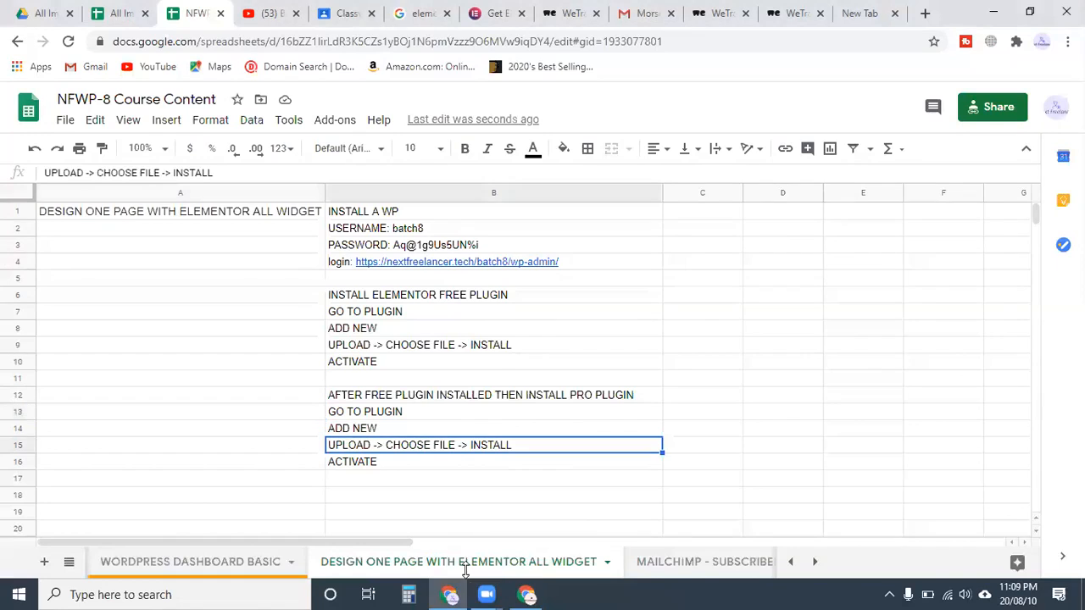
# Go to Plugins › Add New and open the Upload Plugin panel
pyautogui.click(527, 594)
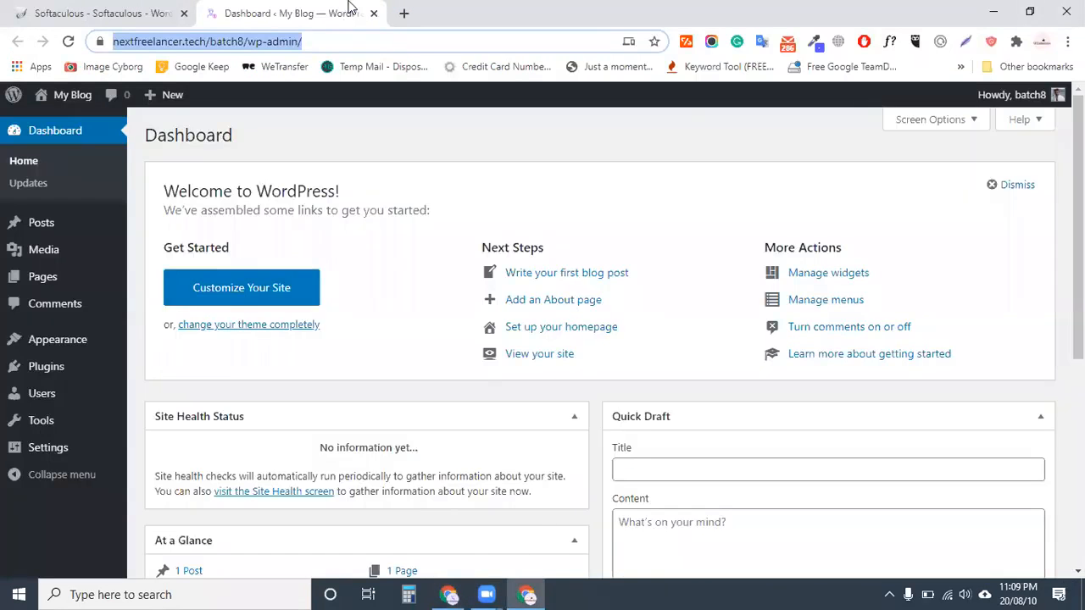
pyautogui.moveTo(37, 379)
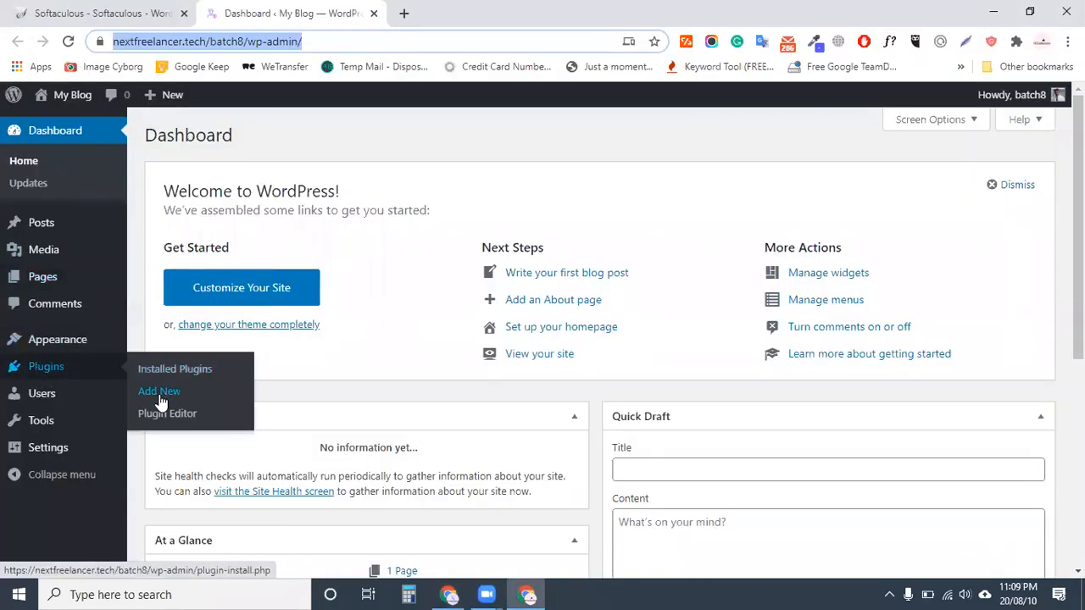
pyautogui.click(158, 392)
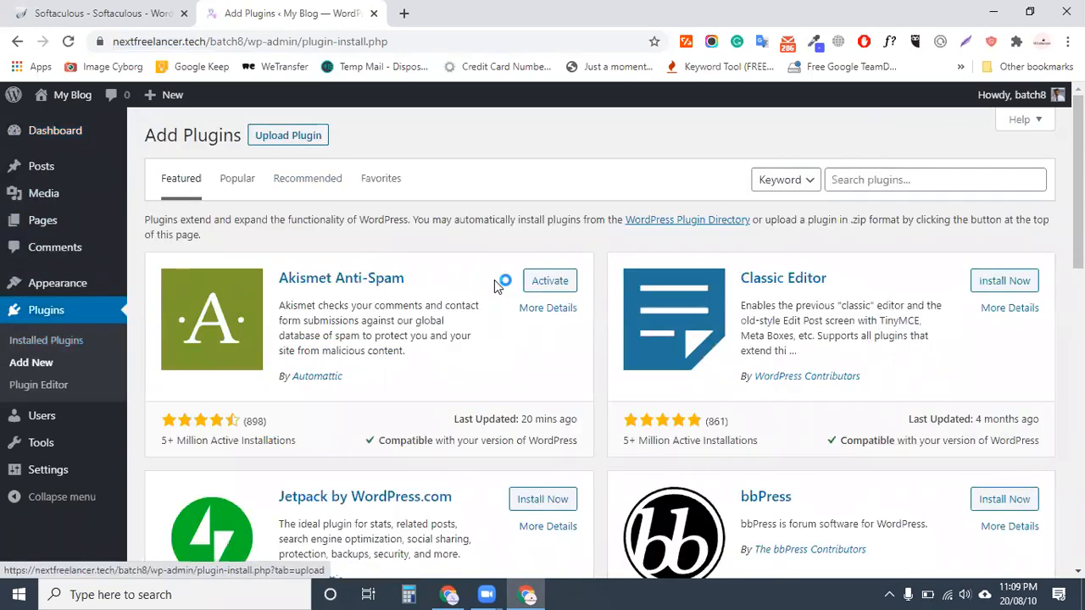
pyautogui.click(288, 135)
# Choose install_first_elementor-2.9.14.zip from the Downloads elementor-package folder as the upload file
pyautogui.click(491, 280)
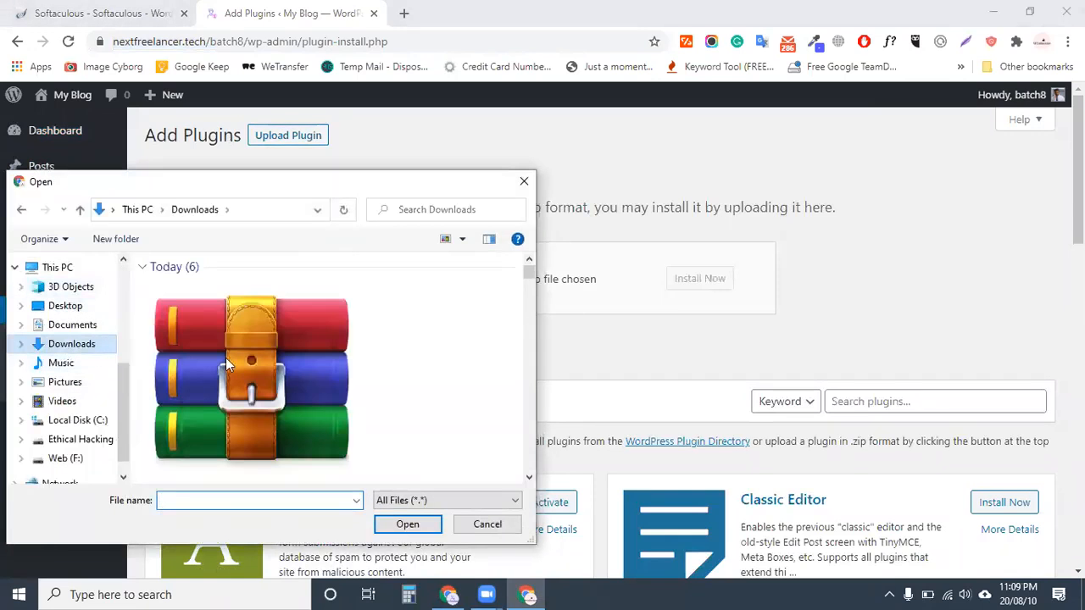
pyautogui.scroll(-2, 223, 360)
pyautogui.scroll(2, 219, 361)
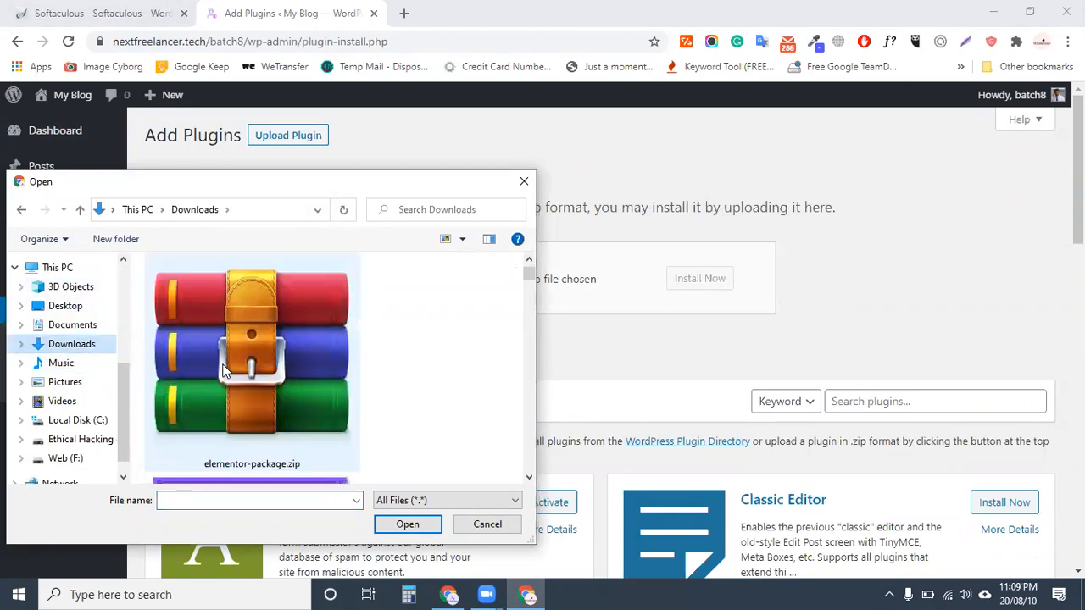
pyautogui.scroll(-3, 263, 389)
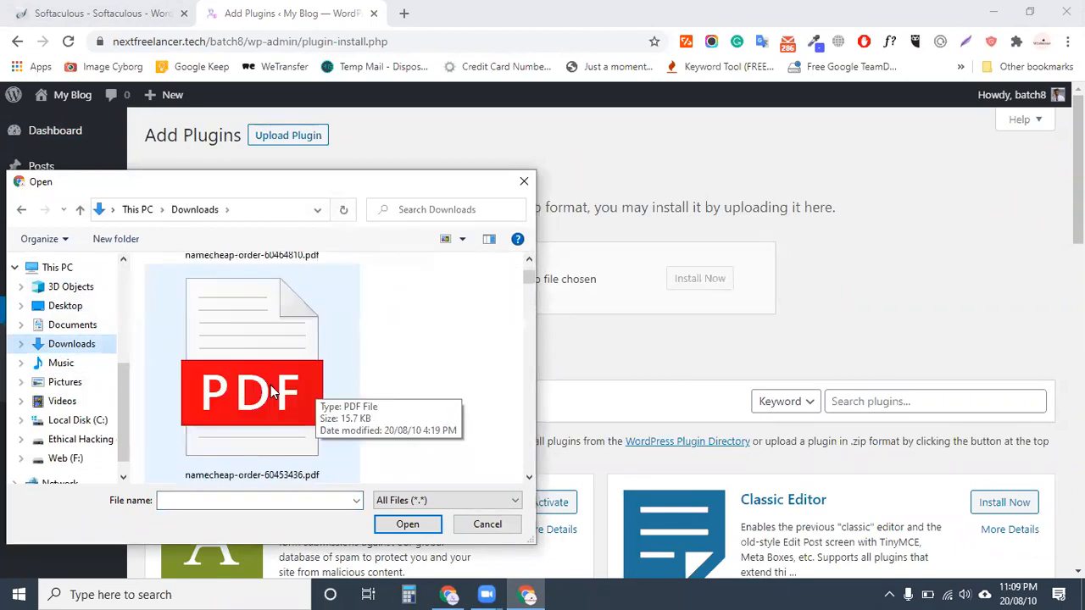
pyautogui.scroll(2, 271, 388)
pyautogui.click(222, 350)
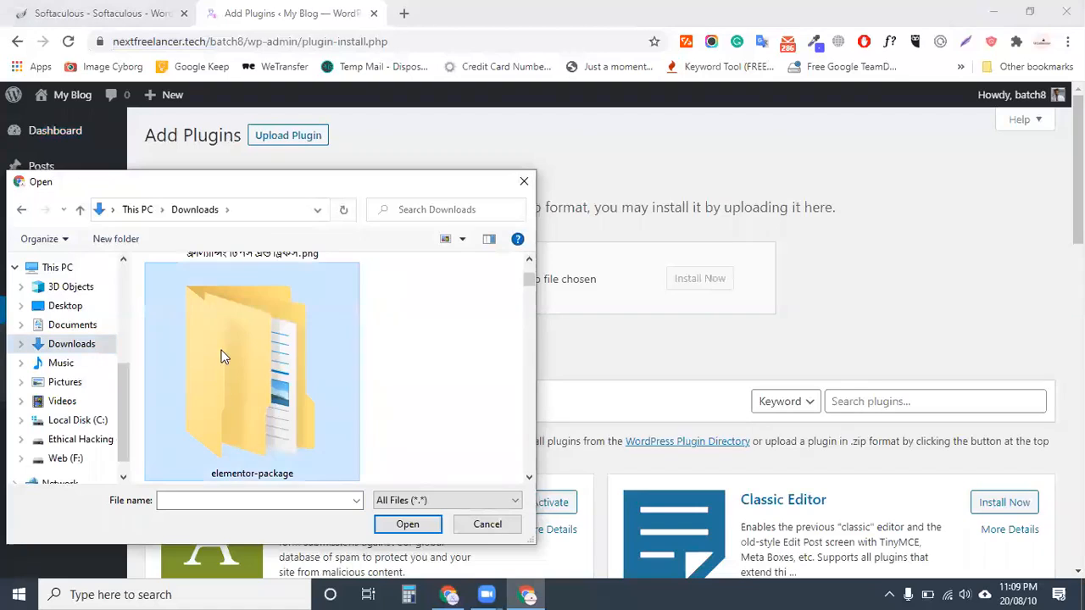
pyautogui.doubleClick(221, 350)
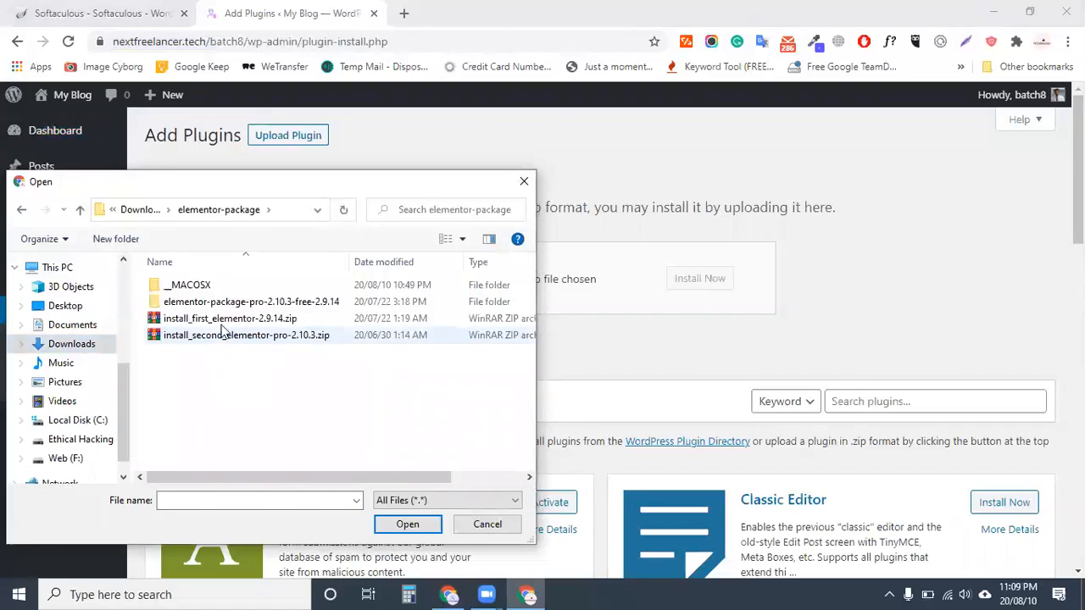
pyautogui.click(234, 334)
pyautogui.click(206, 319)
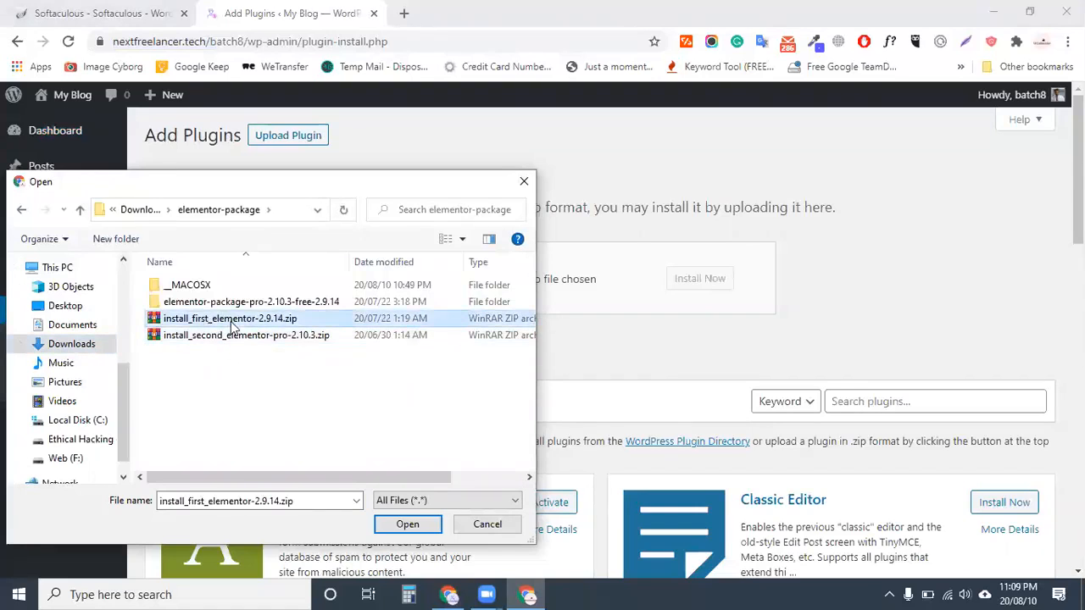
pyautogui.click(234, 336)
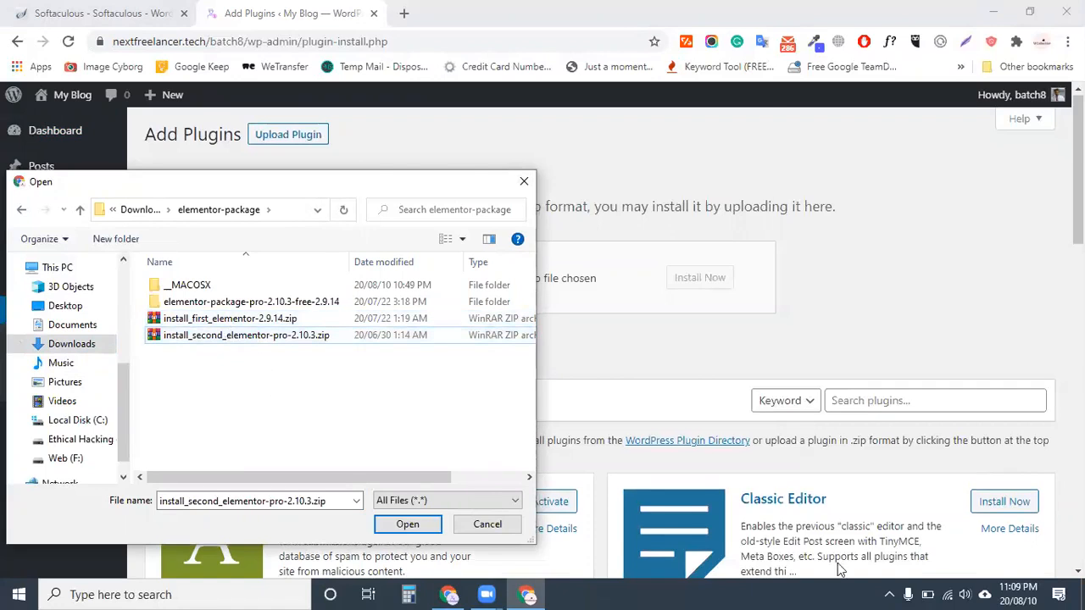
pyautogui.scroll(-2, 926, 462)
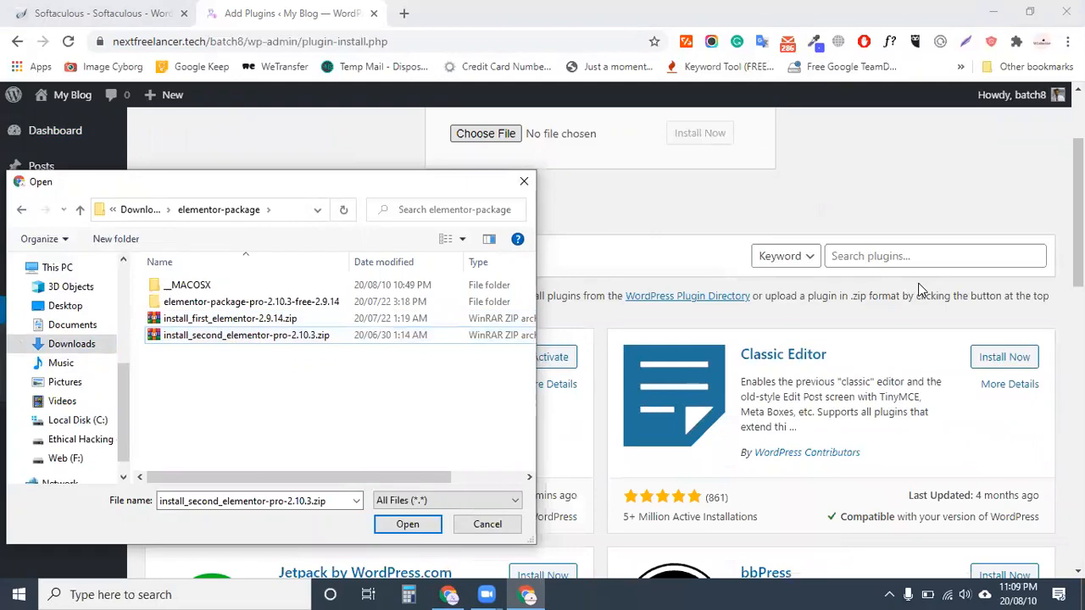
pyautogui.click(234, 321)
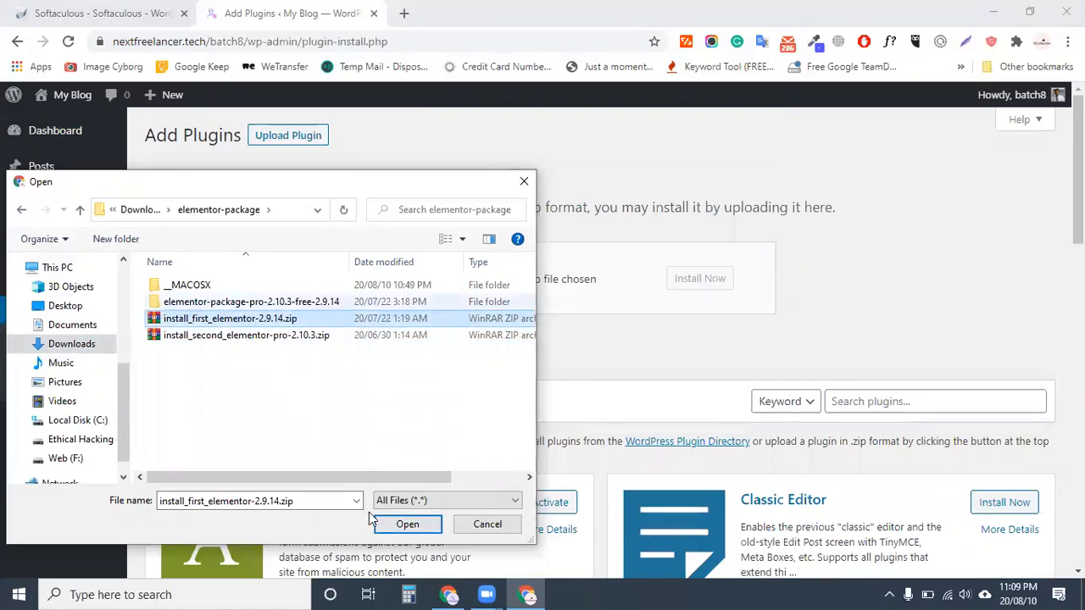
pyautogui.click(407, 524)
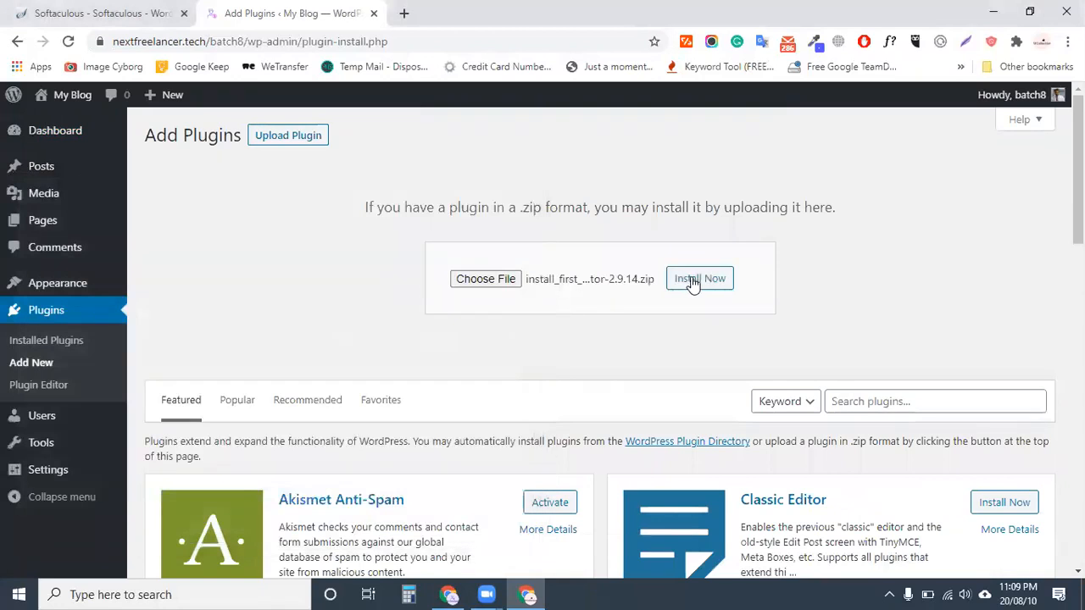
# Install the install_first_elementor-2.9.14.zip package until 'Plugin installed successfully' appears
pyautogui.click(694, 283)
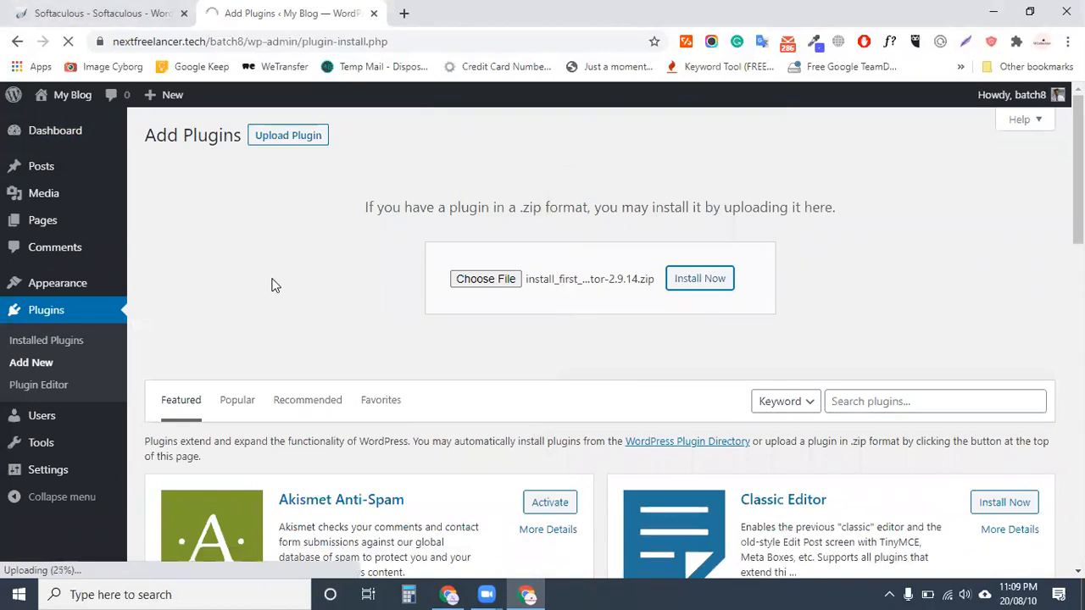
pyautogui.doubleClick(149, 135)
pyautogui.moveTo(237, 138); pyautogui.dragTo(240, 136)
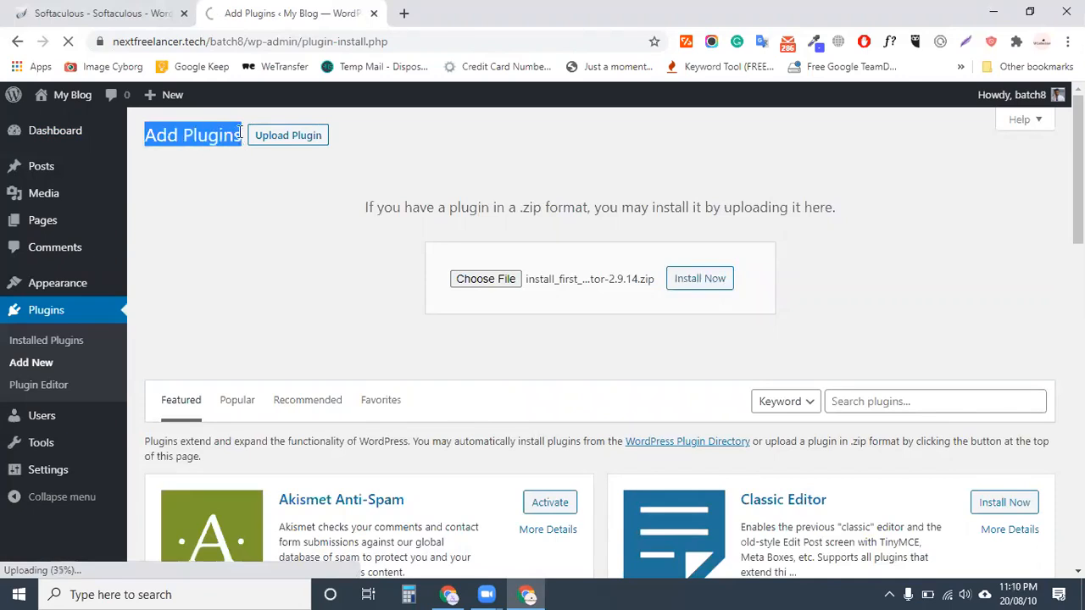
pyautogui.click(239, 207)
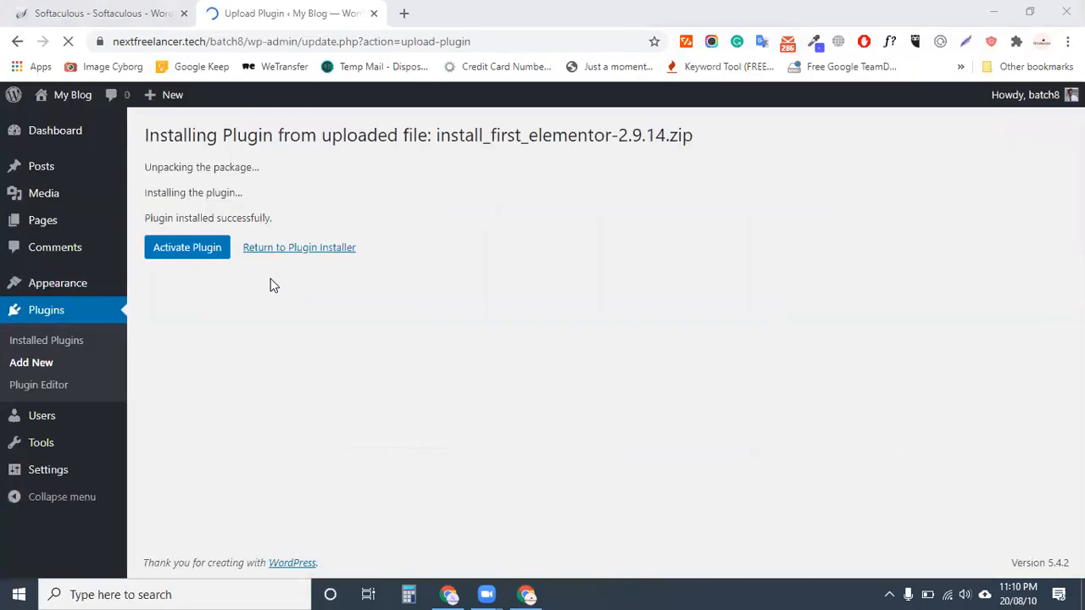
# Activate the newly installed Elementor plugin and go to Plugins › Add New
pyautogui.click(192, 254)
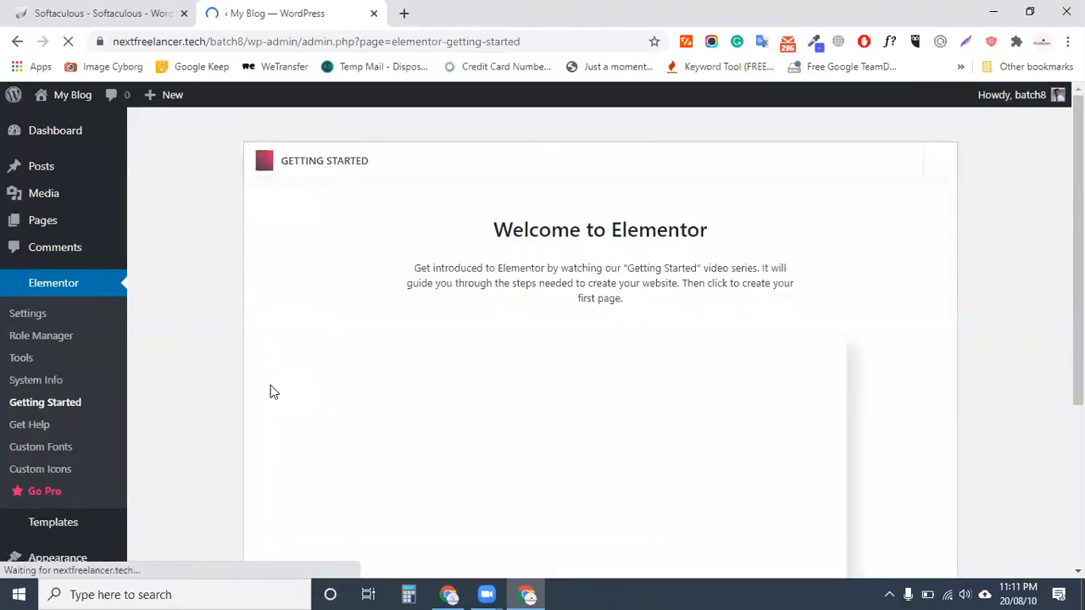
pyautogui.scroll(-4, 424, 395)
pyautogui.scroll(3, 405, 418)
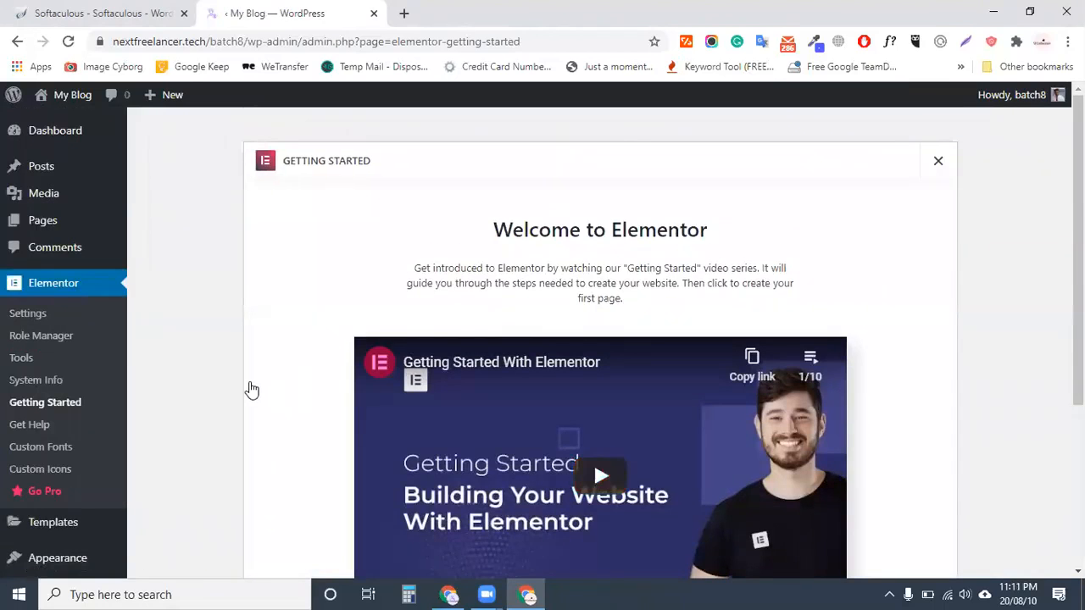
pyautogui.scroll(-1, 233, 390)
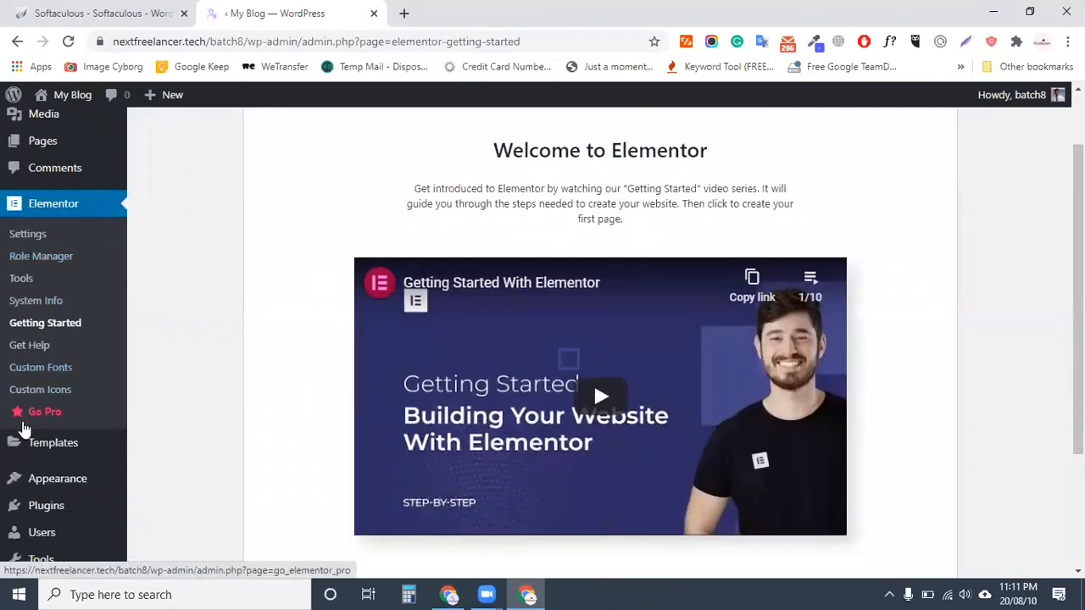
pyautogui.scroll(-2, 46, 483)
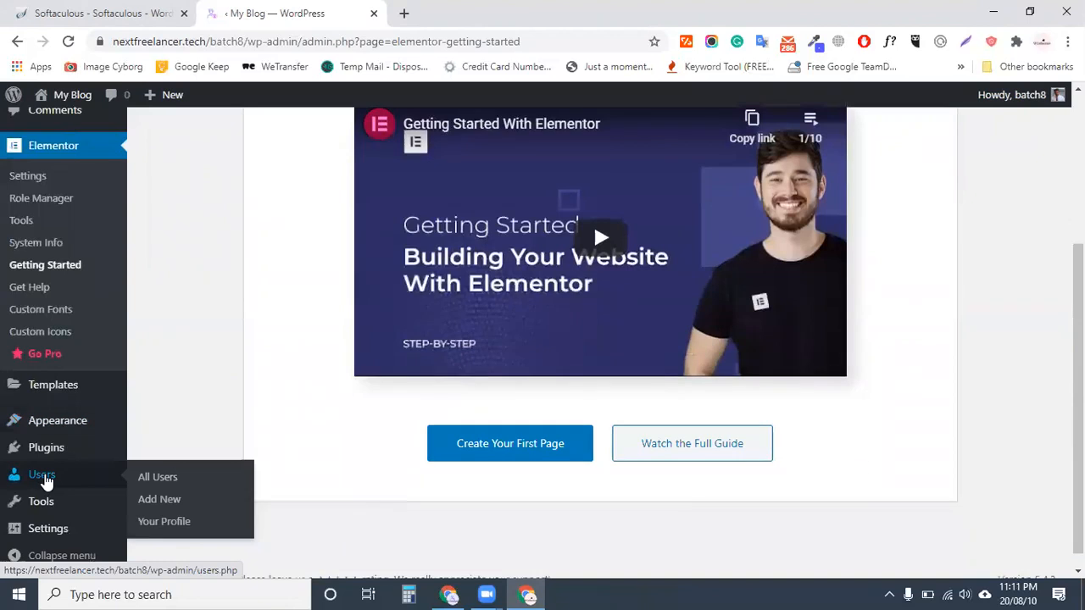
pyautogui.scroll(2, 47, 481)
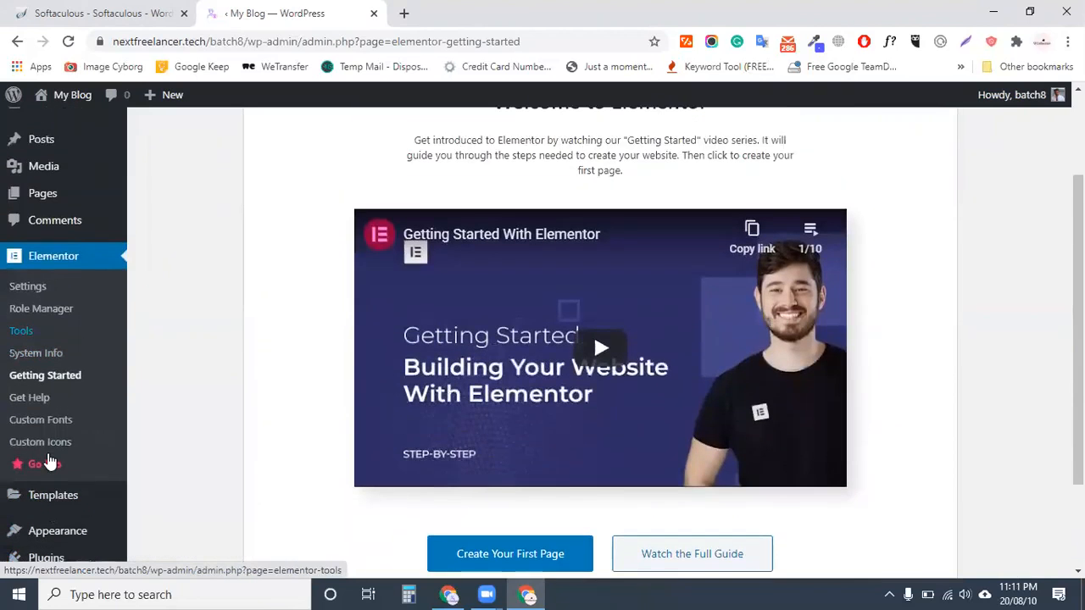
pyautogui.scroll(-3, 29, 497)
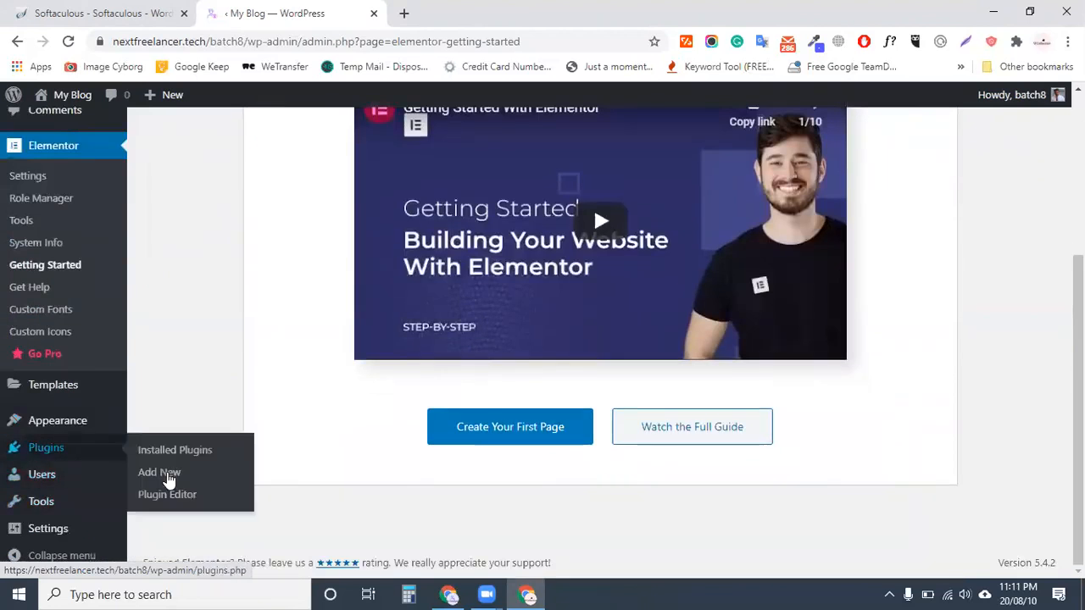
pyautogui.click(169, 480)
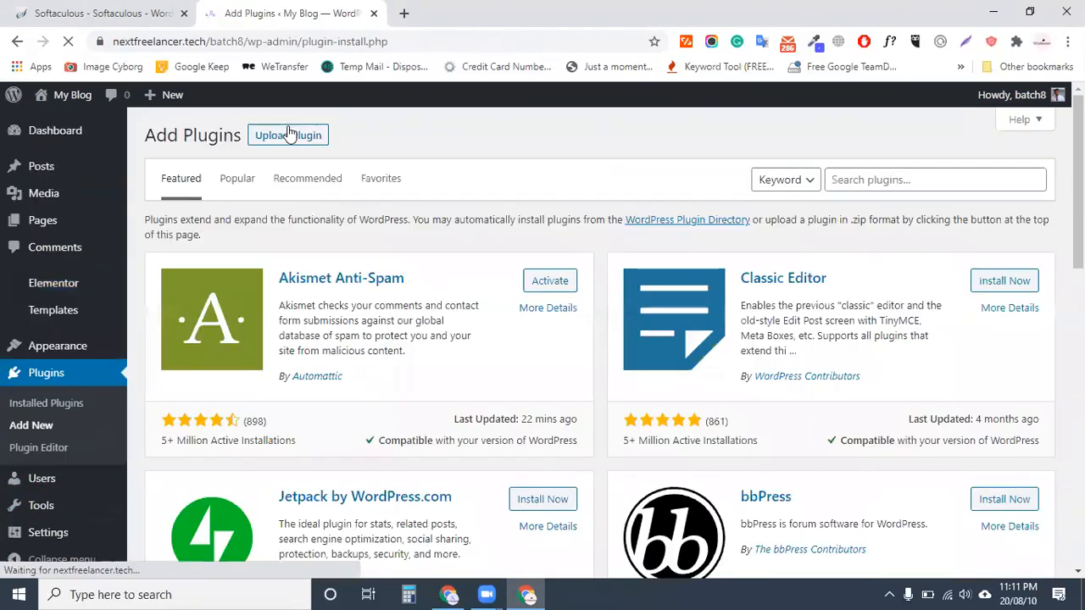
# Upload install_second_elementor-pro-2.10.3.zip, install it, and activate Elementor Pro
pyautogui.click(288, 134)
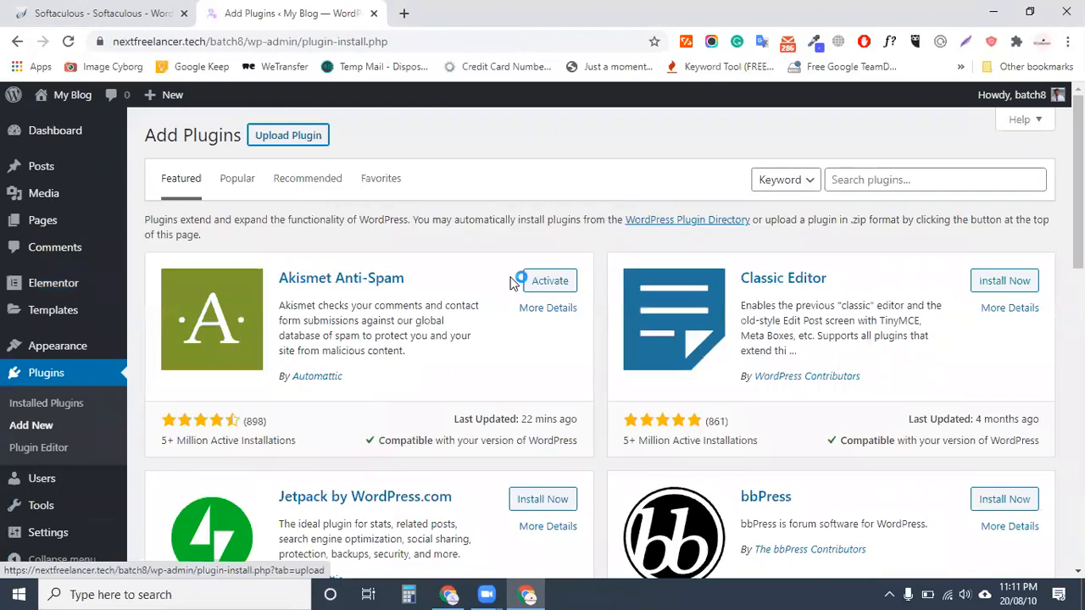
pyautogui.click(485, 279)
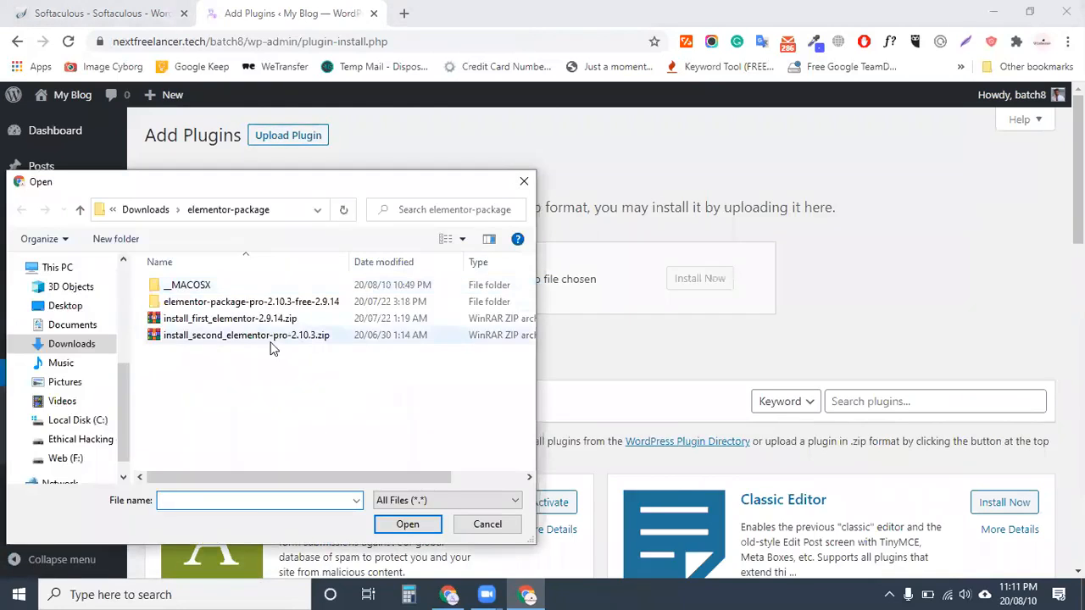
pyautogui.click(254, 339)
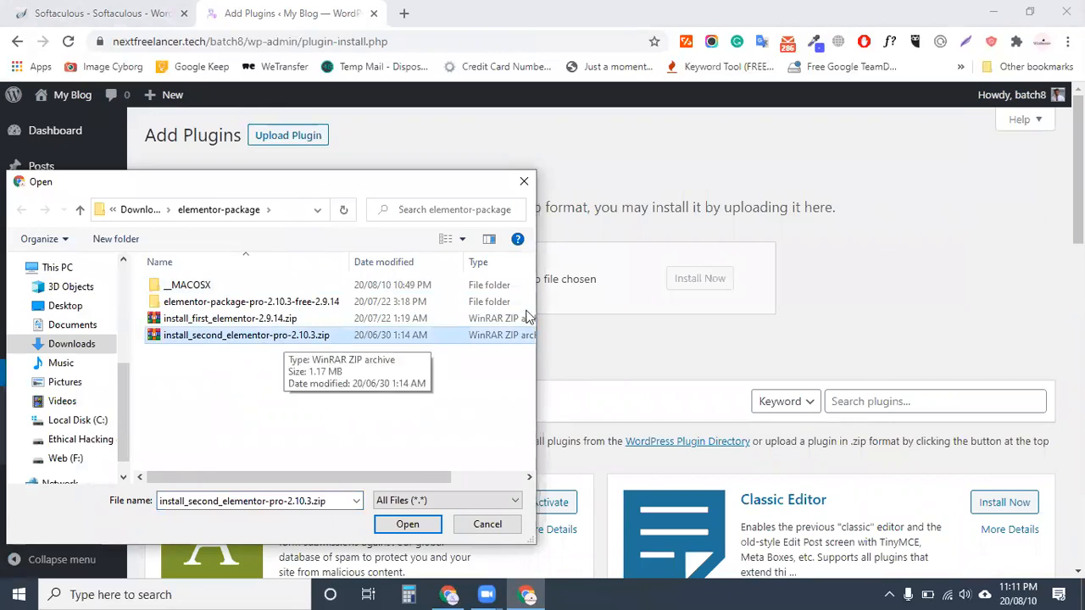
pyautogui.press('Return')
pyautogui.click(700, 278)
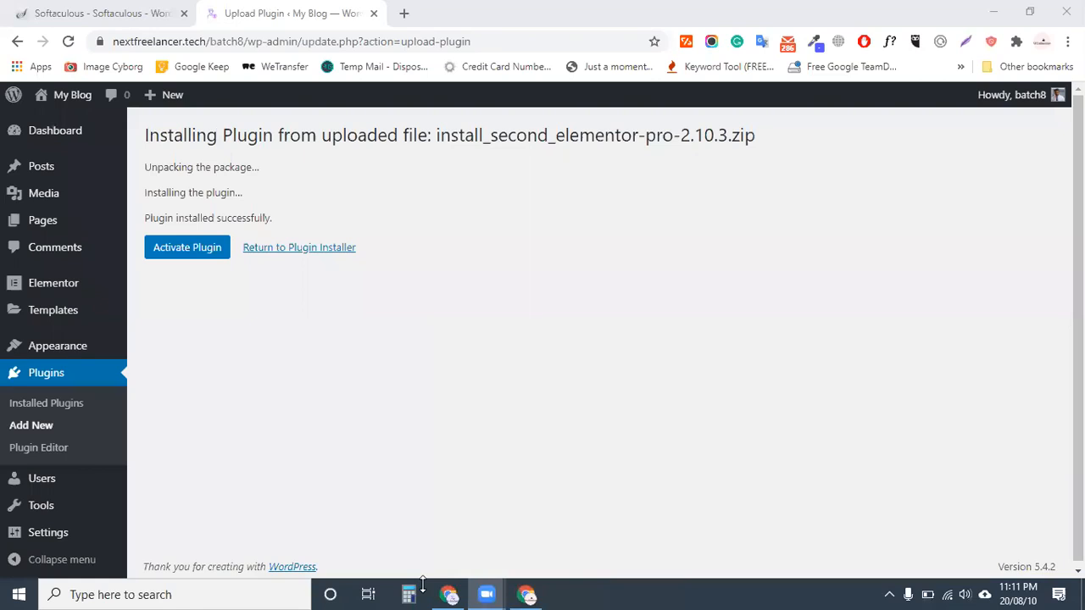
pyautogui.click(195, 247)
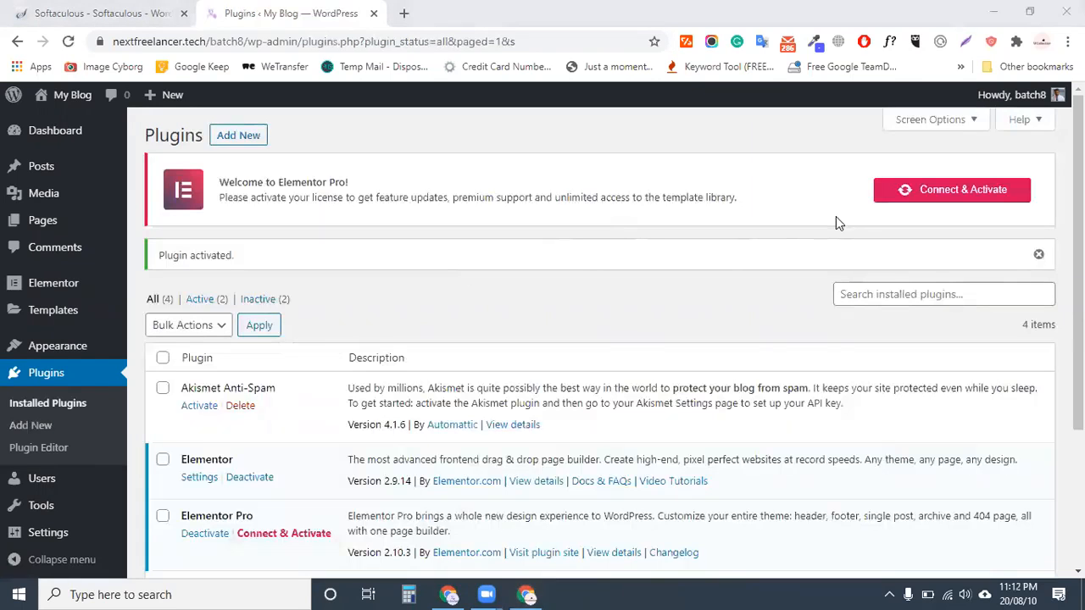
# Scroll the Plugins list to confirm Elementor 2.9.14 and Elementor Pro 2.10.3 are both active
pyautogui.scroll(-3, 260, 380)
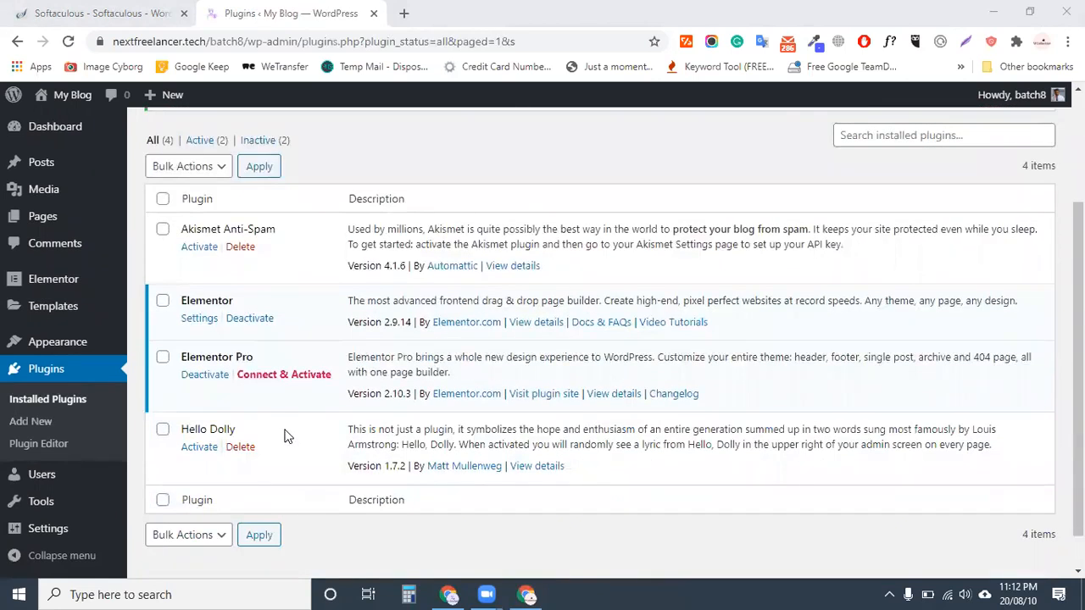
pyautogui.scroll(3, 285, 428)
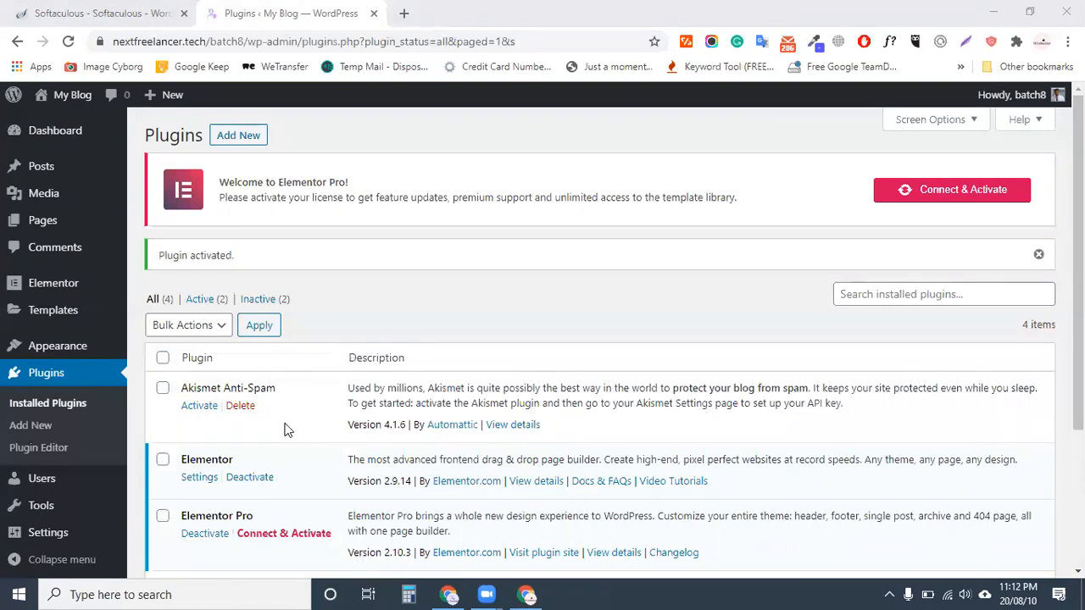
pyautogui.scroll(-3, 229, 507)
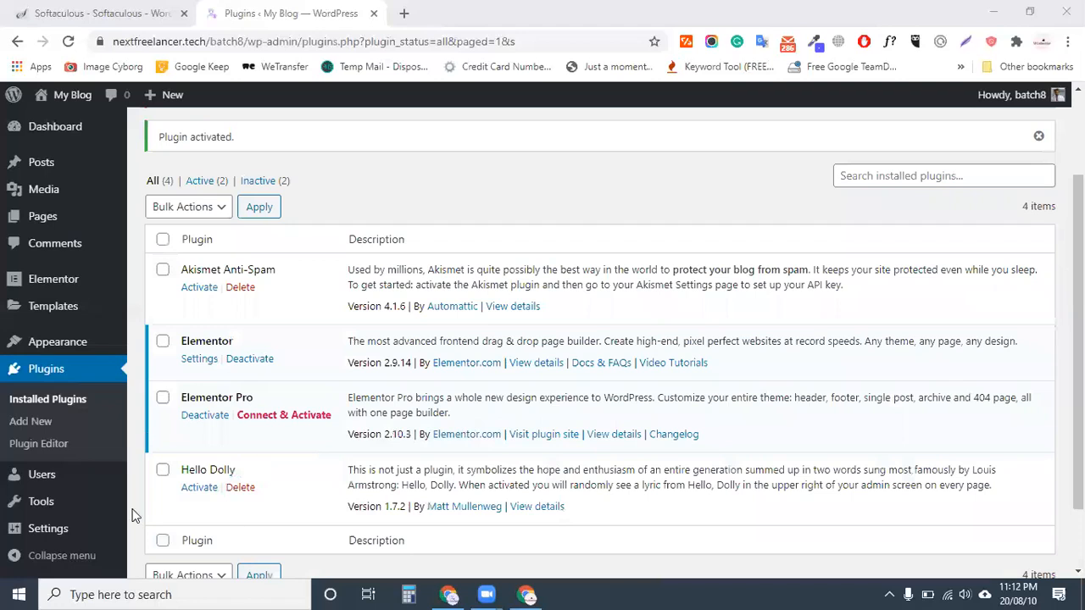
pyautogui.scroll(-1, 132, 515)
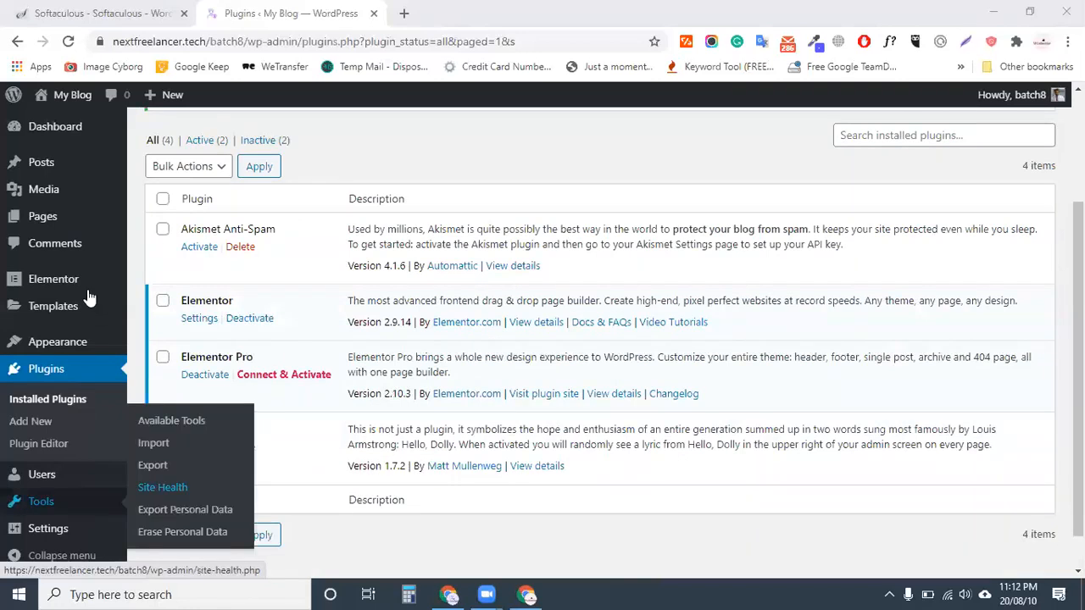
pyautogui.scroll(3, 43, 146)
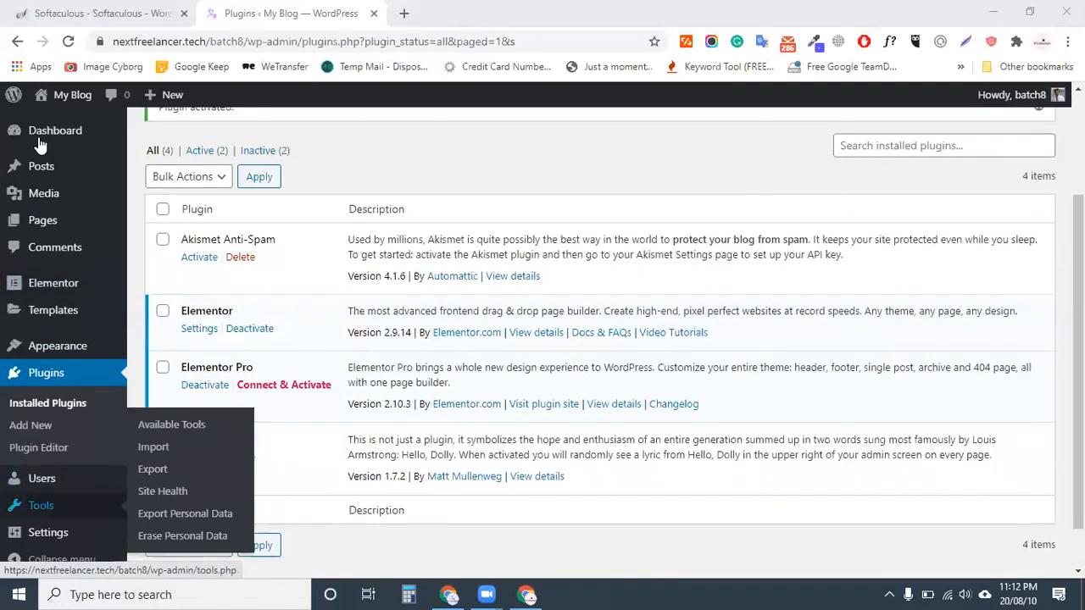
pyautogui.scroll(1, 68, 213)
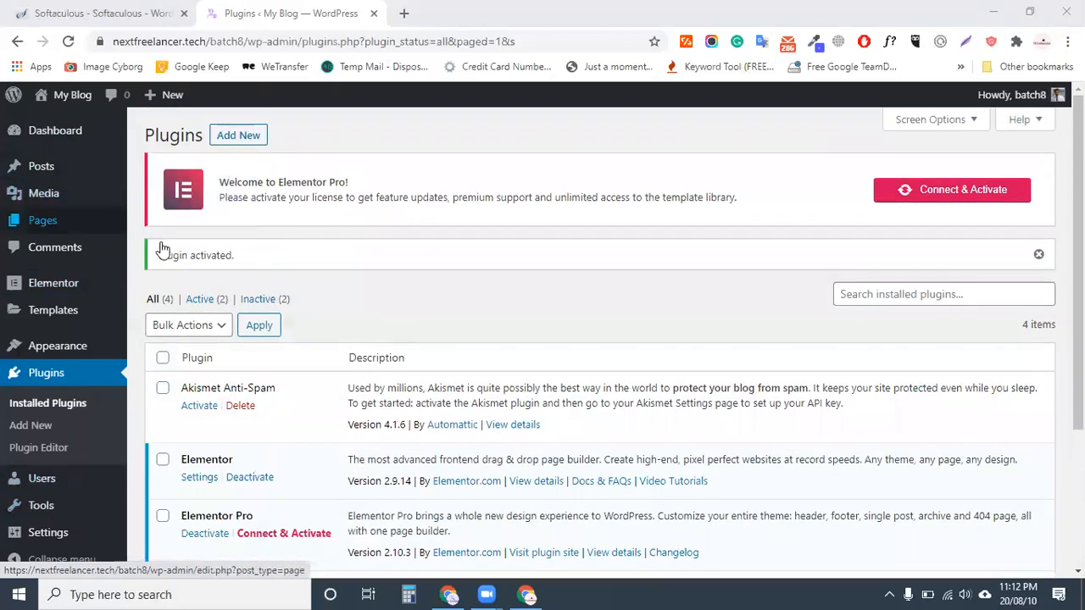
pyautogui.moveTo(163, 249)
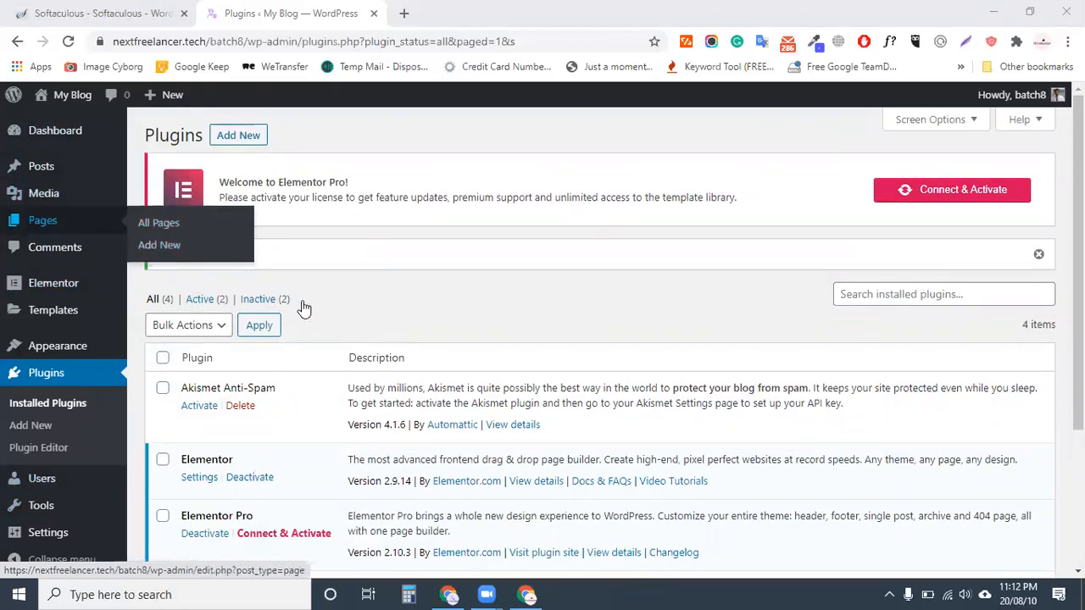
pyautogui.moveTo(47, 230)
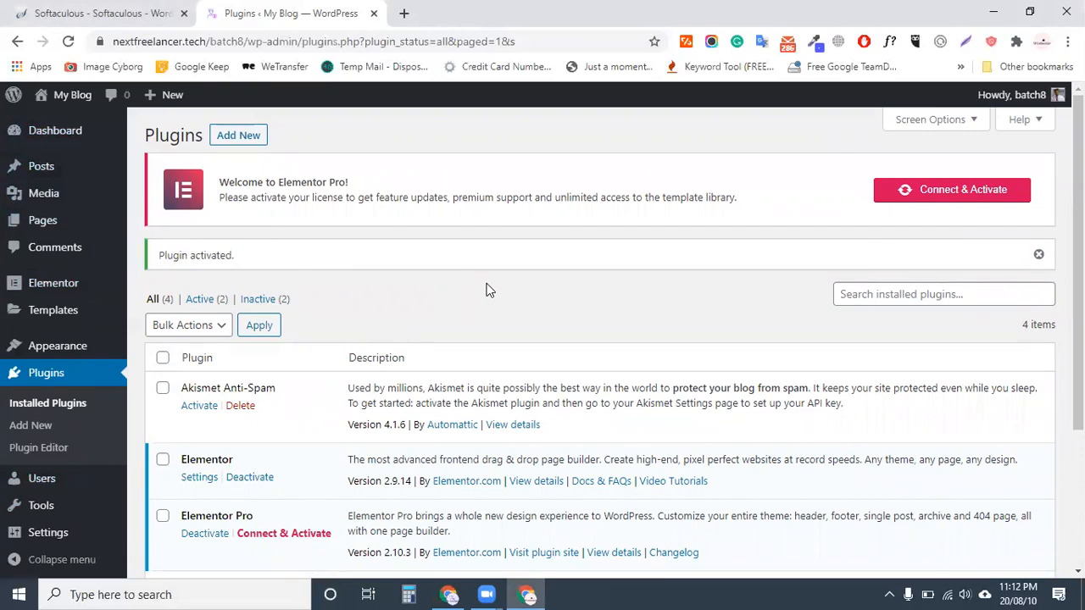
pyautogui.moveTo(47, 234)
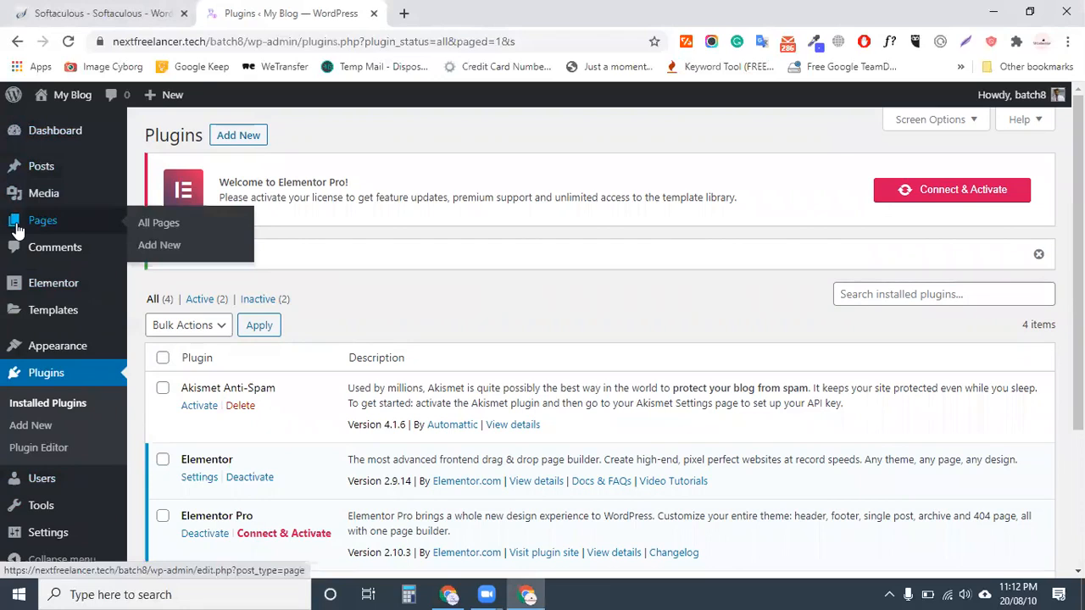
# Create a new page, close the Softaculous tab, and dismiss the block editor welcome guide
pyautogui.click(159, 248)
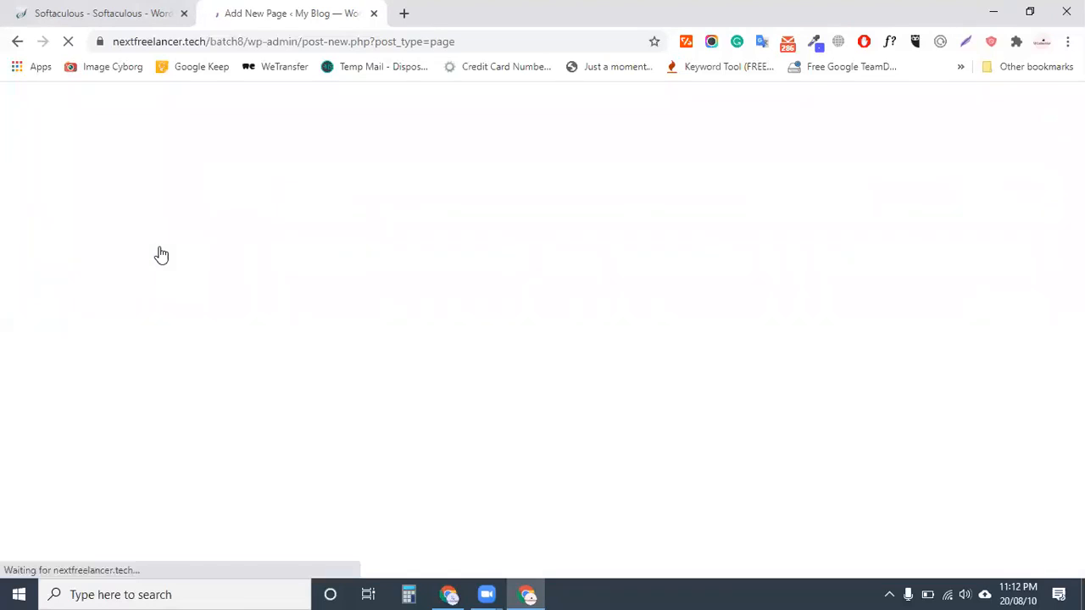
pyautogui.click(184, 14)
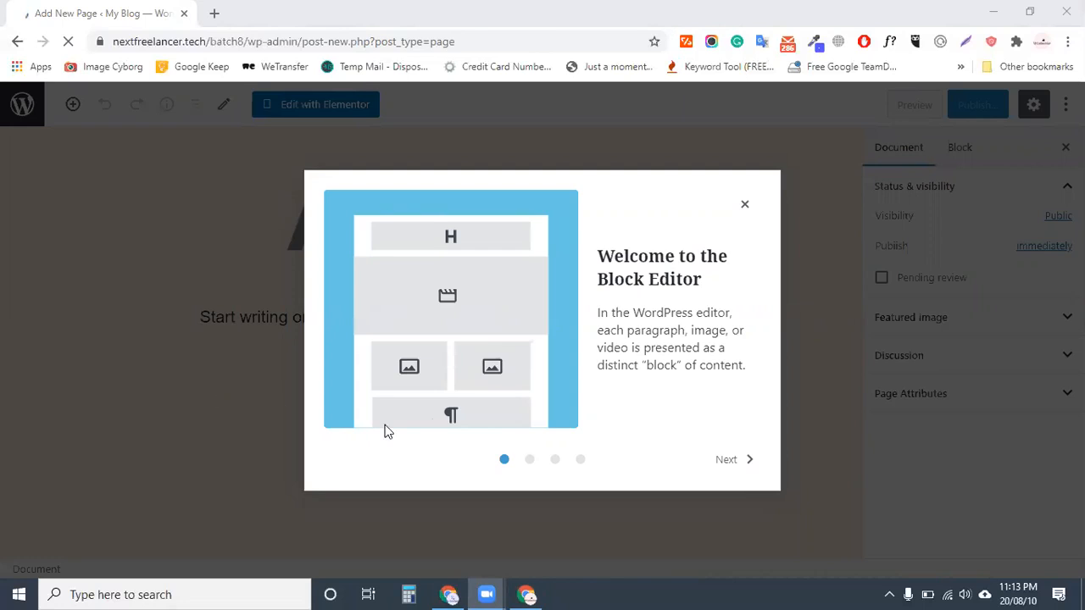
pyautogui.click(737, 207)
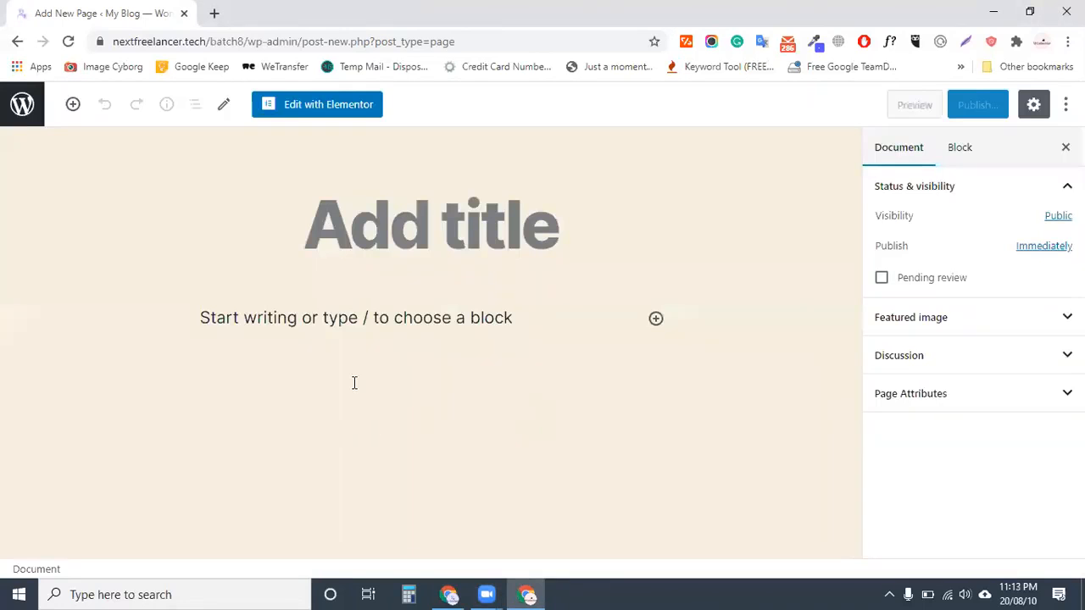
# Title the new page 'homepage' and publish it
pyautogui.click(407, 227)
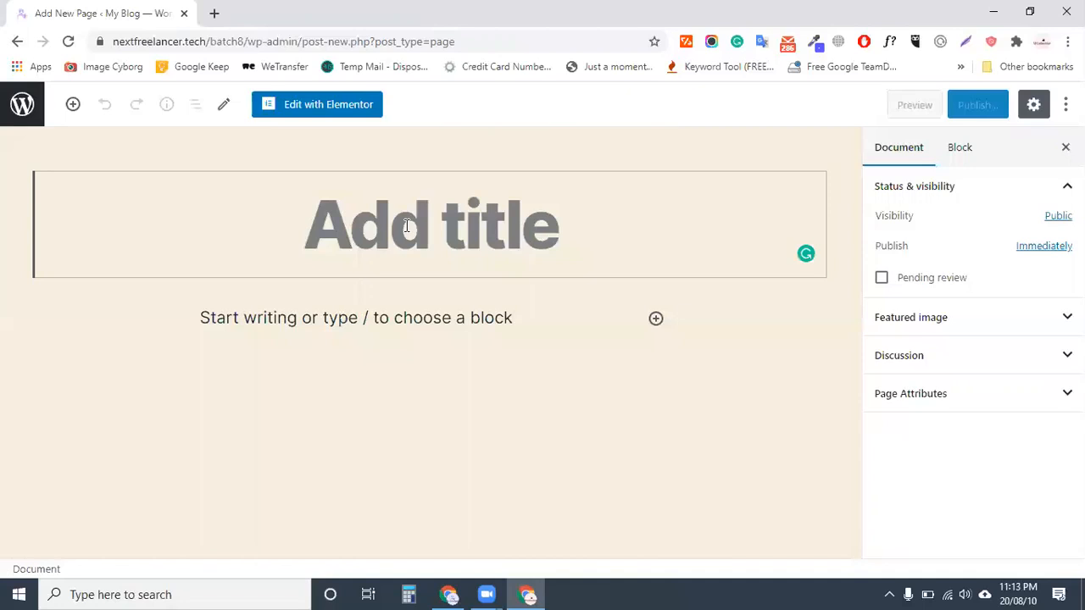
pyautogui.write('h')
pyautogui.press('BackSpace')
pyautogui.write('home')
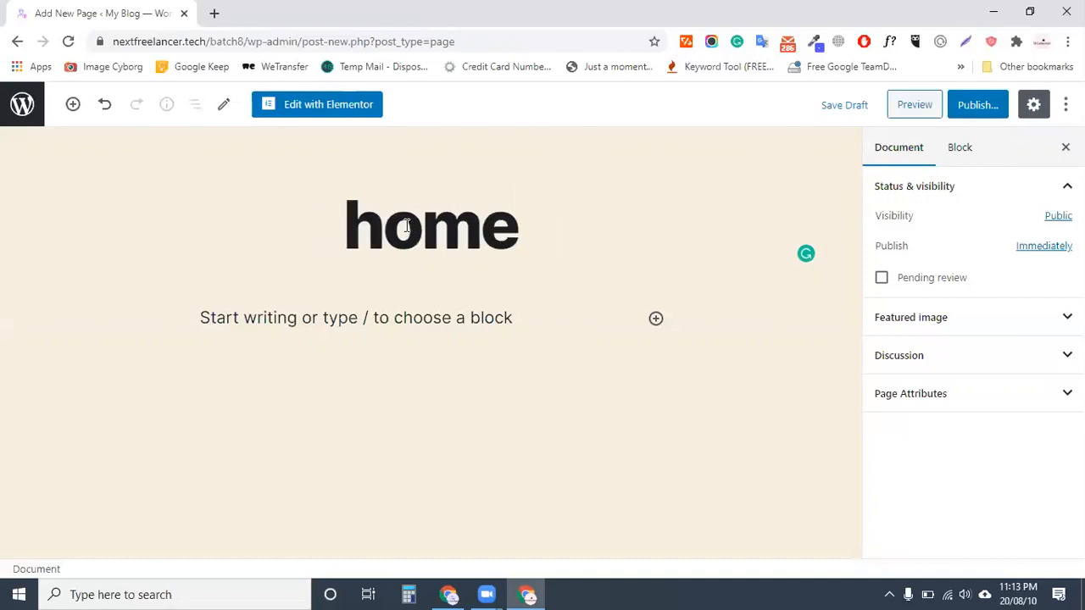
pyautogui.write('p')
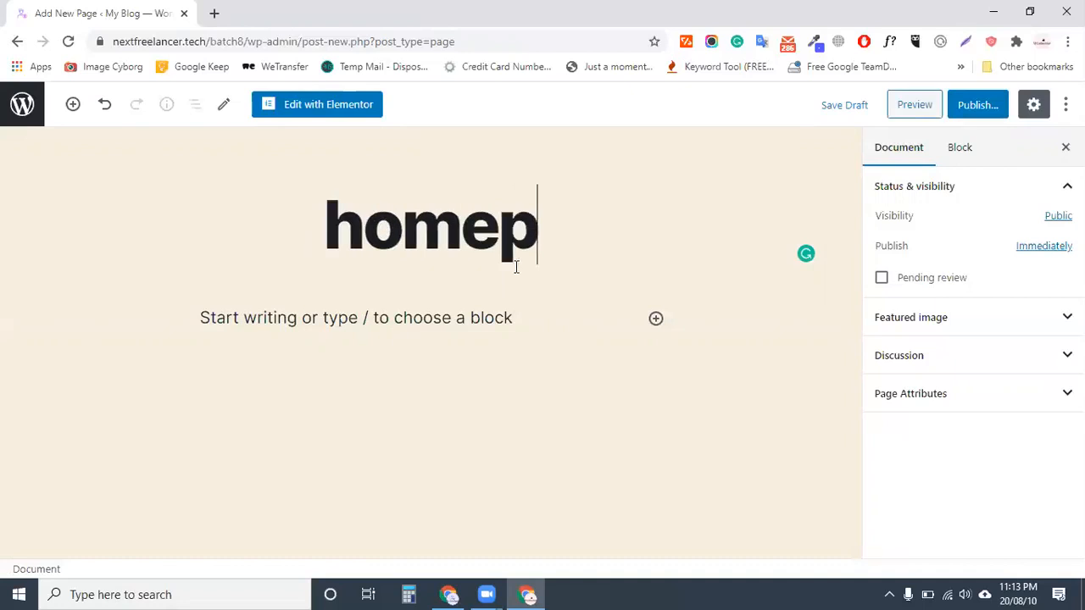
pyautogui.write('age')
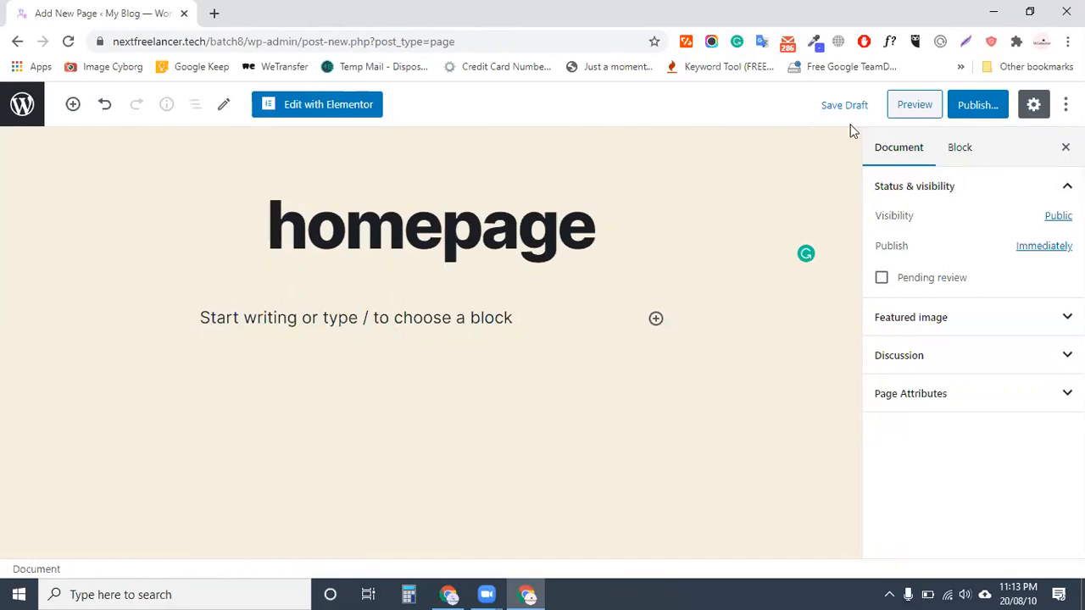
pyautogui.click(975, 105)
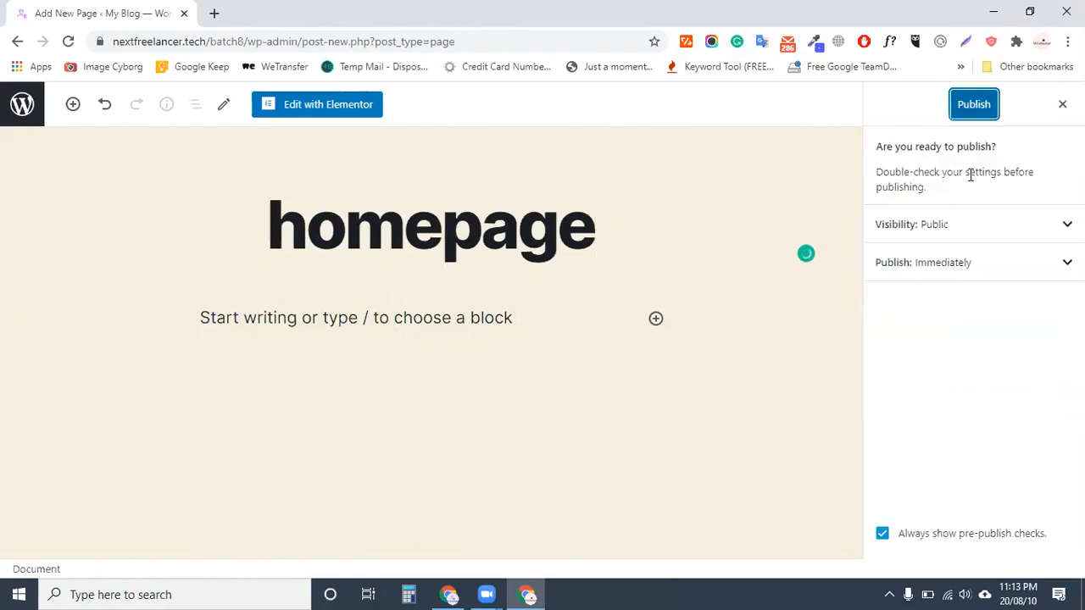
pyautogui.click(975, 106)
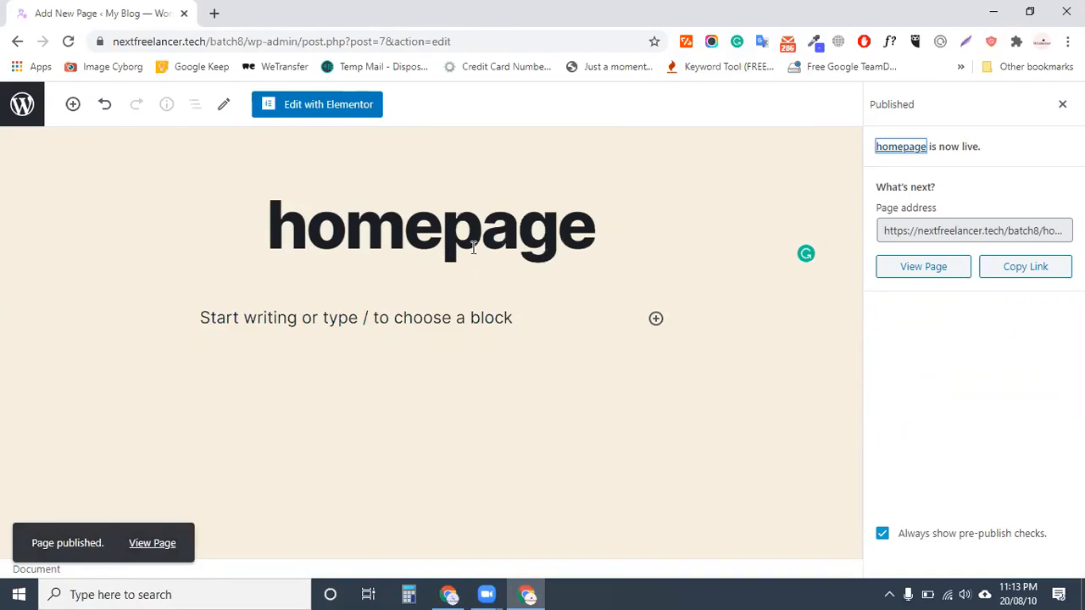
pyautogui.click(320, 113)
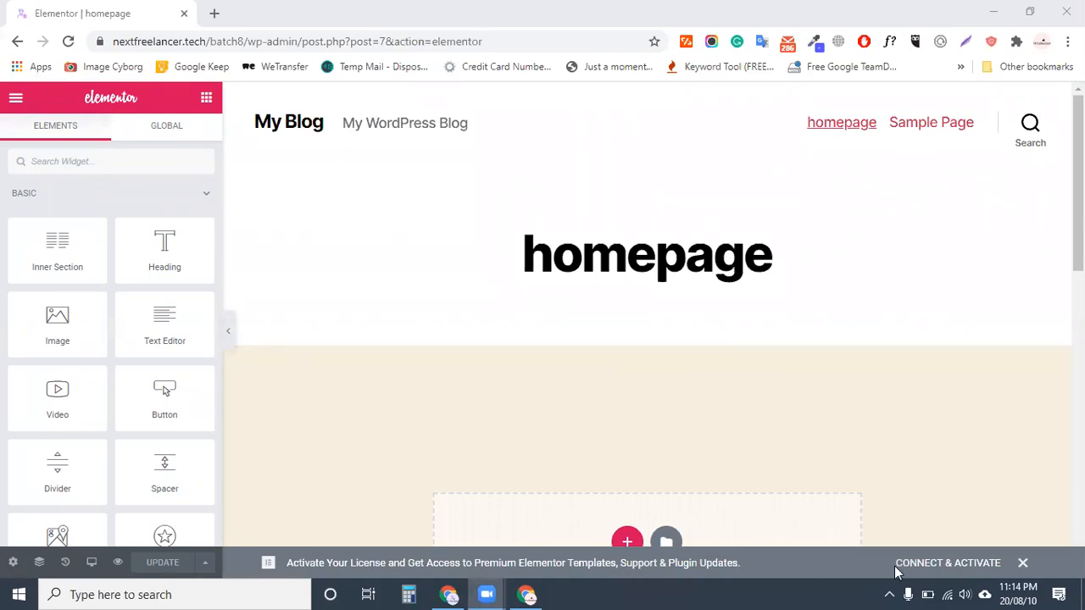
# Dismiss the Elementor license activation notice once the editor loads
pyautogui.click(1023, 566)
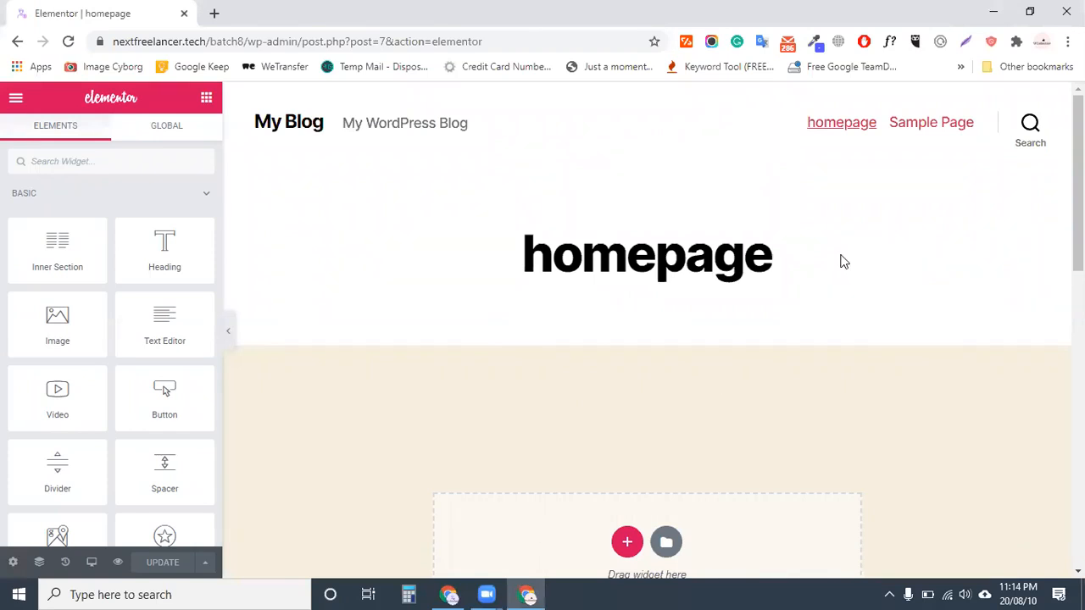
pyautogui.click(412, 593)
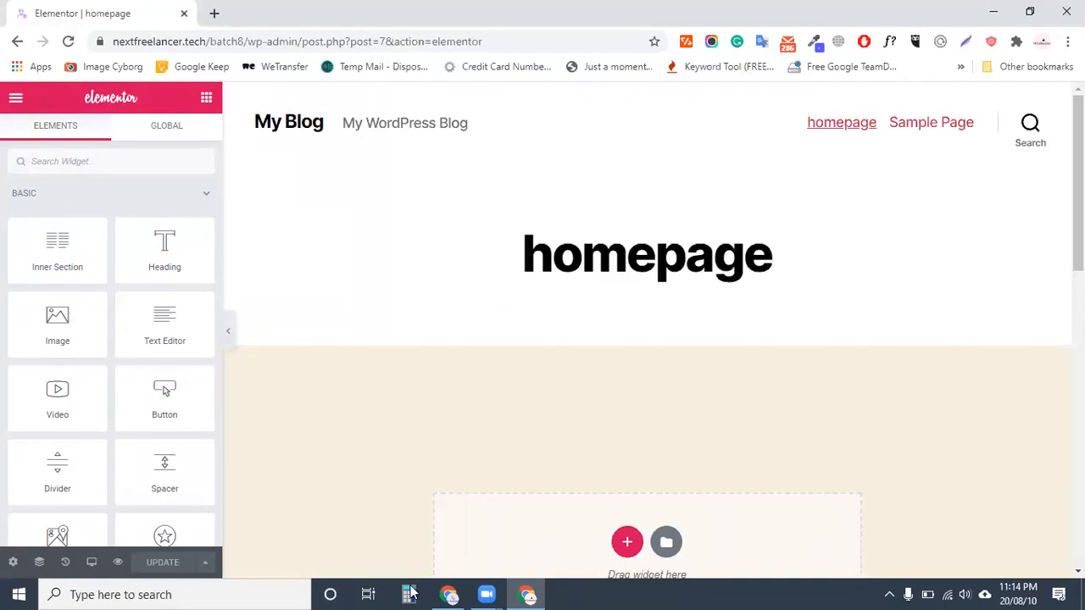
pyautogui.click(410, 594)
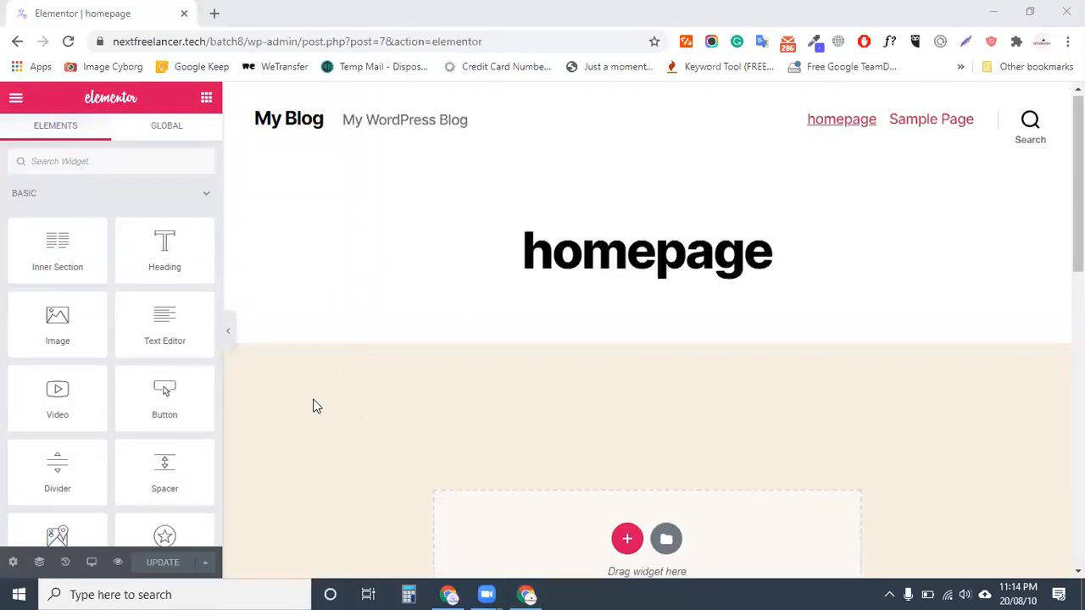
pyautogui.scroll(-1, 313, 401)
pyautogui.scroll(-2, 339, 362)
pyautogui.scroll(3, 401, 306)
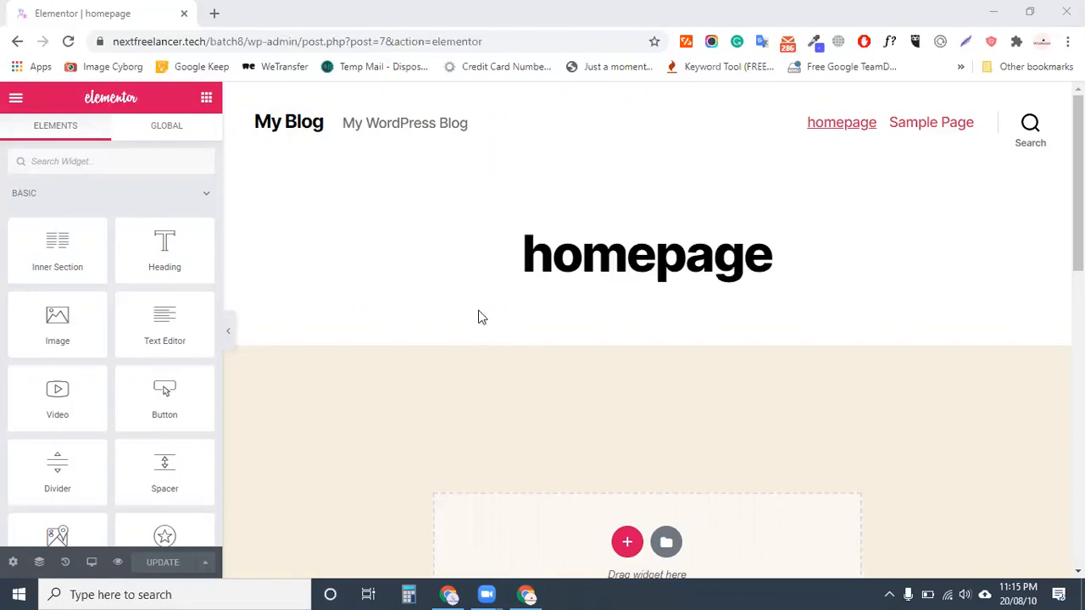
pyautogui.scroll(-1, 470, 356)
pyautogui.scroll(-6, 469, 356)
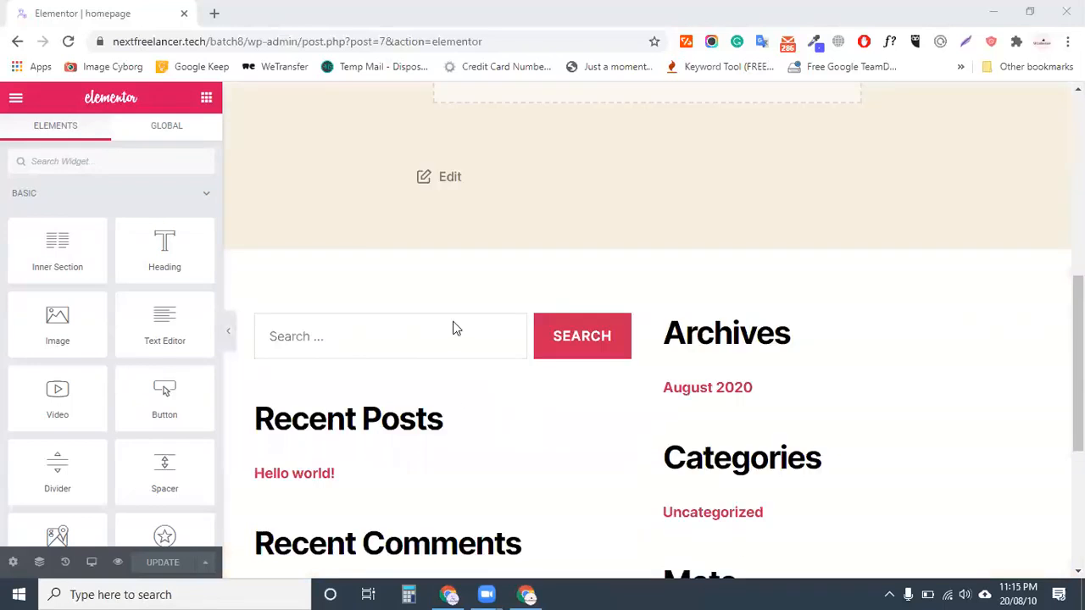
pyautogui.scroll(2, 608, 412)
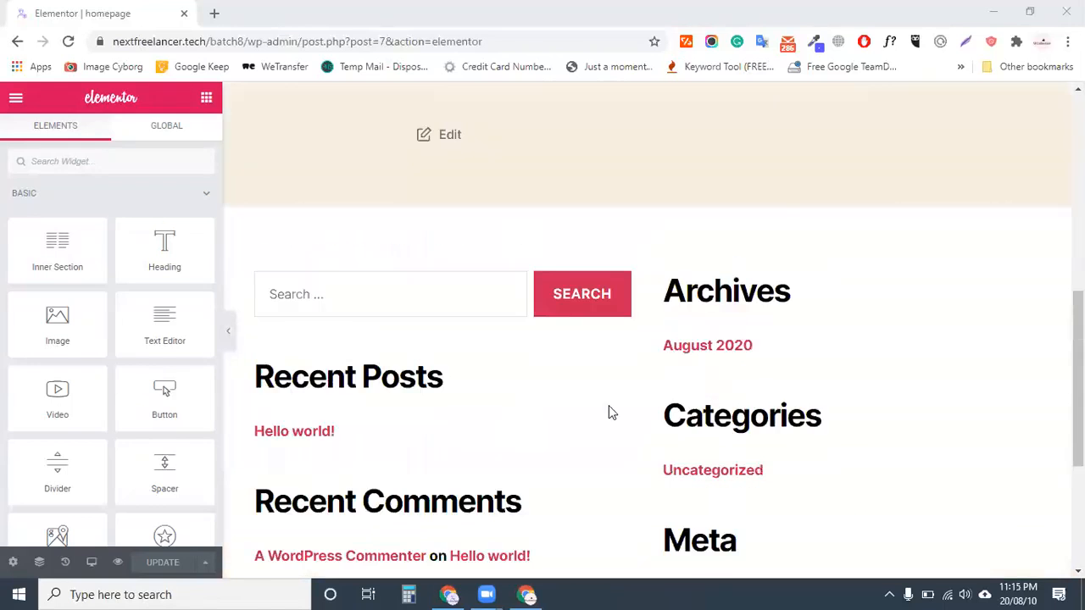
pyautogui.scroll(1, 560, 311)
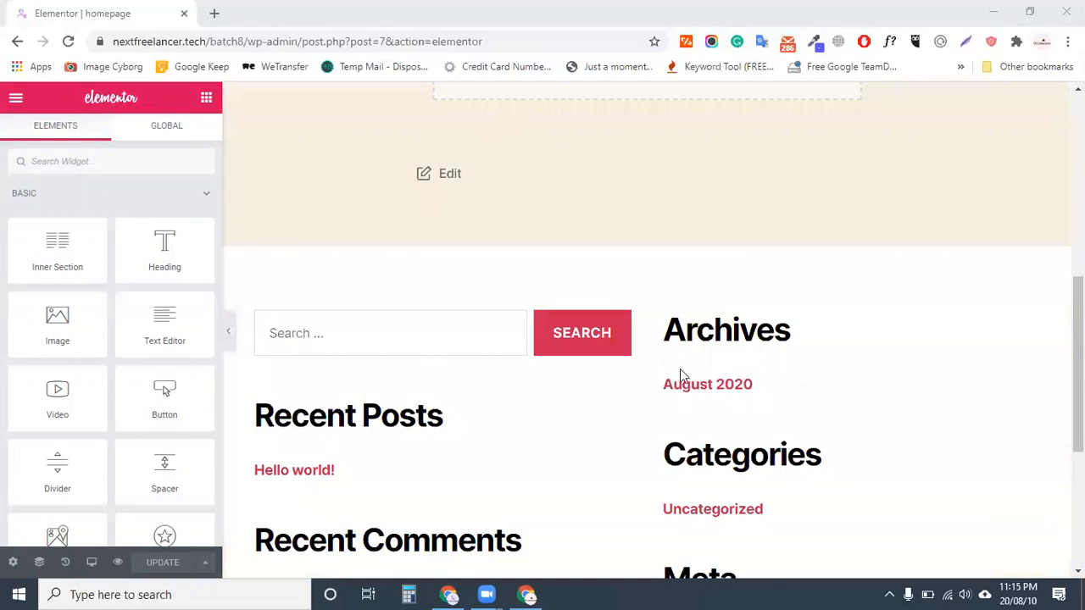
pyautogui.scroll(-3, 683, 375)
pyautogui.scroll(7, 709, 363)
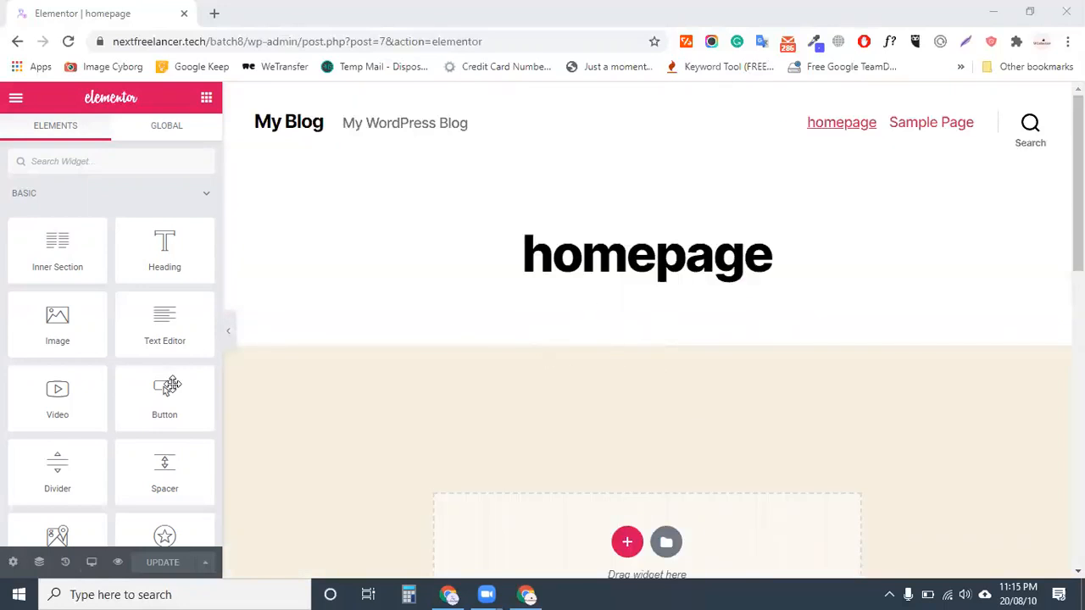
# Switch the homepage's page layout from Default to Elementor Canvas in its page settings
pyautogui.click(12, 562)
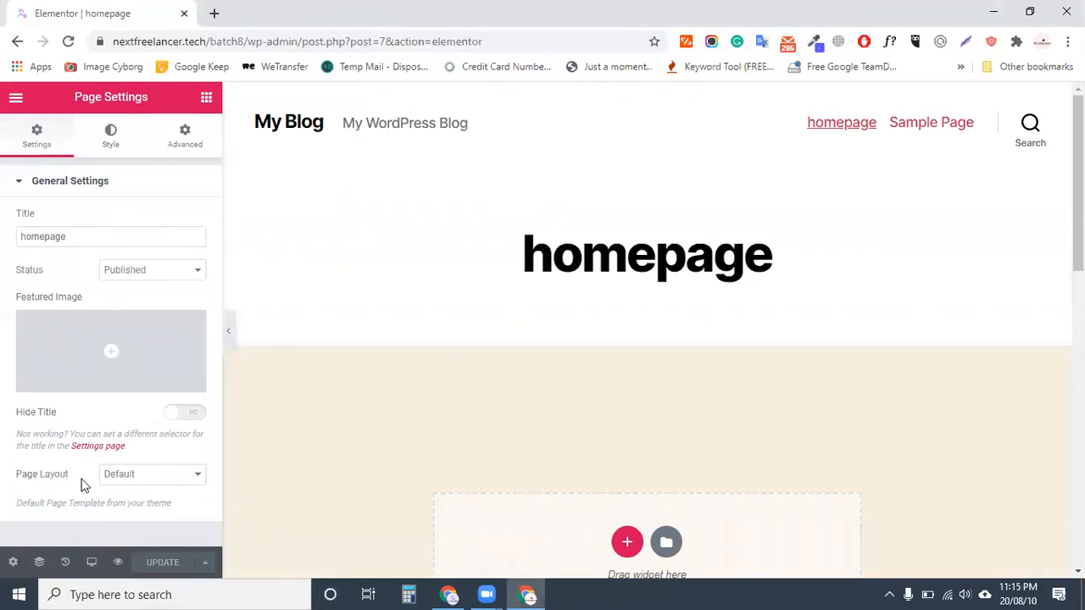
pyautogui.click(149, 477)
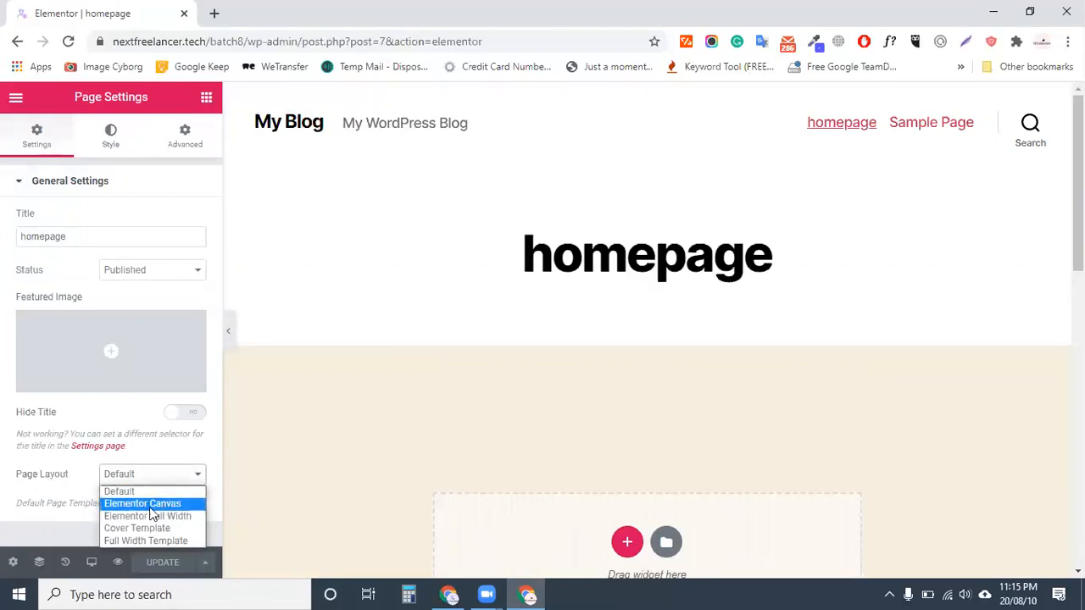
pyautogui.click(150, 504)
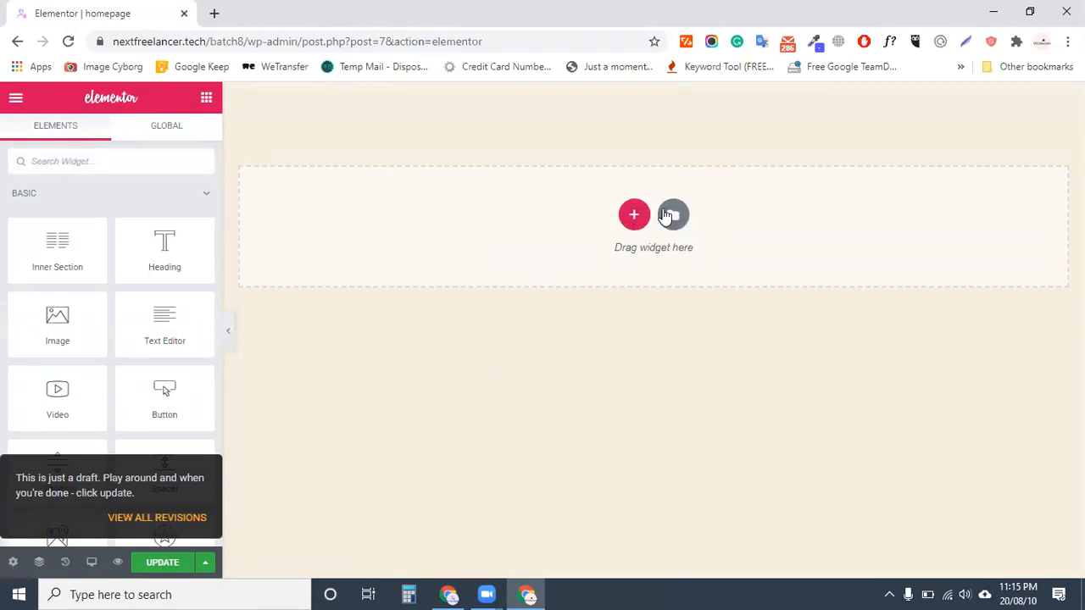
# Update the homepage to save the Elementor Canvas layout
pyautogui.click(162, 564)
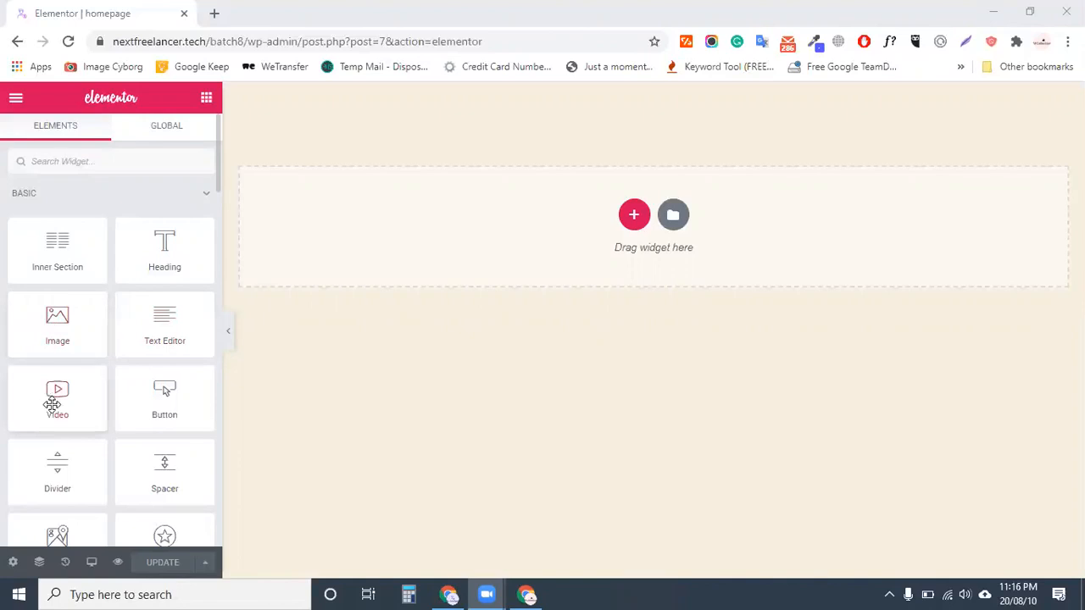
pyautogui.scroll(-1, 84, 423)
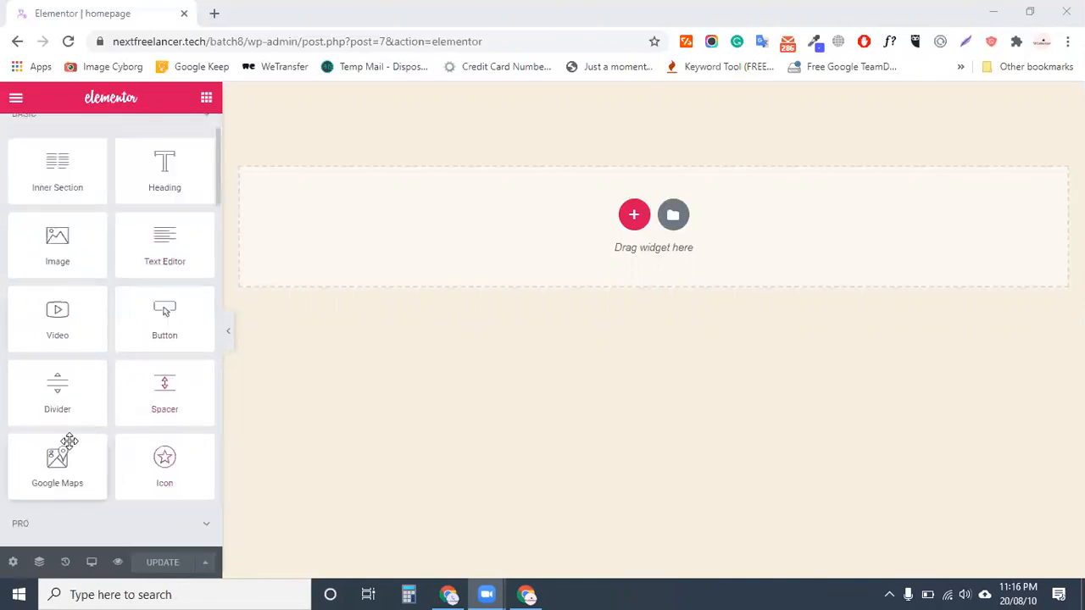
pyautogui.scroll(1, 157, 442)
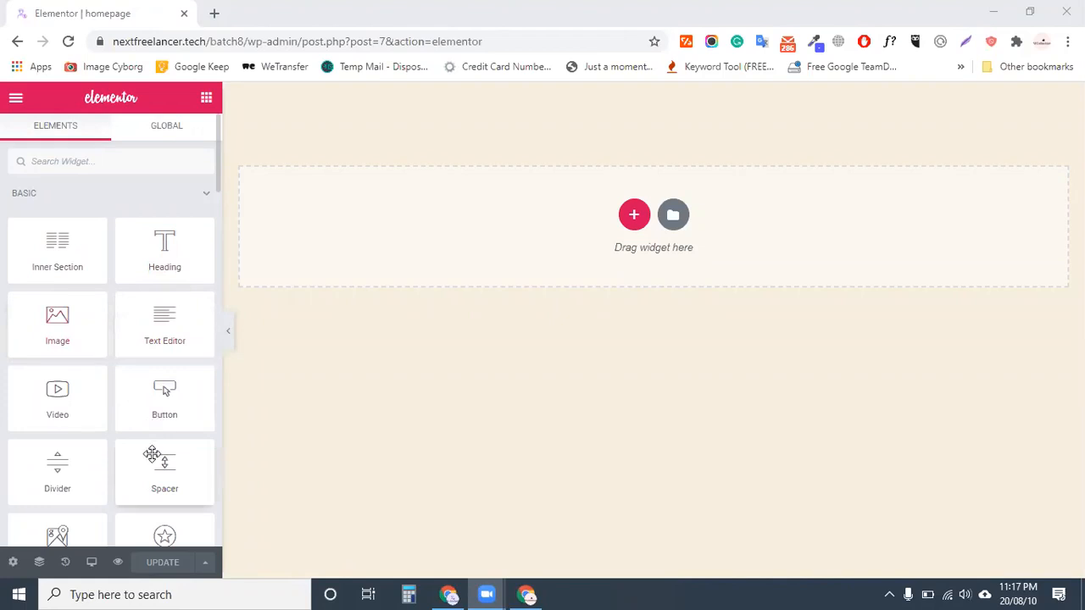
pyautogui.scroll(-2, 73, 359)
pyautogui.scroll(-3, 29, 213)
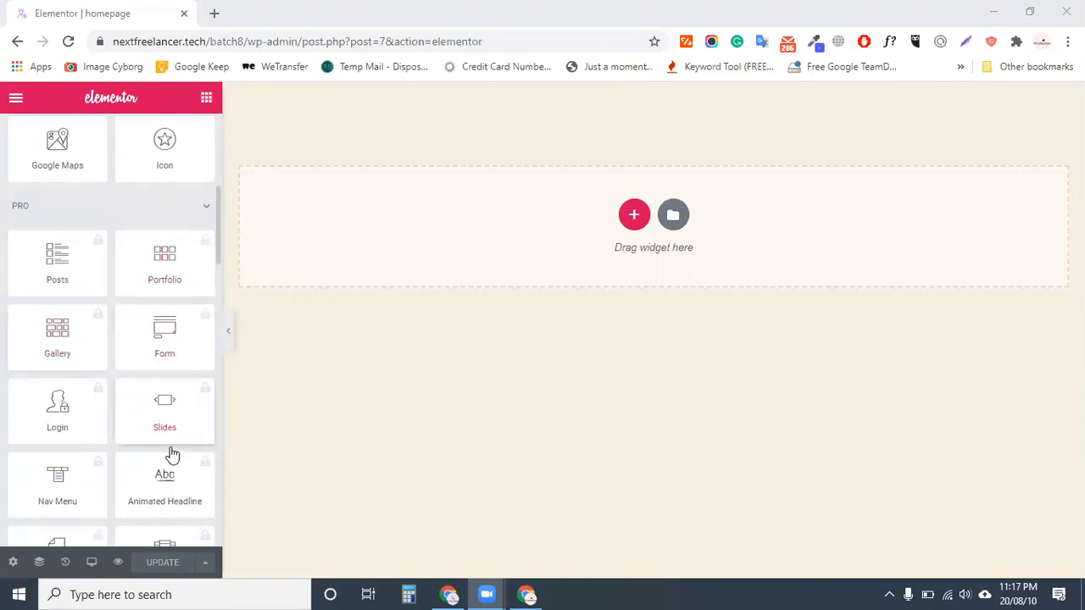
pyautogui.scroll(-2, 172, 455)
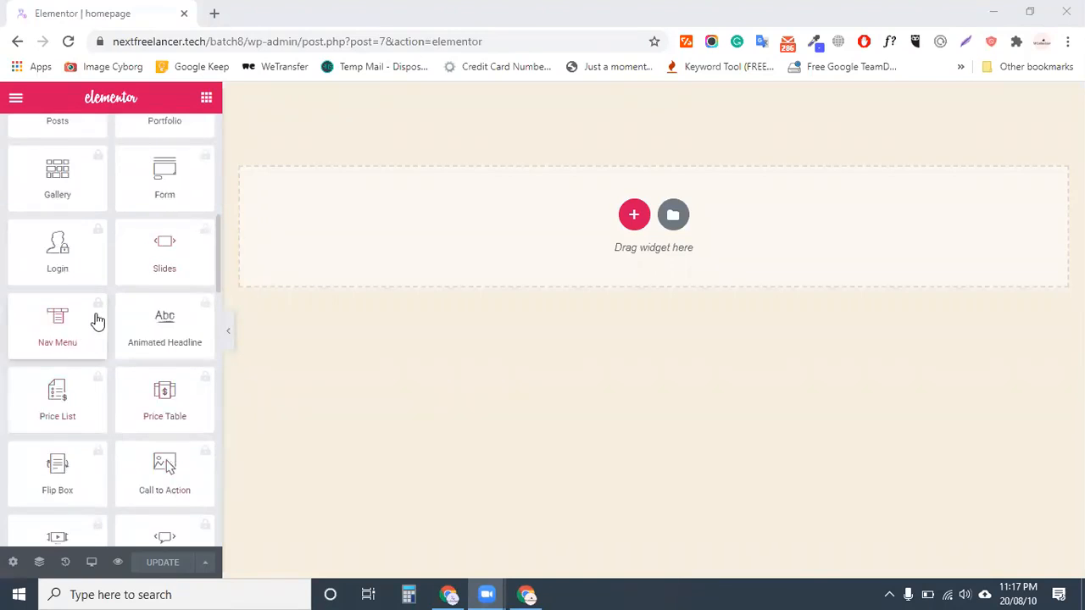
pyautogui.scroll(-3, 198, 449)
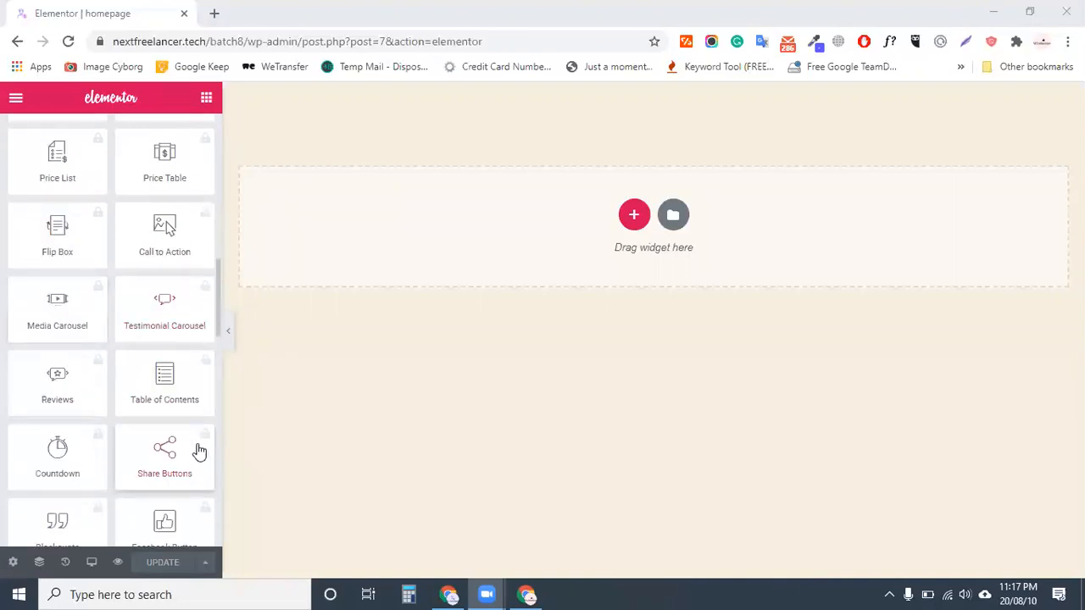
pyautogui.scroll(-6, 198, 451)
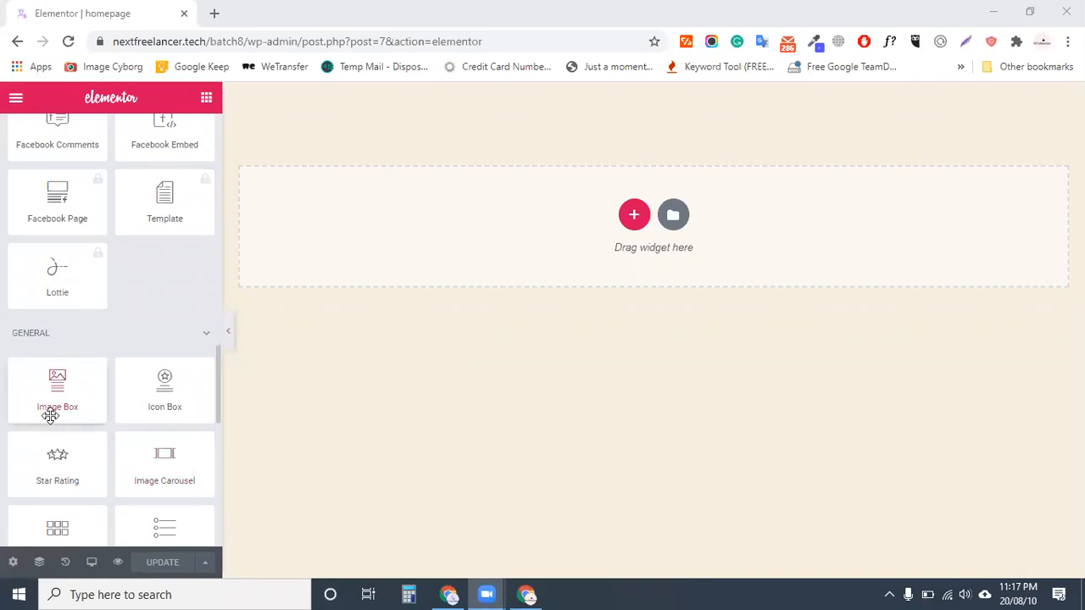
pyautogui.scroll(-1, 164, 404)
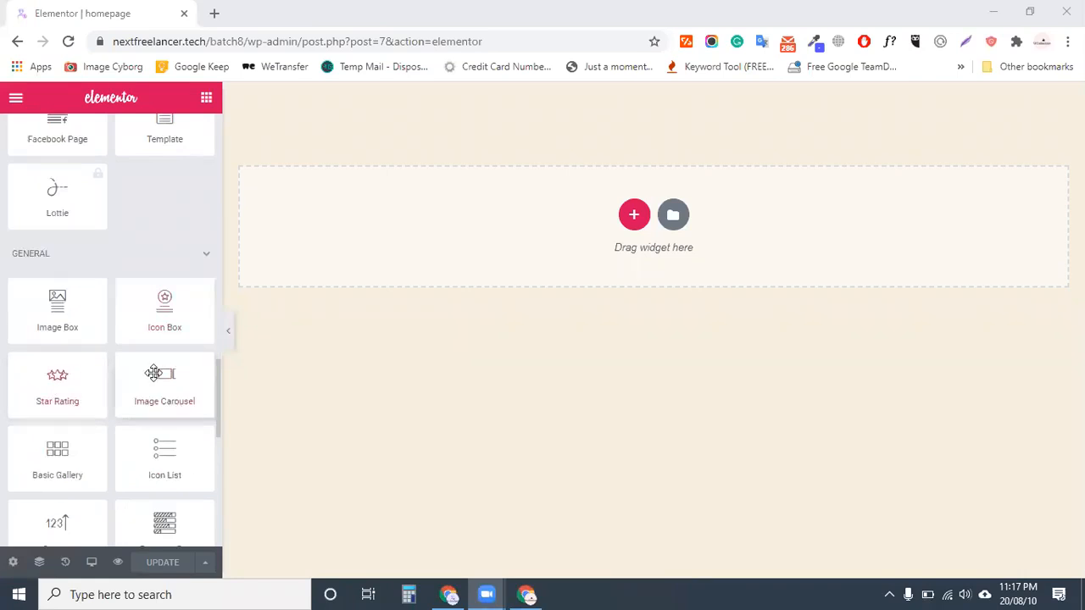
pyautogui.scroll(-1, 196, 382)
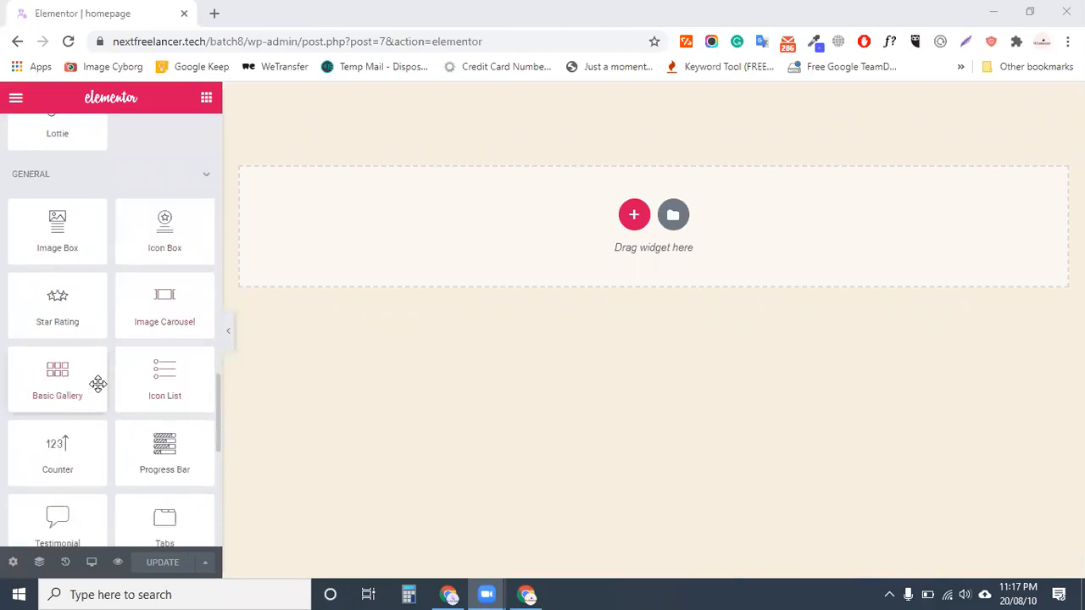
pyautogui.scroll(-6, 164, 392)
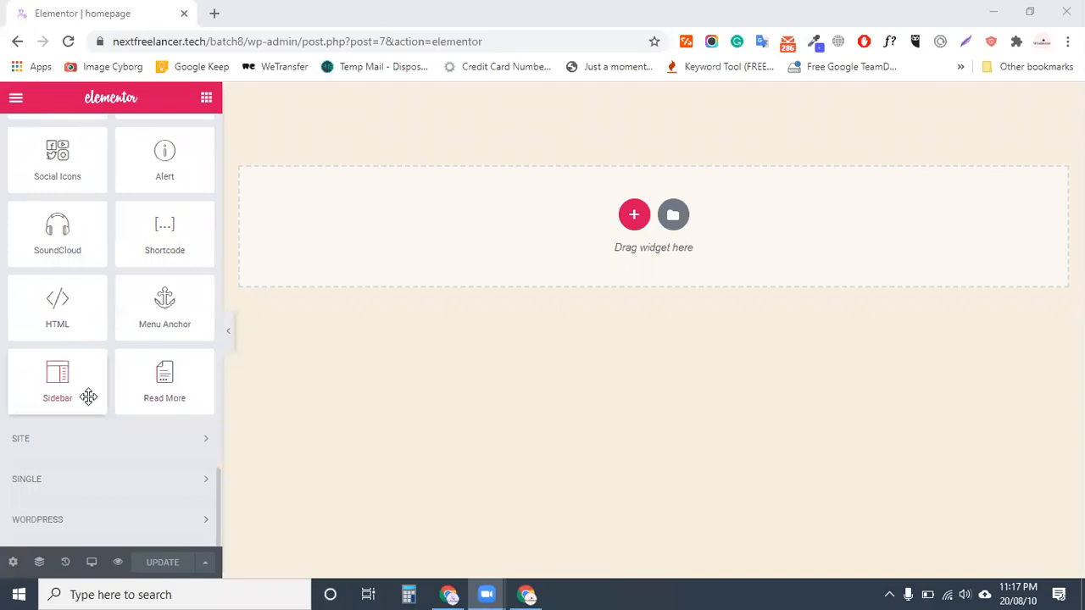
pyautogui.click(85, 439)
pyautogui.scroll(-3, 93, 356)
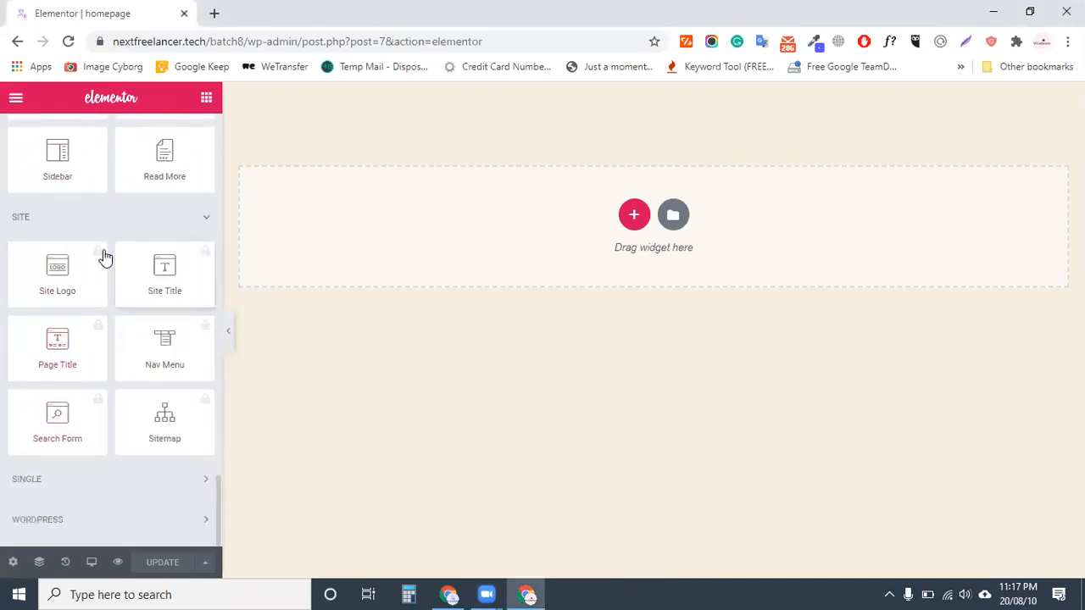
pyautogui.click(102, 480)
pyautogui.scroll(-4, 168, 388)
pyautogui.scroll(9, 167, 386)
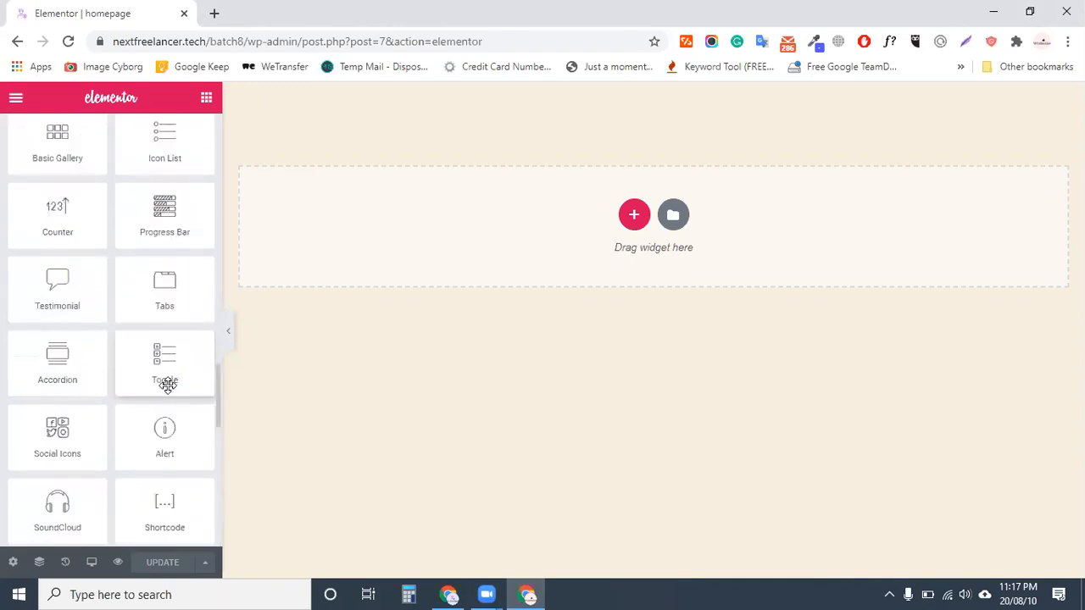
pyautogui.scroll(7, 168, 386)
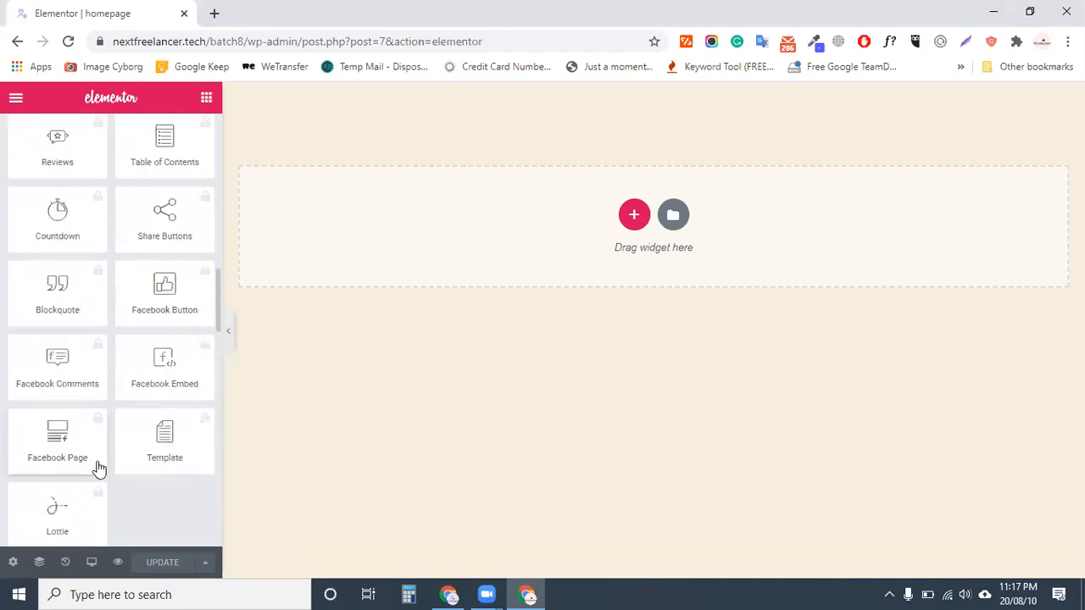
pyautogui.scroll(4, 100, 309)
pyautogui.scroll(5, 100, 309)
pyautogui.click(41, 293)
pyautogui.click(51, 290)
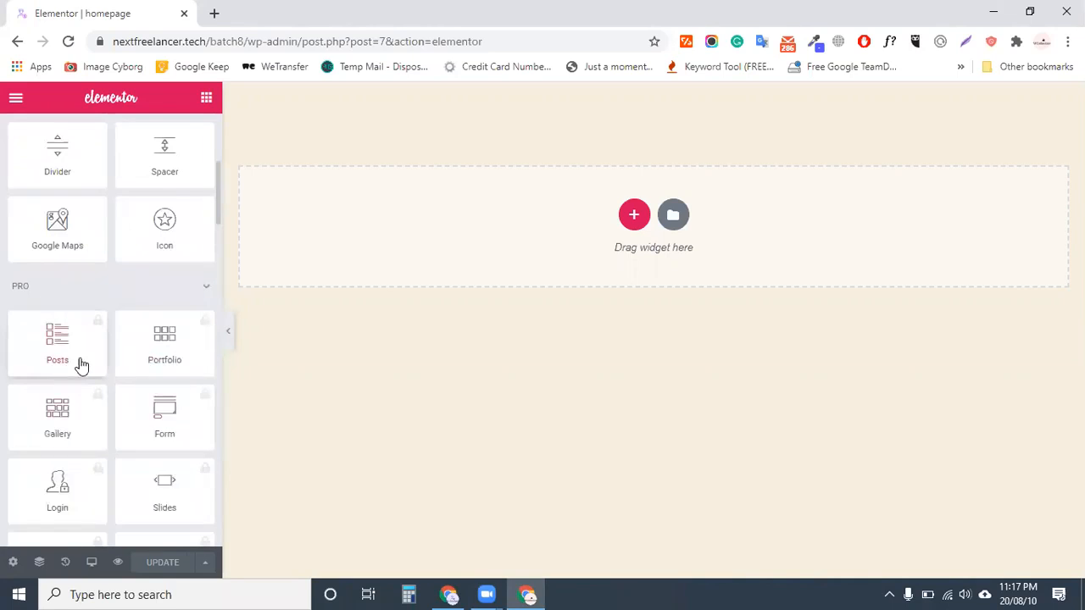
pyautogui.scroll(-1, 168, 356)
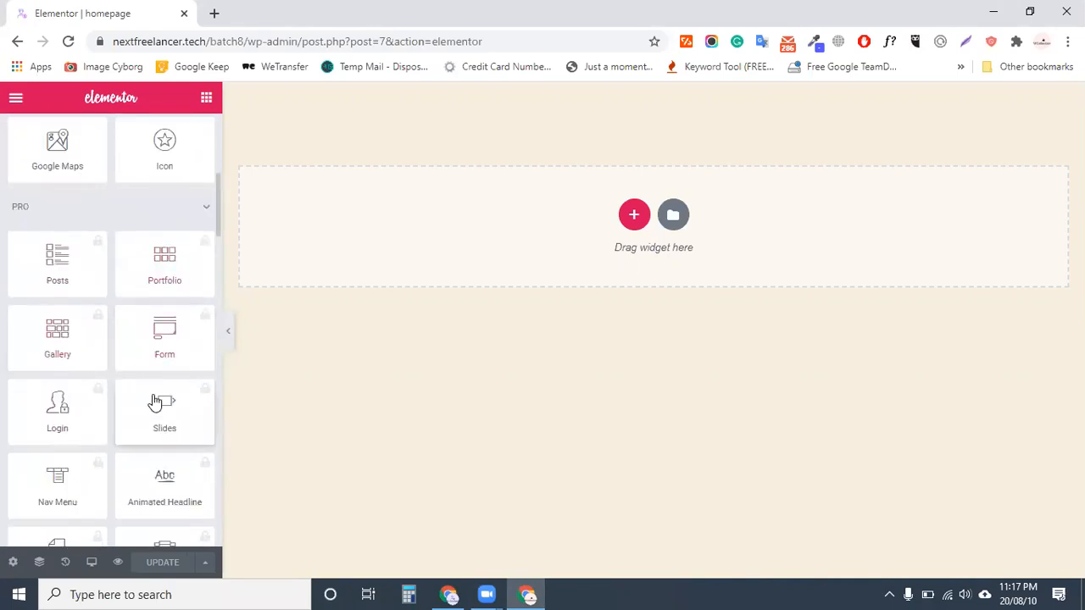
pyautogui.scroll(-7, 165, 423)
pyautogui.scroll(-3, 123, 466)
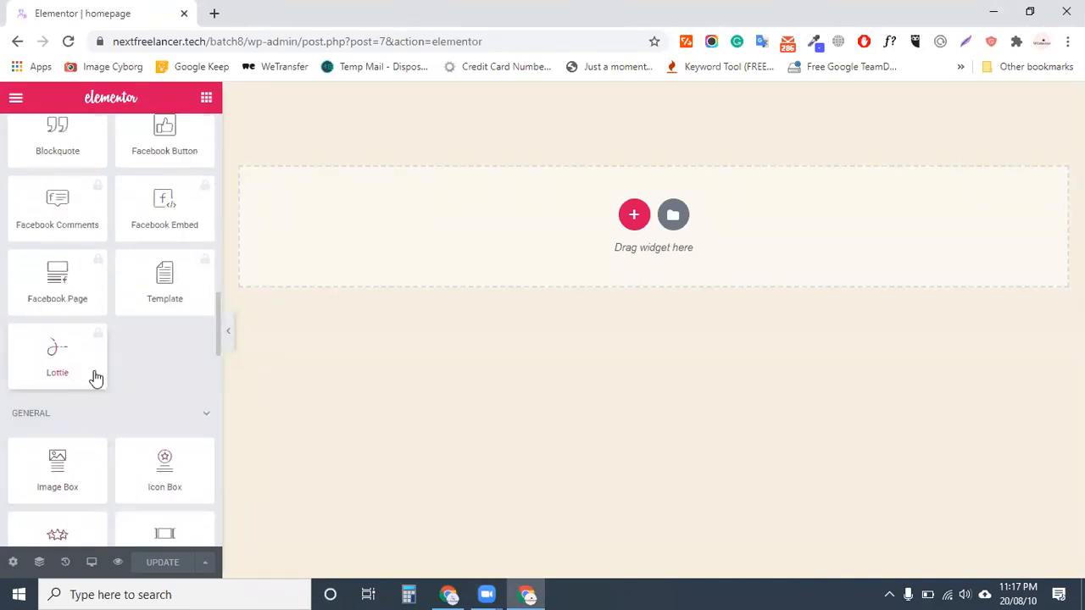
pyautogui.scroll(20, 96, 373)
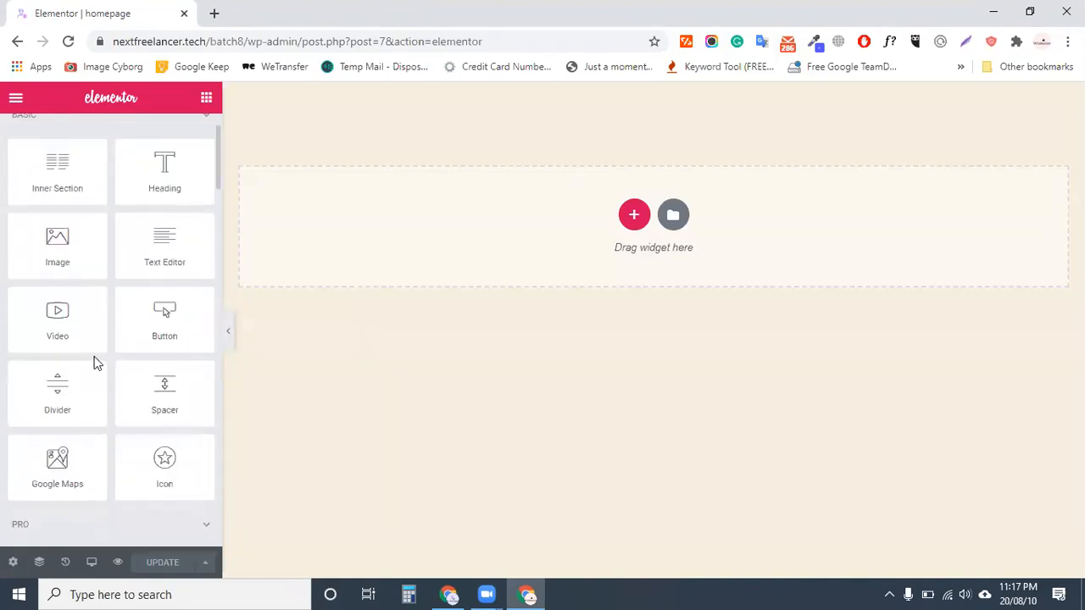
pyautogui.scroll(-4, 176, 245)
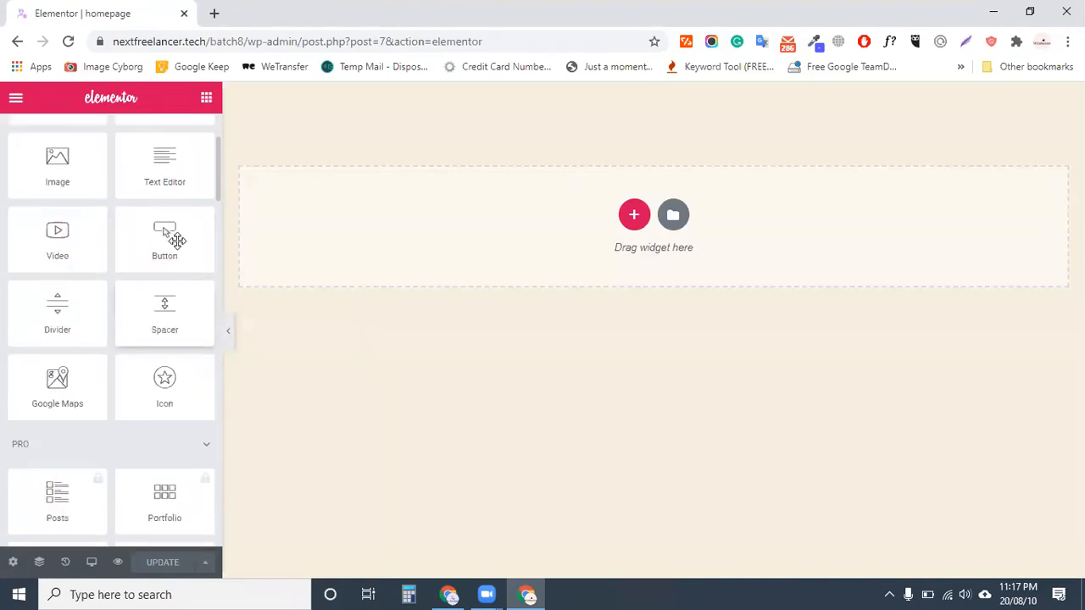
pyautogui.scroll(4, 127, 305)
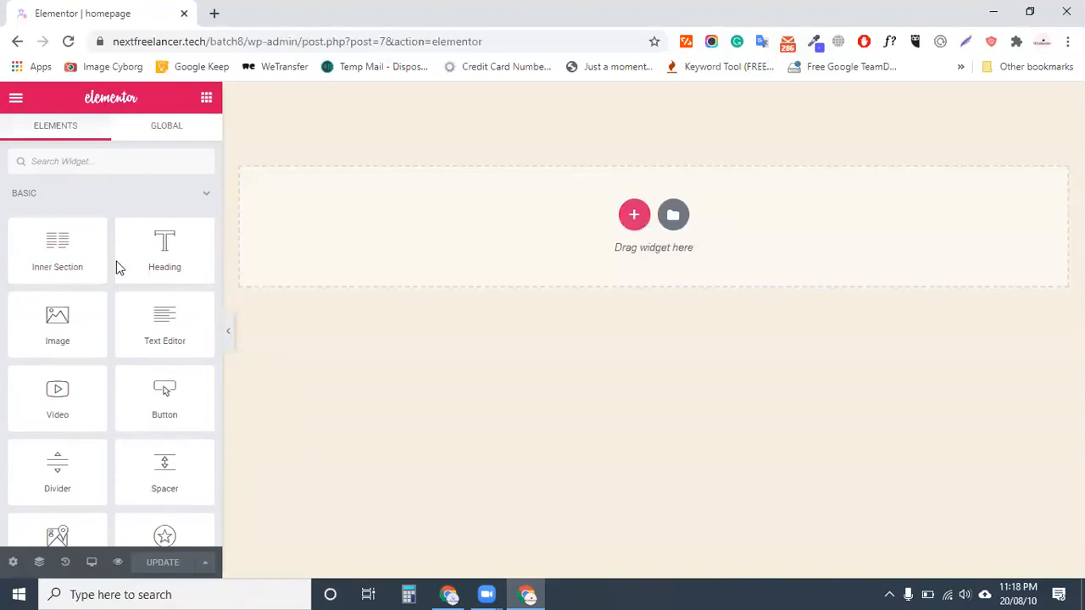
pyautogui.scroll(-2, 121, 439)
pyautogui.scroll(2, 105, 419)
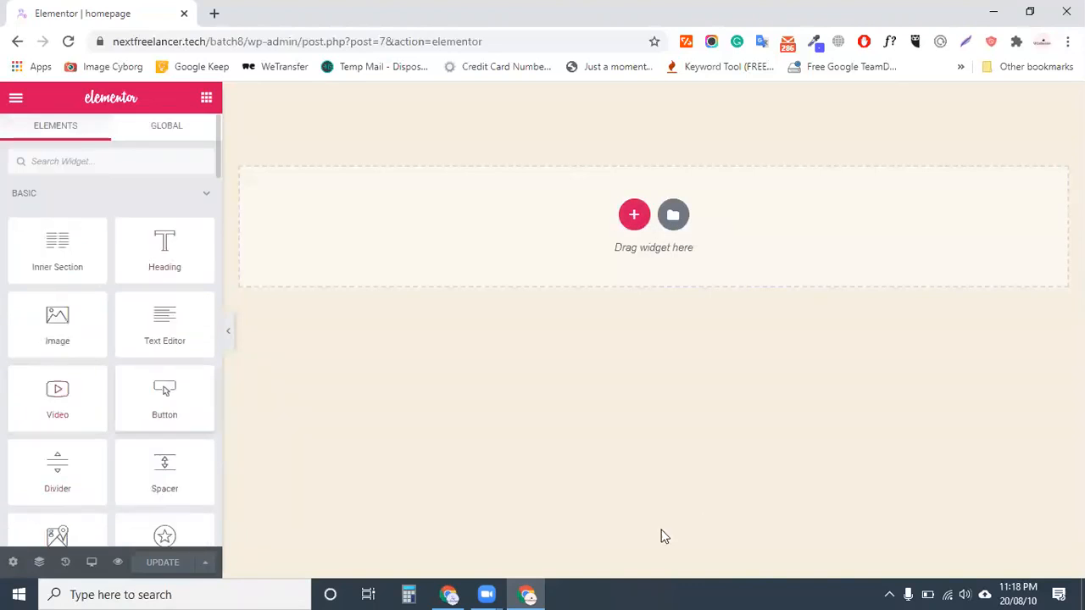
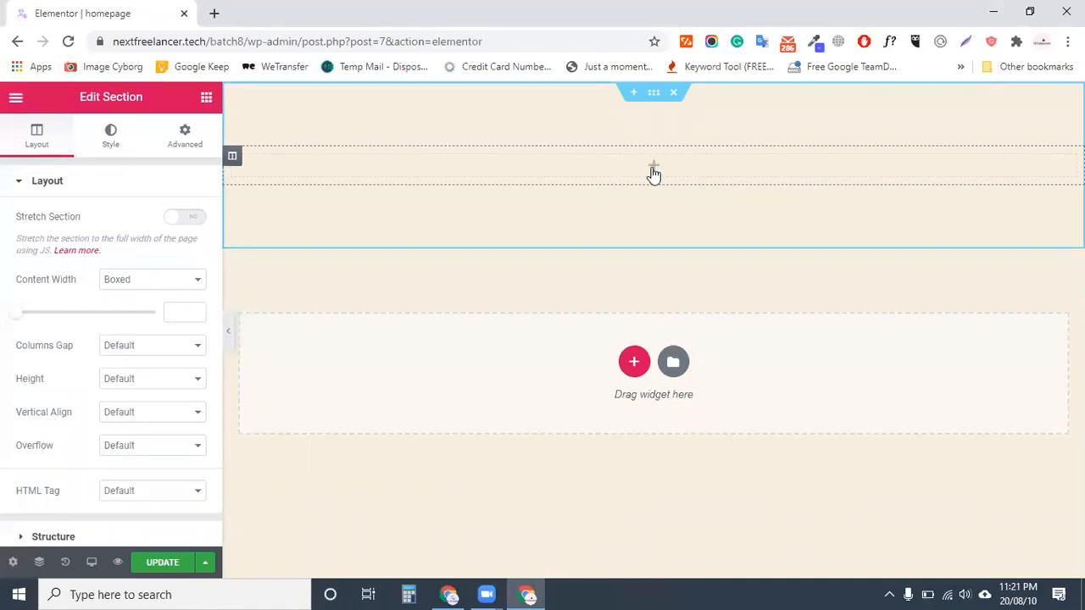
# Add a Heading widget to the top section titled with the person's full name, centre it, and save
pyautogui.click(206, 98)
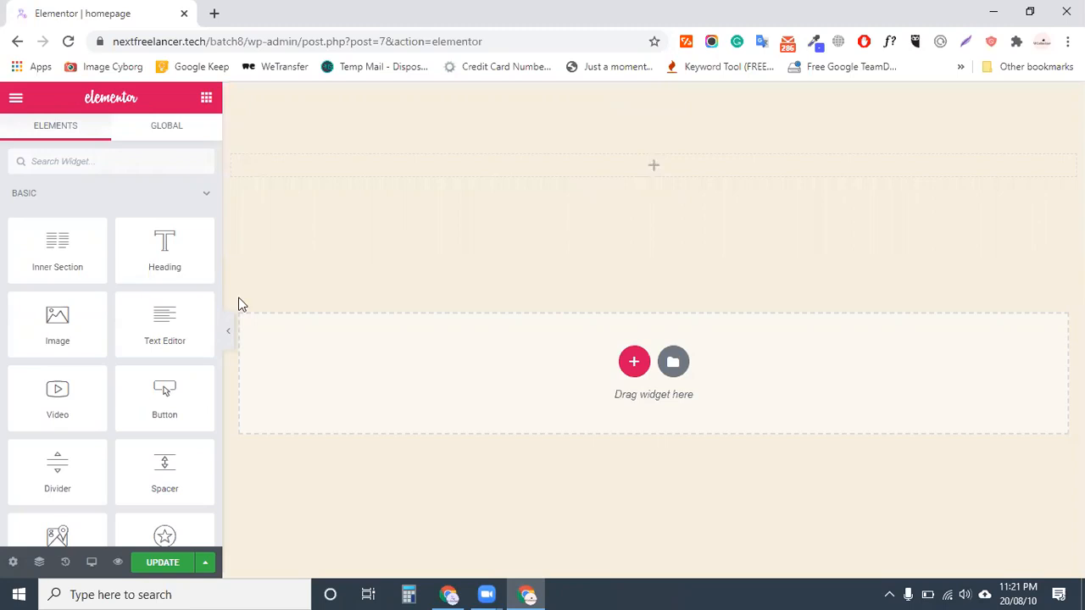
pyautogui.moveTo(165, 246); pyautogui.dragTo(719, 212)
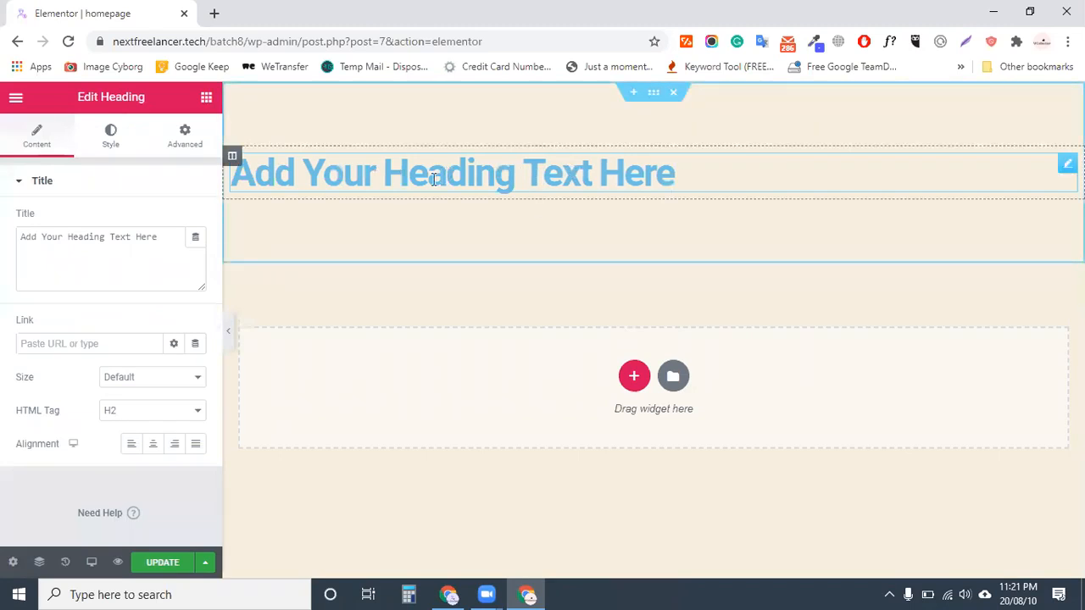
pyautogui.click(64, 242)
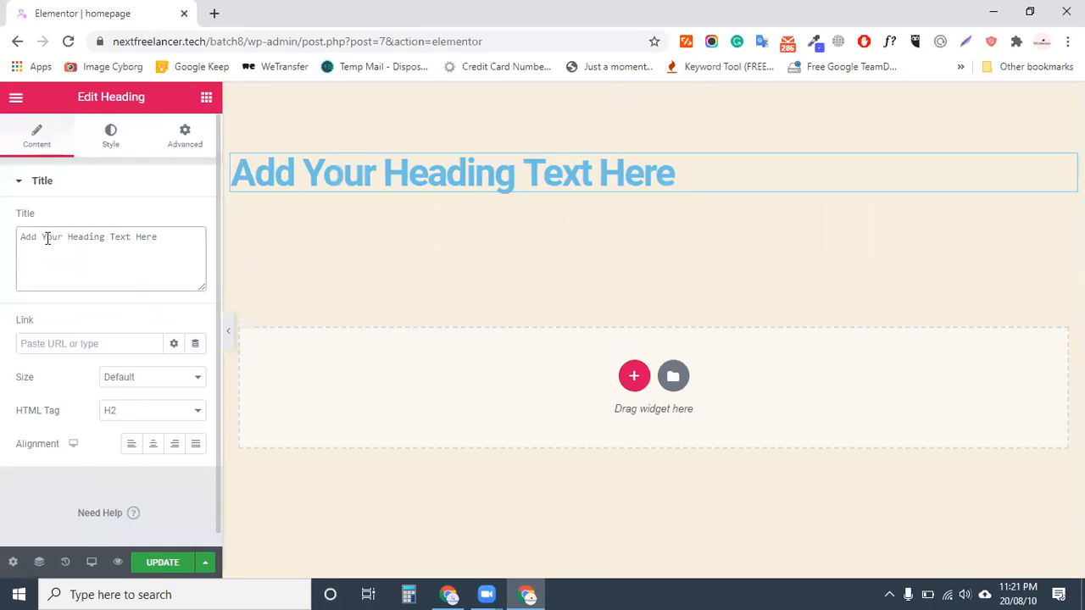
pyautogui.hotkey('ctrl', 'a')
pyautogui.press('BackSpace')
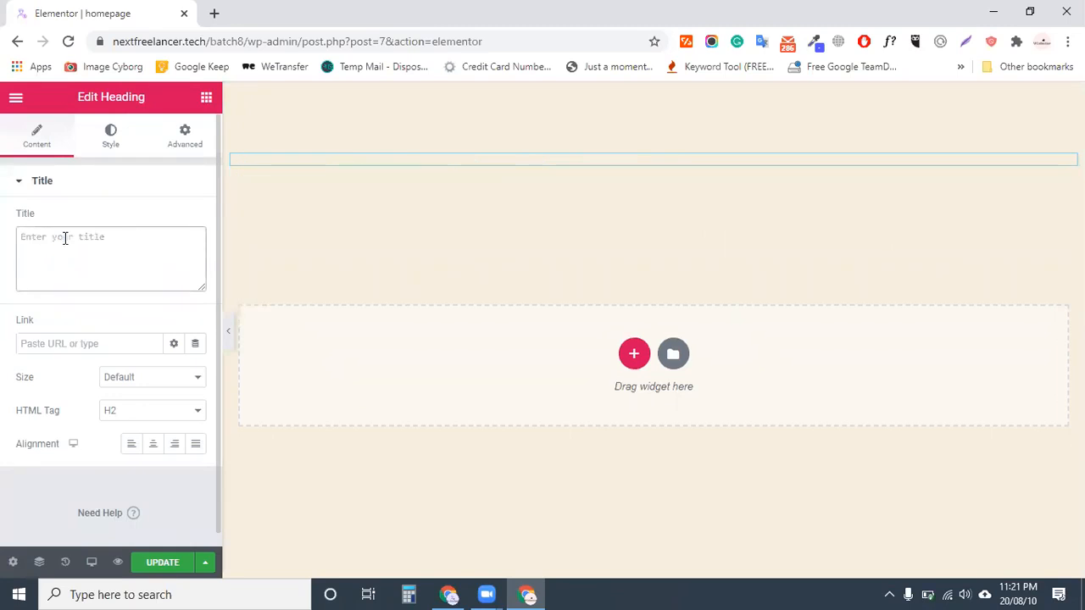
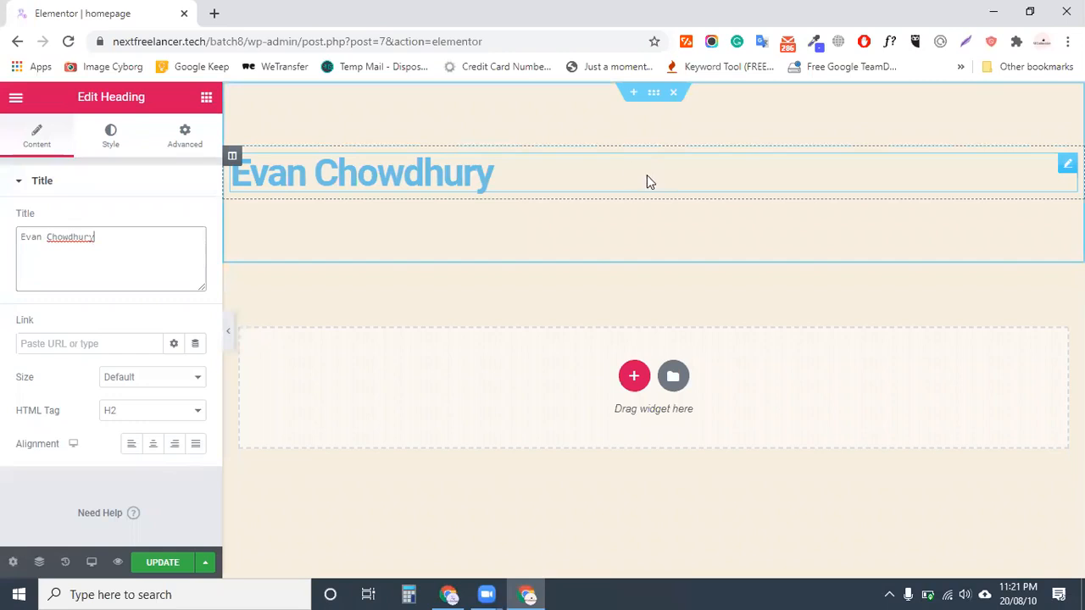
pyautogui.click(153, 444)
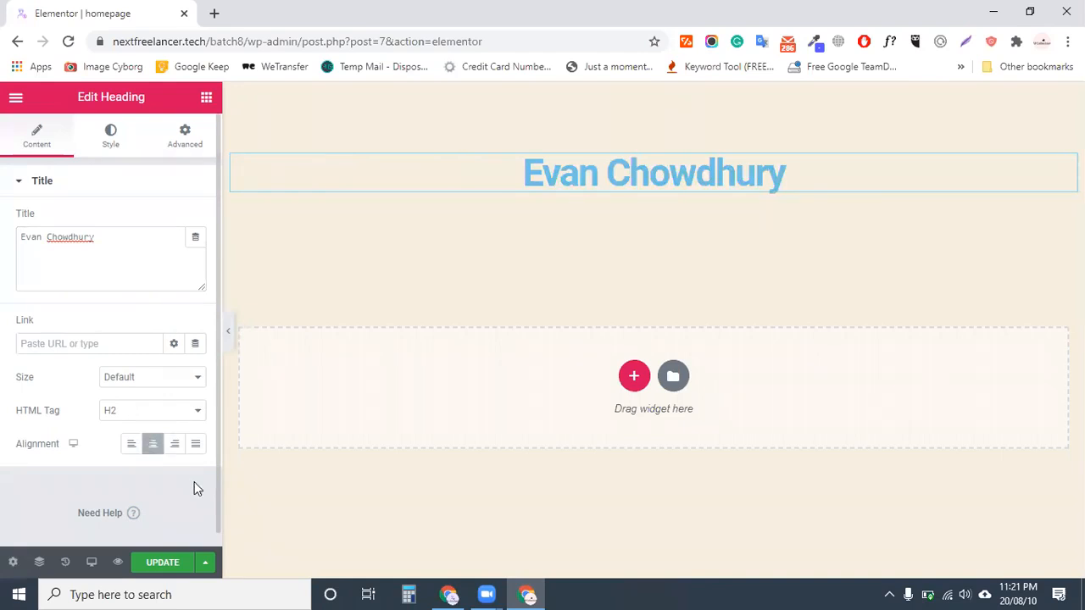
pyautogui.click(165, 565)
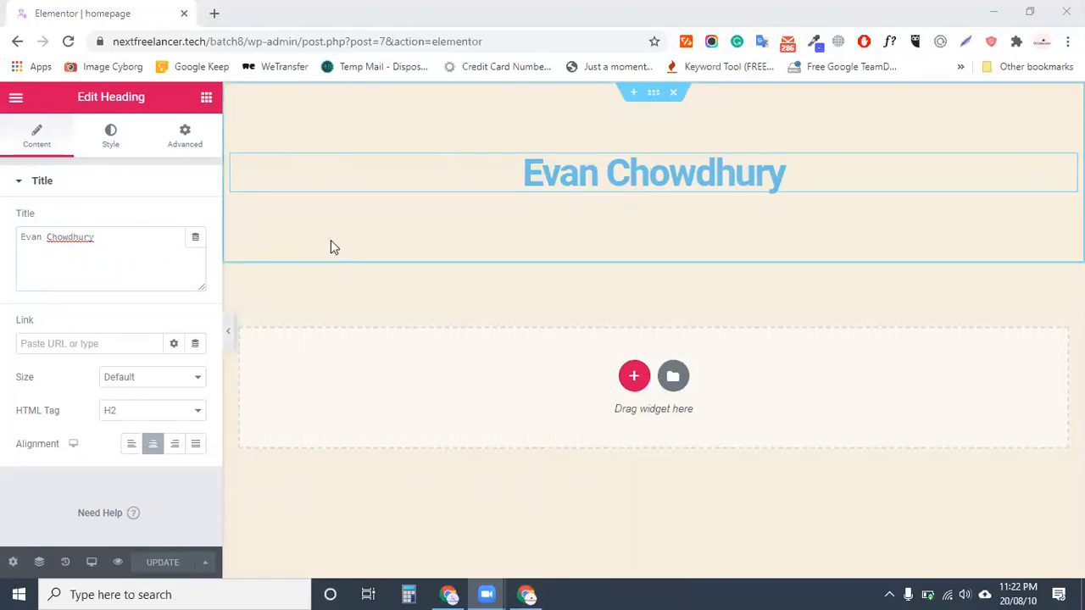
# Colour the heading text green #23A455 after briefly trying red shades
pyautogui.click(109, 142)
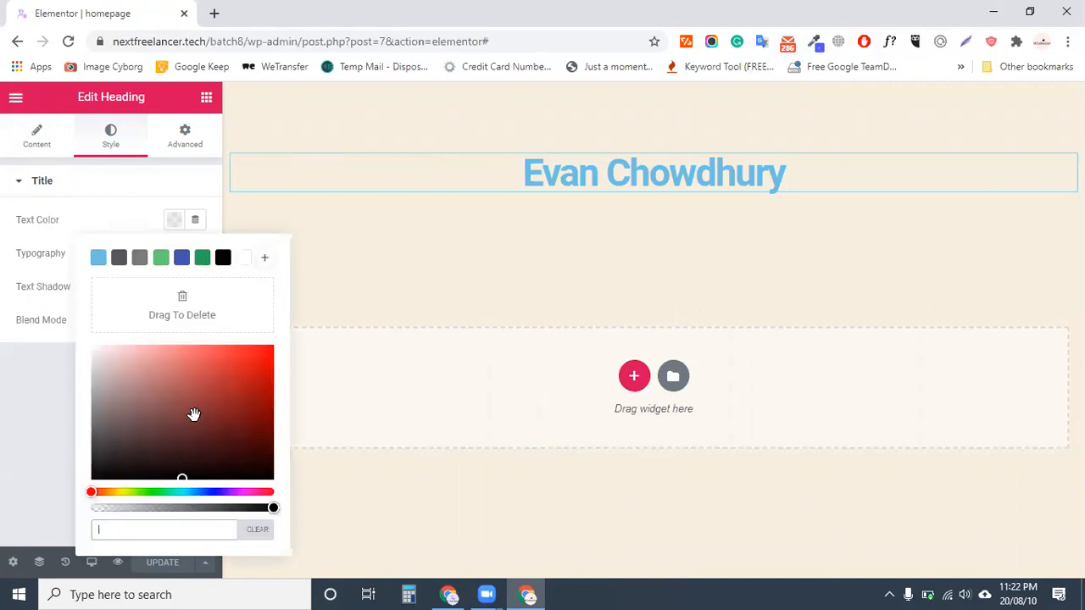
pyautogui.moveTo(216, 390)
pyautogui.mouseDown()
pyautogui.moveTo(240, 366)
pyautogui.moveTo(173, 345)
pyautogui.moveTo(155, 359)
pyautogui.moveTo(262, 385)
pyautogui.moveTo(226, 431)
pyautogui.moveTo(131, 443)
pyautogui.mouseUp()
pyautogui.moveTo(116, 378)
pyautogui.mouseDown()
pyautogui.moveTo(94, 347)
pyautogui.moveTo(247, 354)
pyautogui.moveTo(281, 412)
pyautogui.mouseUp()
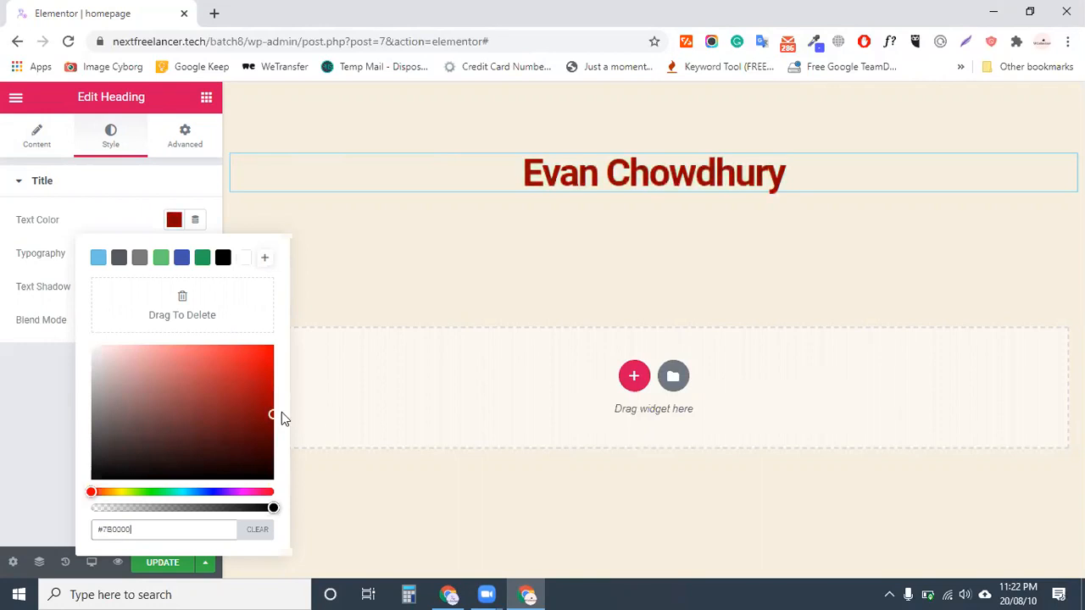
pyautogui.click(200, 258)
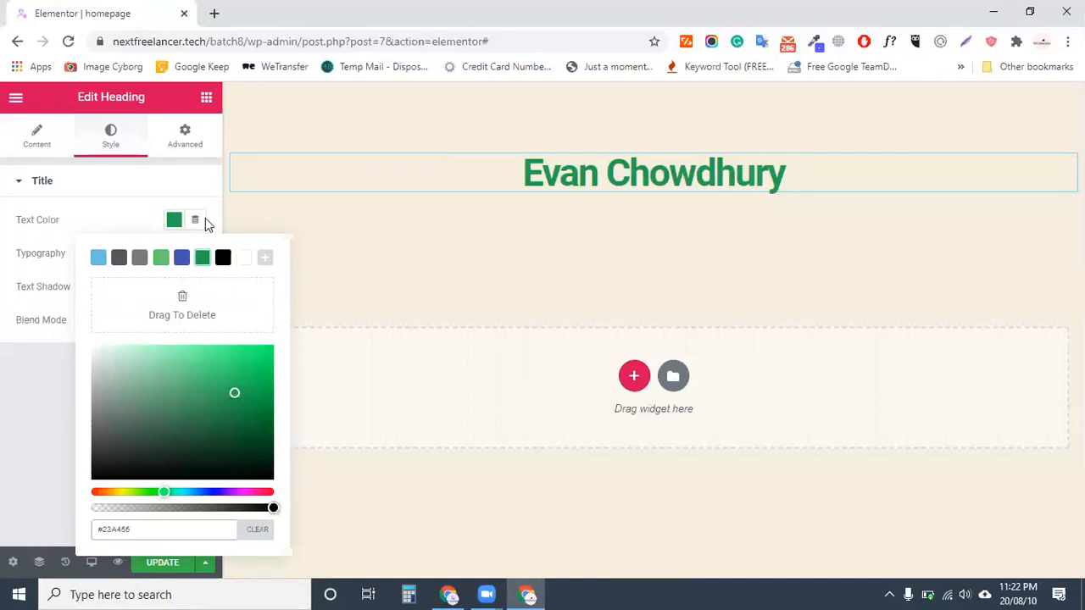
pyautogui.click(174, 222)
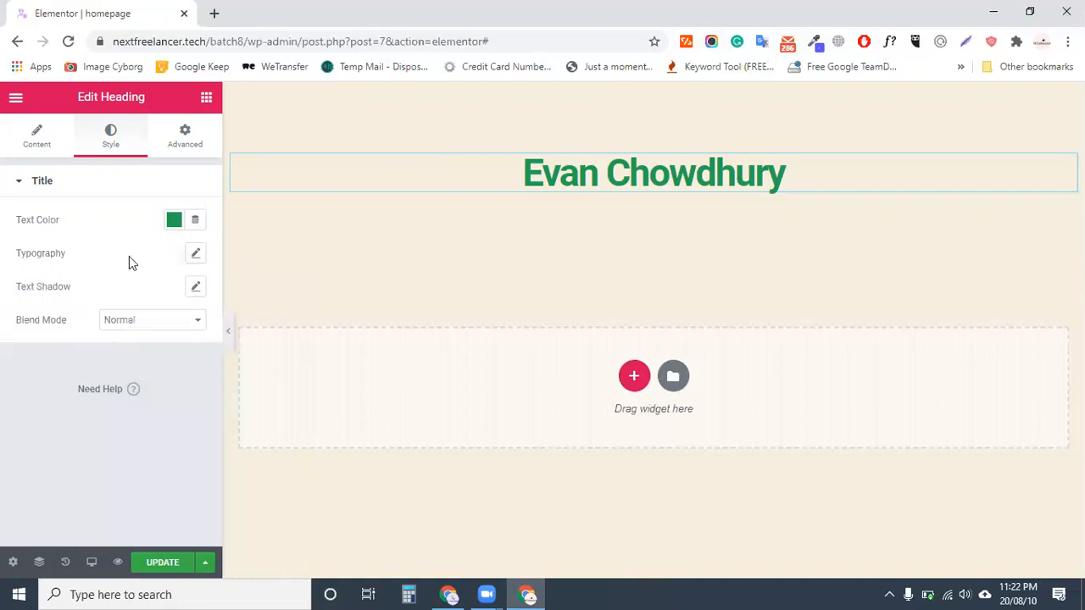
# In the heading's Typography settings, try Helvetica and then Akronim as the font family
pyautogui.click(196, 253)
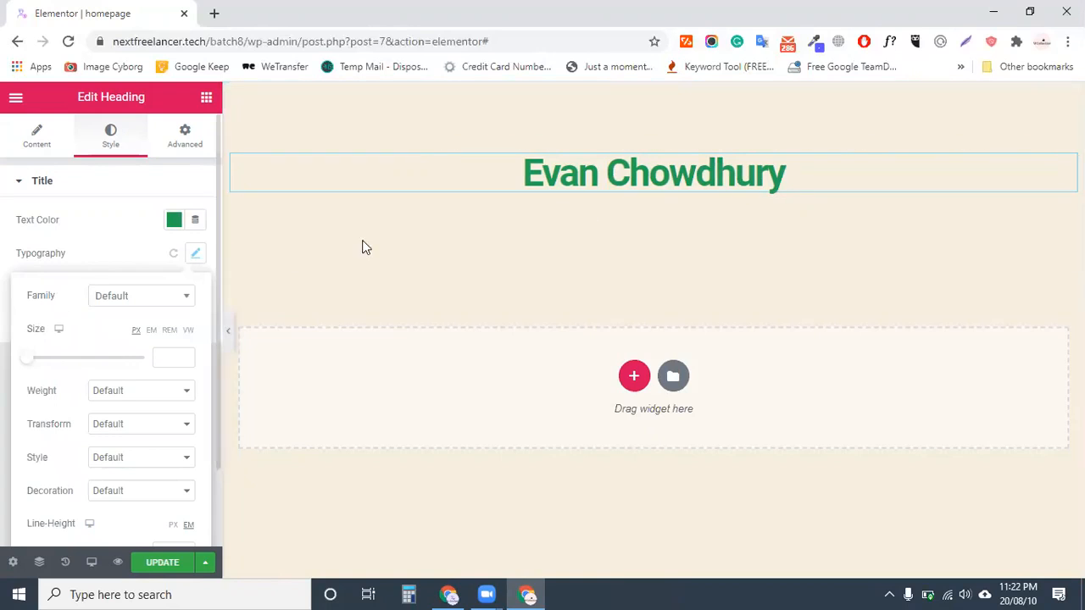
pyautogui.click(138, 303)
pyautogui.click(122, 441)
pyautogui.click(124, 302)
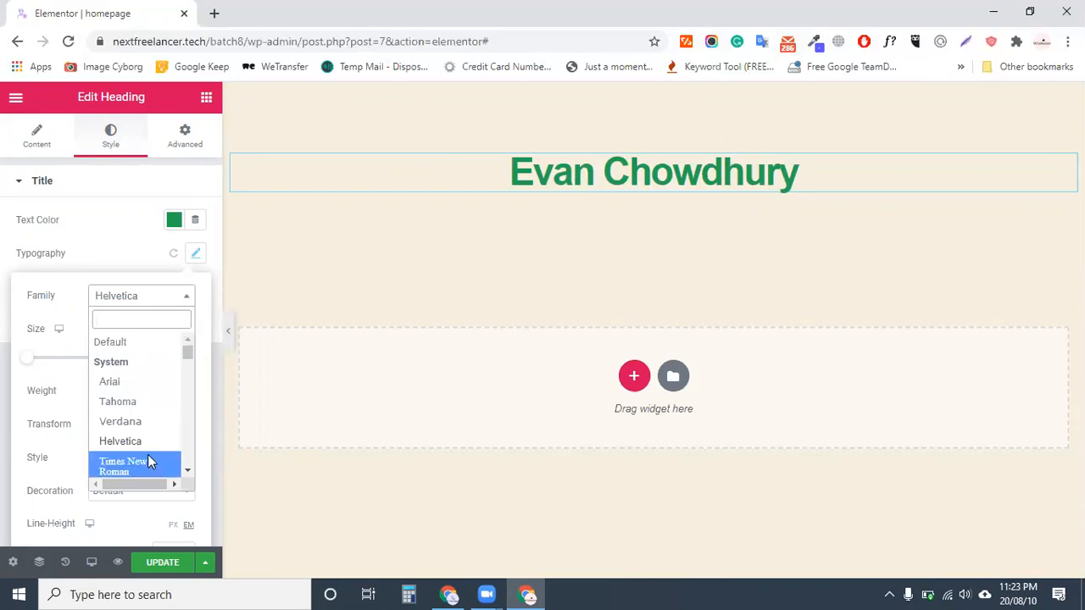
pyautogui.scroll(-1, 148, 455)
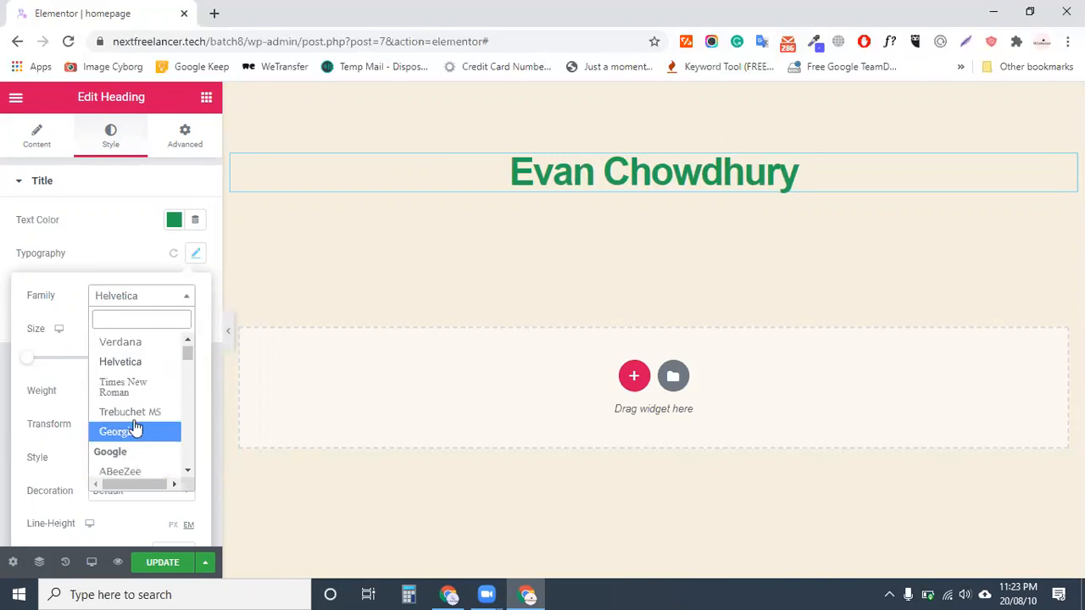
pyautogui.scroll(-2, 140, 436)
pyautogui.scroll(-3, 132, 434)
pyautogui.click(130, 437)
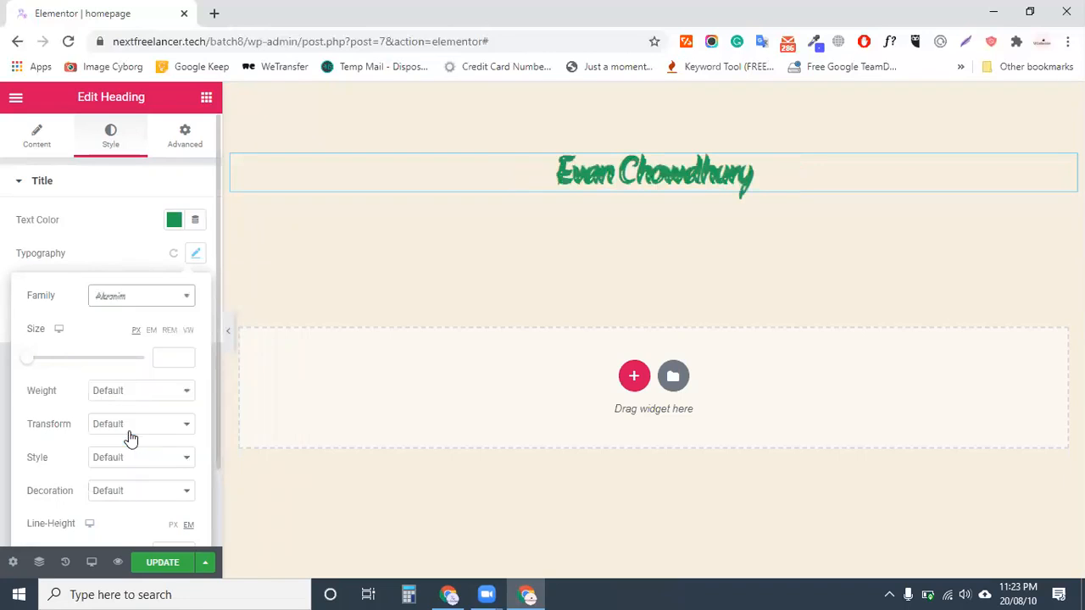
# Set the heading font family to Alice after briefly trying Alfa Slab One
pyautogui.click(138, 303)
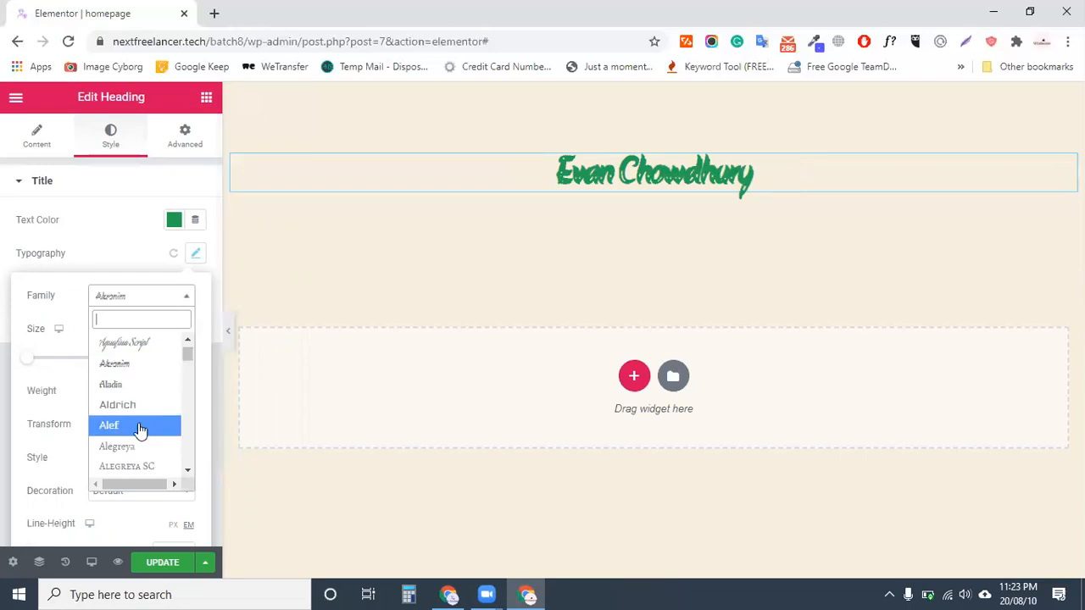
pyautogui.scroll(-3, 132, 423)
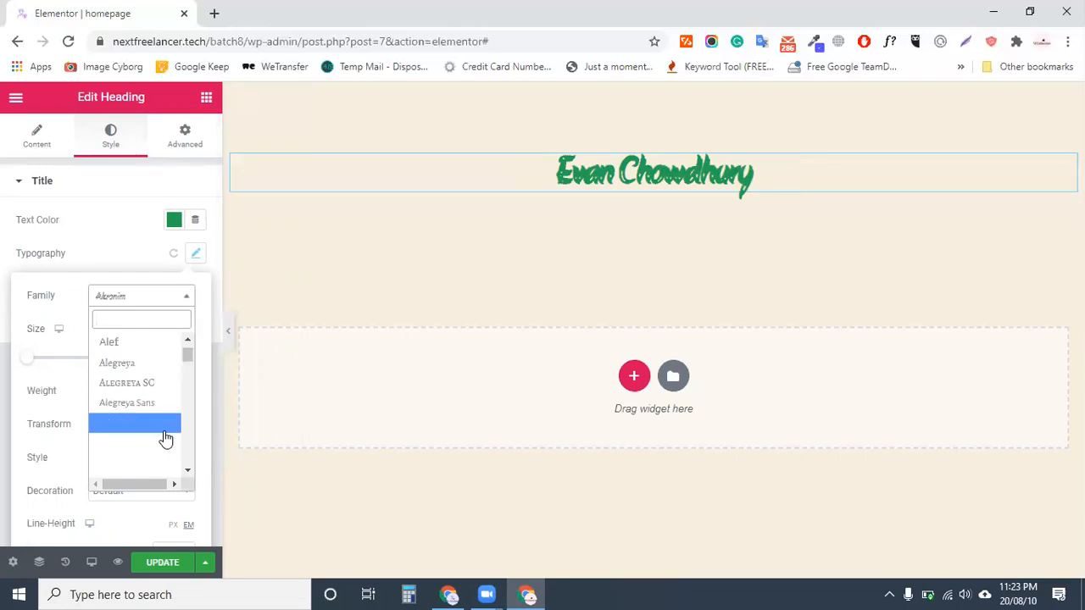
pyautogui.click(140, 390)
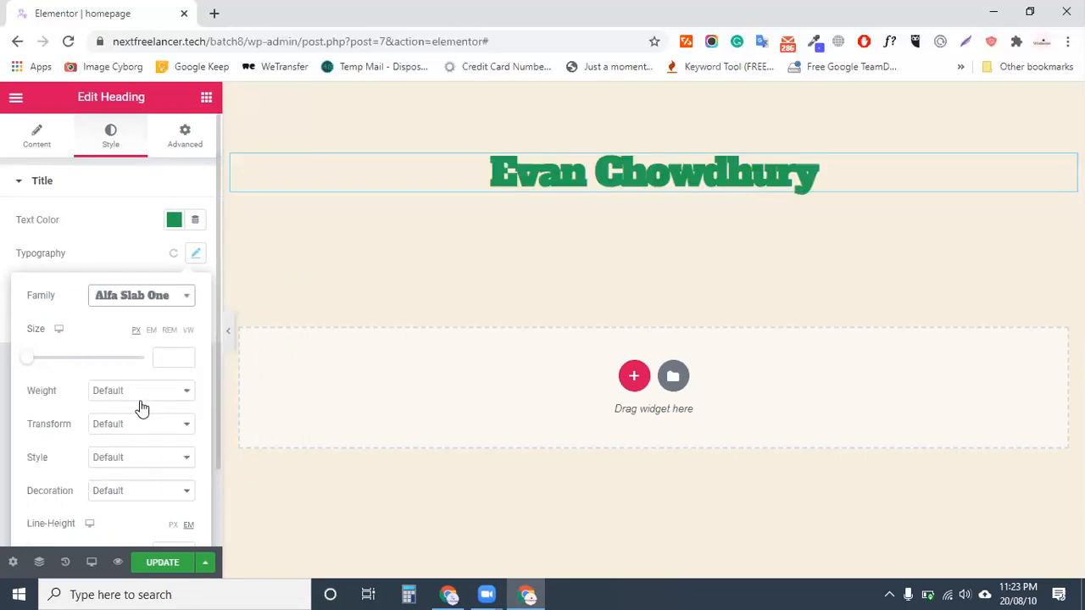
pyautogui.click(112, 300)
pyautogui.click(140, 388)
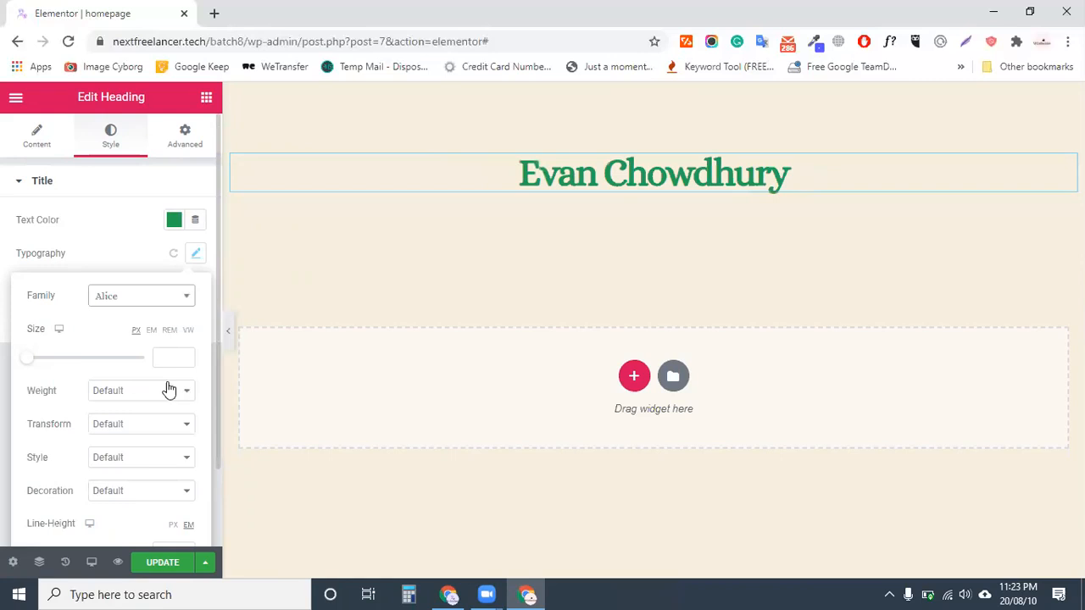
pyautogui.click(174, 354)
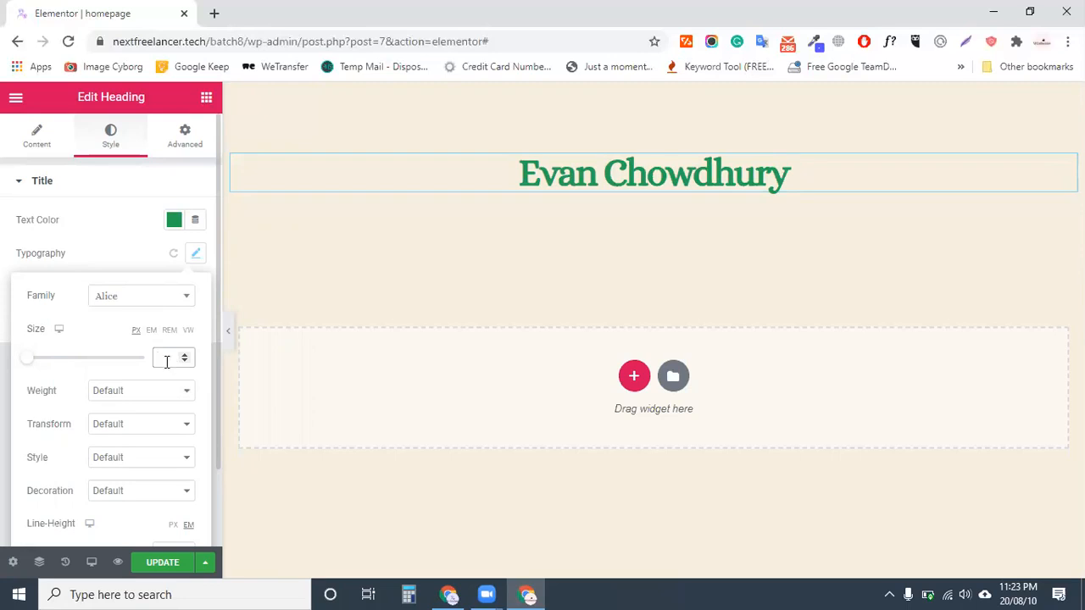
# Set the heading font size to 45 and its weight to 700
pyautogui.write('40')
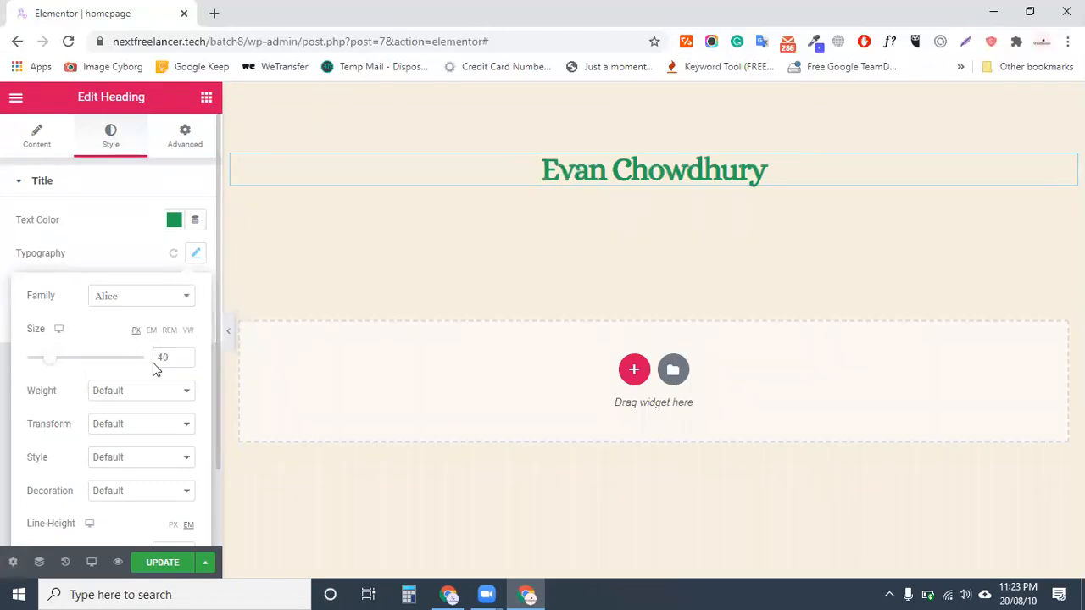
pyautogui.press('BackSpace')
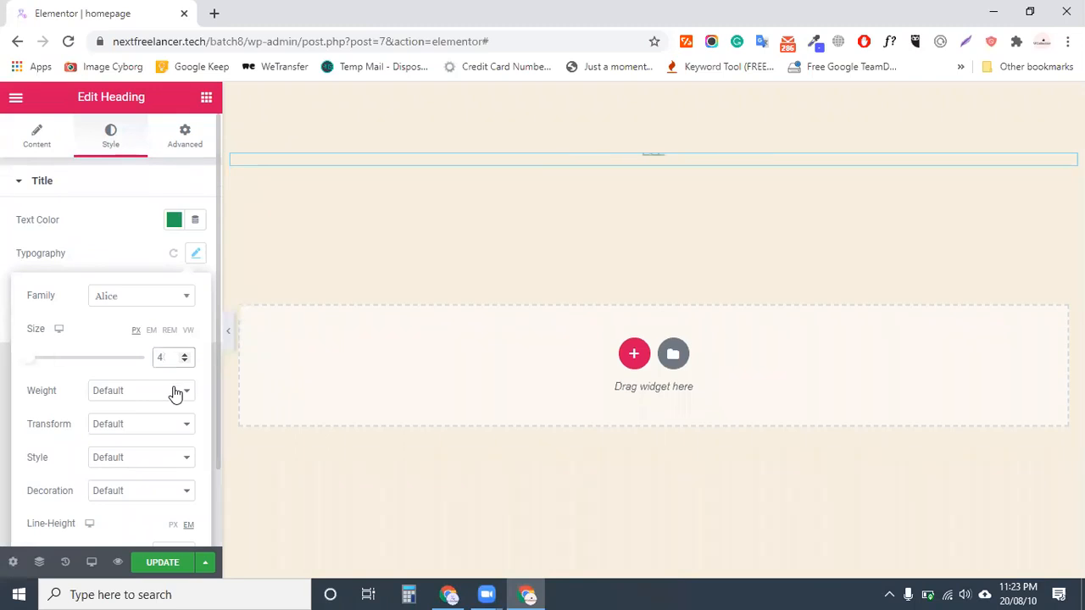
pyautogui.write('5')
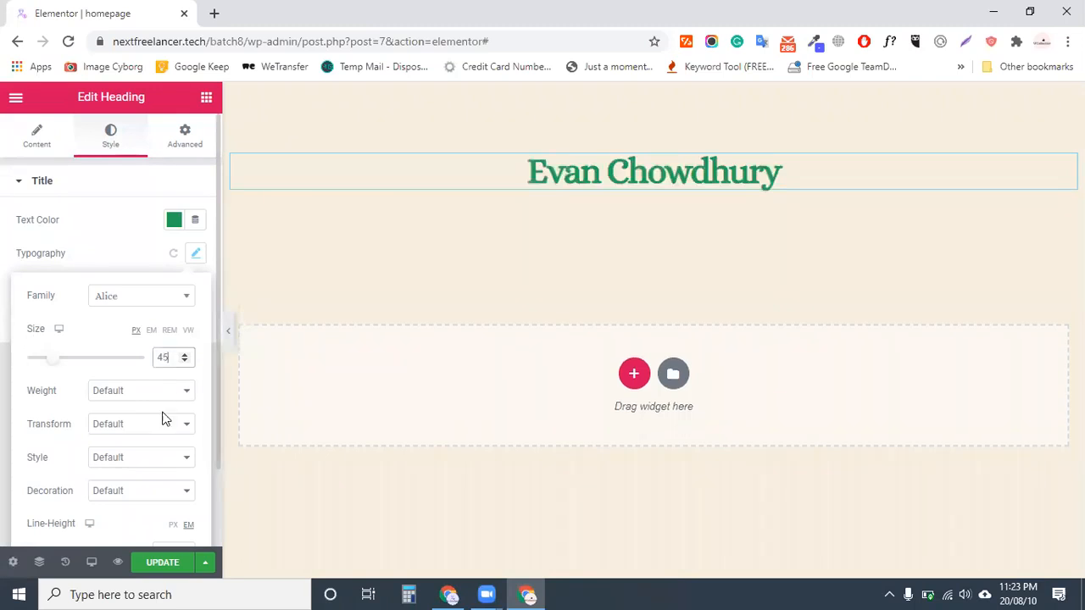
pyautogui.click(127, 392)
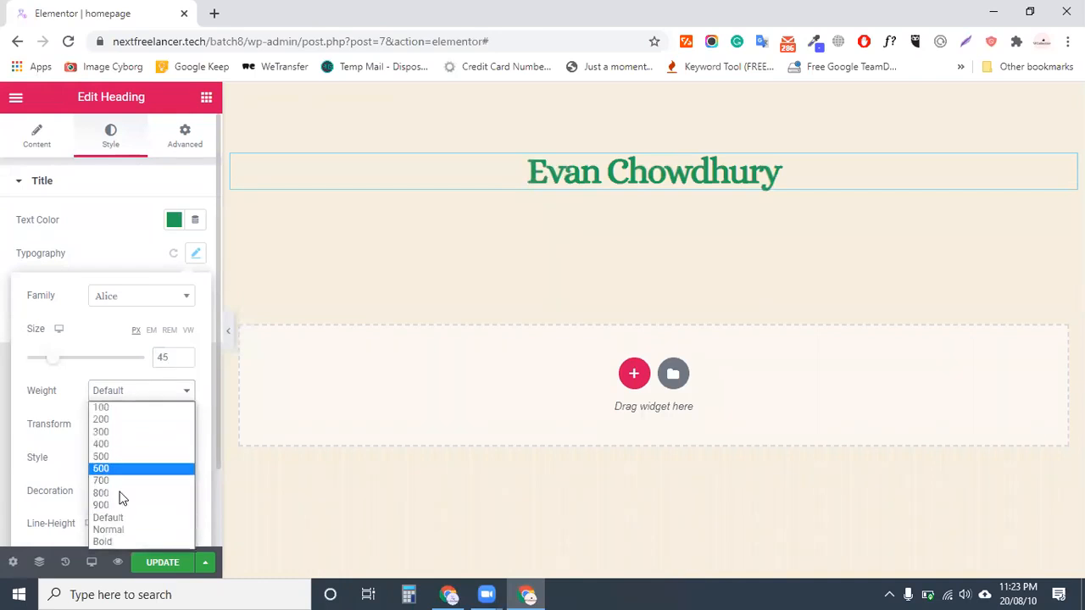
pyautogui.click(128, 431)
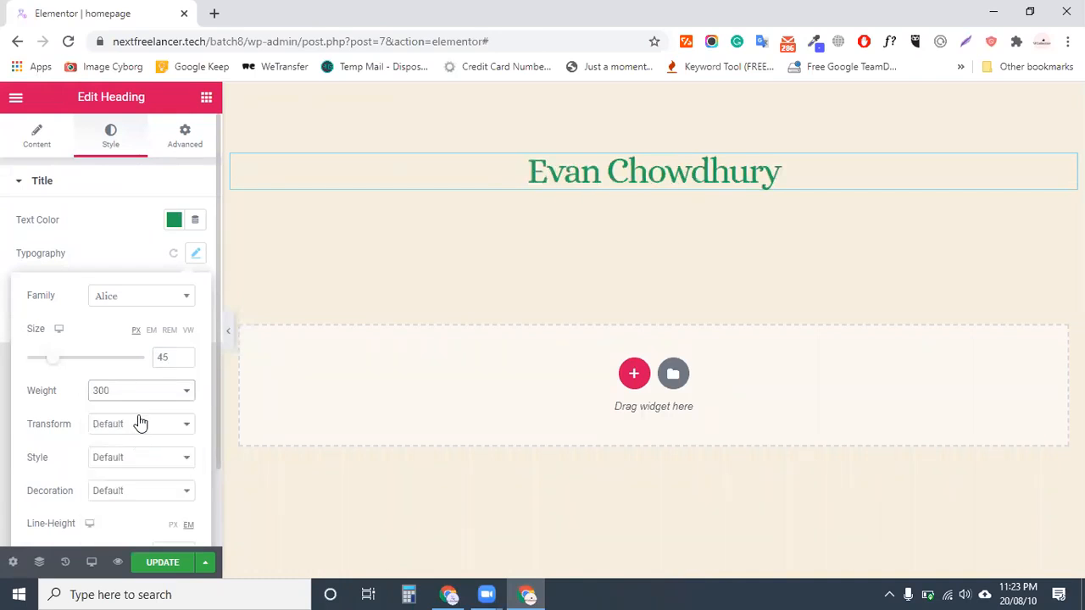
pyautogui.click(127, 392)
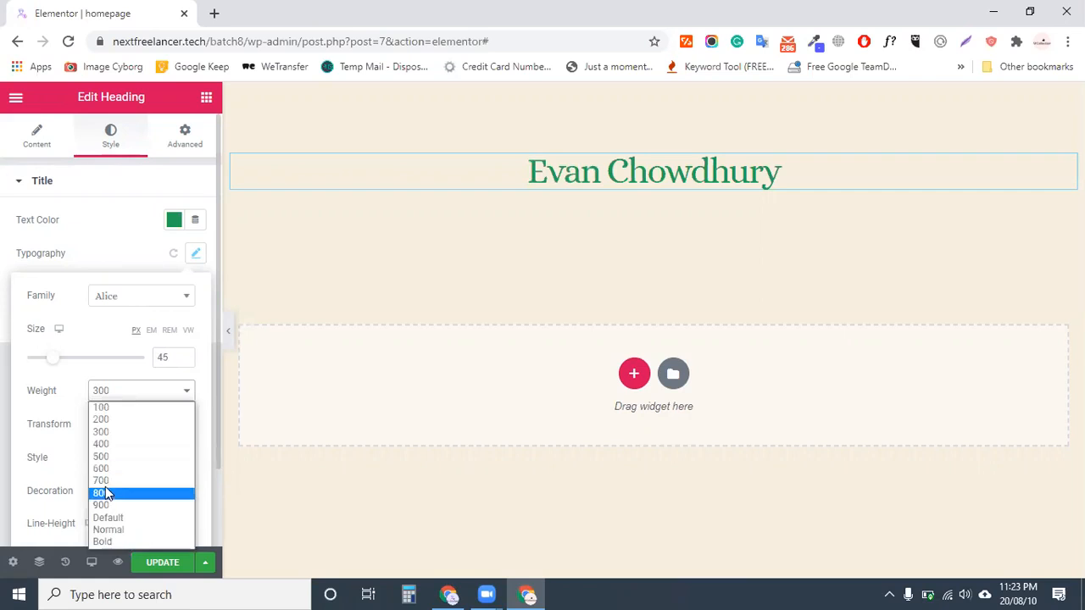
pyautogui.click(127, 490)
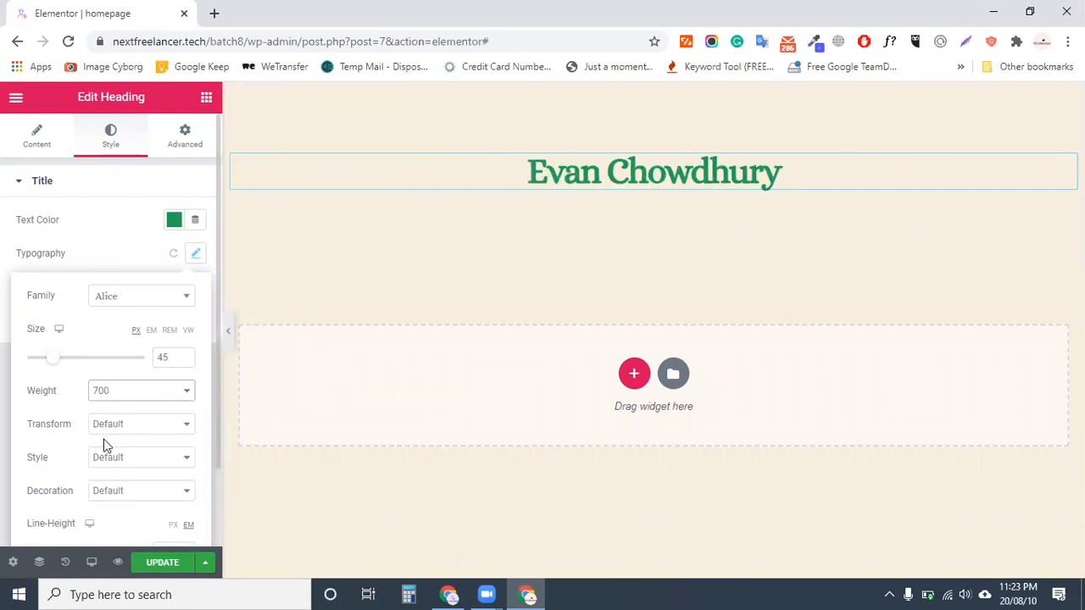
# Set the heading's text transform to Capitalize after trying uppercase and lowercase
pyautogui.click(135, 428)
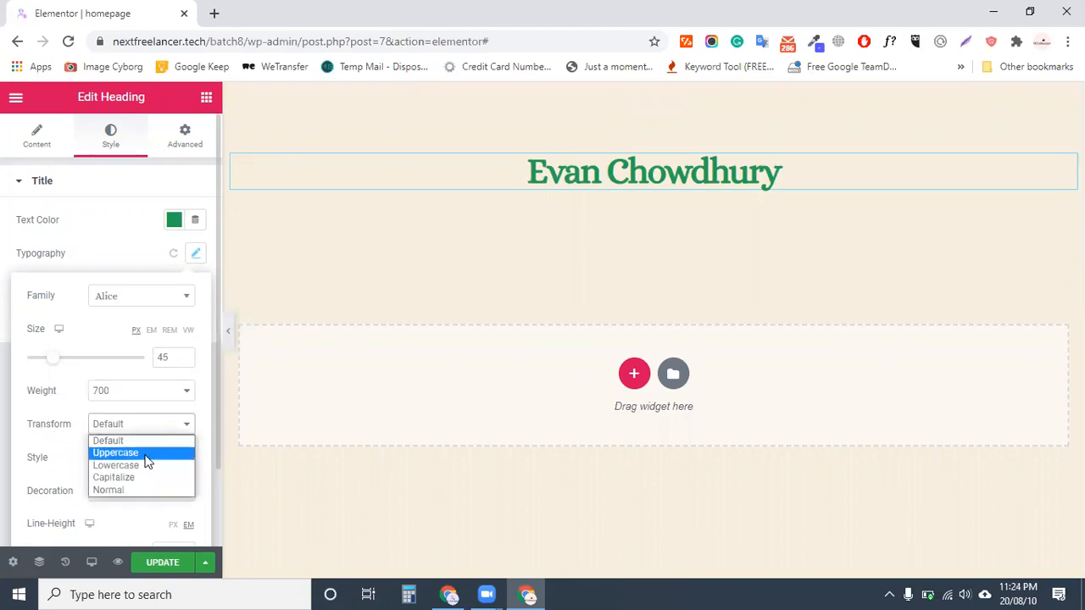
pyautogui.click(149, 455)
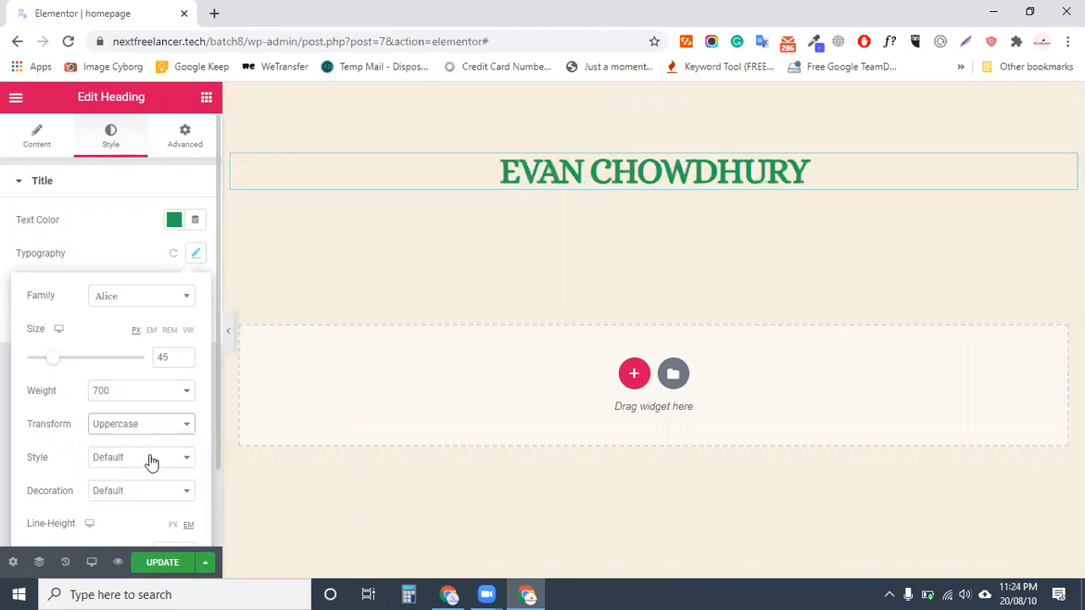
pyautogui.click(131, 423)
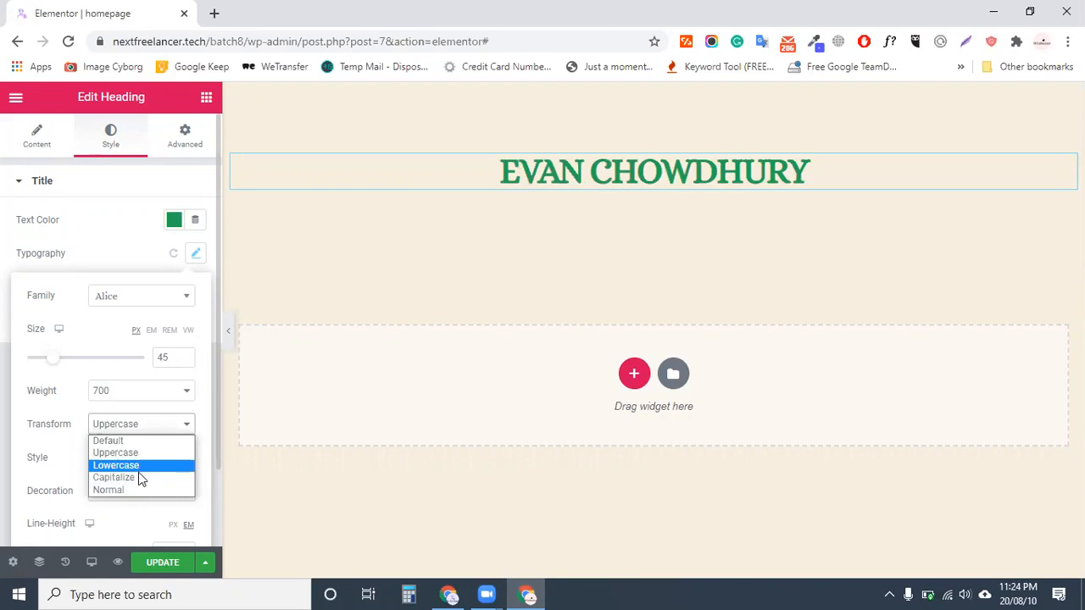
pyautogui.click(138, 478)
pyautogui.click(154, 431)
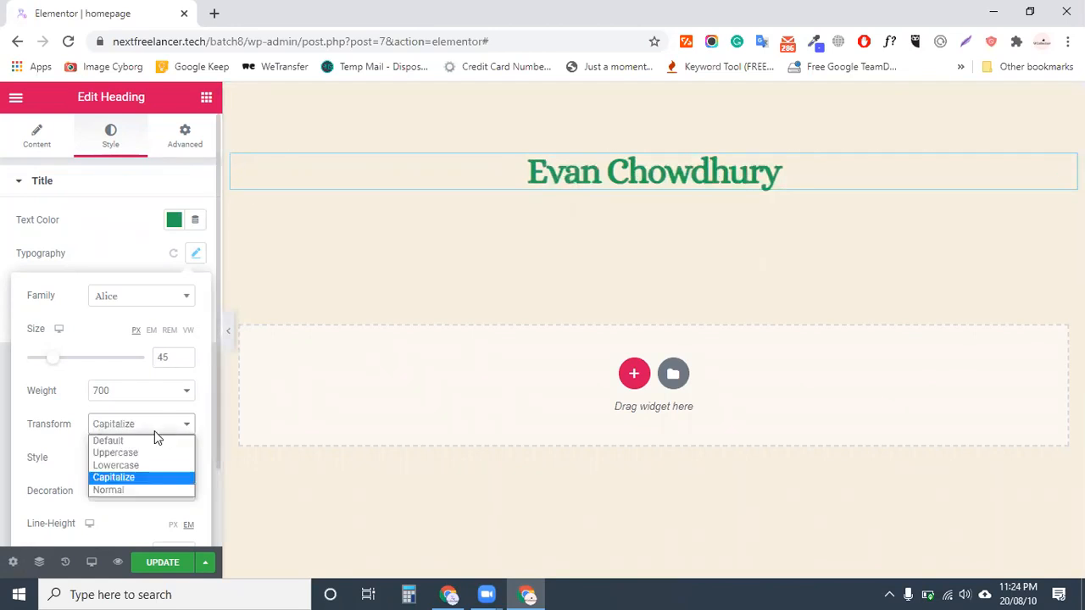
pyautogui.click(126, 465)
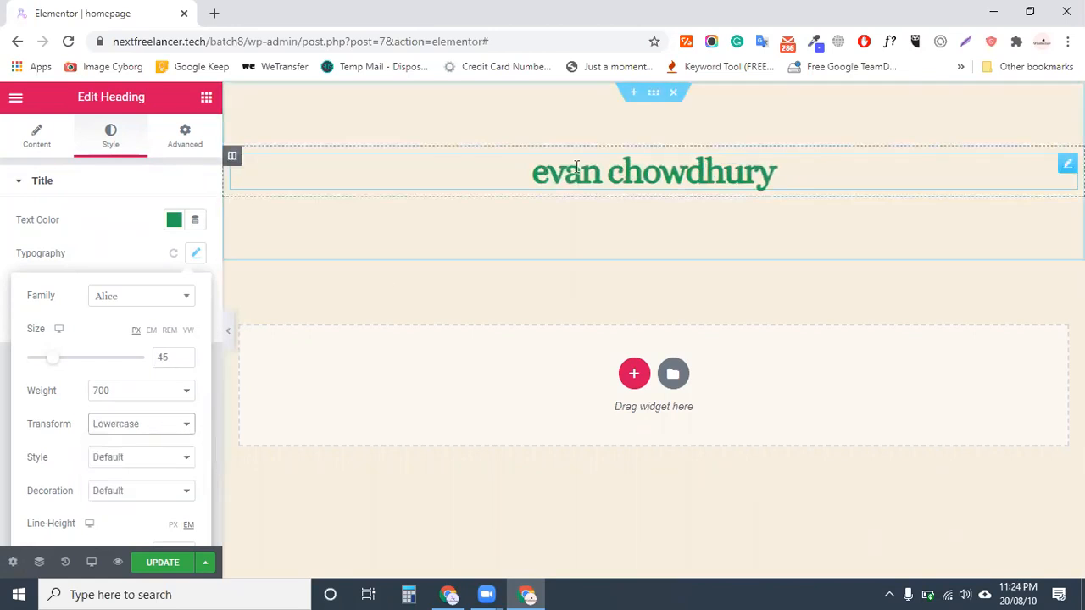
pyautogui.click(129, 425)
pyautogui.click(123, 464)
pyautogui.click(131, 425)
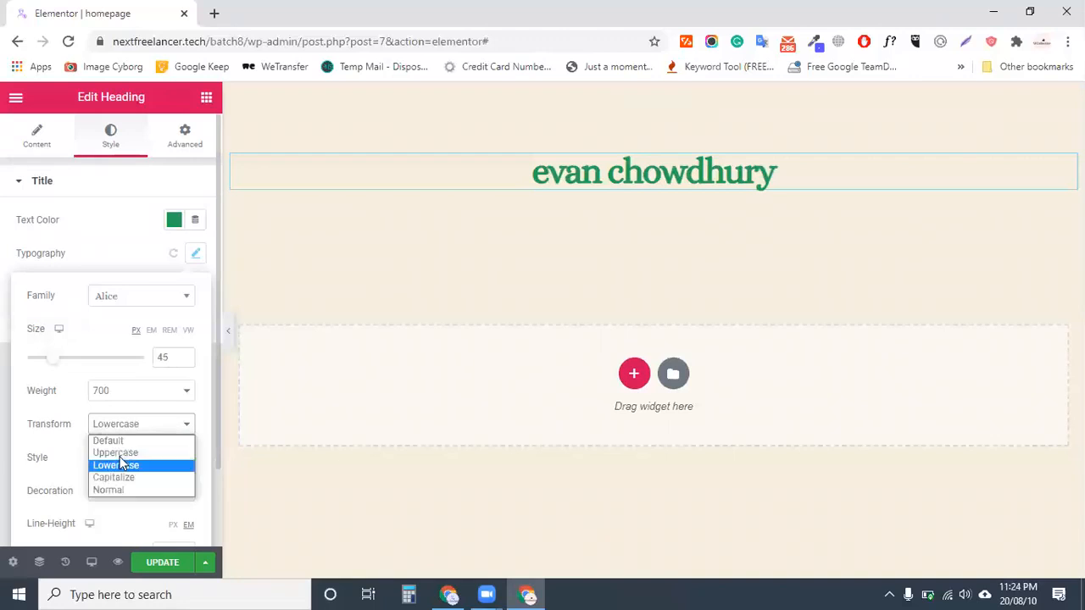
pyautogui.click(139, 477)
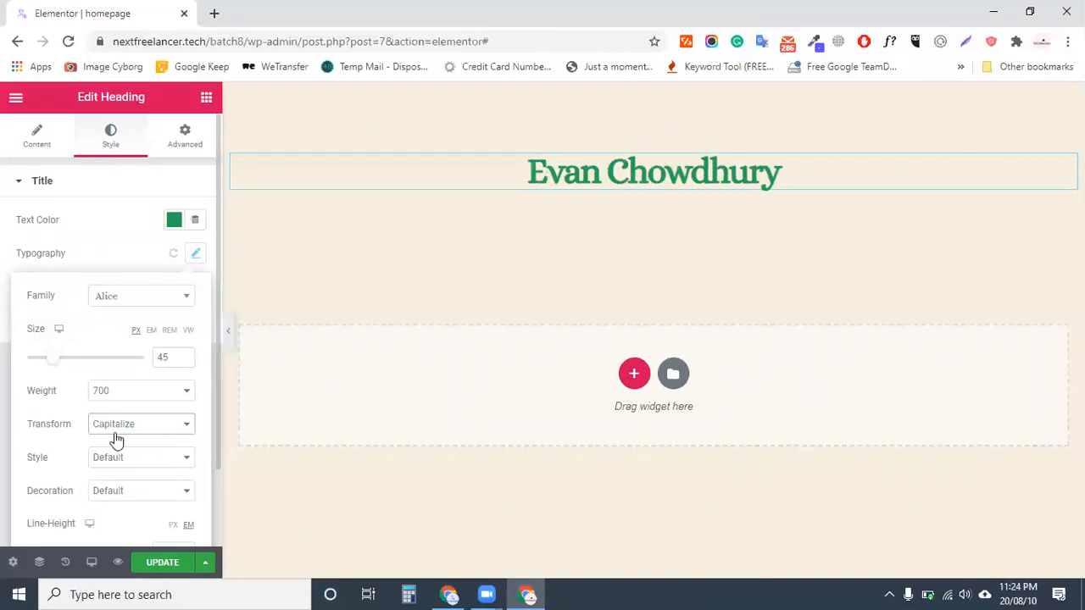
# Make the heading italic and leave decoration at Default after trying overline and strikethrough
pyautogui.scroll(-1, 131, 467)
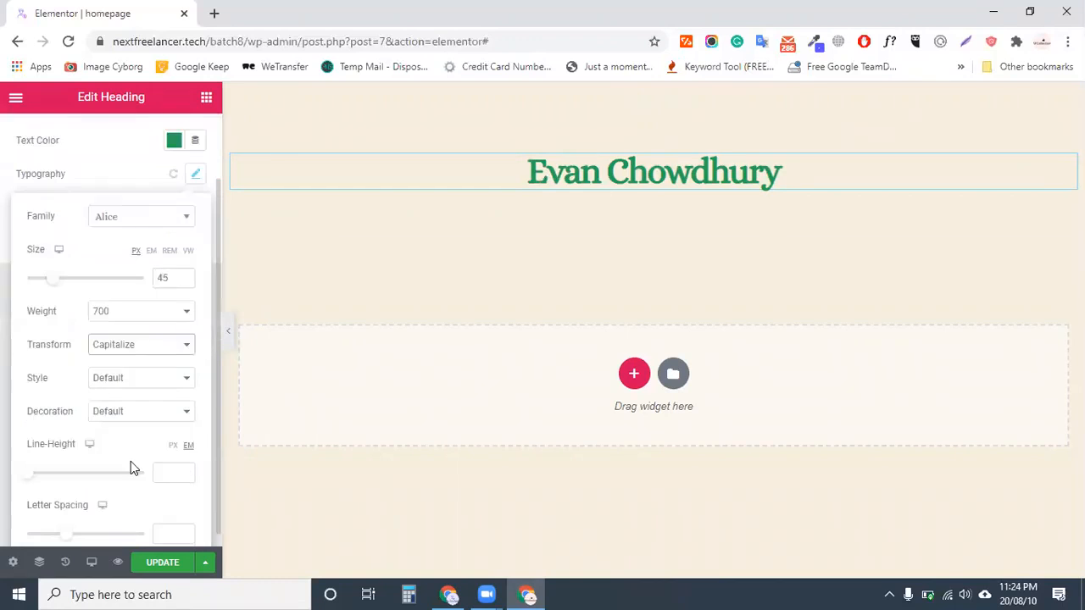
pyautogui.click(133, 382)
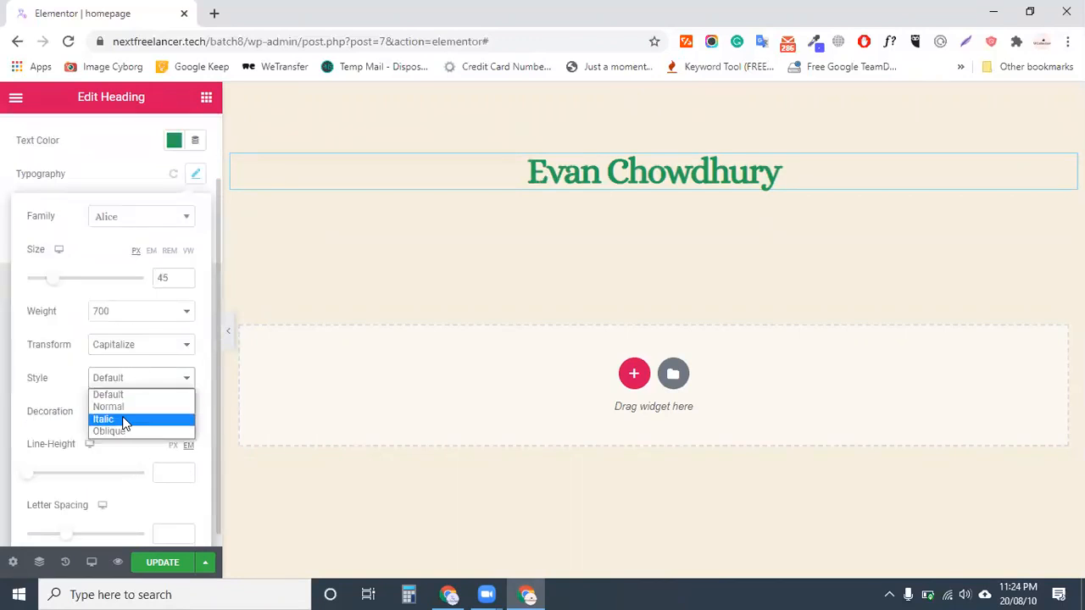
pyautogui.click(124, 420)
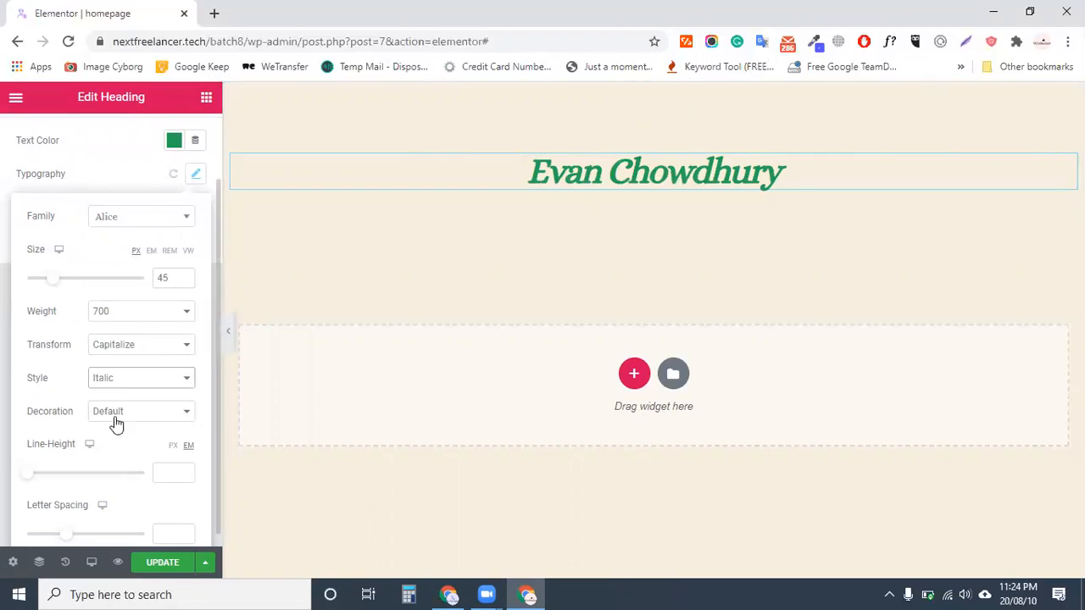
pyautogui.click(117, 418)
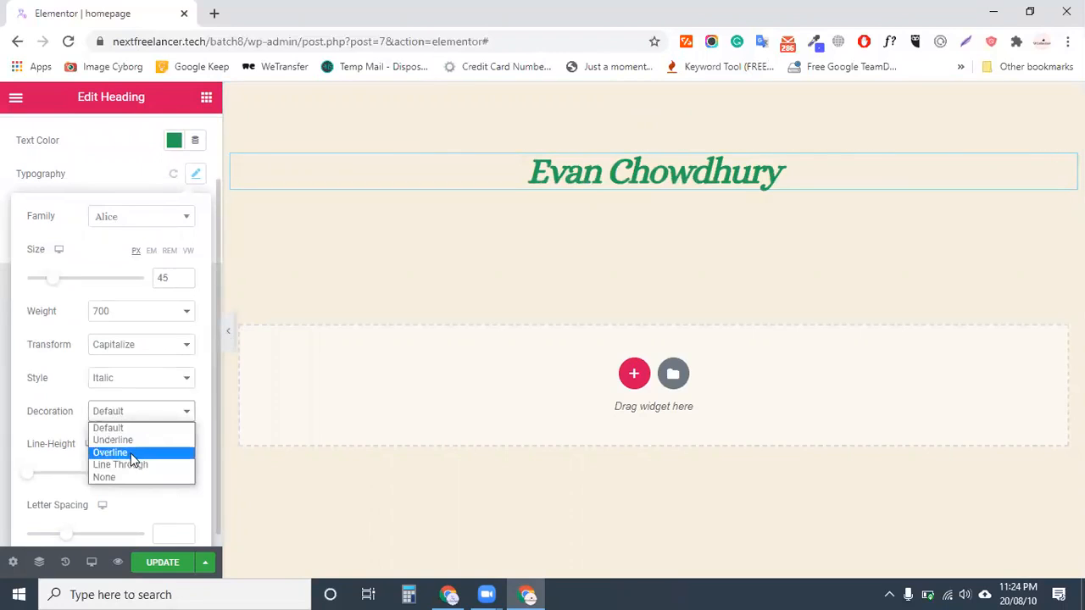
pyautogui.click(133, 456)
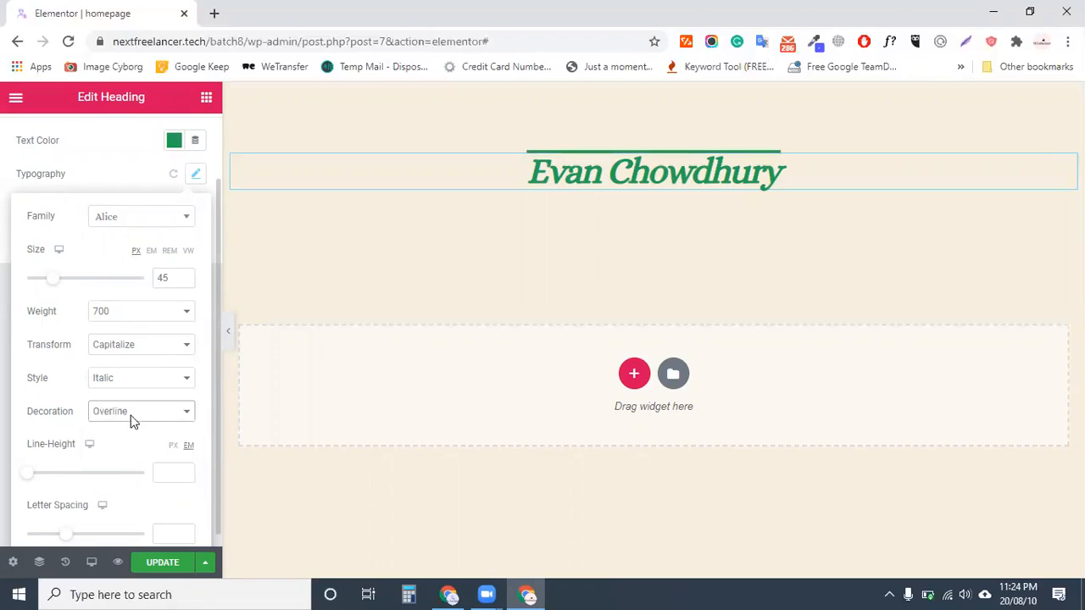
pyautogui.click(130, 415)
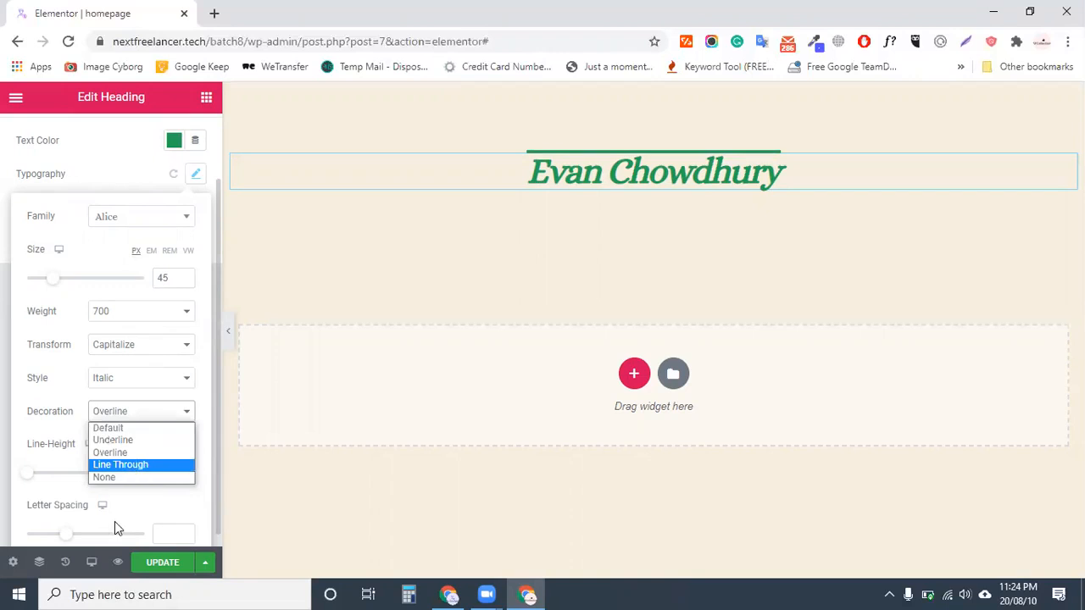
pyautogui.press('Return')
pyautogui.click(113, 415)
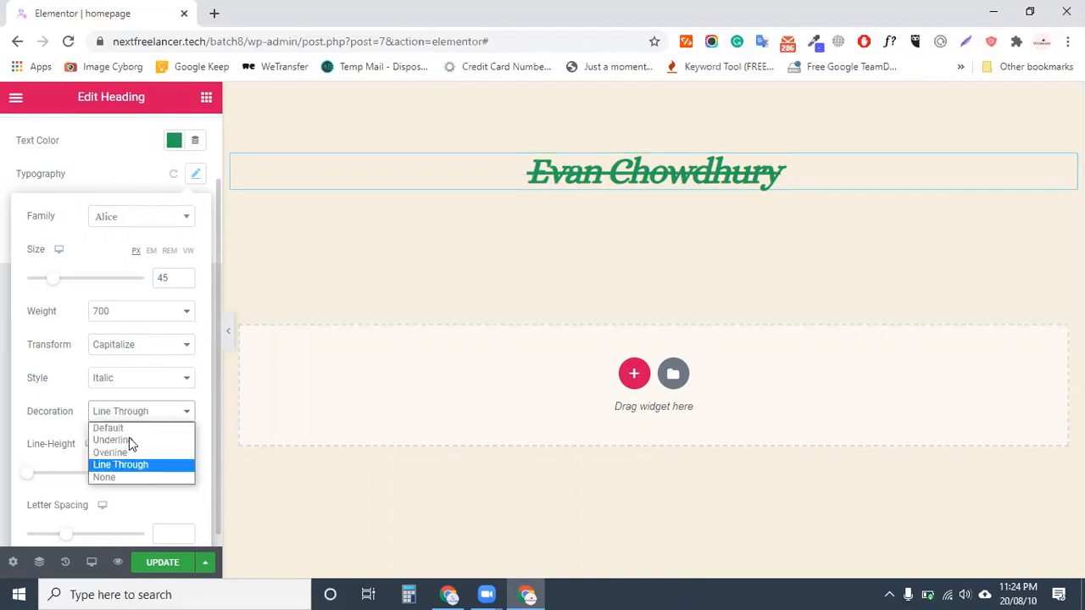
pyautogui.click(134, 430)
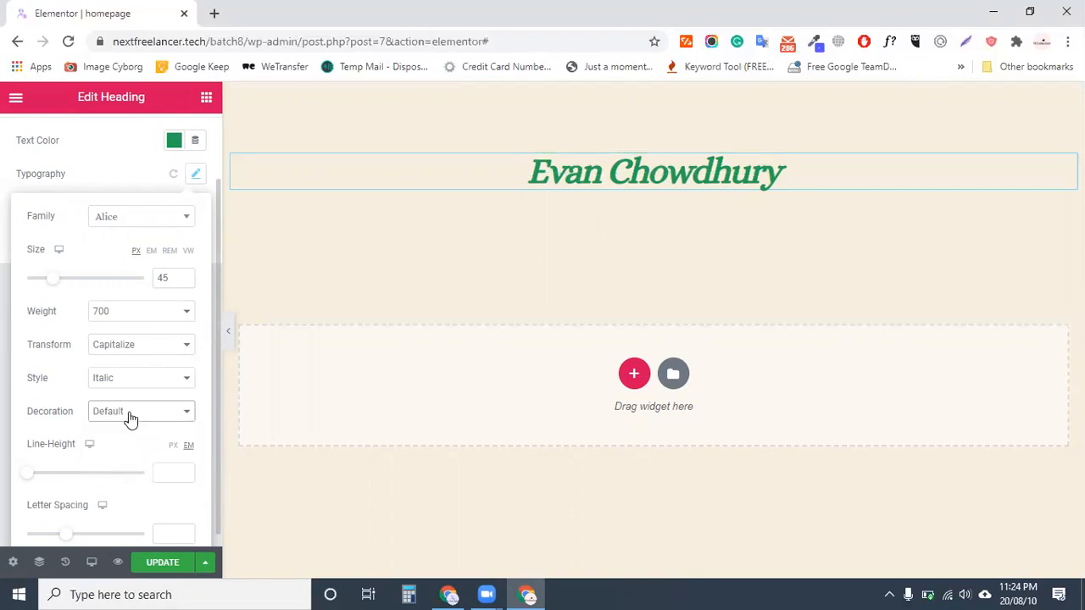
pyautogui.scroll(-1, 128, 416)
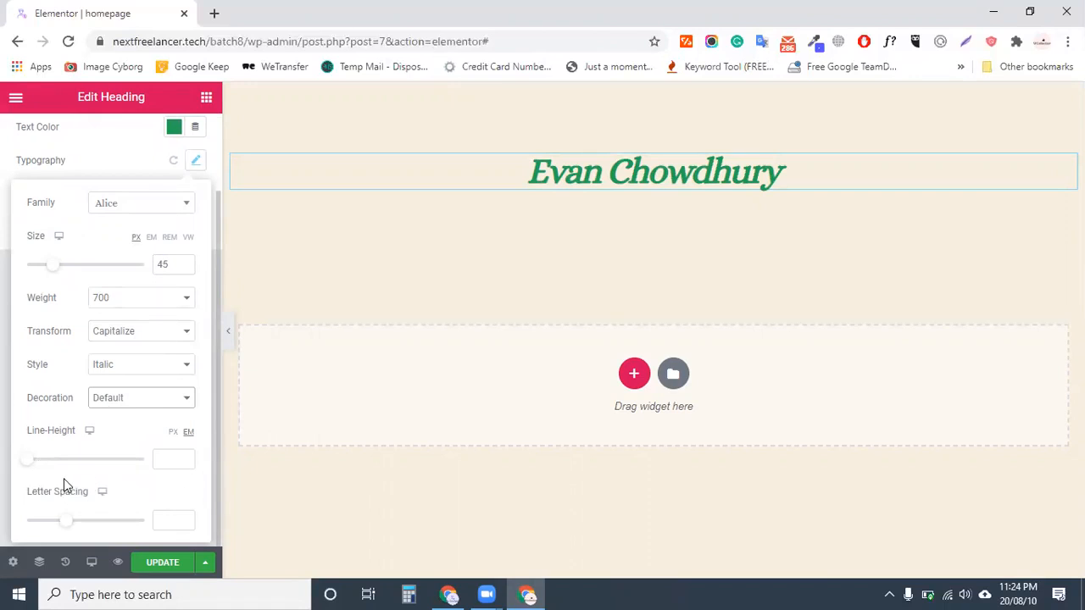
pyautogui.click(170, 459)
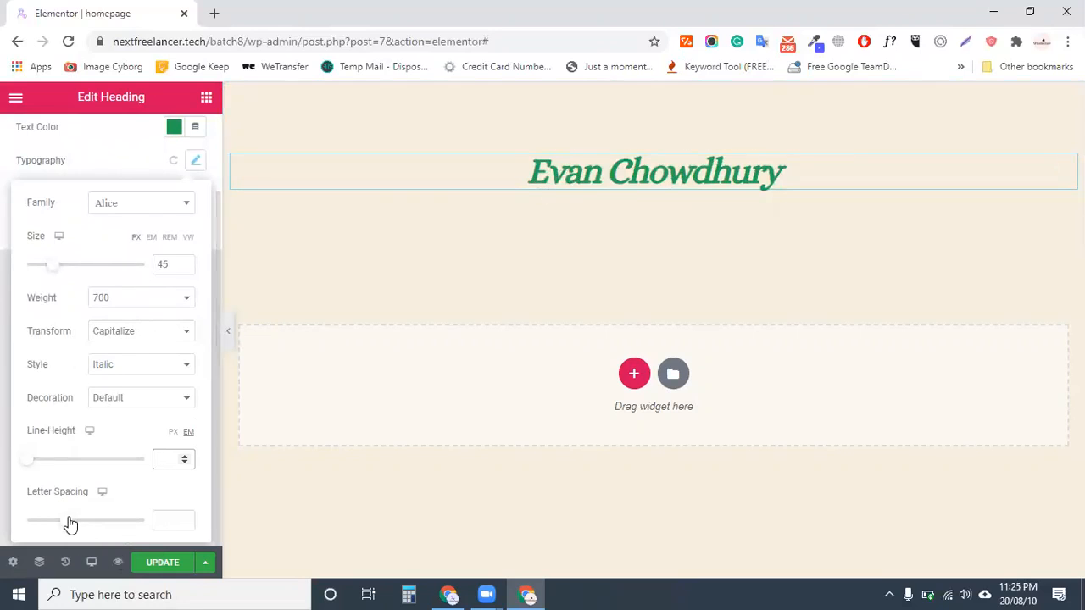
# Test letter spacing values, clear the field back to default, and save the page
pyautogui.moveTo(71, 523); pyautogui.dragTo(163, 514)
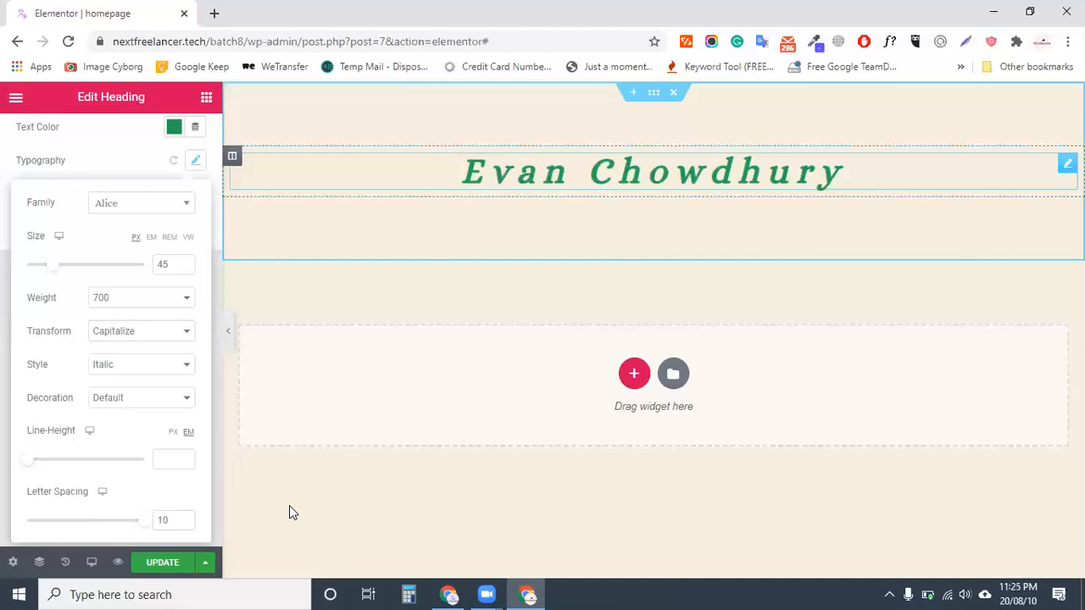
pyautogui.moveTo(181, 520); pyautogui.dragTo(96, 529)
pyautogui.click(178, 517)
pyautogui.scroll(4, 173, 518)
pyautogui.doubleClick(165, 519)
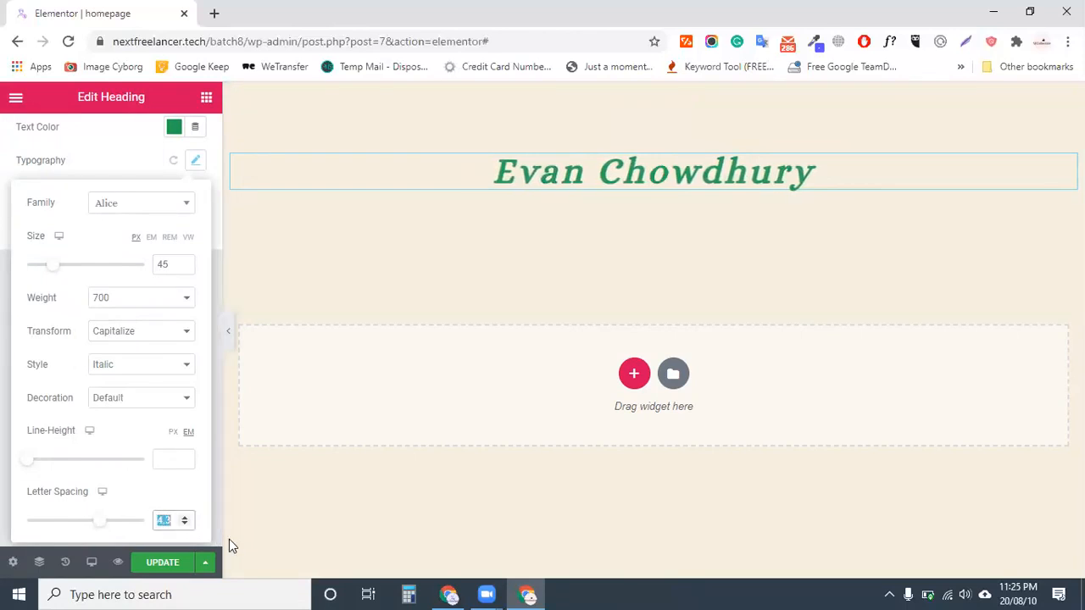
pyautogui.press('BackSpace')
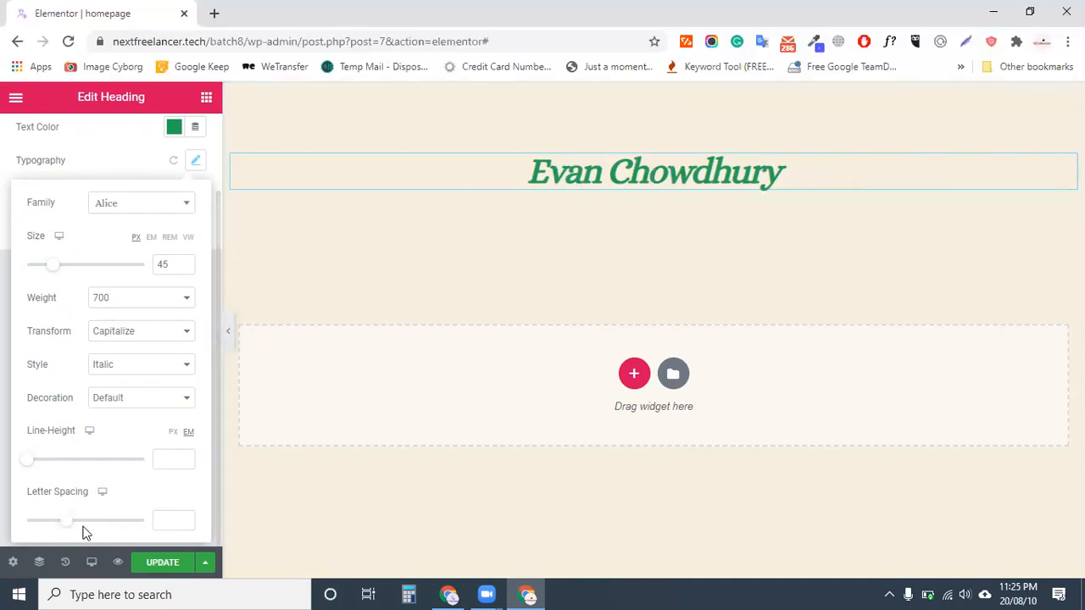
pyautogui.click(162, 563)
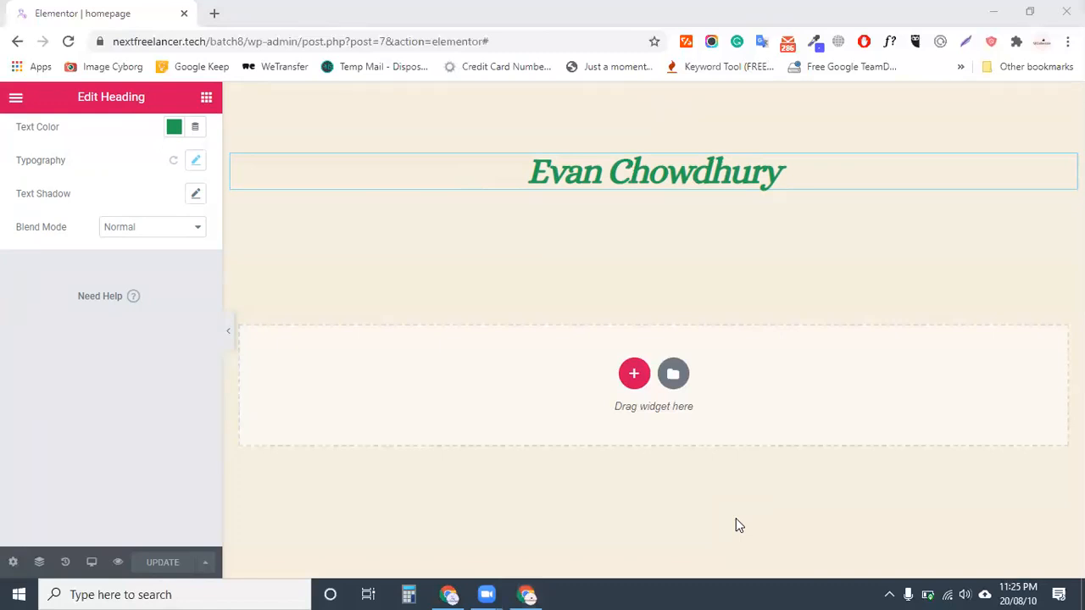
# Try the EM unit for the heading font size and enter a size of 40
pyautogui.scroll(1, 143, 434)
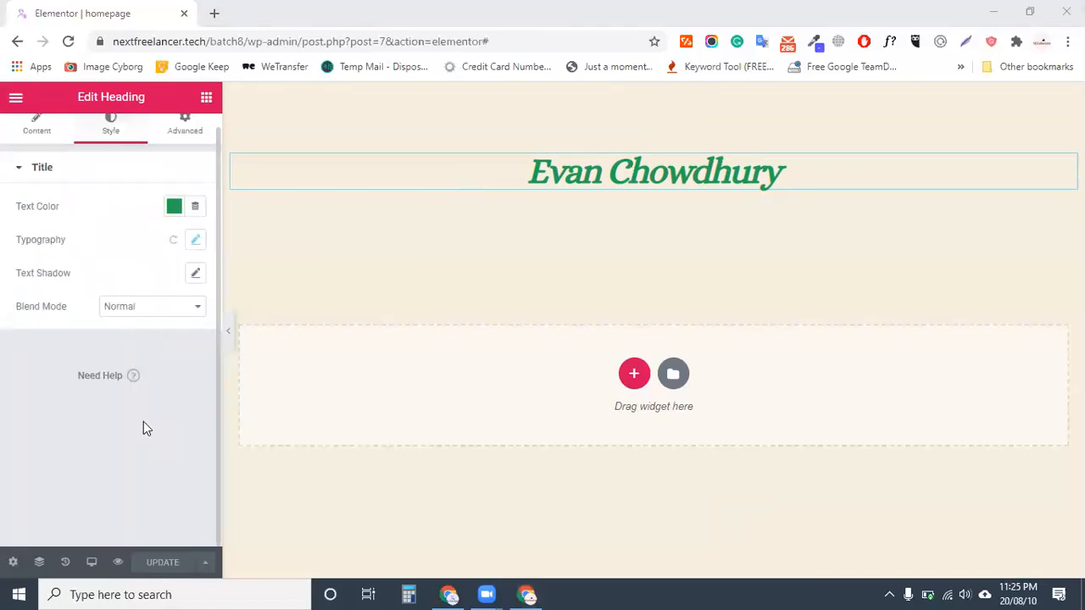
pyautogui.scroll(1, 143, 421)
pyautogui.click(196, 252)
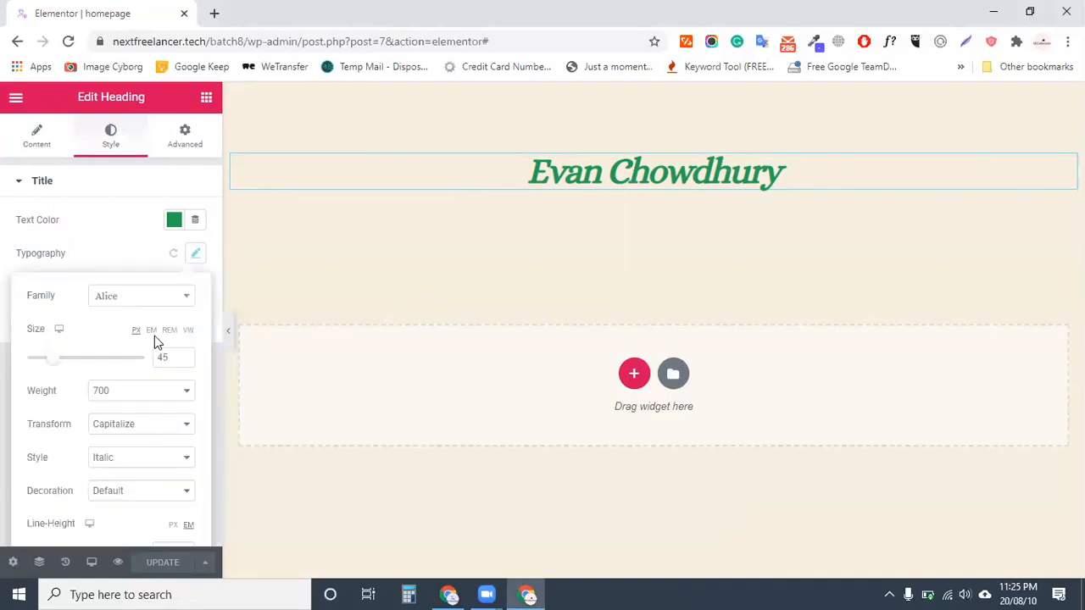
pyautogui.click(164, 356)
pyautogui.click(151, 330)
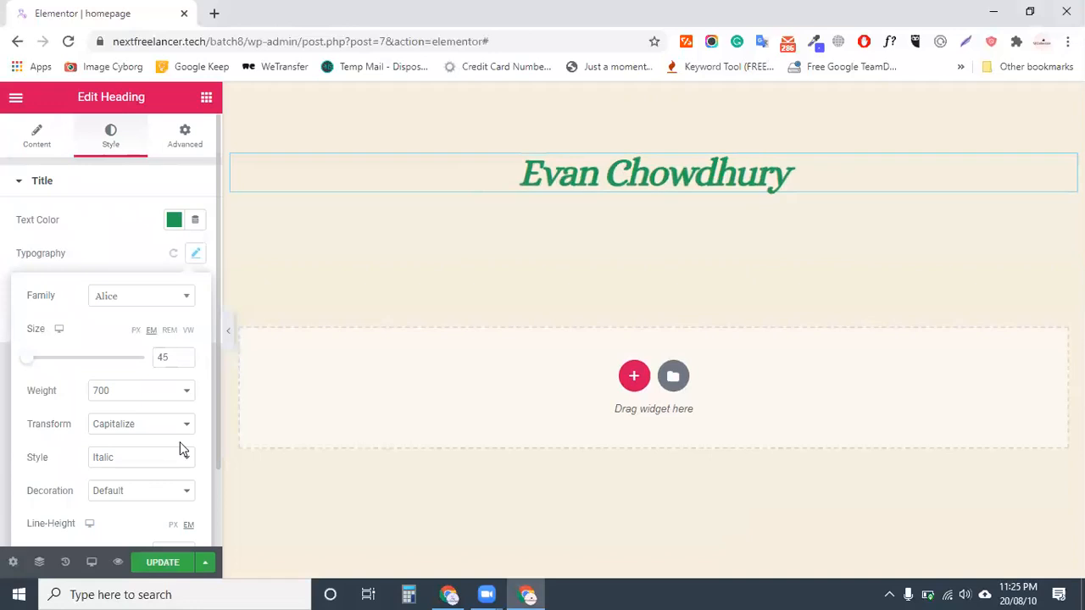
pyautogui.click(135, 330)
pyautogui.click(165, 357)
pyautogui.click(151, 331)
pyautogui.click(161, 356)
pyautogui.write('45')
pyautogui.doubleClick(178, 362)
pyautogui.press('BackSpace')
pyautogui.write('40')
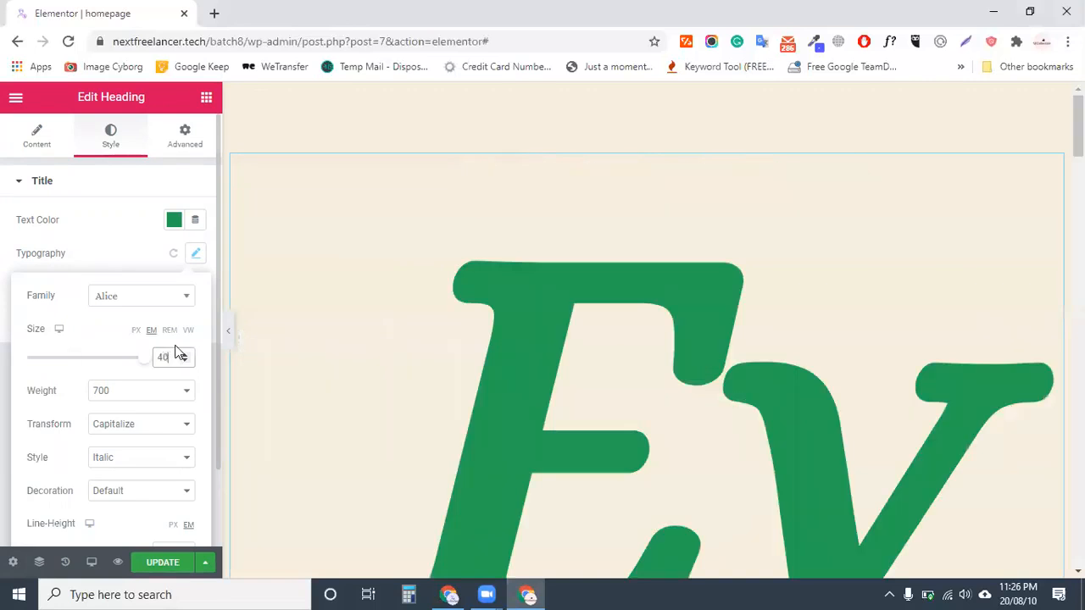
# Switch the heading size unit back to PX at 40 and save the page
pyautogui.scroll(-10, 552, 424)
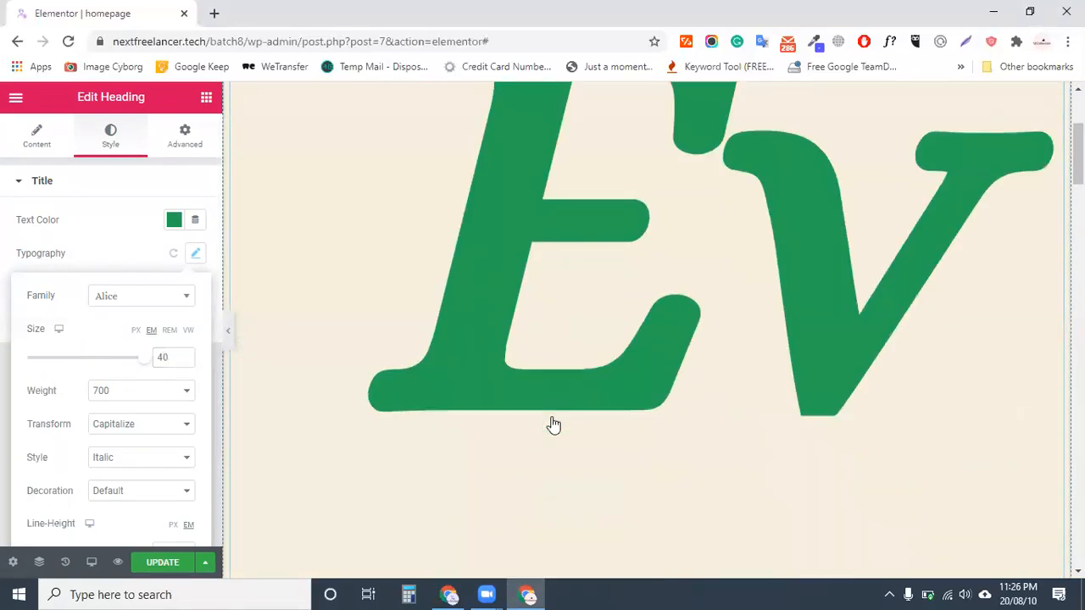
pyautogui.scroll(-5, 552, 424)
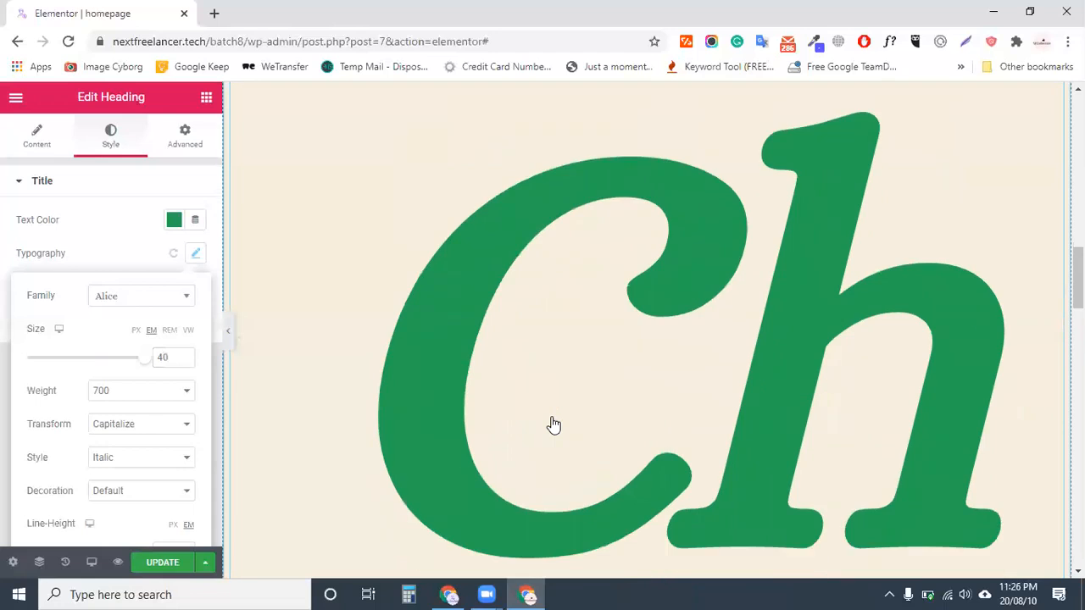
pyautogui.scroll(-15, 552, 424)
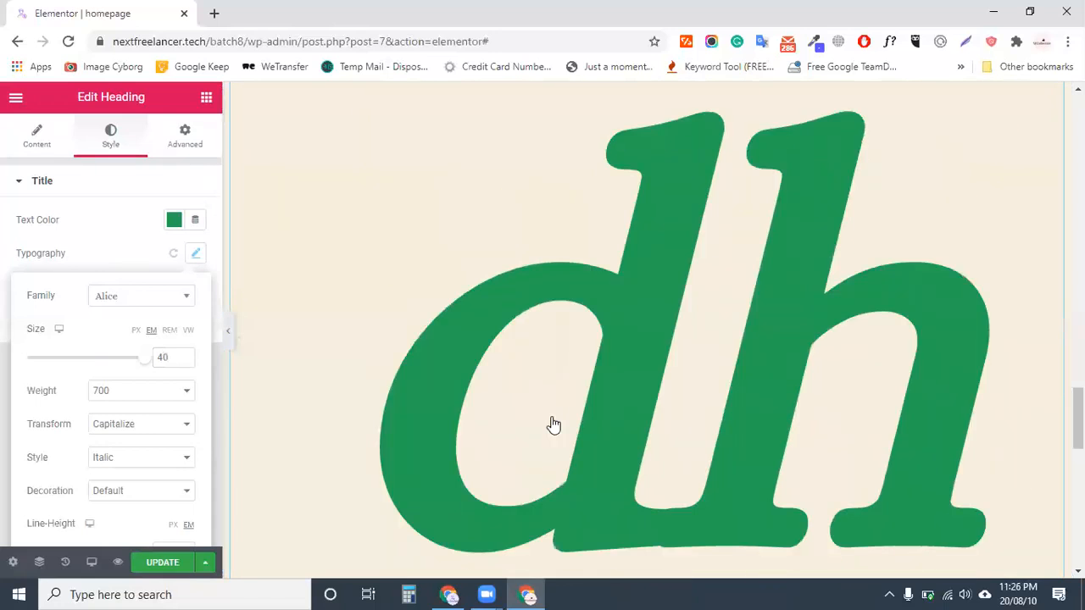
pyautogui.scroll(7, 512, 413)
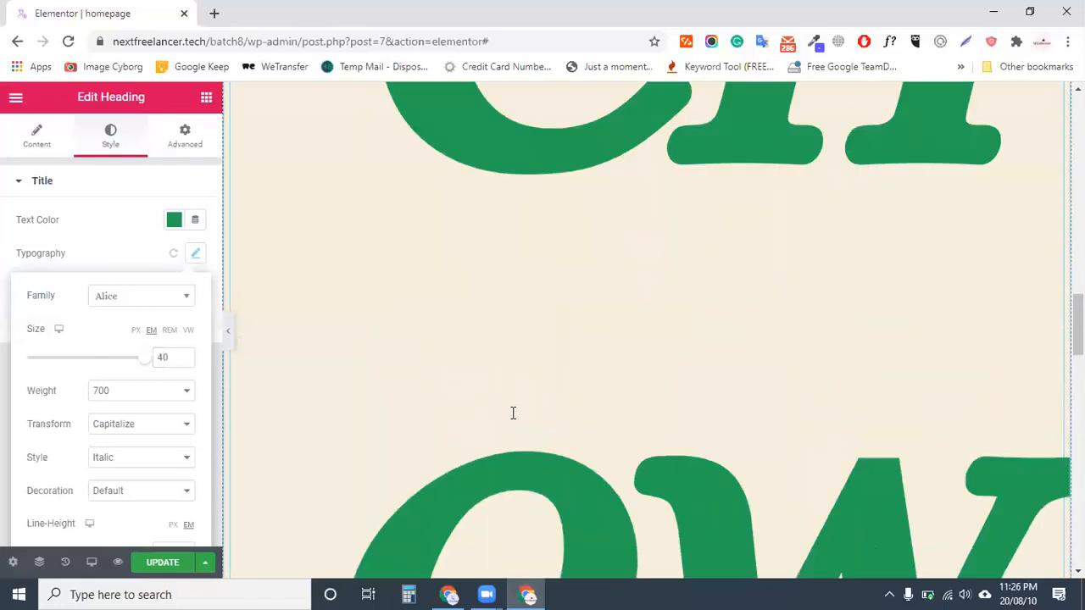
pyautogui.scroll(3, 513, 413)
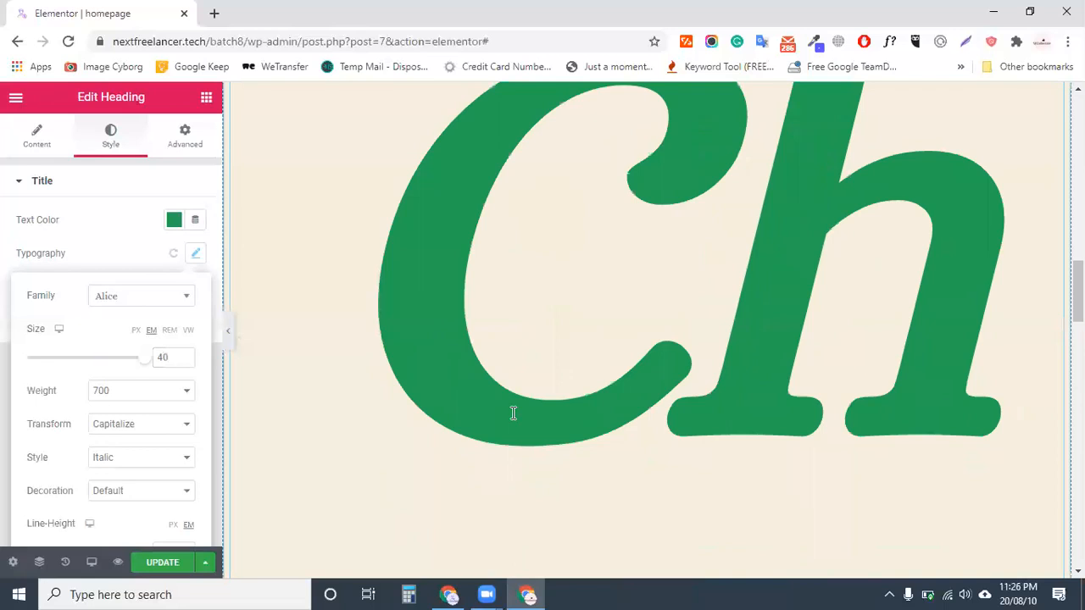
pyautogui.scroll(6, 513, 413)
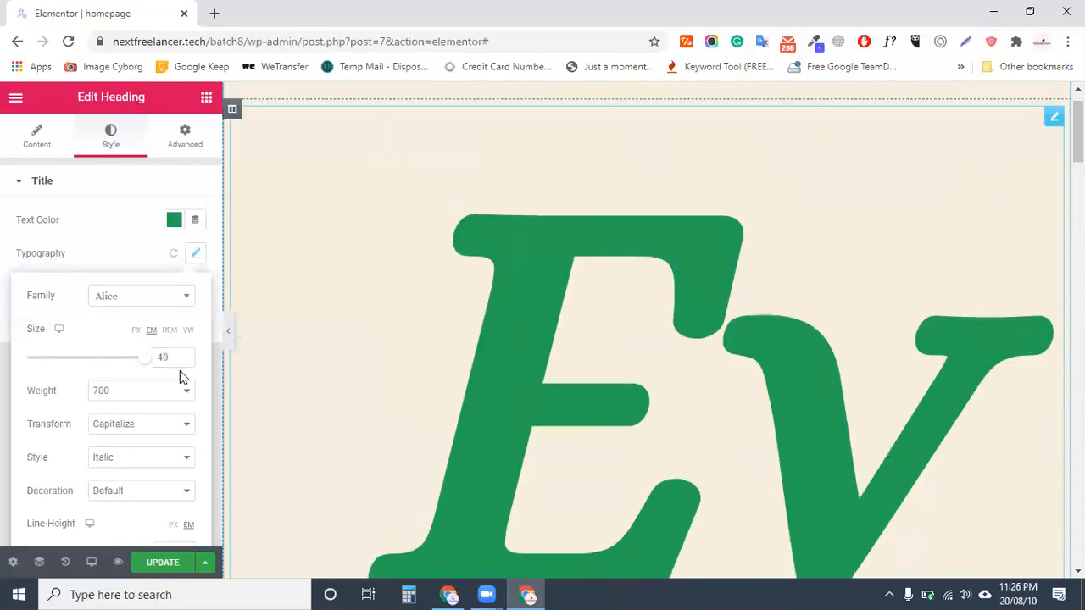
pyautogui.click(136, 329)
pyautogui.doubleClick(173, 358)
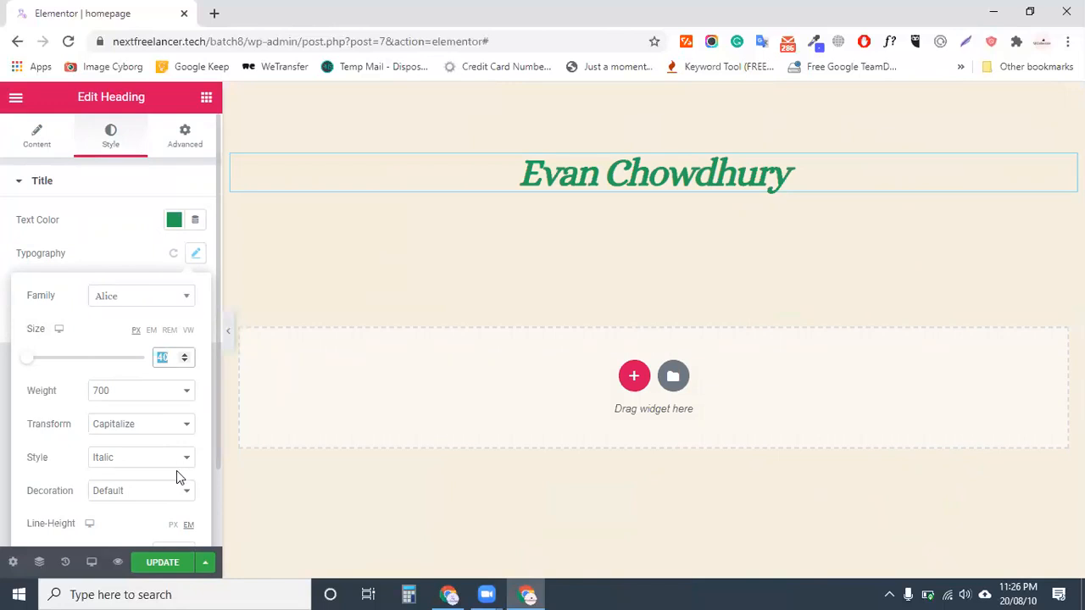
pyautogui.click(156, 566)
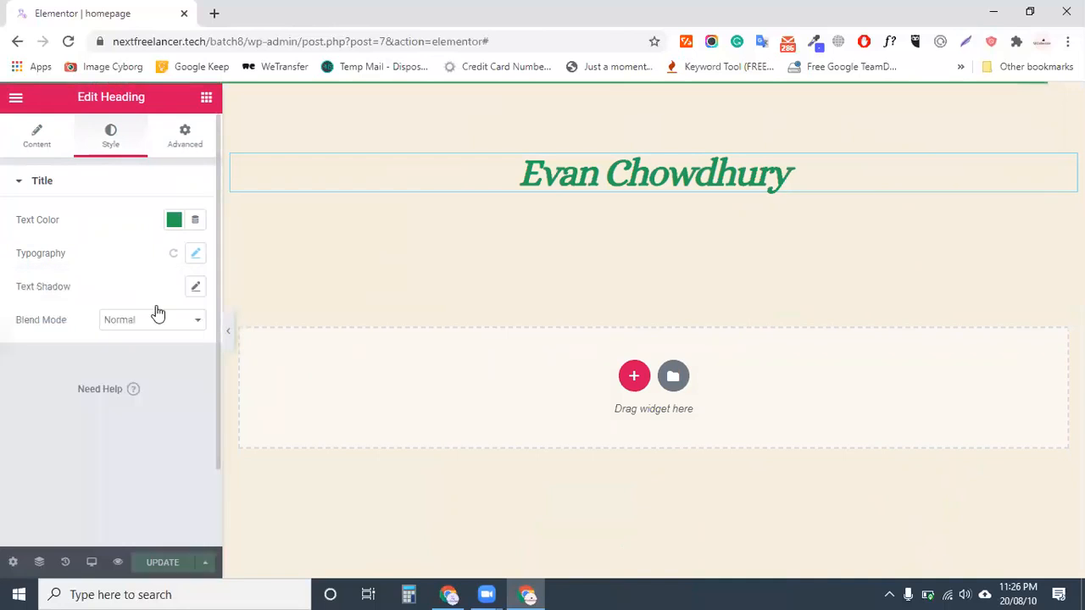
pyautogui.click(195, 254)
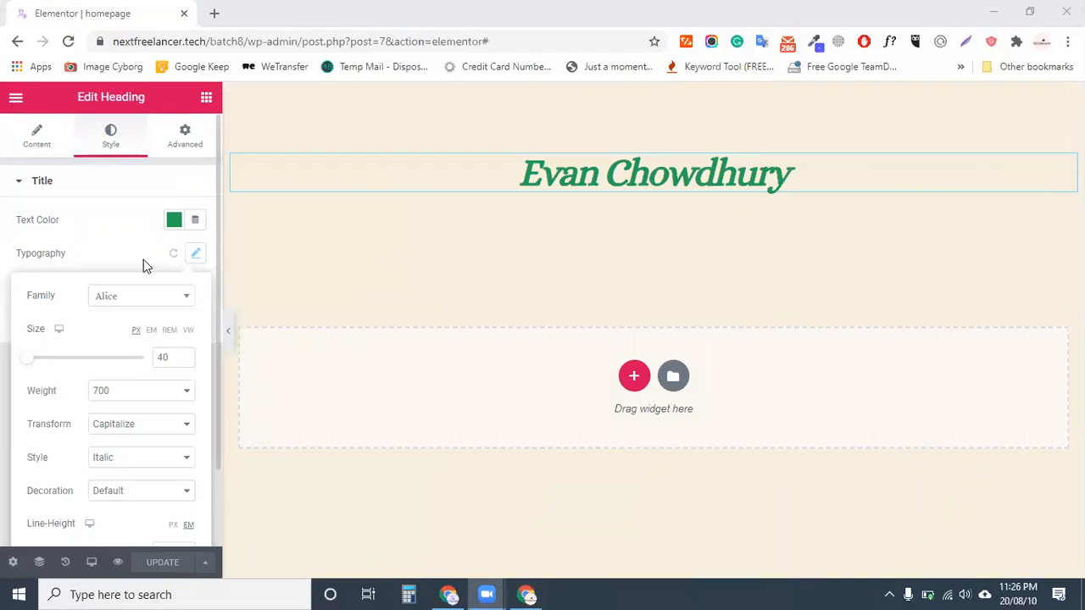
pyautogui.click(213, 261)
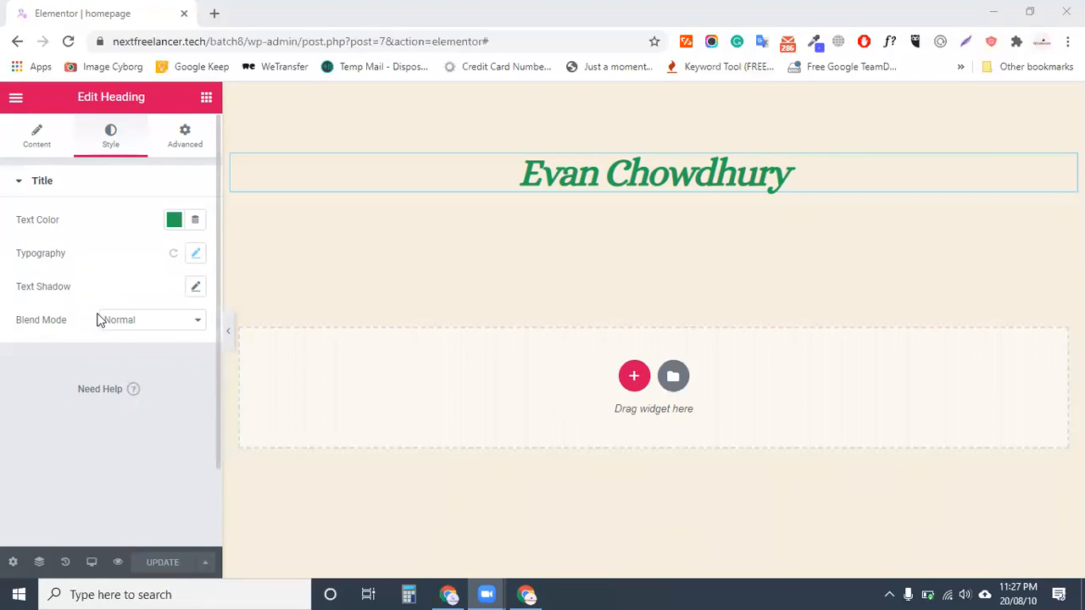
# Enable a text shadow on the heading and experiment with its blur and offset values
pyautogui.click(196, 288)
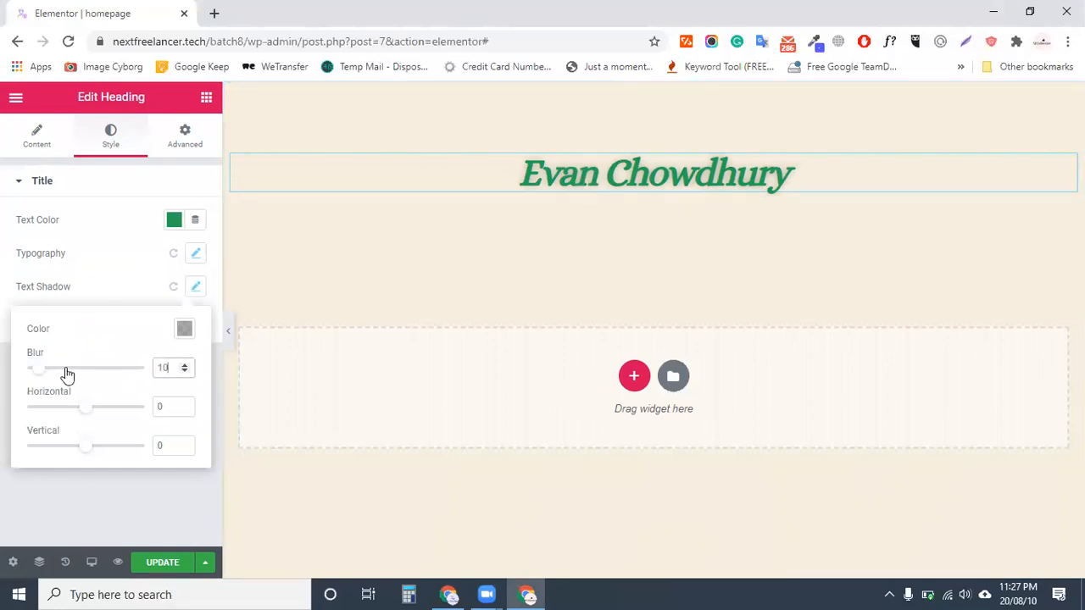
pyautogui.moveTo(40, 373); pyautogui.dragTo(83, 371)
pyautogui.moveTo(110, 414); pyautogui.dragTo(49, 409)
pyautogui.moveTo(97, 445)
pyautogui.mouseDown()
pyautogui.moveTo(126, 445)
pyautogui.moveTo(85, 446)
pyautogui.mouseUp()
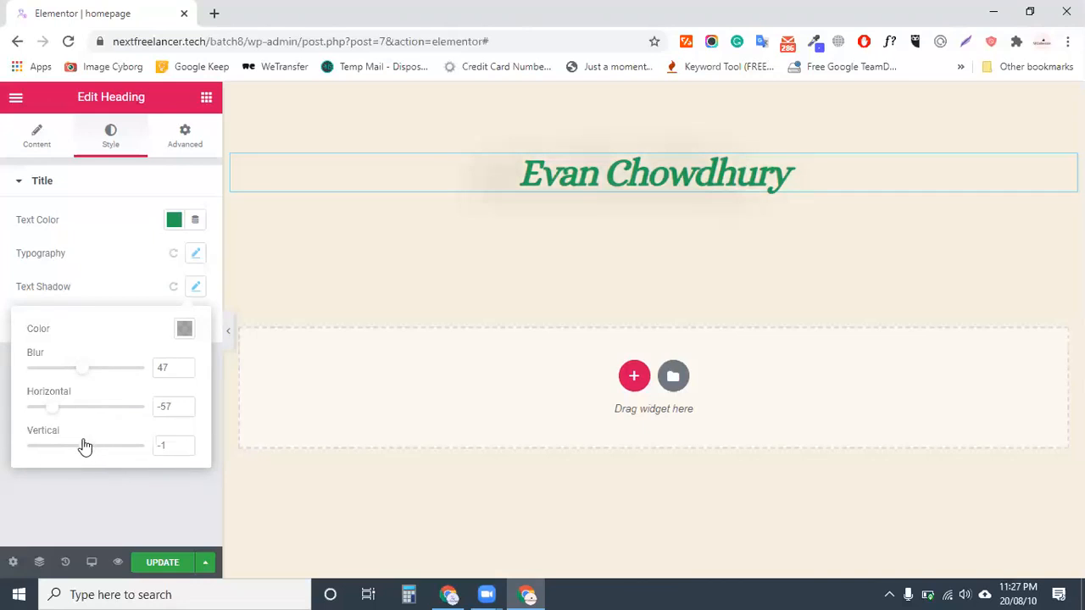
pyautogui.moveTo(56, 408); pyautogui.dragTo(145, 412)
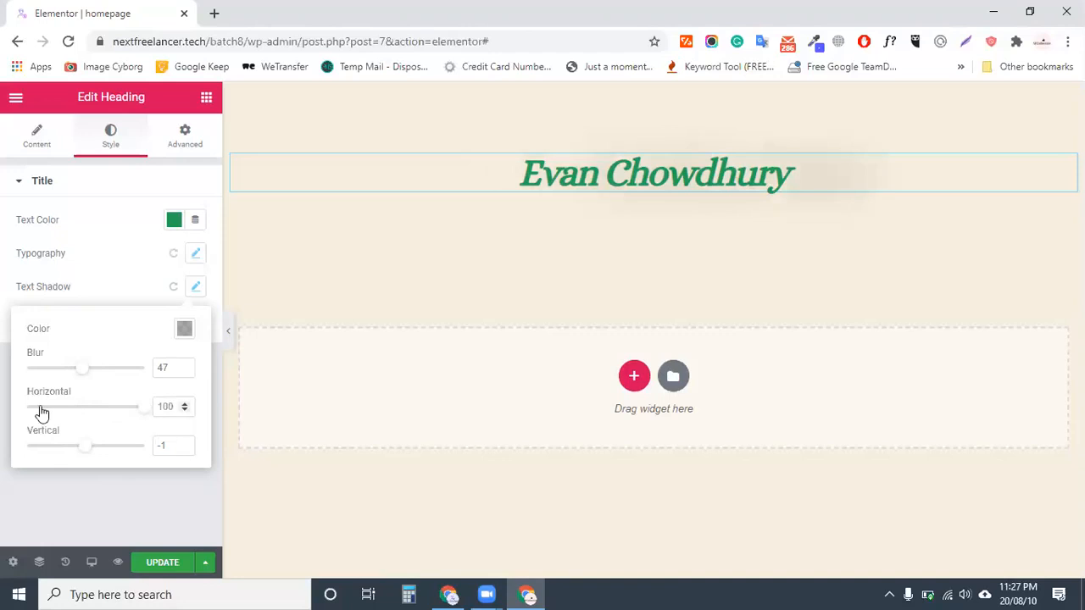
pyautogui.click(60, 410)
pyautogui.click(123, 410)
pyautogui.click(53, 408)
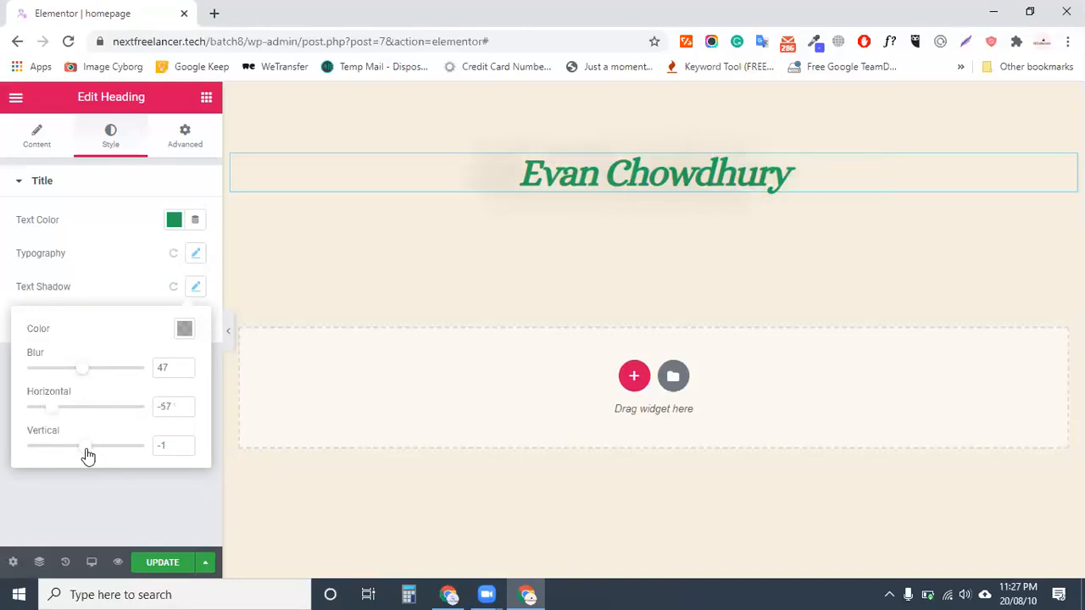
pyautogui.click(31, 449)
pyautogui.click(144, 447)
pyautogui.moveTo(42, 446); pyautogui.dragTo(86, 448)
pyautogui.moveTo(53, 409); pyautogui.dragTo(106, 407)
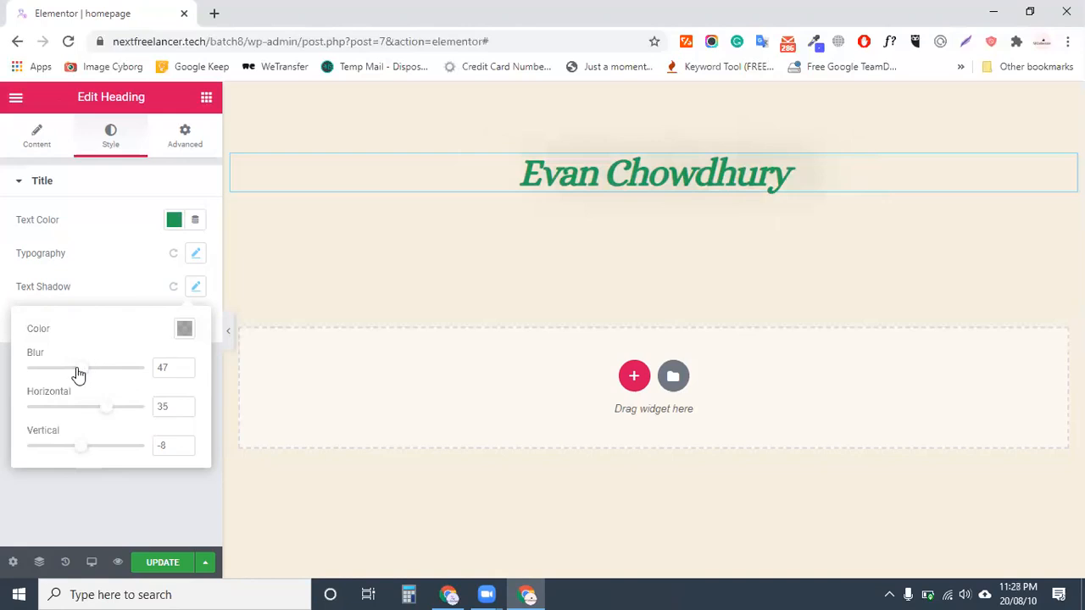
pyautogui.moveTo(77, 373); pyautogui.dragTo(27, 373)
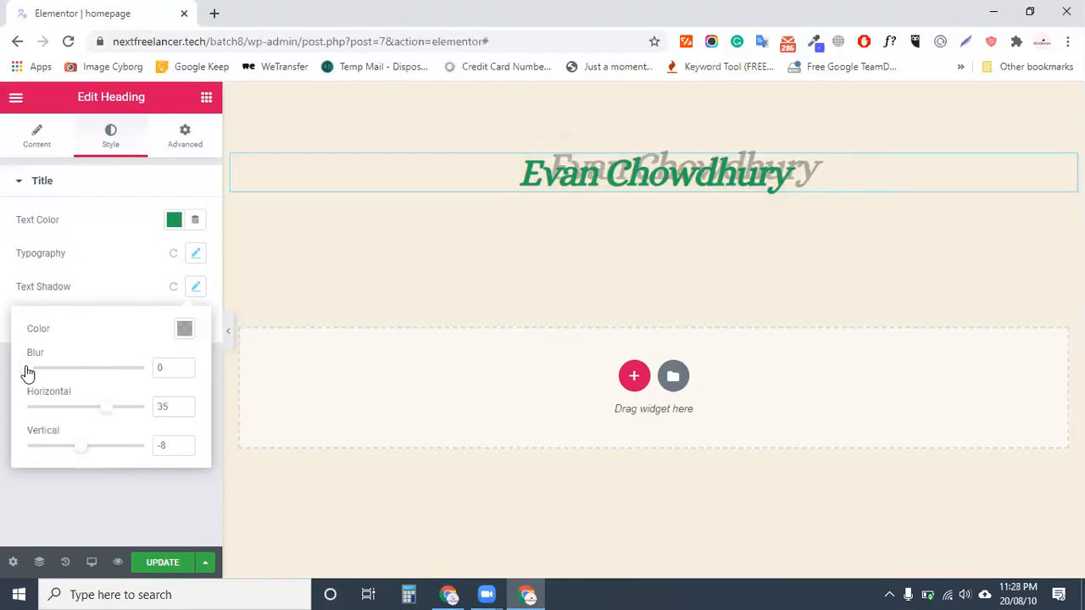
# Settle the shadow at blur 14, horizontal 3, vertical 1 and save the page
pyautogui.moveTo(117, 373); pyautogui.dragTo(60, 370)
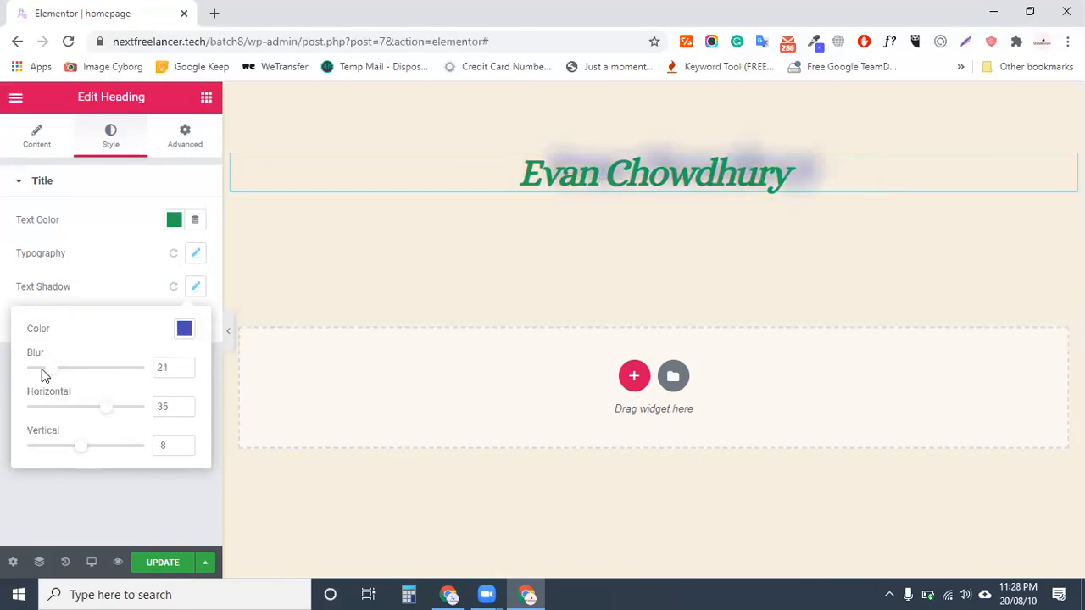
pyautogui.moveTo(41, 369); pyautogui.dragTo(39, 369)
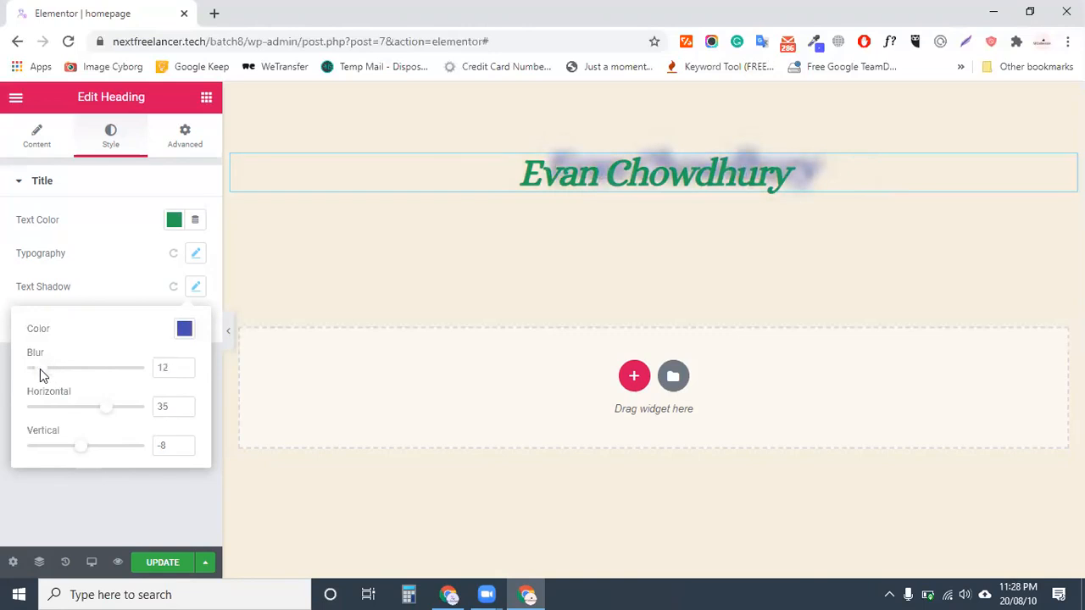
pyautogui.moveTo(40, 369); pyautogui.dragTo(37, 368)
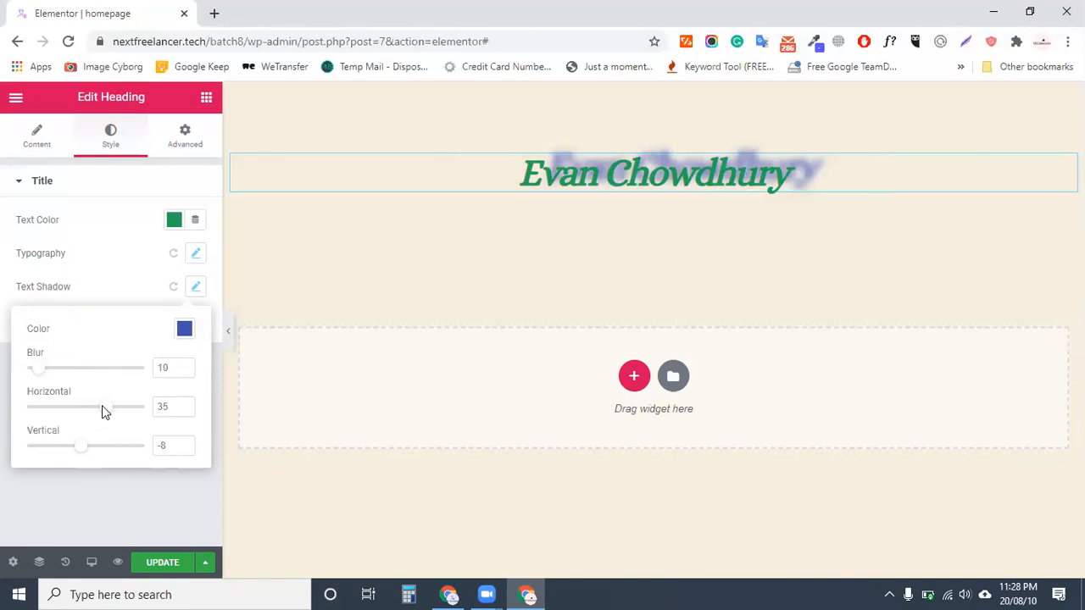
pyautogui.moveTo(102, 407); pyautogui.dragTo(88, 406)
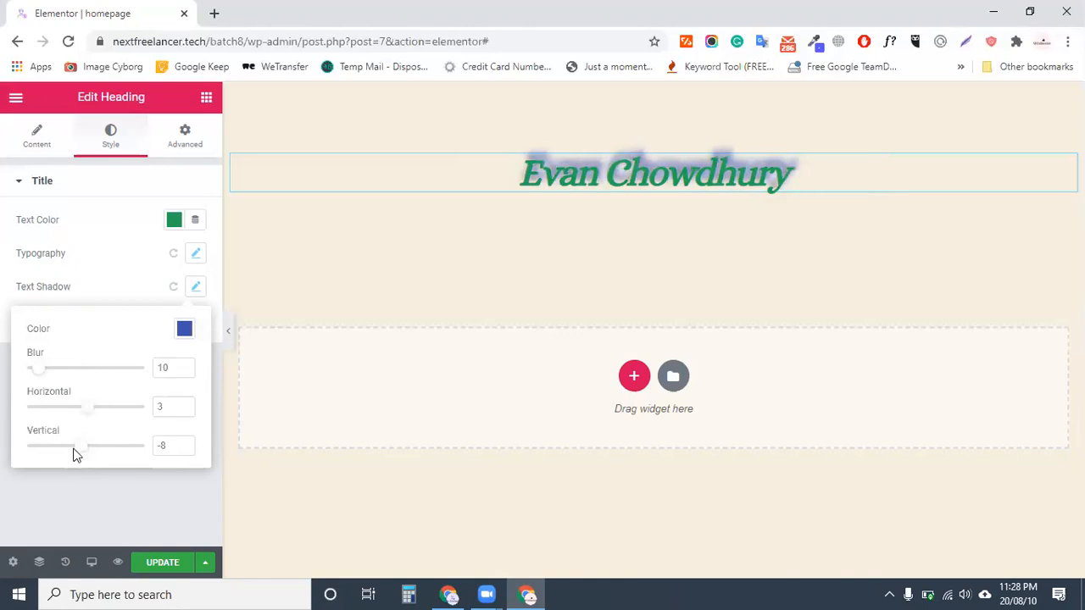
pyautogui.moveTo(76, 448); pyautogui.dragTo(87, 449)
pyautogui.moveTo(39, 369); pyautogui.dragTo(46, 369)
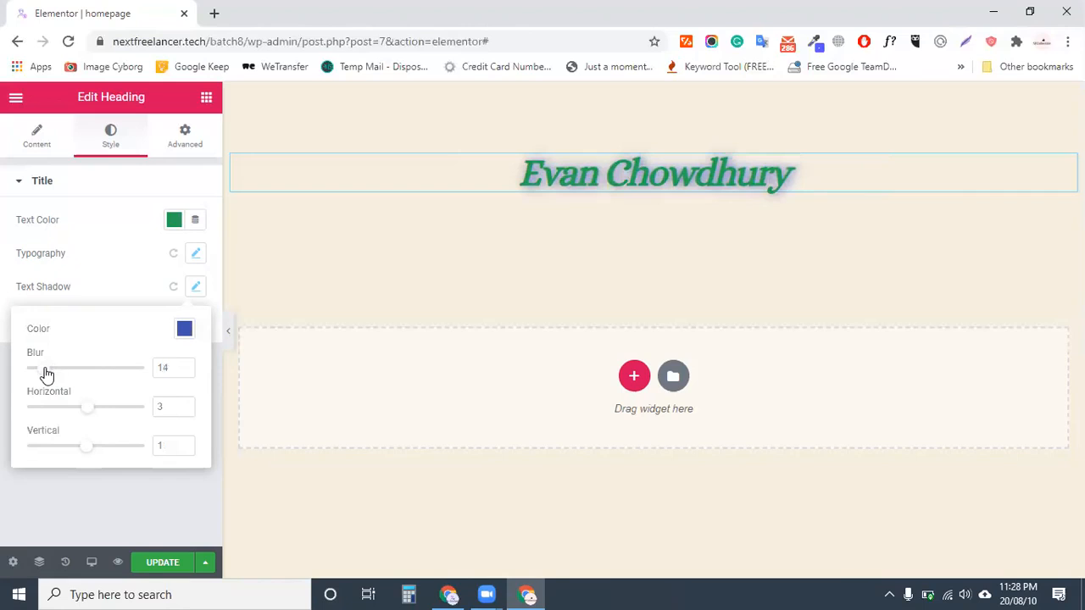
pyautogui.click(157, 564)
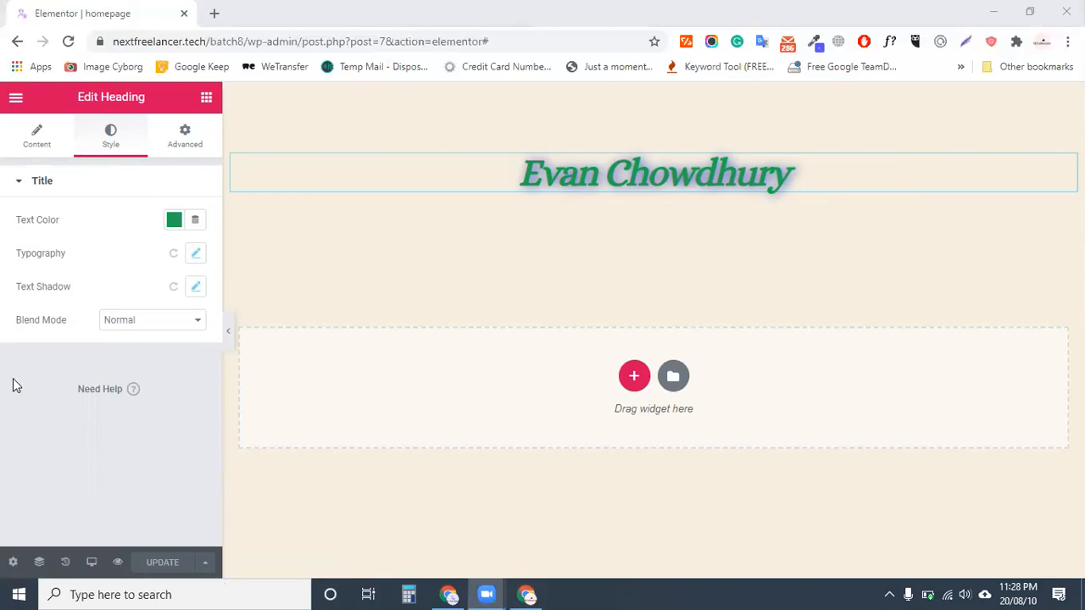
# Keep Normal blend mode, make the heading an H1 after trying H3–H5, save, and add a section
pyautogui.click(133, 322)
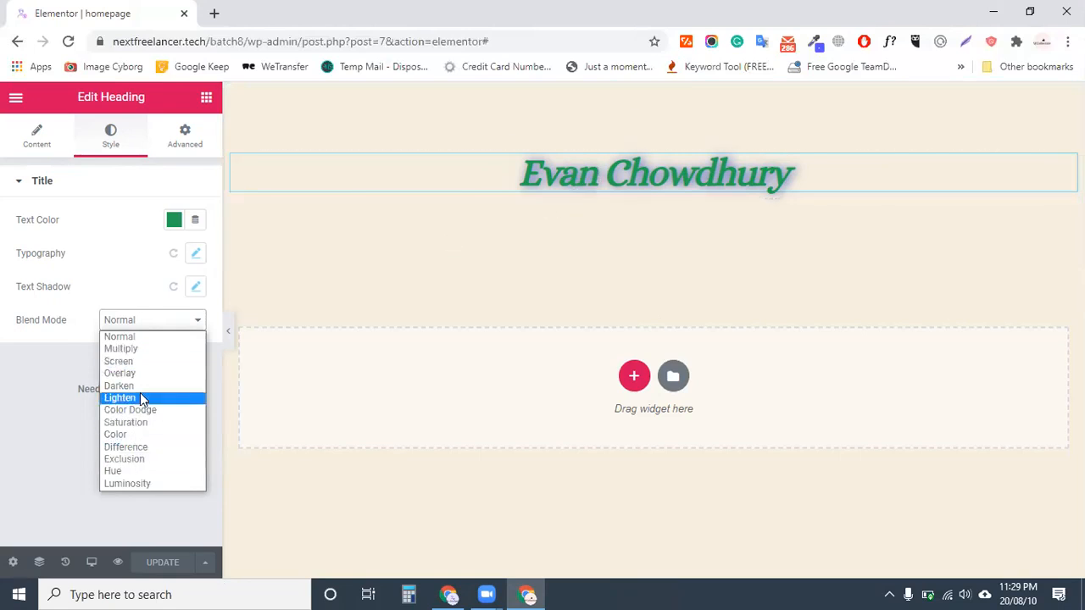
pyautogui.click(120, 337)
pyautogui.click(36, 135)
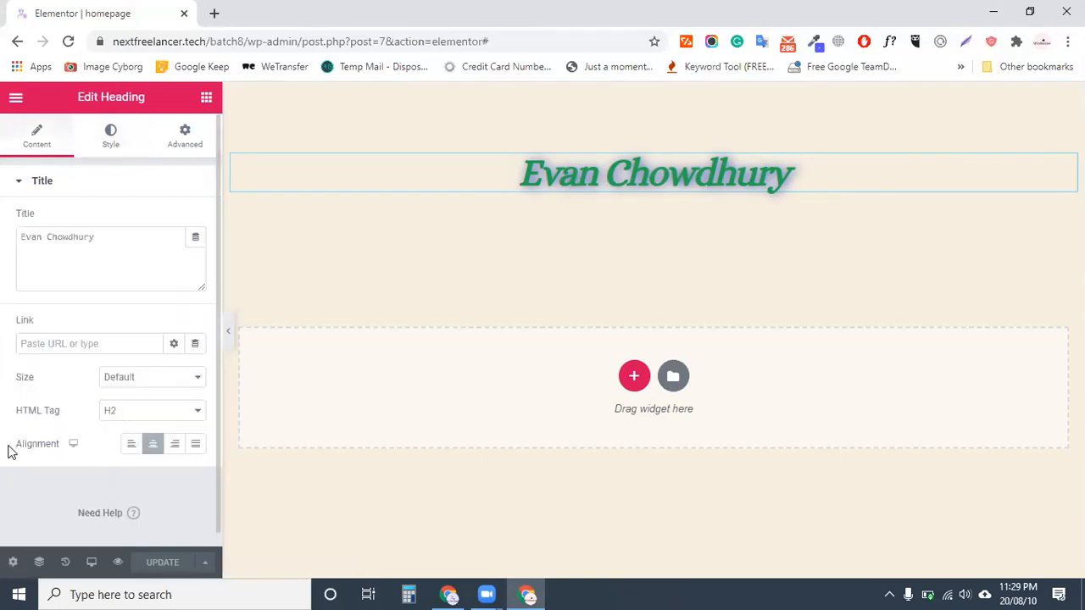
pyautogui.click(138, 420)
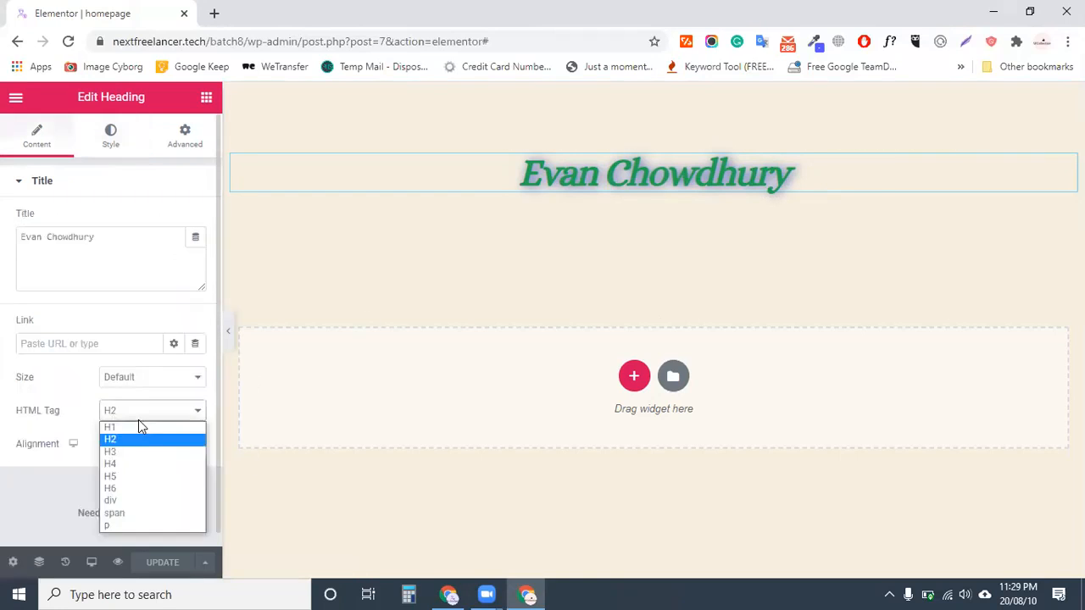
pyautogui.click(125, 452)
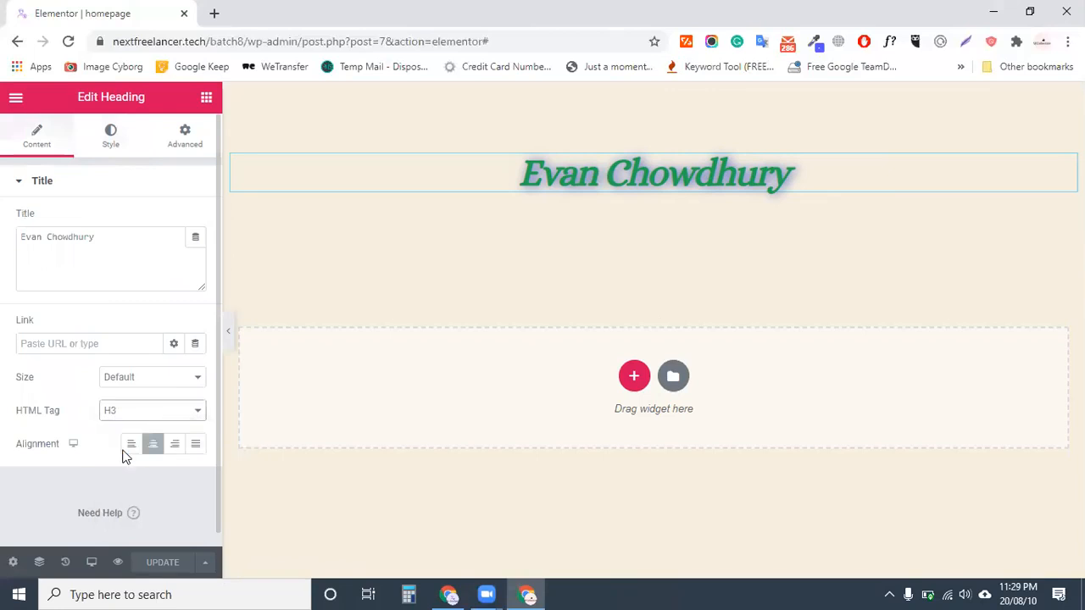
pyautogui.click(140, 412)
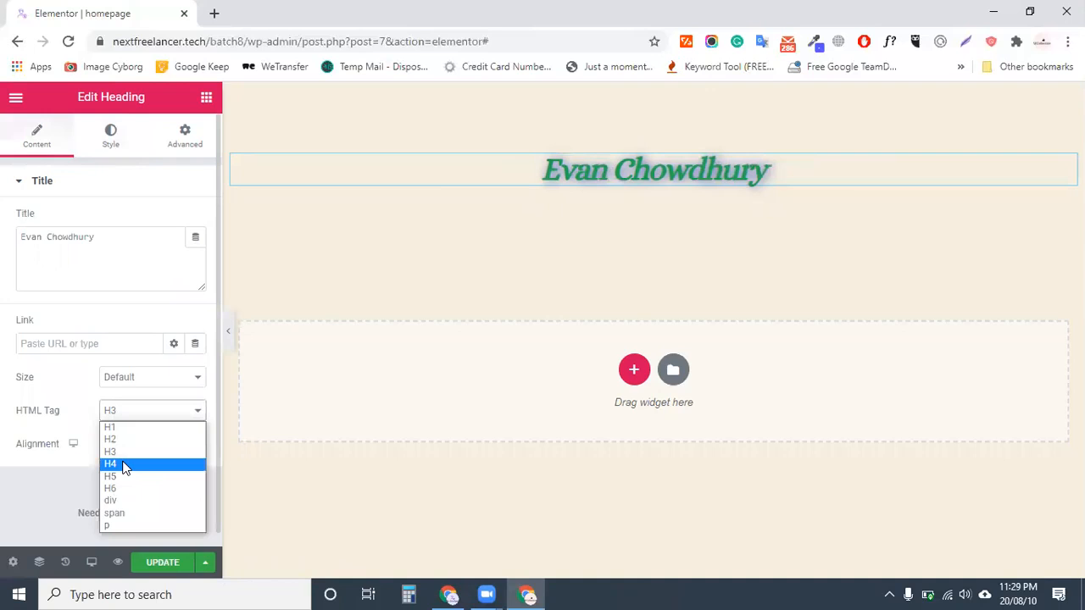
pyautogui.click(122, 466)
pyautogui.click(136, 413)
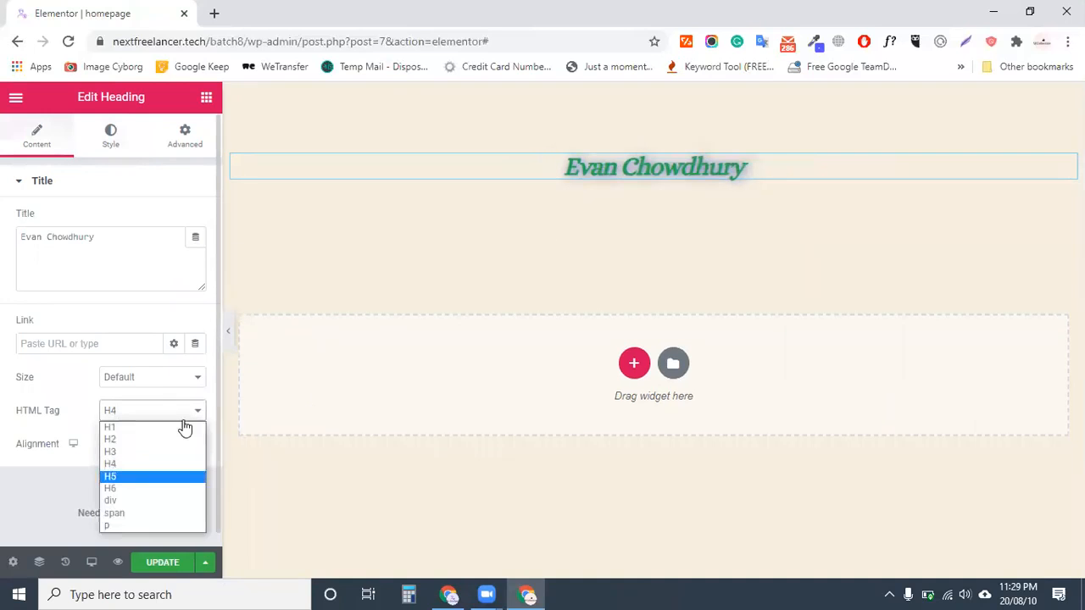
pyautogui.click(144, 476)
pyautogui.click(138, 414)
pyautogui.click(127, 429)
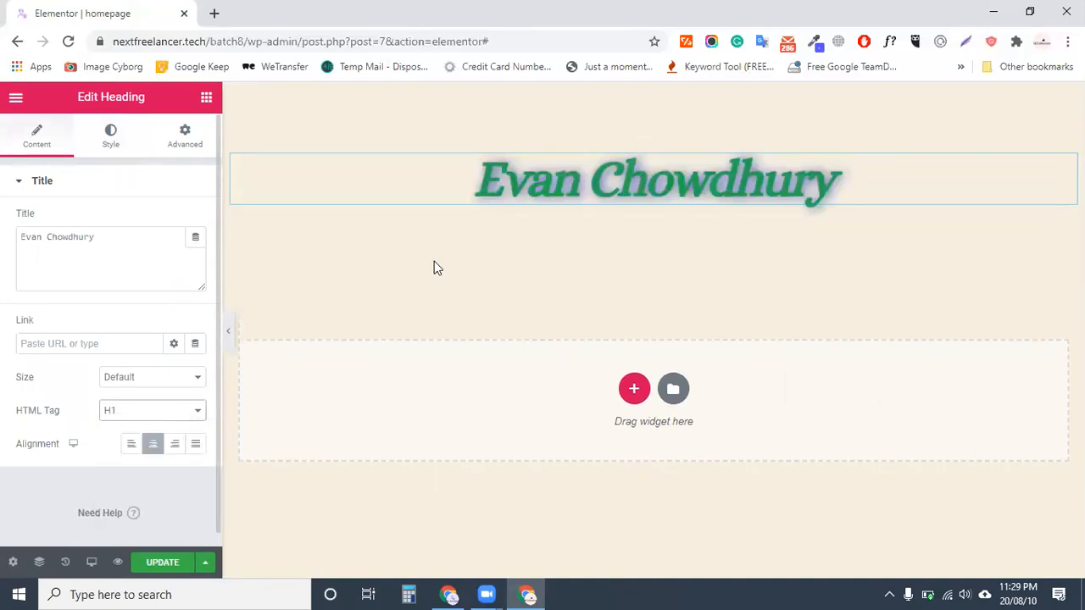
pyautogui.click(143, 561)
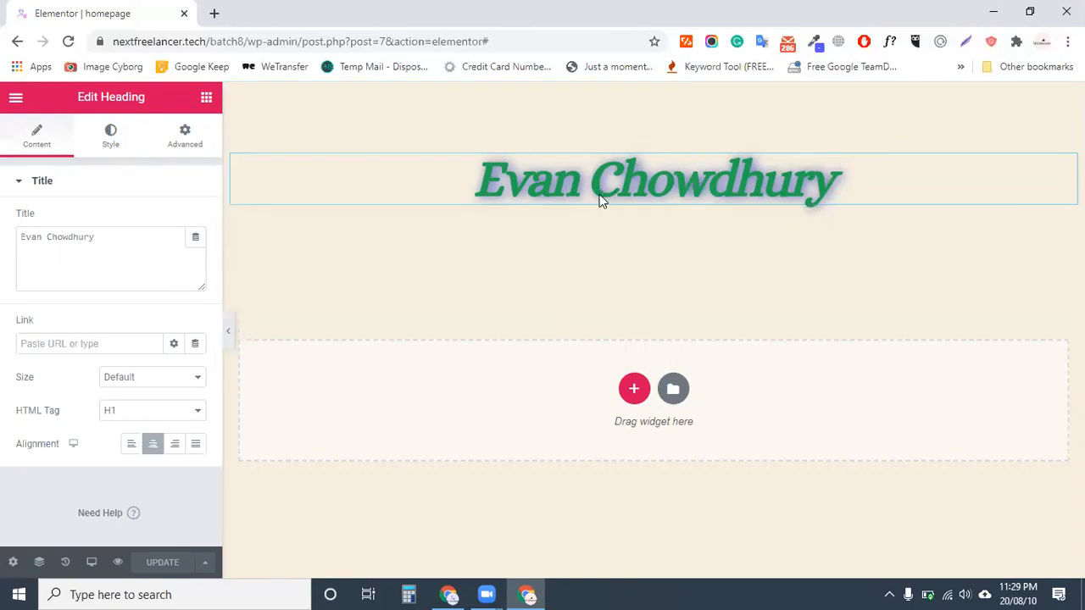
pyautogui.click(634, 391)
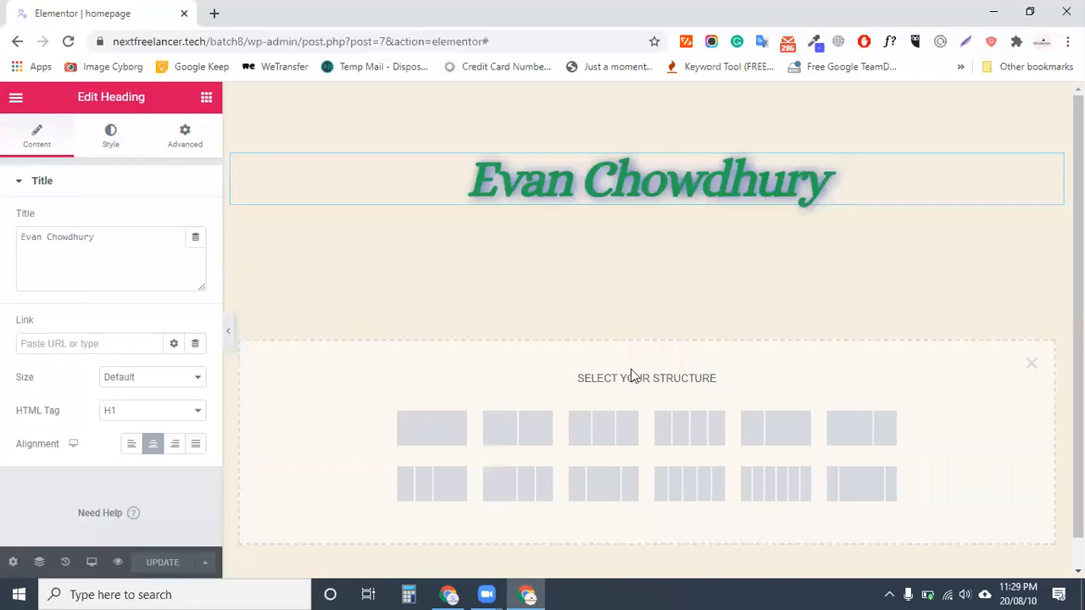
# Choose the 50/50 two-column structure for the new section
pyautogui.click(516, 432)
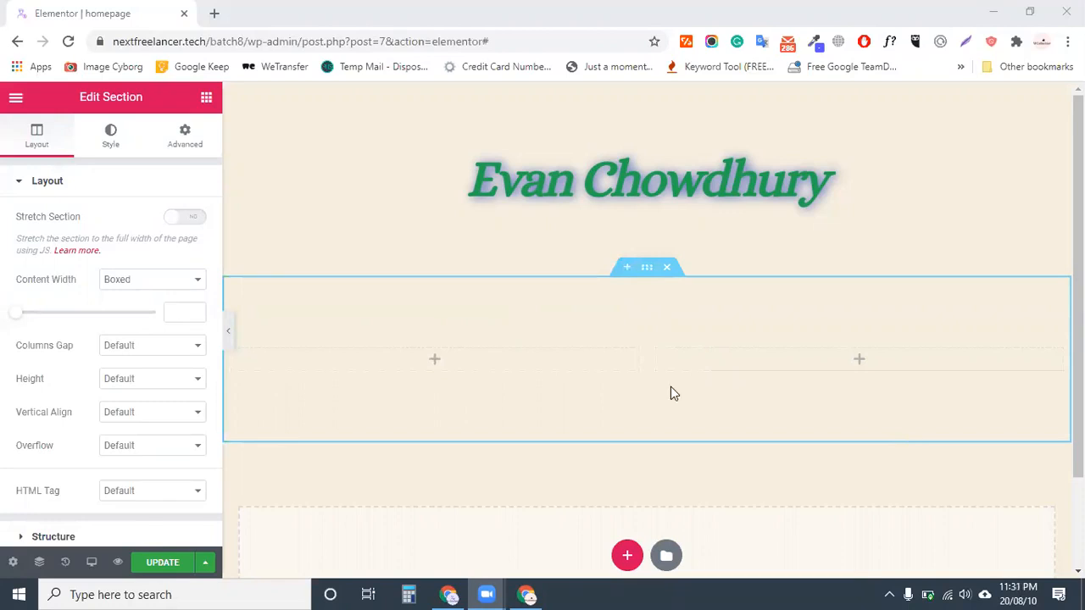
# Select the empty two-column section and dismiss the Meet Right Click tip
pyautogui.click(649, 269)
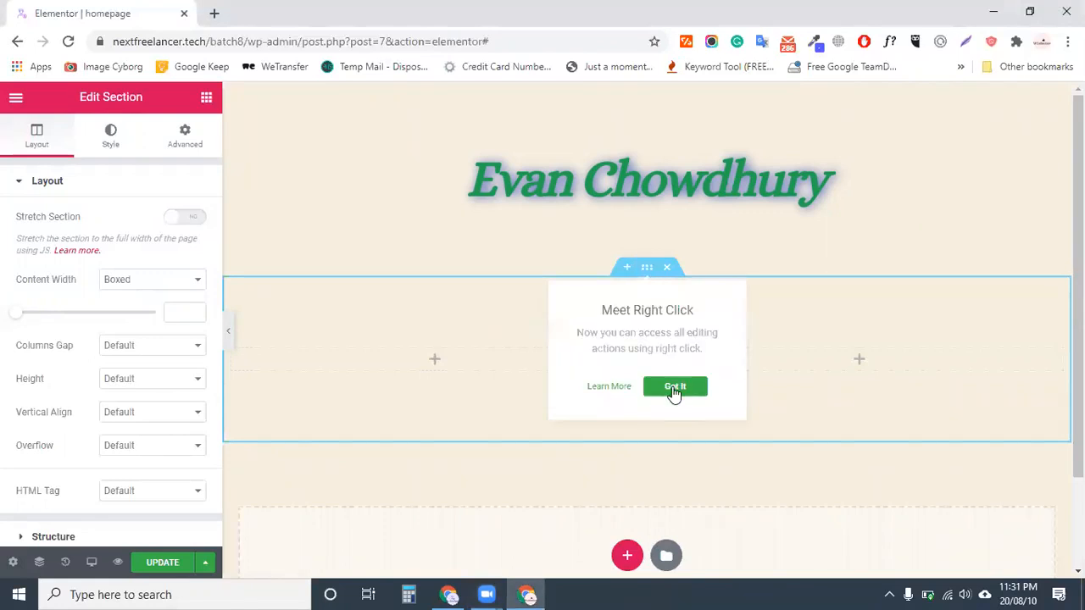
pyautogui.click(674, 388)
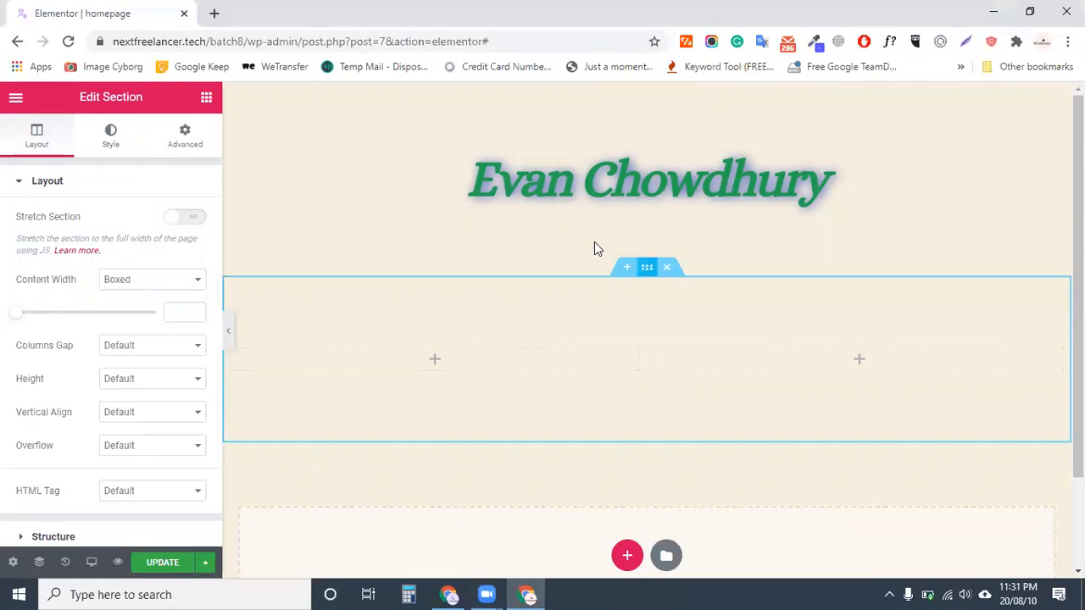
# Give the section a Classic background using the uploaded purple freelancing course banner PNG
pyautogui.click(102, 141)
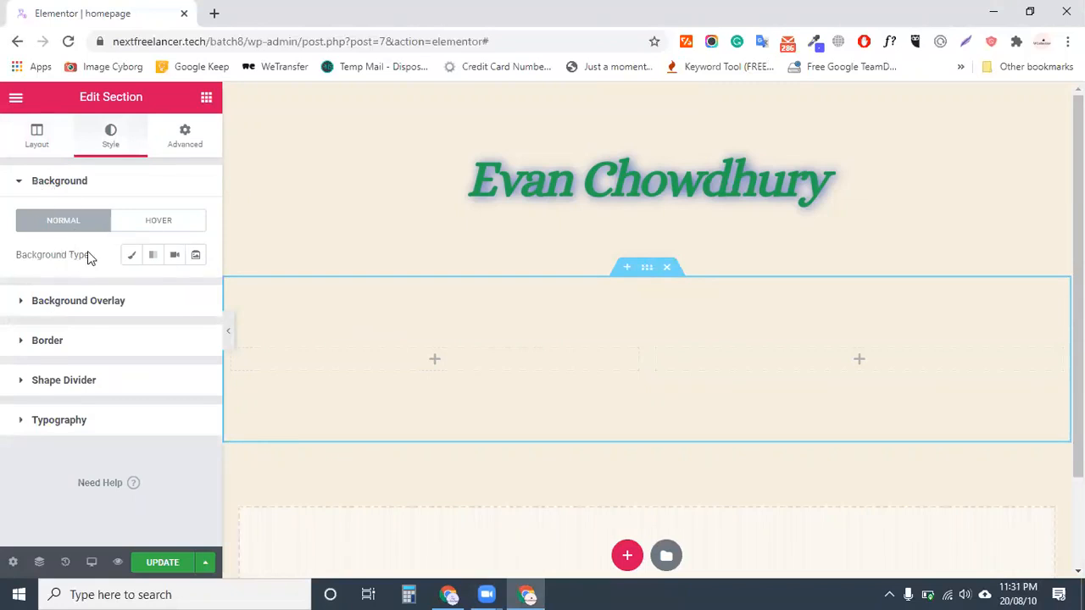
pyautogui.click(130, 258)
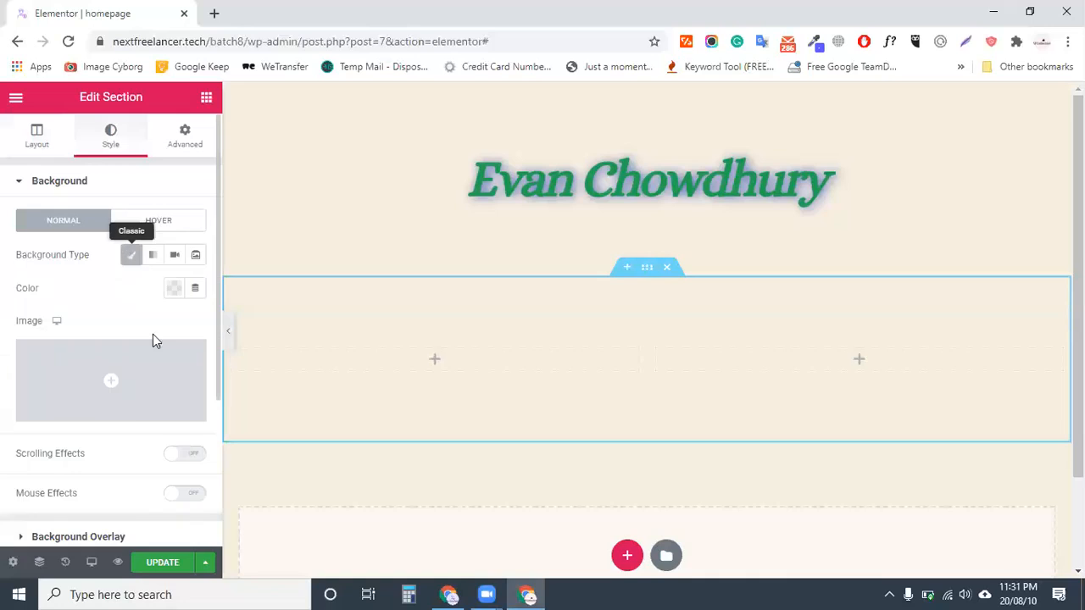
pyautogui.click(122, 383)
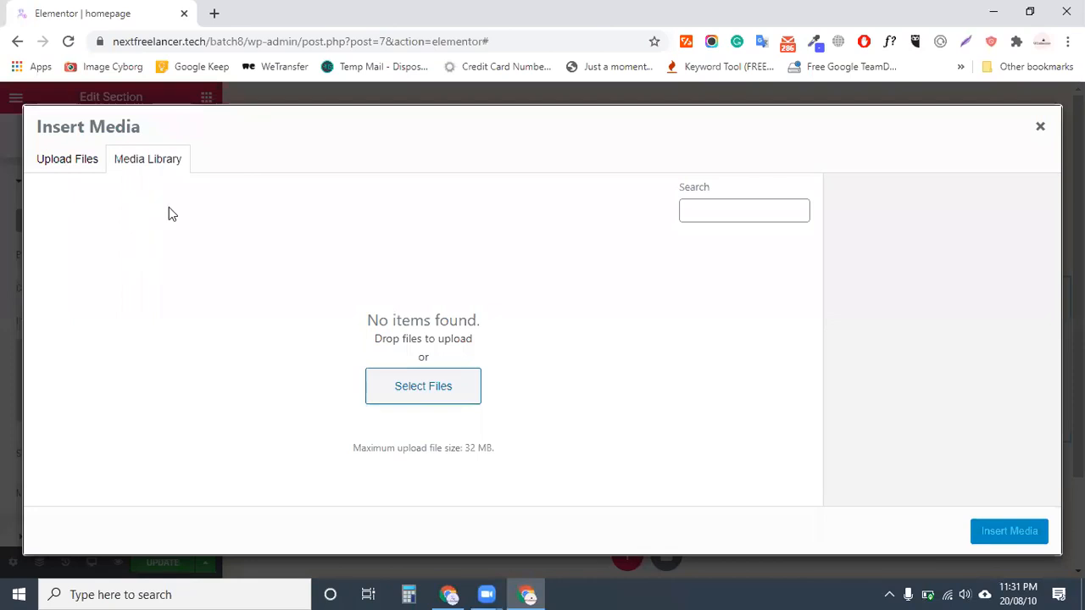
pyautogui.click(59, 173)
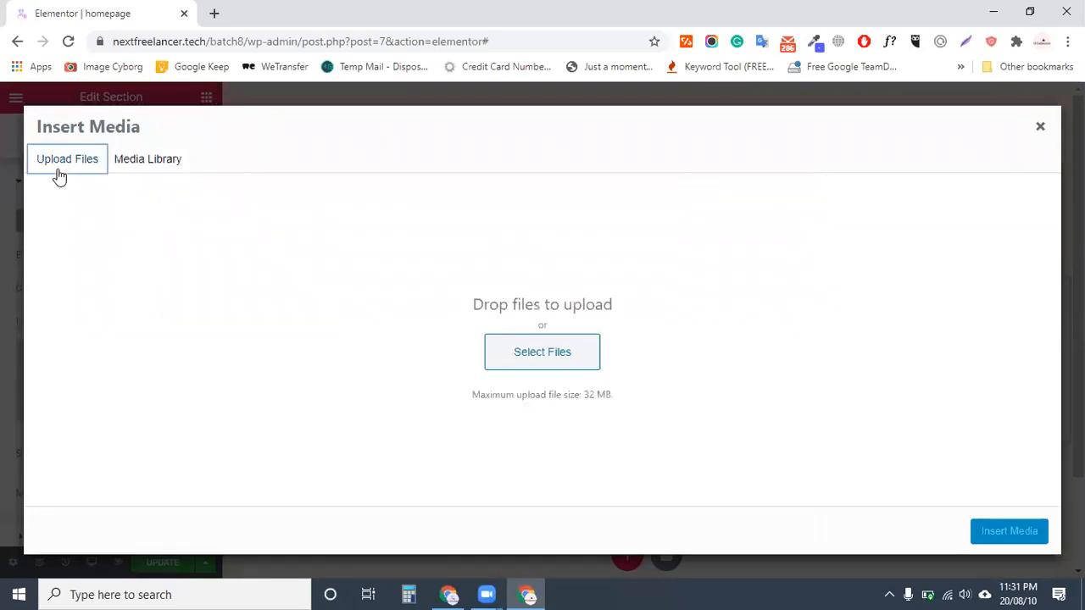
pyautogui.click(520, 360)
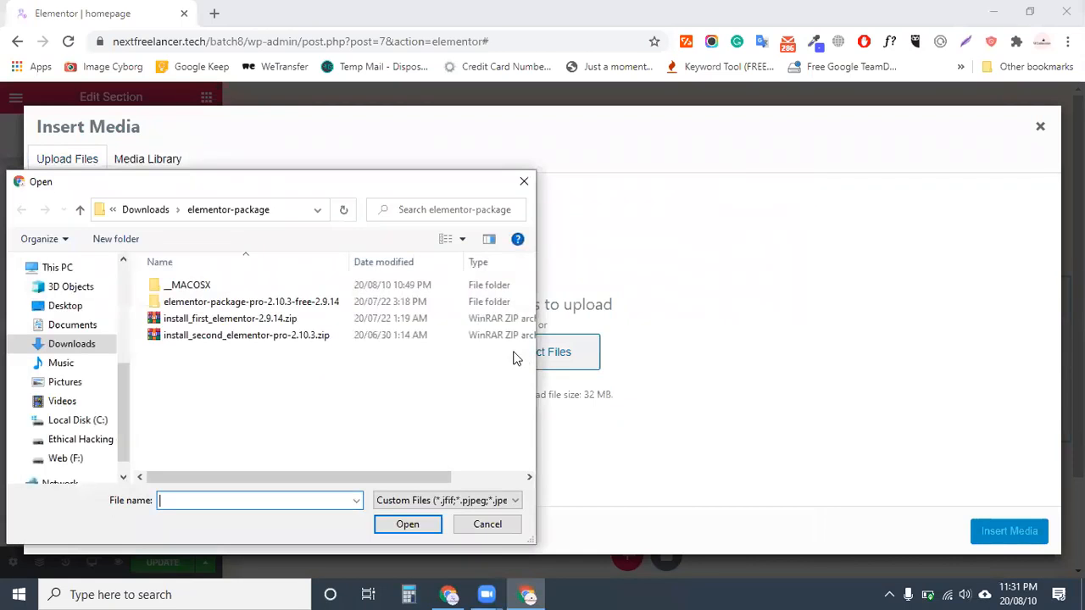
pyautogui.scroll(-6, 274, 373)
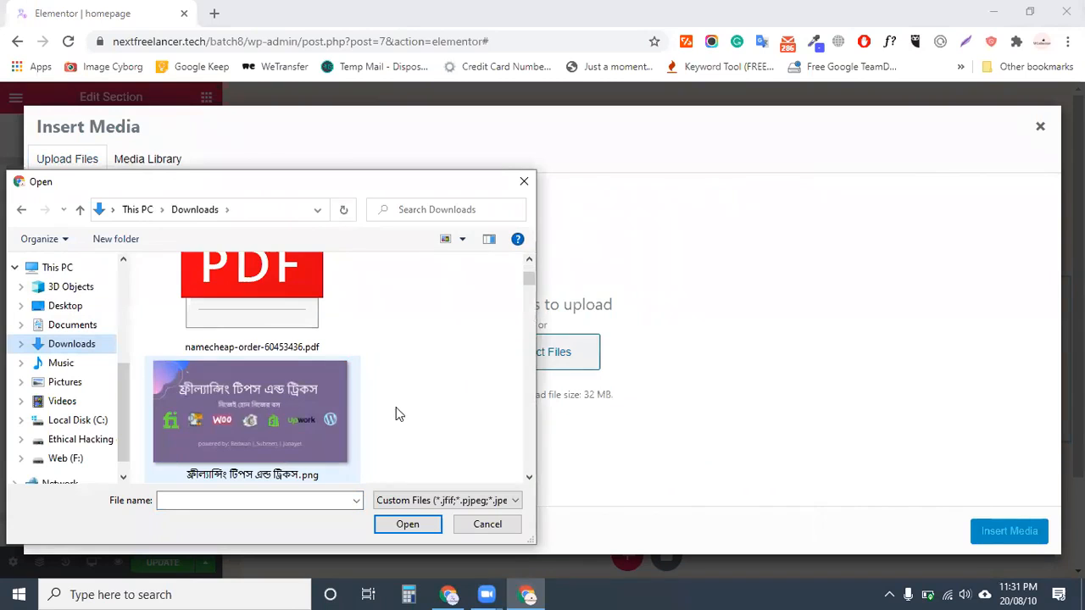
pyautogui.scroll(-2, 405, 418)
pyautogui.click(221, 329)
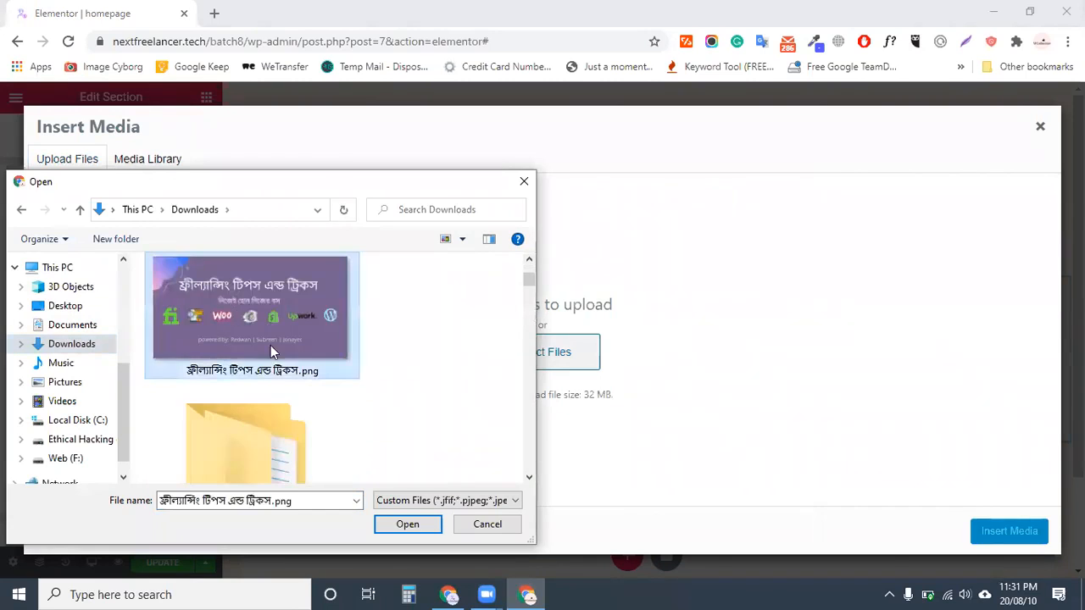
pyautogui.click(408, 523)
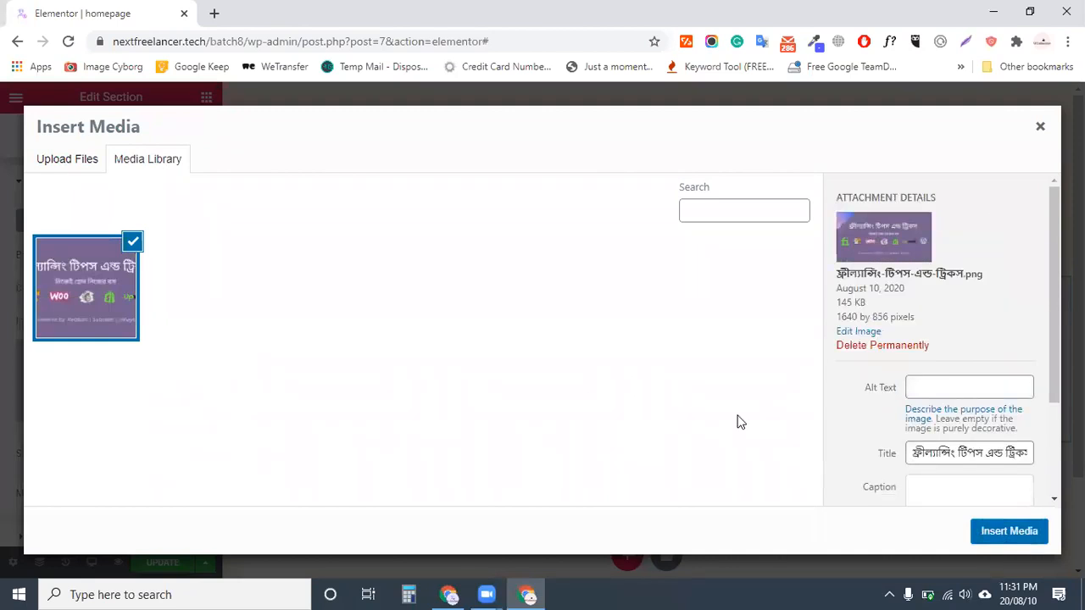
pyautogui.click(990, 534)
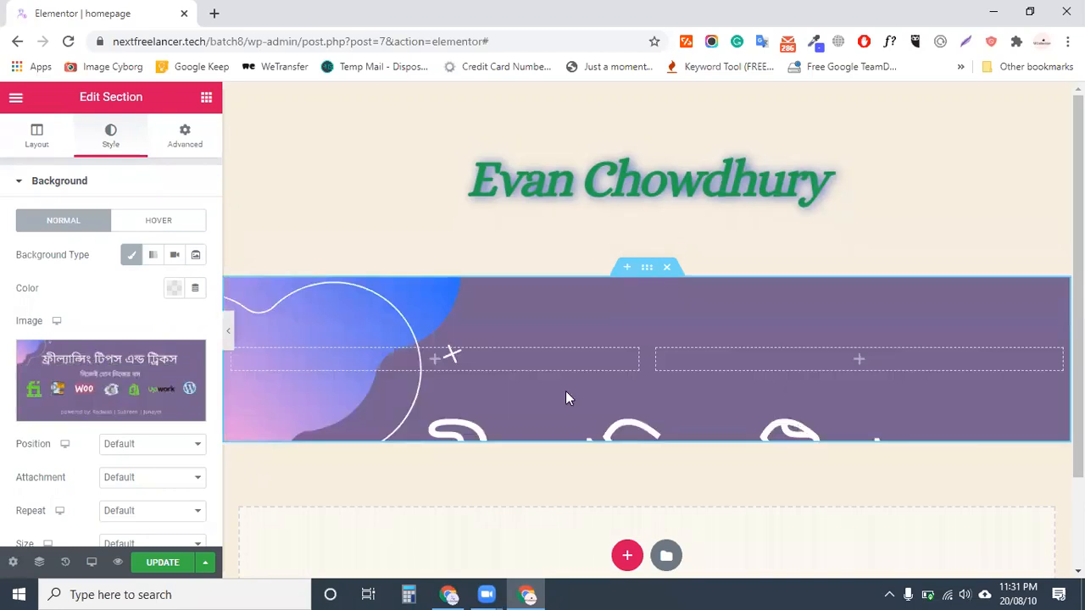
# Set the background image to Center Center position, No-repeat and Cover size
pyautogui.scroll(-1, 445, 356)
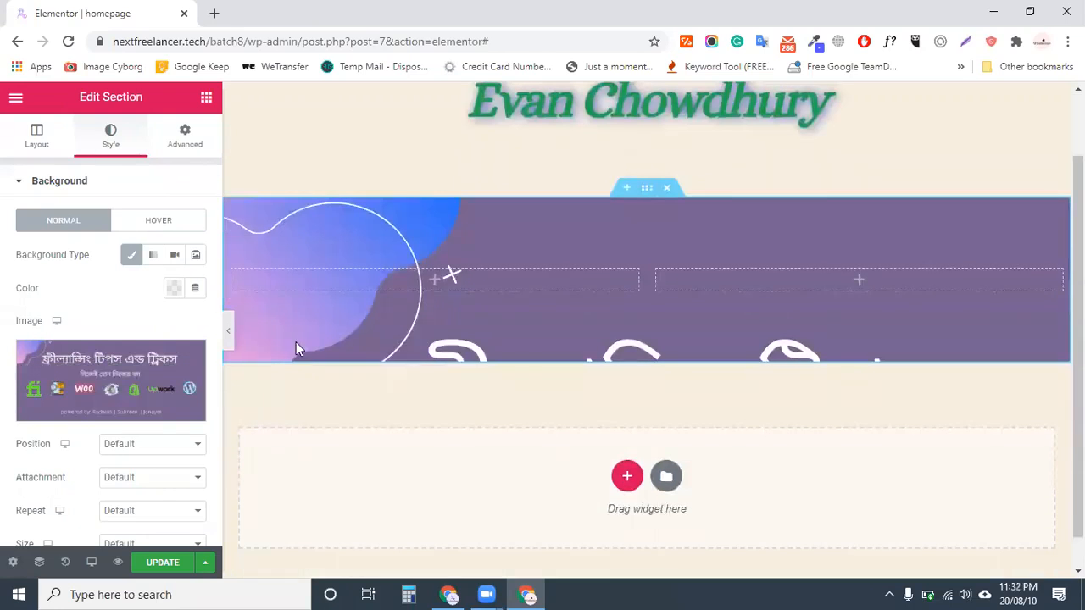
pyautogui.scroll(-1, 122, 380)
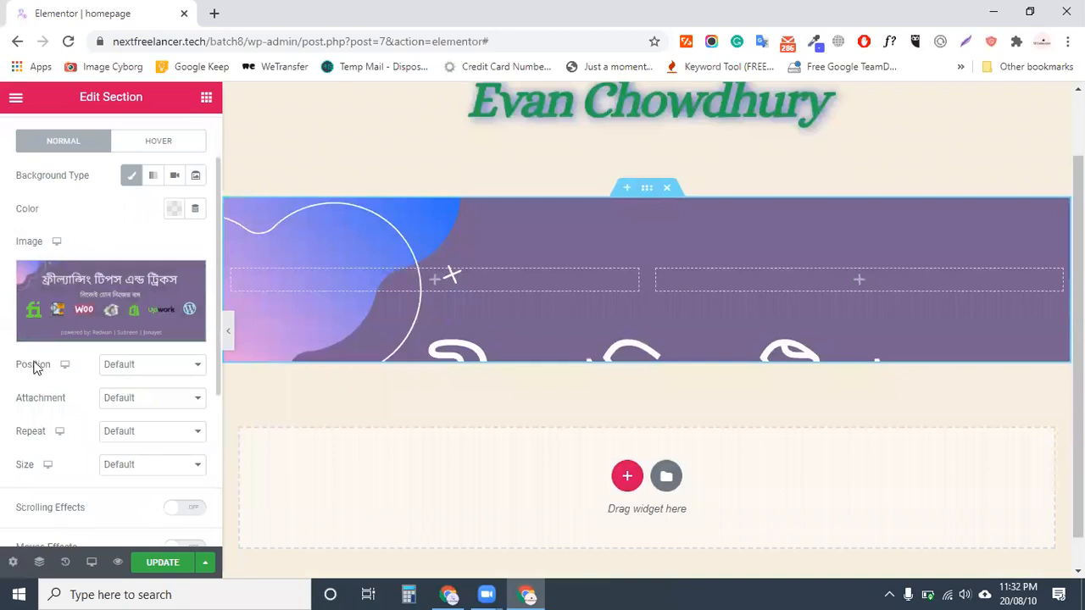
pyautogui.click(143, 373)
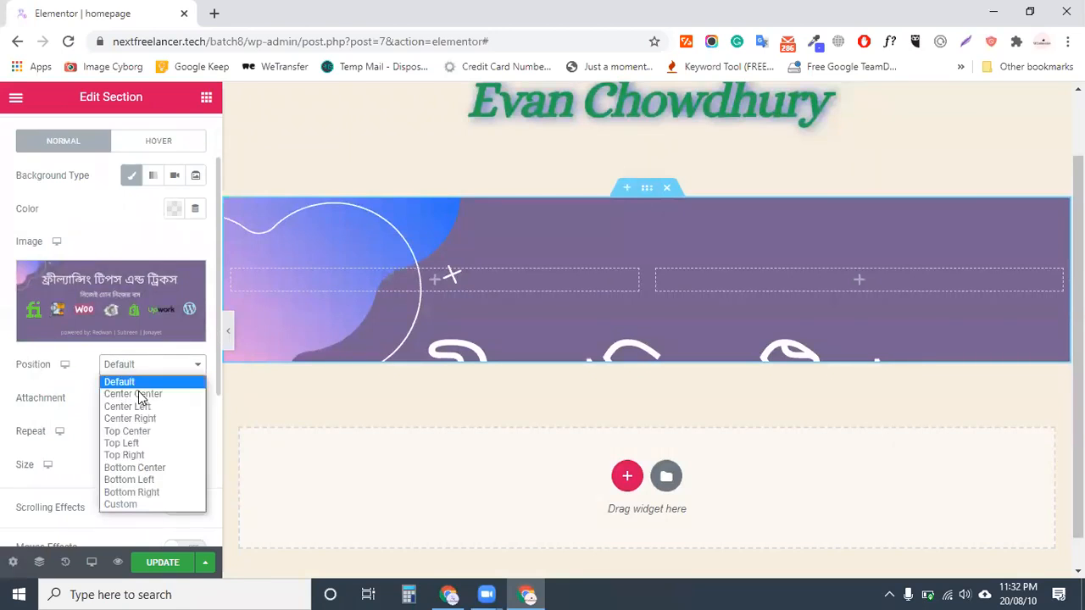
pyautogui.click(164, 396)
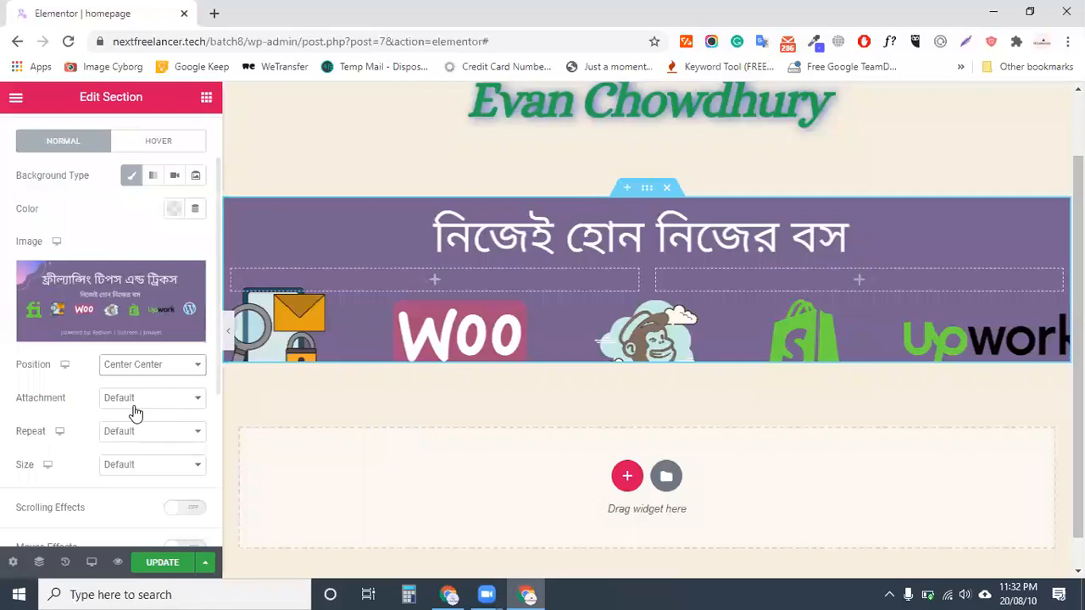
pyautogui.click(141, 434)
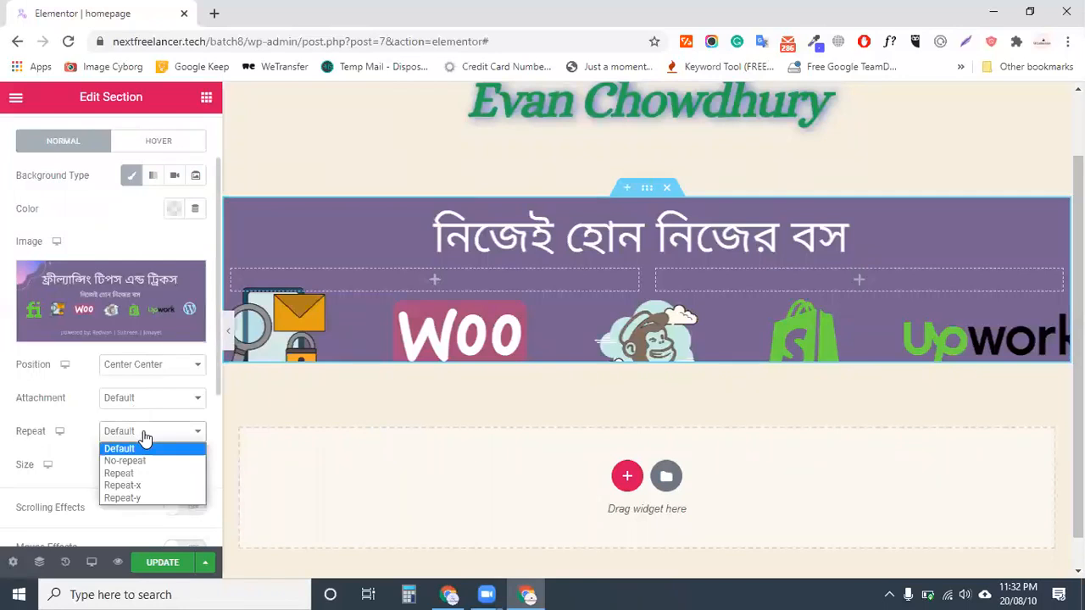
pyautogui.click(135, 460)
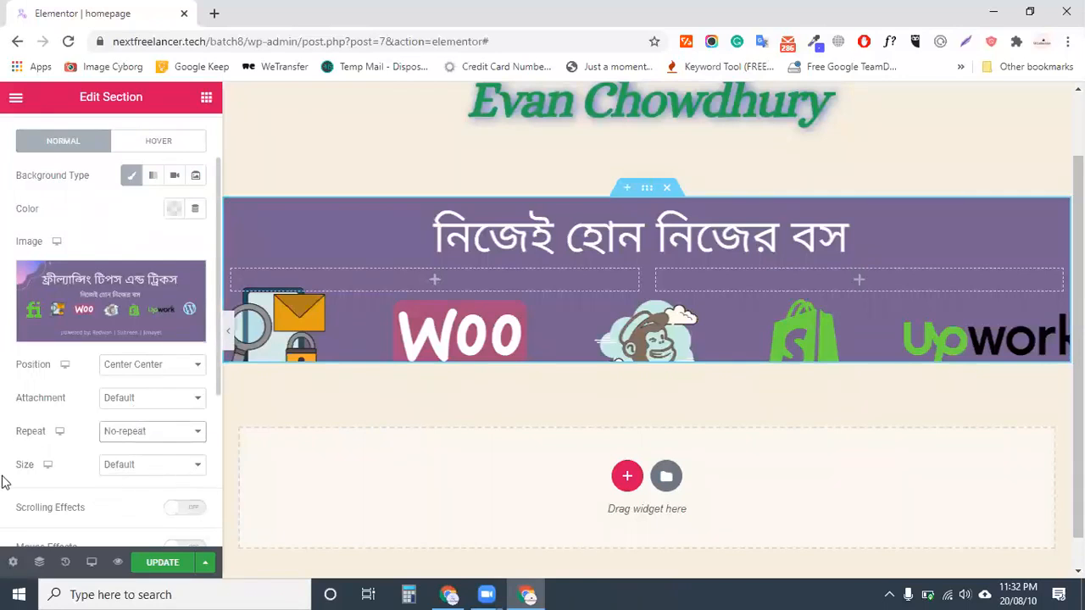
pyautogui.click(142, 468)
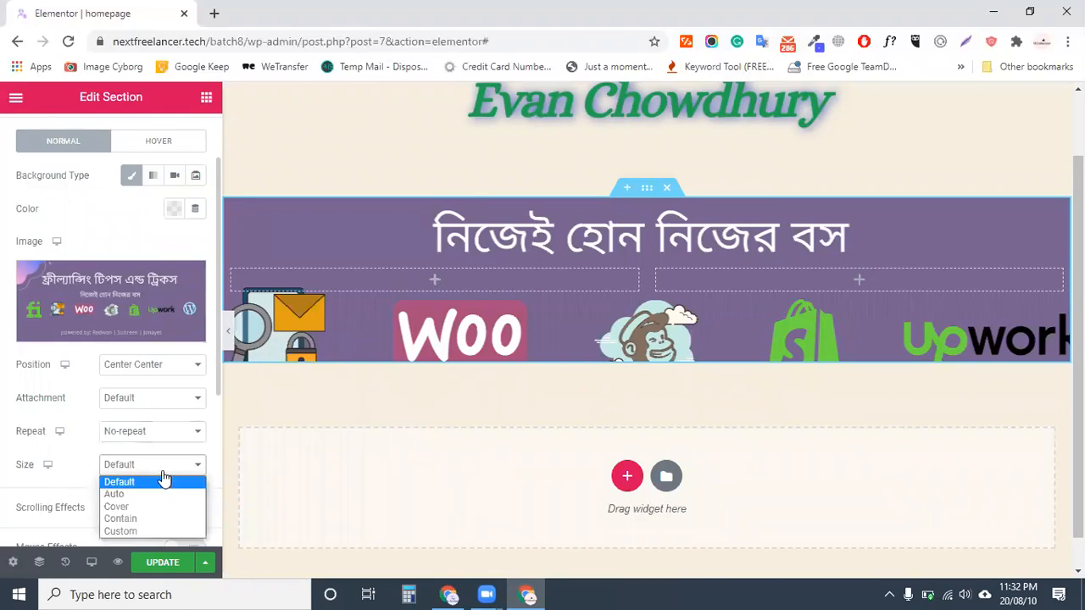
pyautogui.click(148, 509)
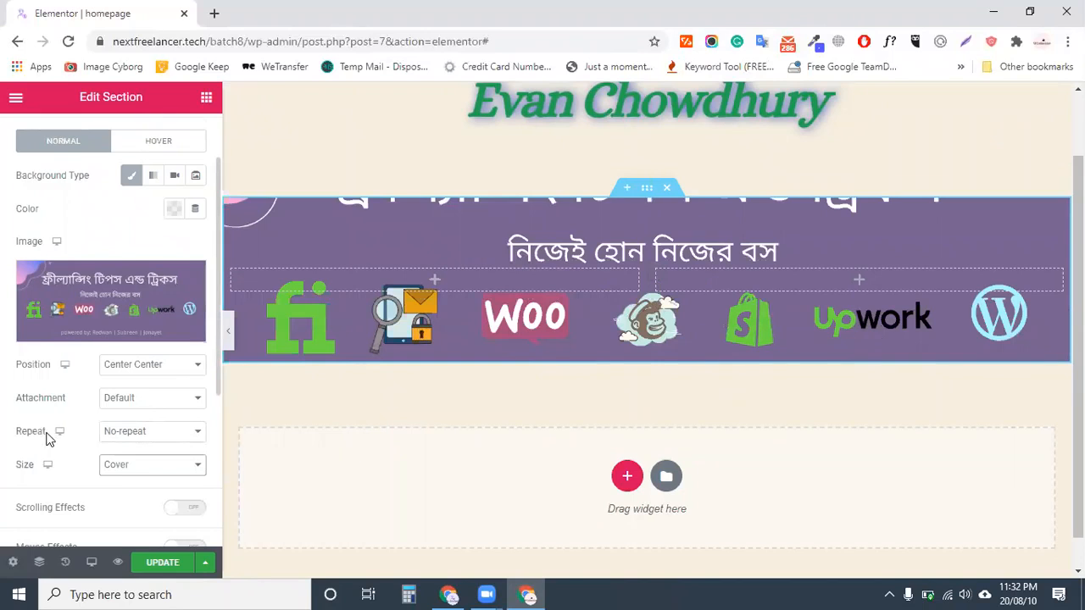
pyautogui.scroll(-1, 47, 437)
pyautogui.scroll(2, 117, 470)
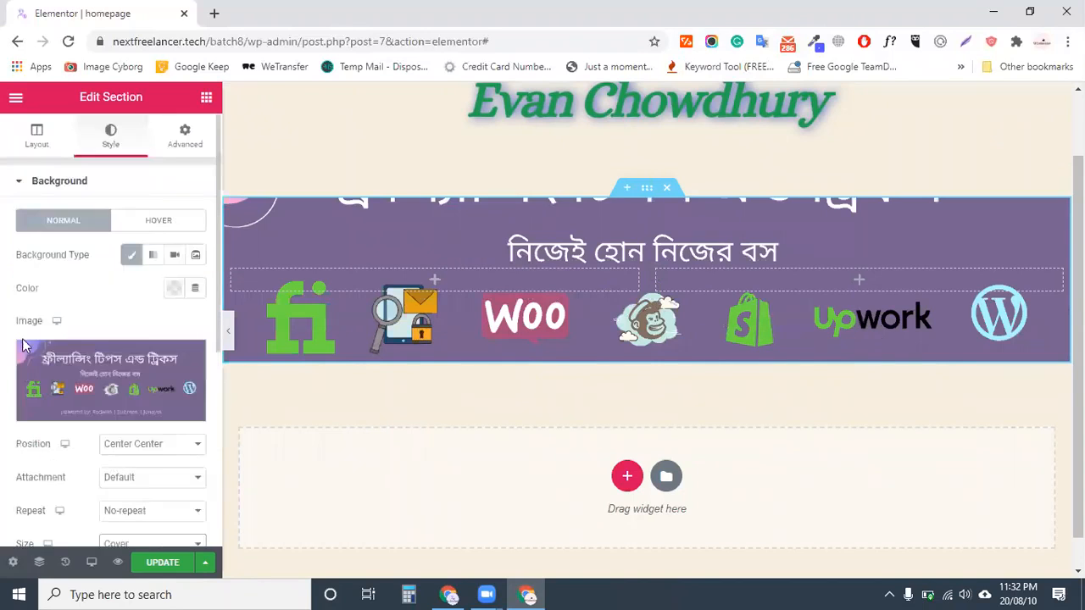
pyautogui.click(33, 139)
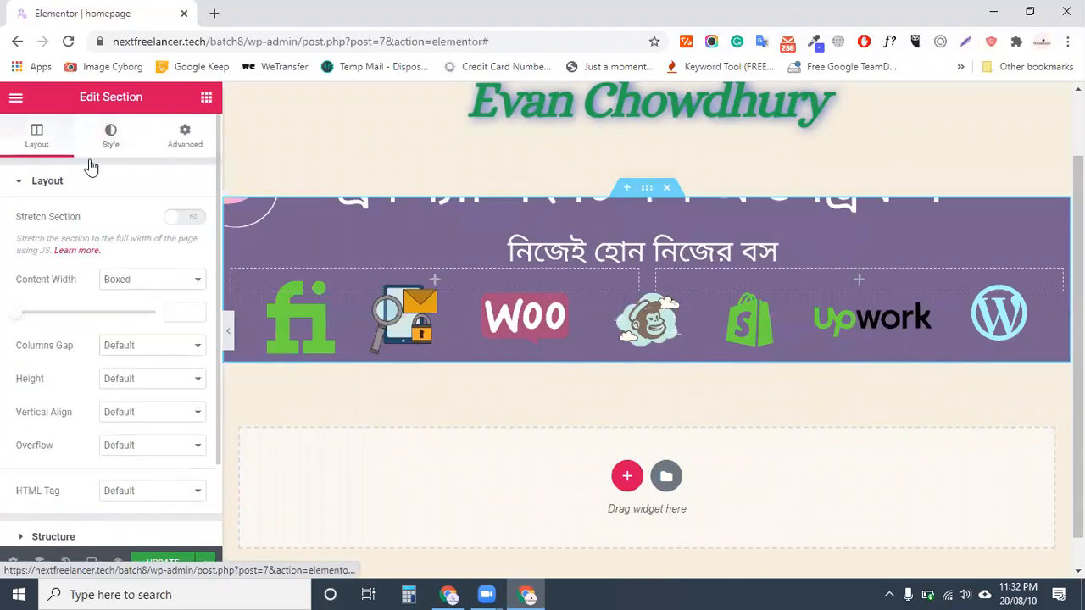
# Set the section height to Min Height of 250 px and update the page
pyautogui.scroll(-1, 153, 412)
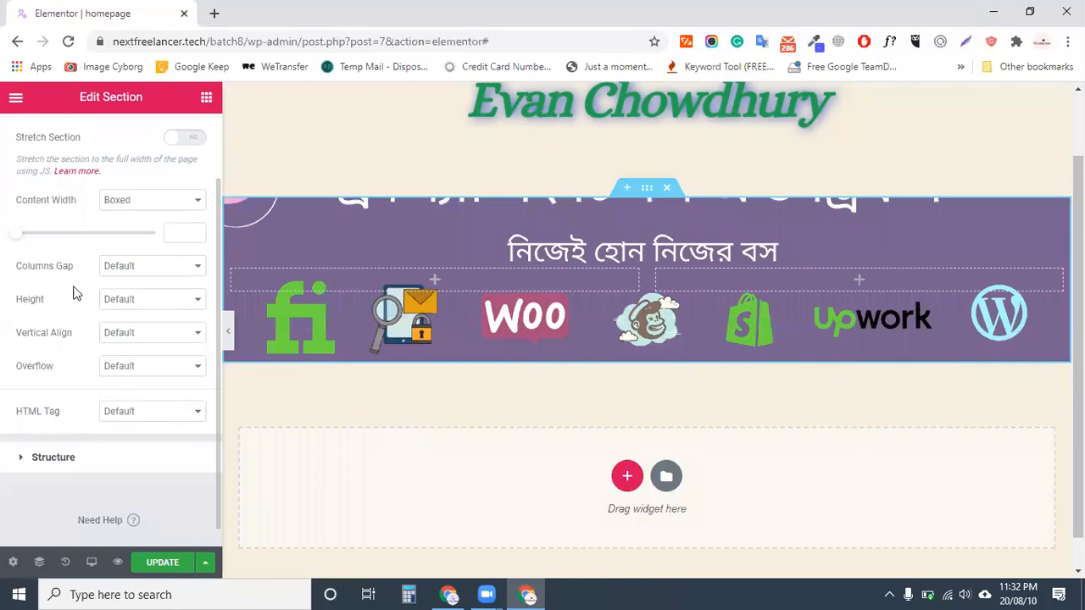
pyautogui.click(166, 302)
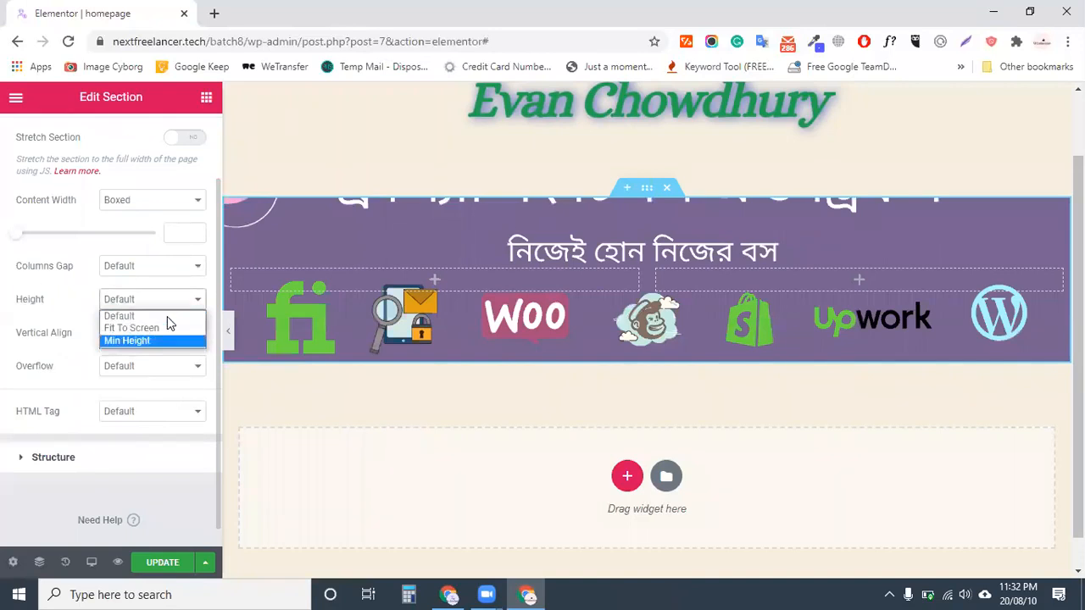
pyautogui.click(150, 349)
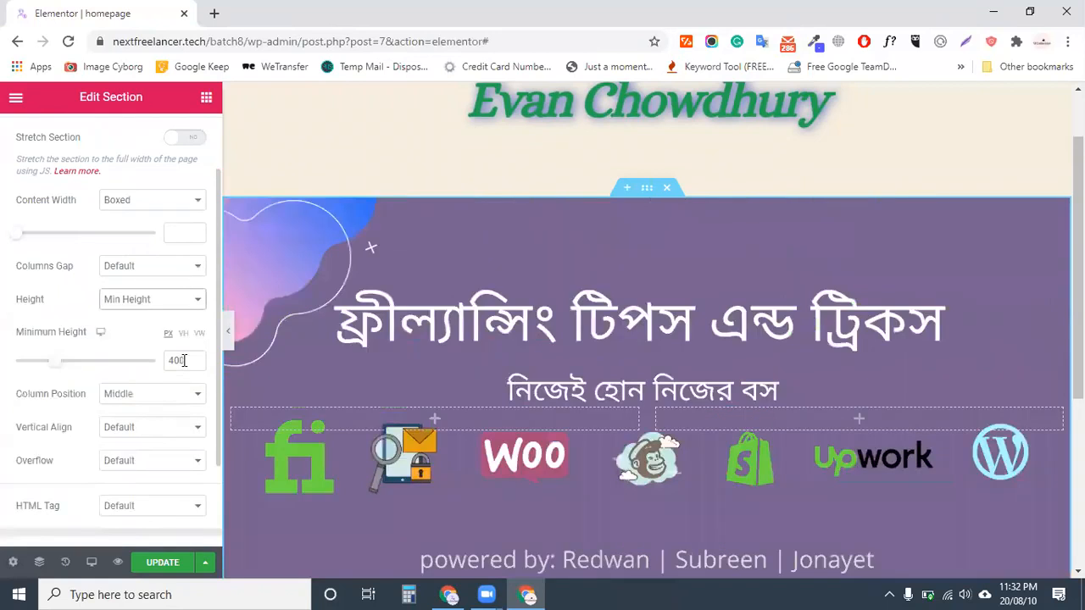
pyautogui.moveTo(184, 361); pyautogui.dragTo(166, 362)
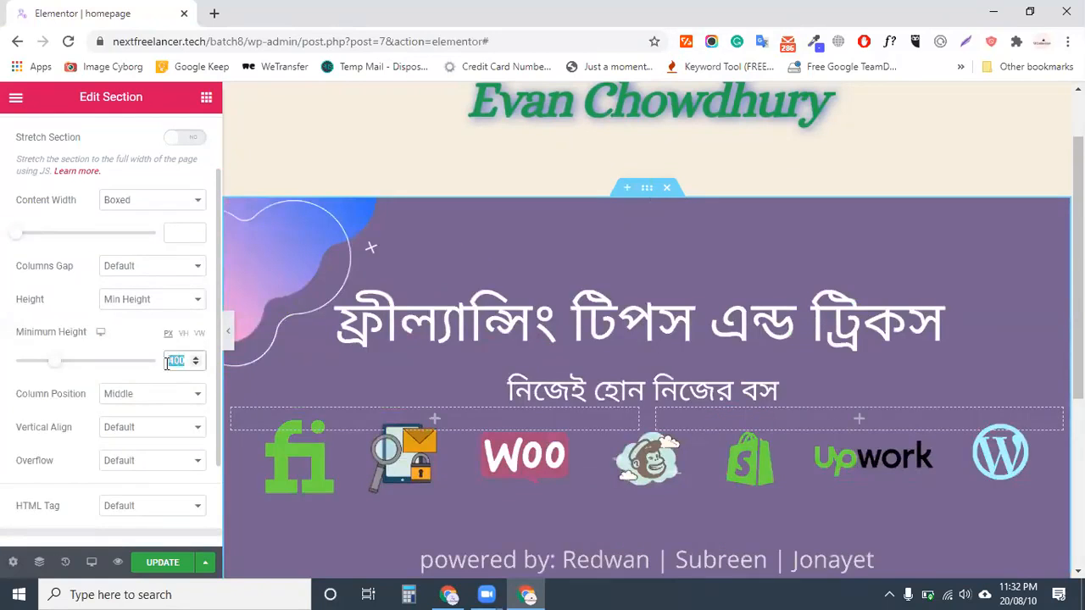
pyautogui.write('250')
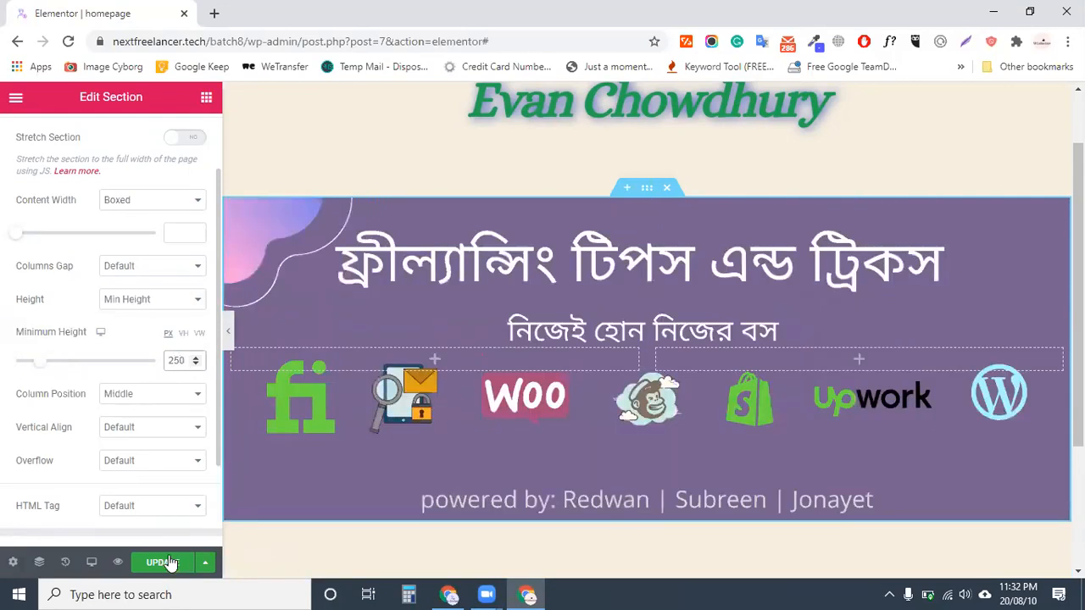
pyautogui.click(169, 562)
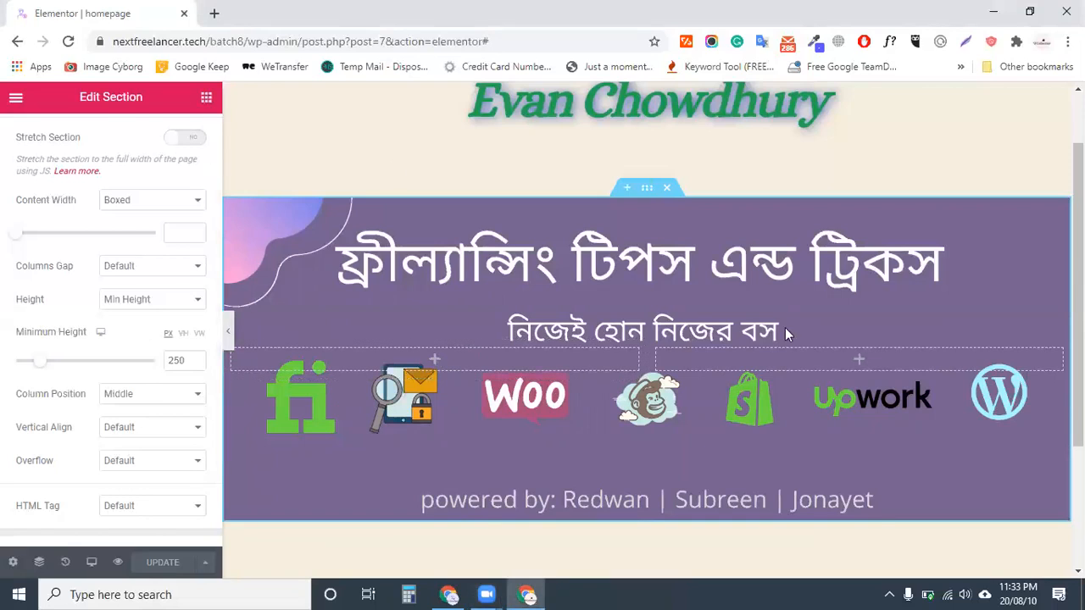
# Leave the section settings and bring back the Elements widget list
pyautogui.click(858, 359)
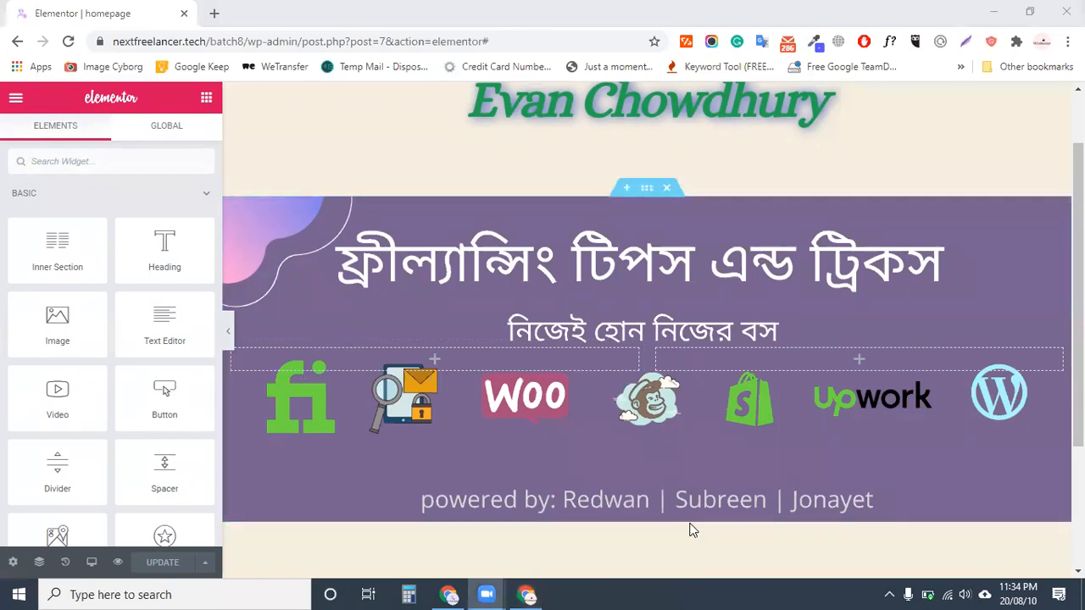
# Drag an Image widget into the banner section's left column
pyautogui.scroll(-1, 689, 526)
pyautogui.scroll(-1, 685, 526)
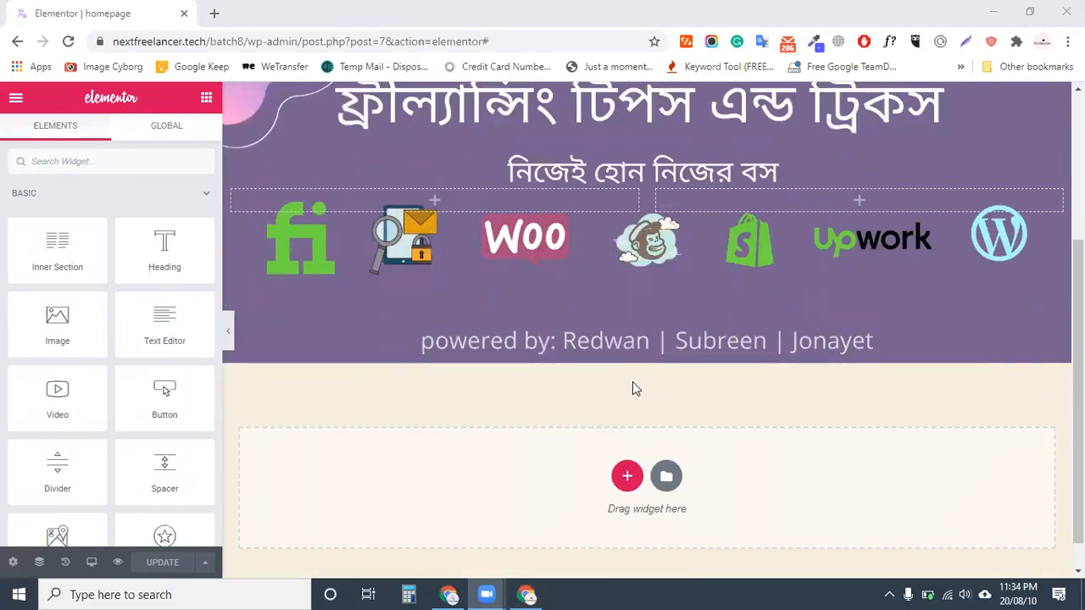
pyautogui.scroll(1, 619, 377)
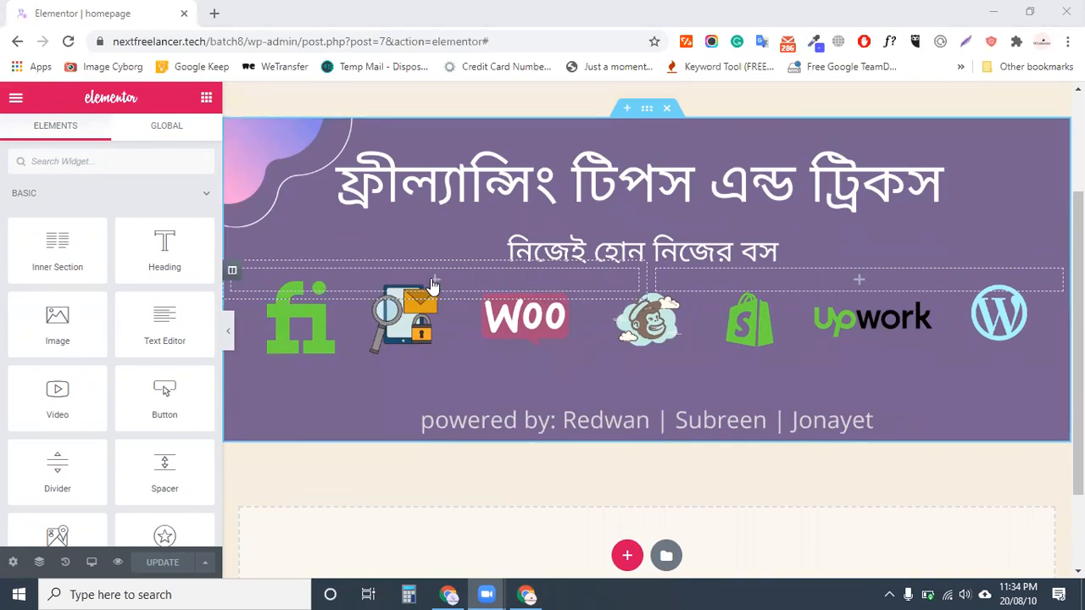
pyautogui.moveTo(61, 339); pyautogui.dragTo(445, 434)
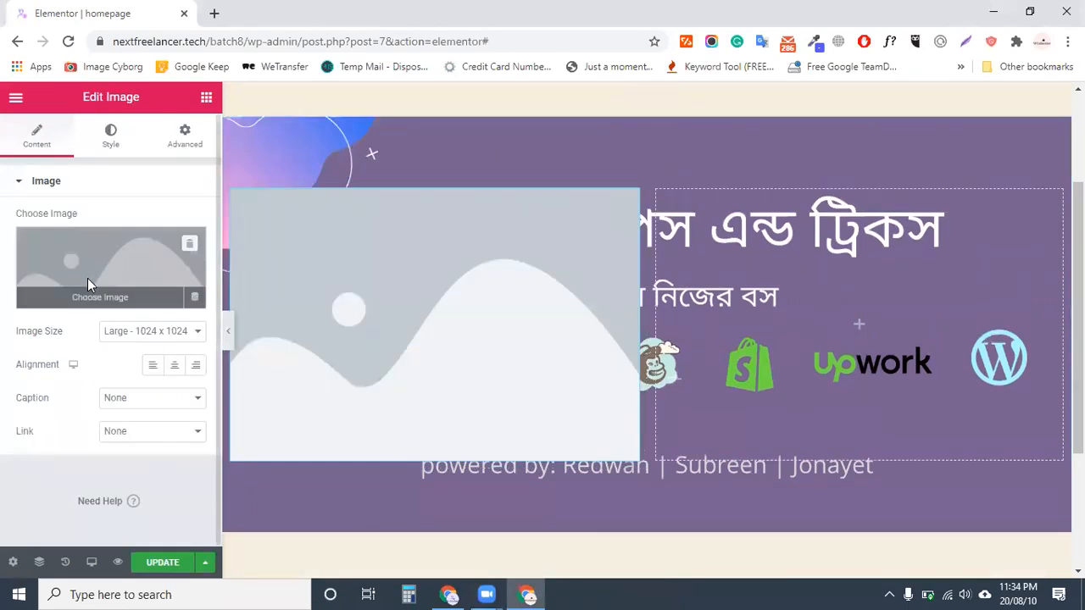
# Upload Youtube & Passive income.png from Downloads and insert it into the image widget
pyautogui.click(87, 278)
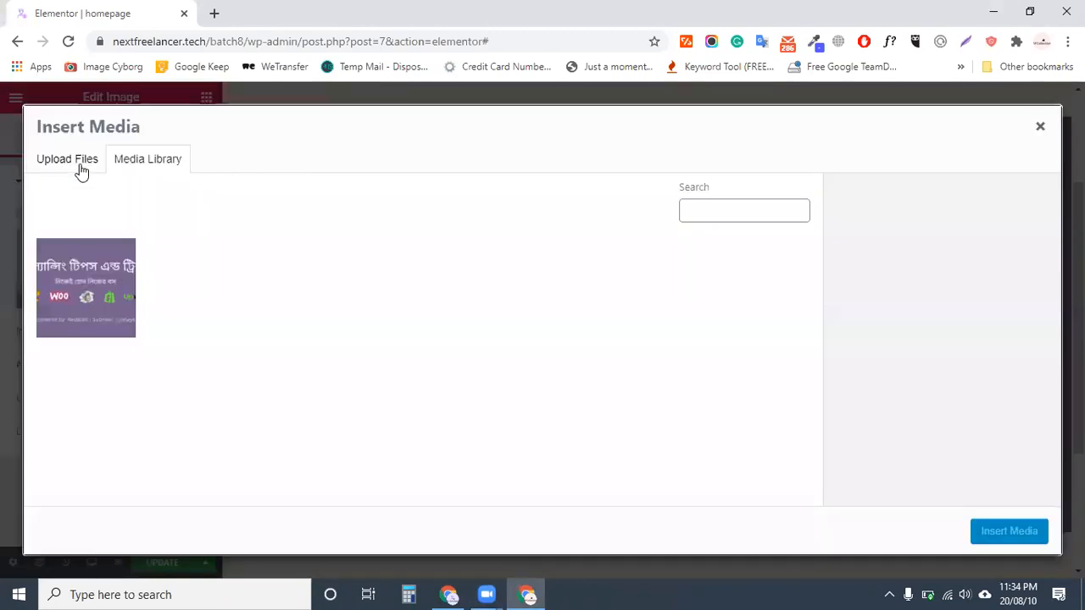
pyautogui.click(81, 166)
pyautogui.click(537, 351)
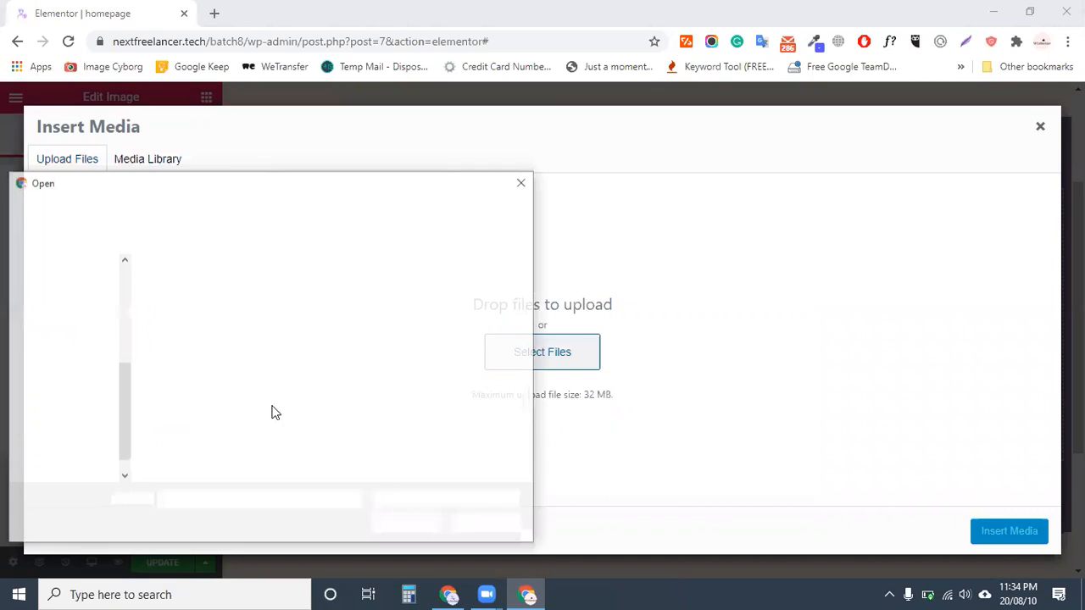
pyautogui.scroll(-2, 292, 394)
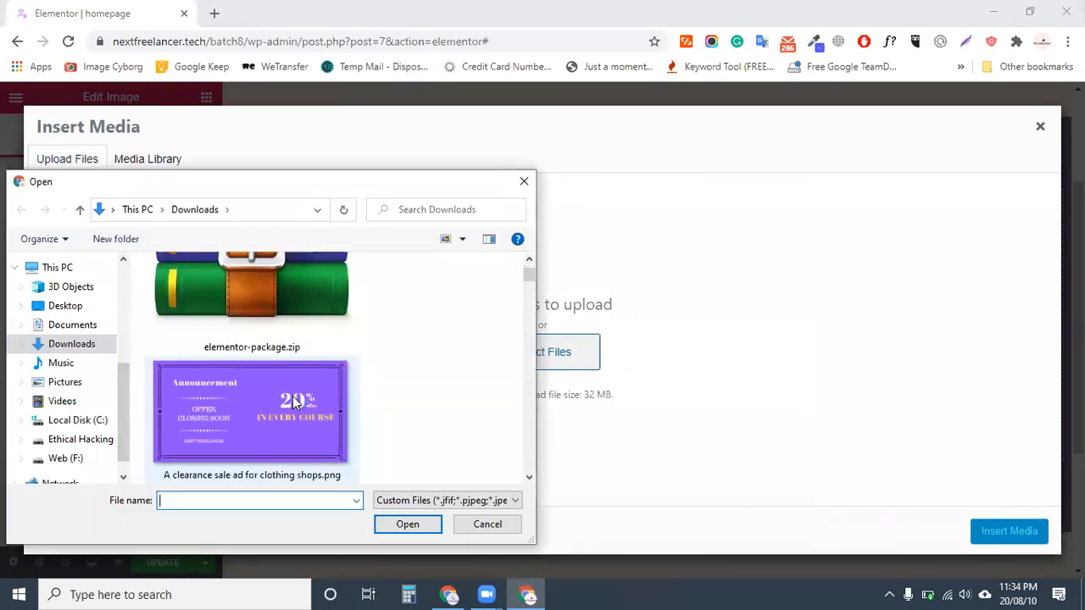
pyautogui.scroll(-2, 289, 406)
pyautogui.scroll(3, 289, 407)
pyautogui.scroll(-6, 289, 407)
pyautogui.scroll(-5, 291, 433)
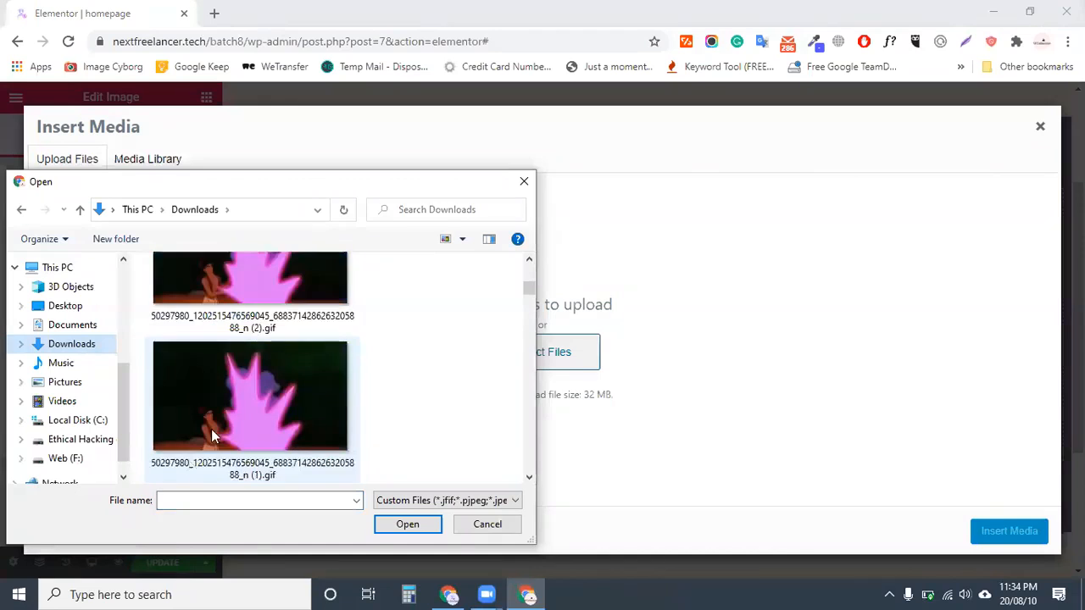
pyautogui.click(226, 414)
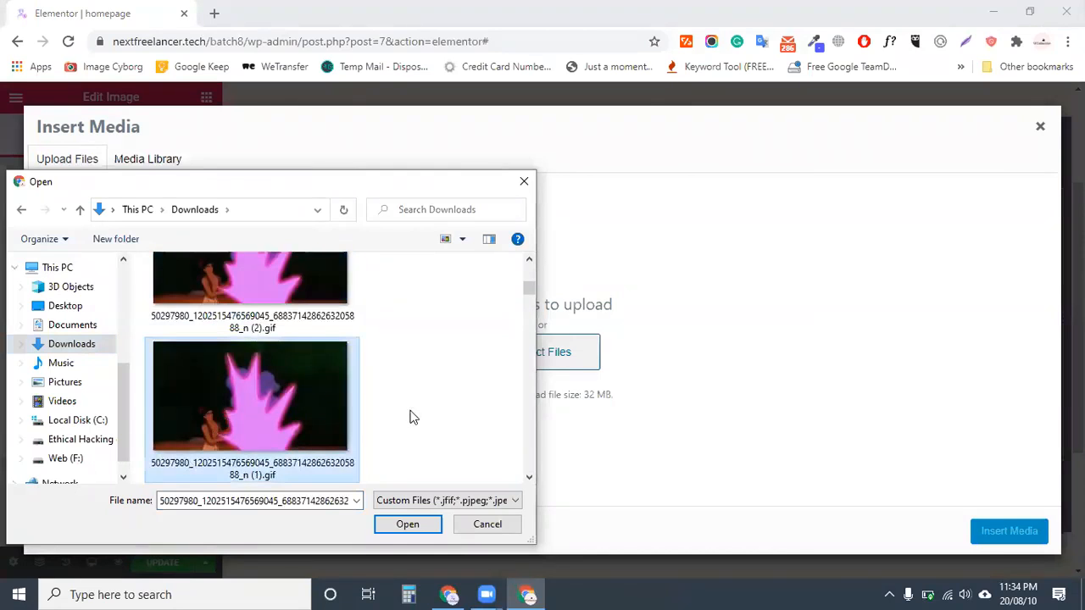
pyautogui.scroll(-3, 407, 424)
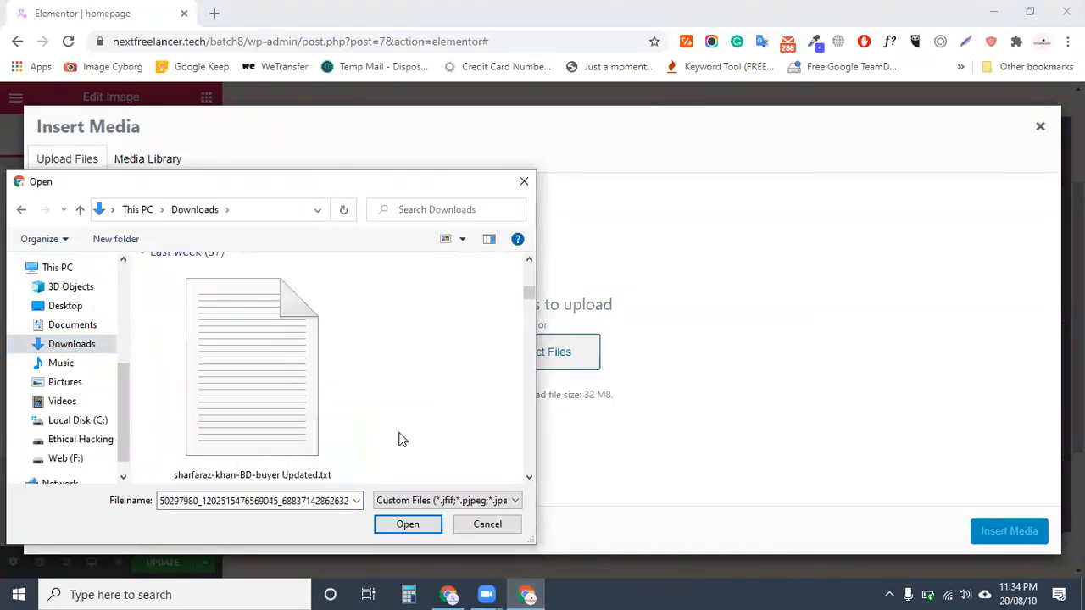
pyautogui.scroll(4, 394, 436)
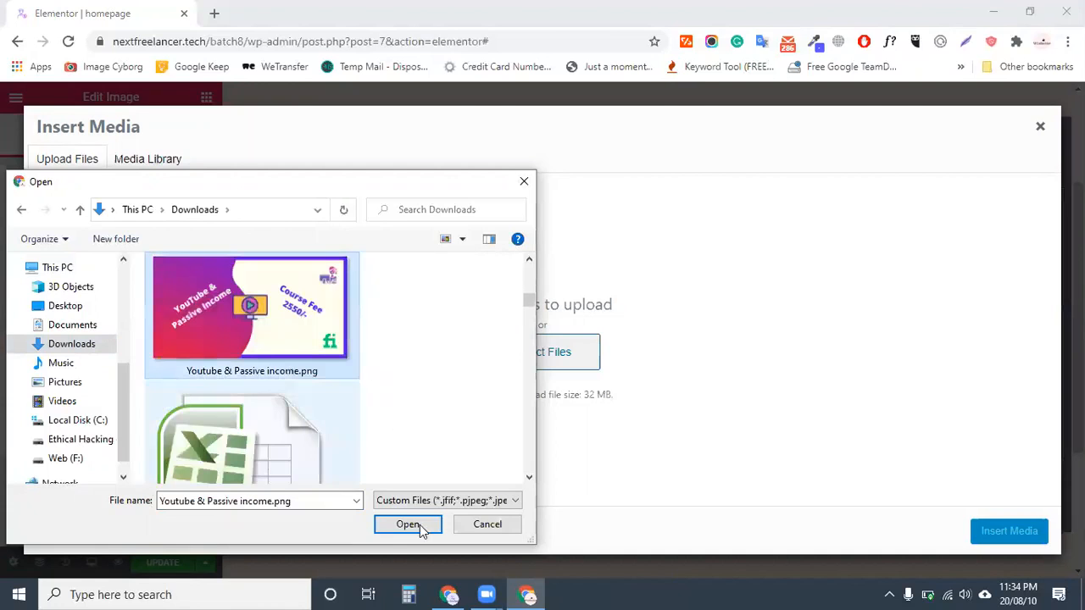
pyautogui.click(395, 531)
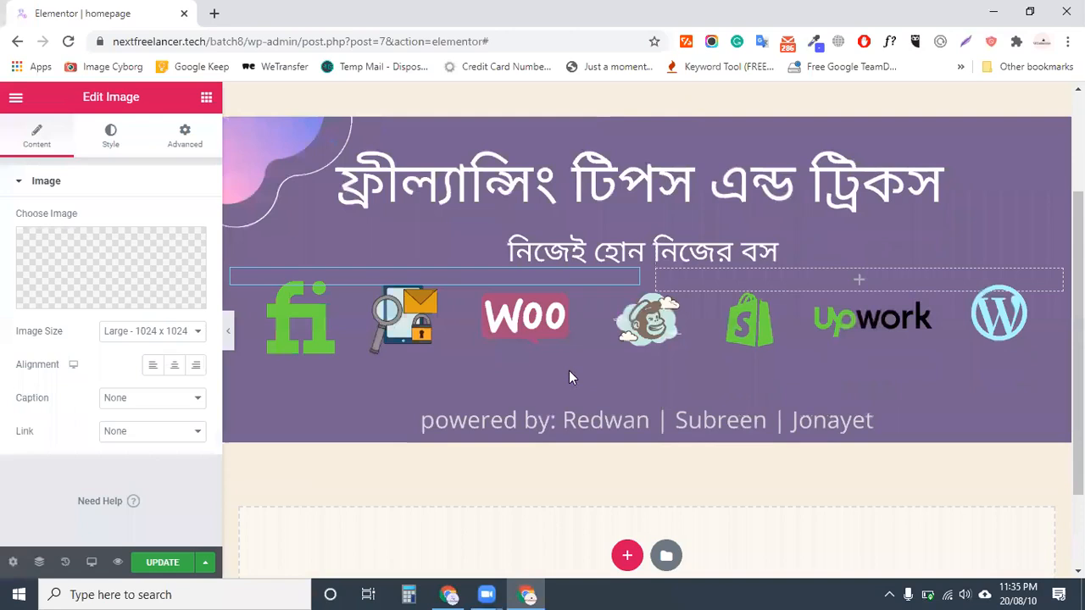
# Try the Medium Large, Medium, Large and Thumbnail image sizes on the course image
pyautogui.scroll(1, 596, 380)
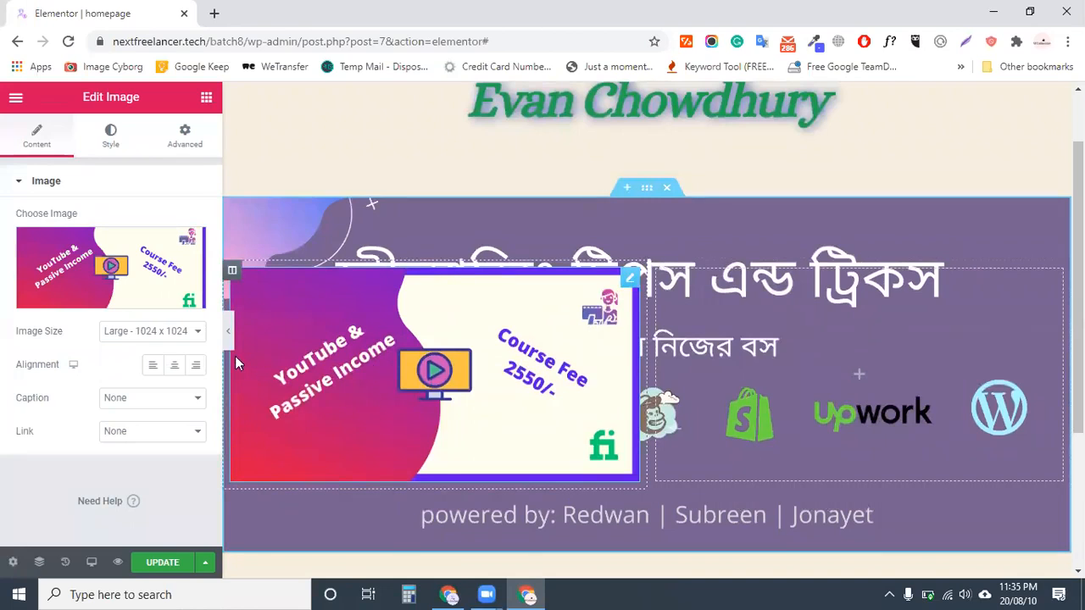
pyautogui.click(159, 332)
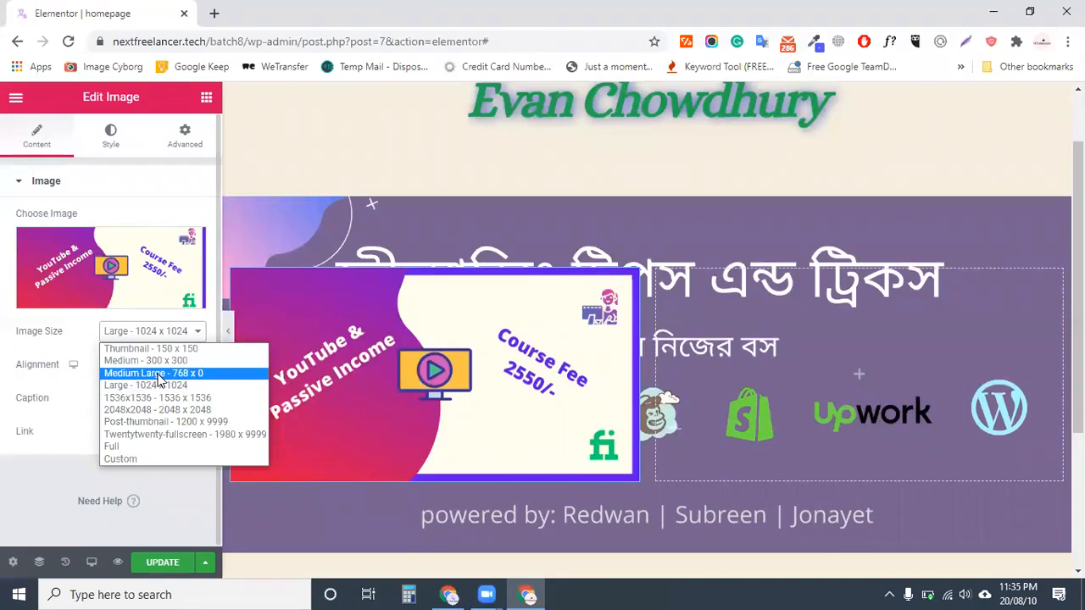
pyautogui.click(159, 378)
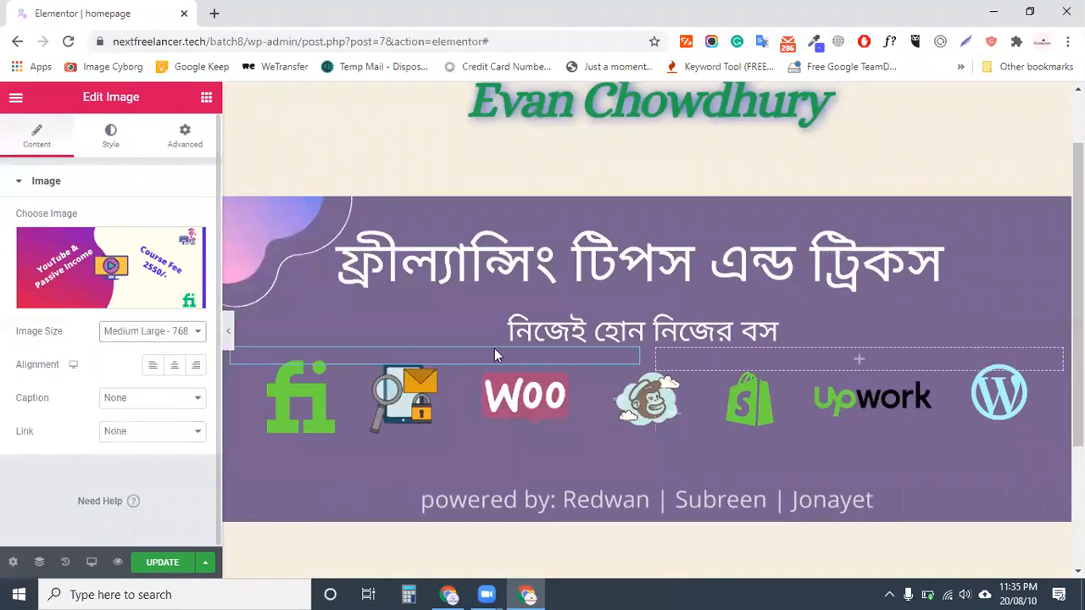
pyautogui.click(153, 332)
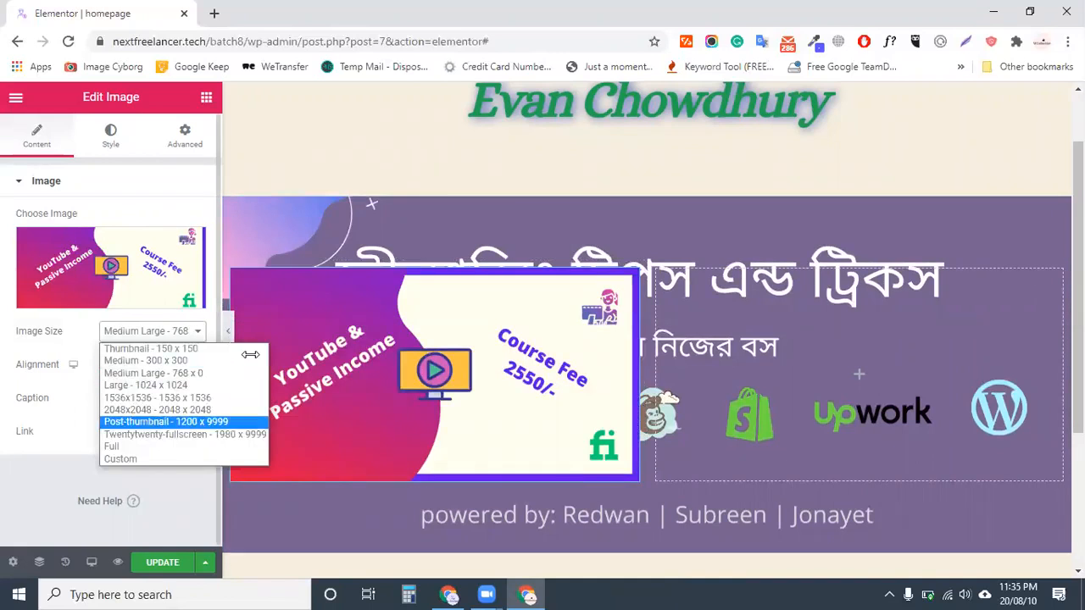
pyautogui.click(174, 360)
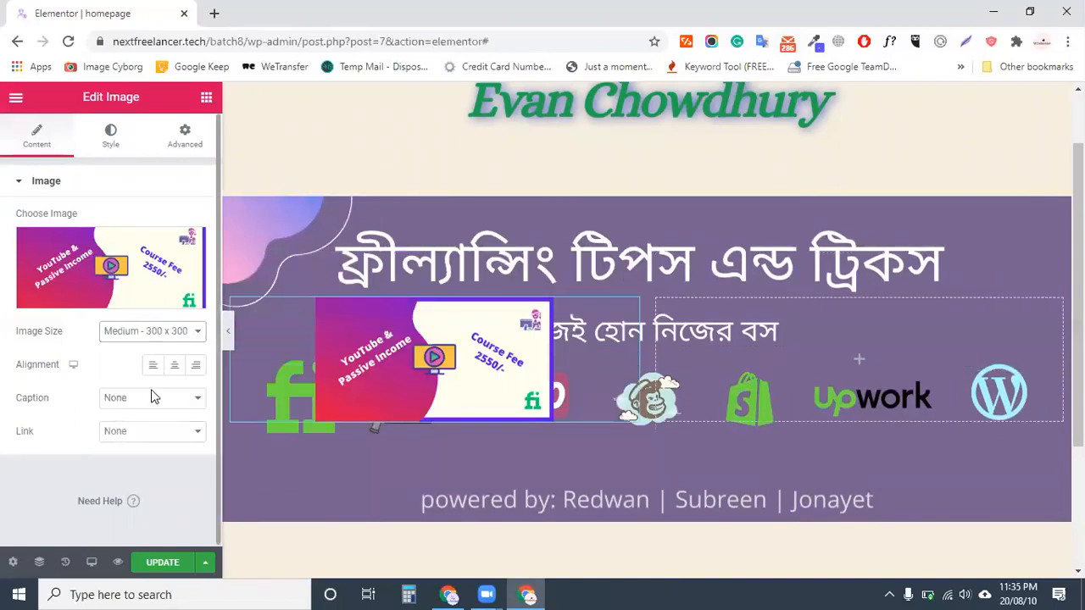
pyautogui.click(153, 331)
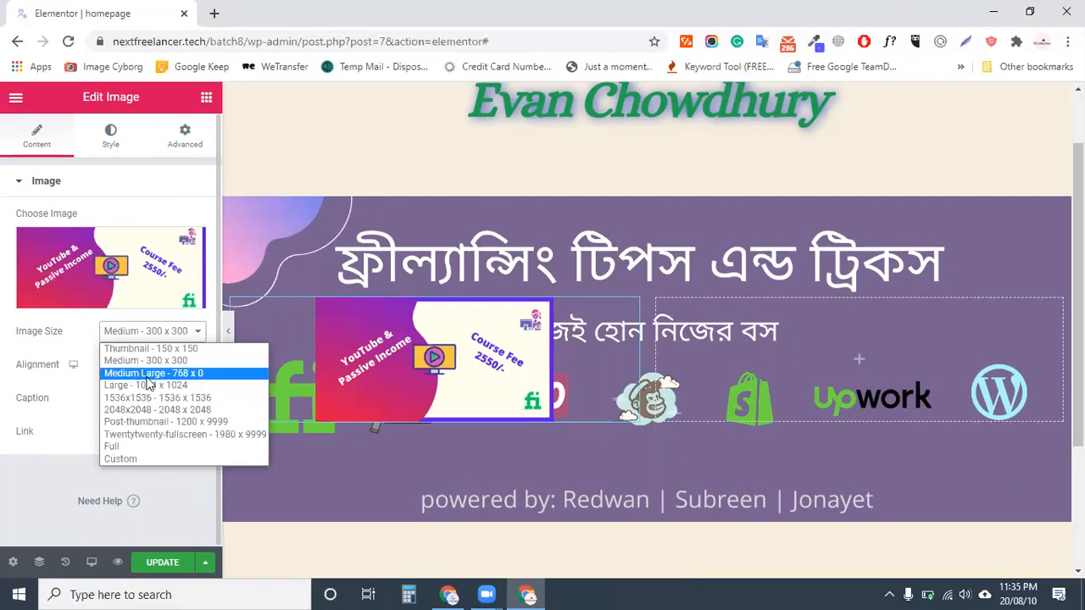
pyautogui.click(160, 373)
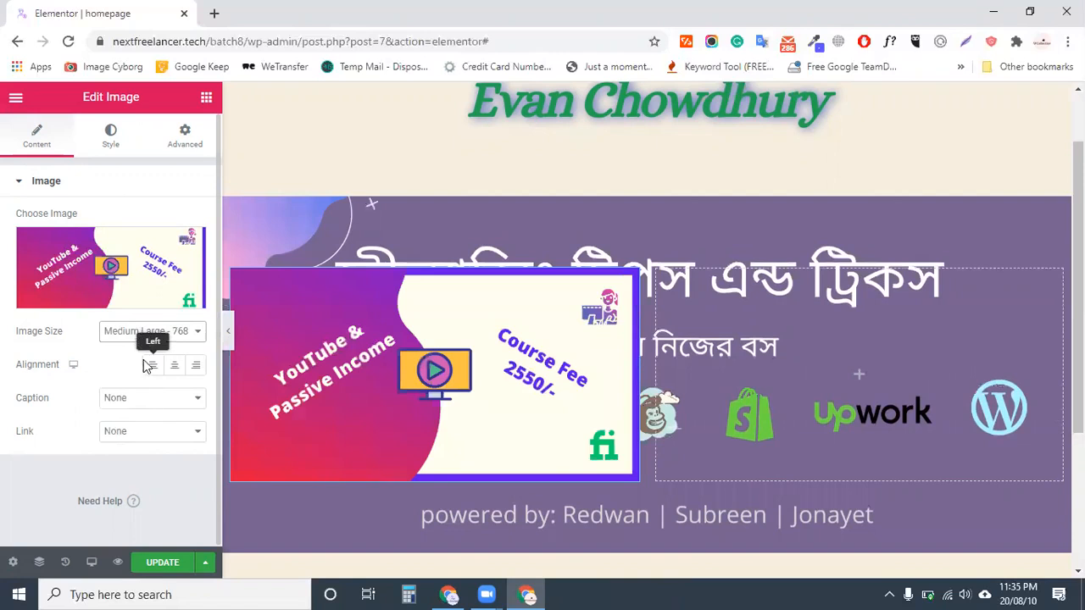
pyautogui.click(151, 330)
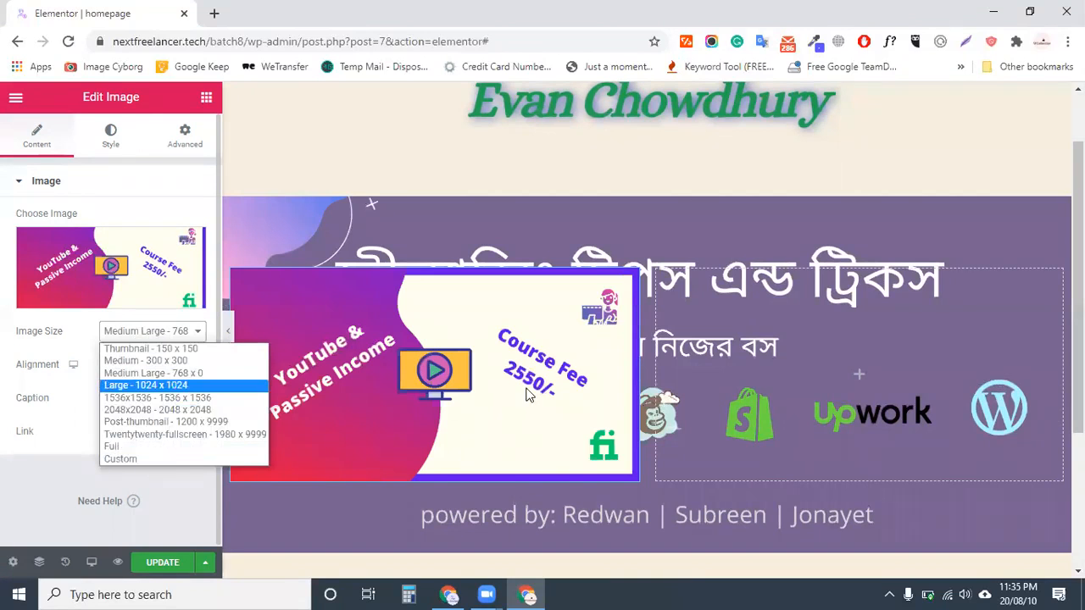
pyautogui.click(145, 383)
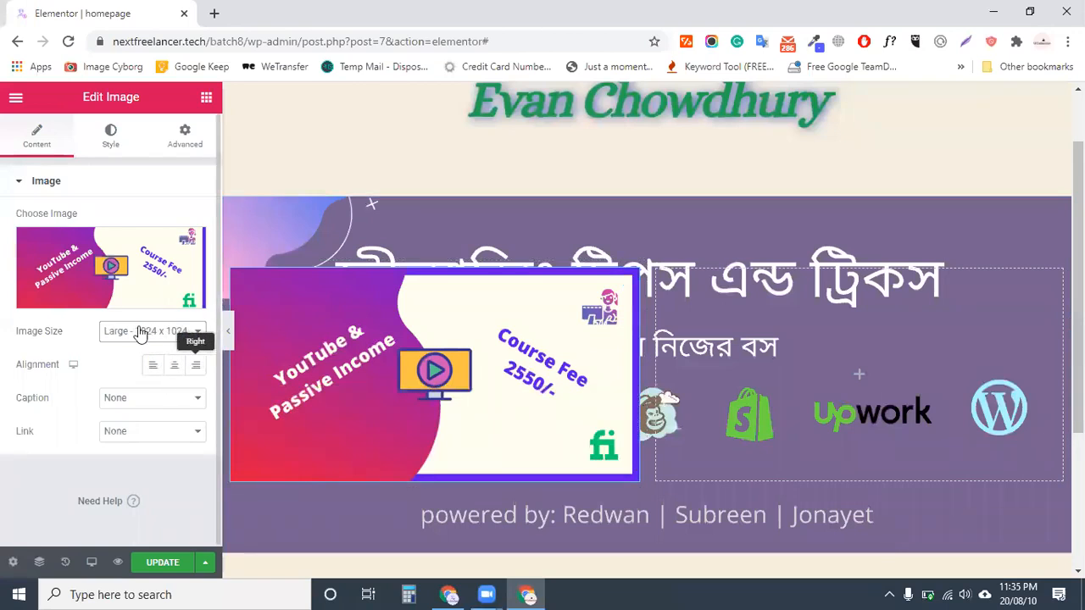
pyautogui.click(168, 332)
pyautogui.click(163, 349)
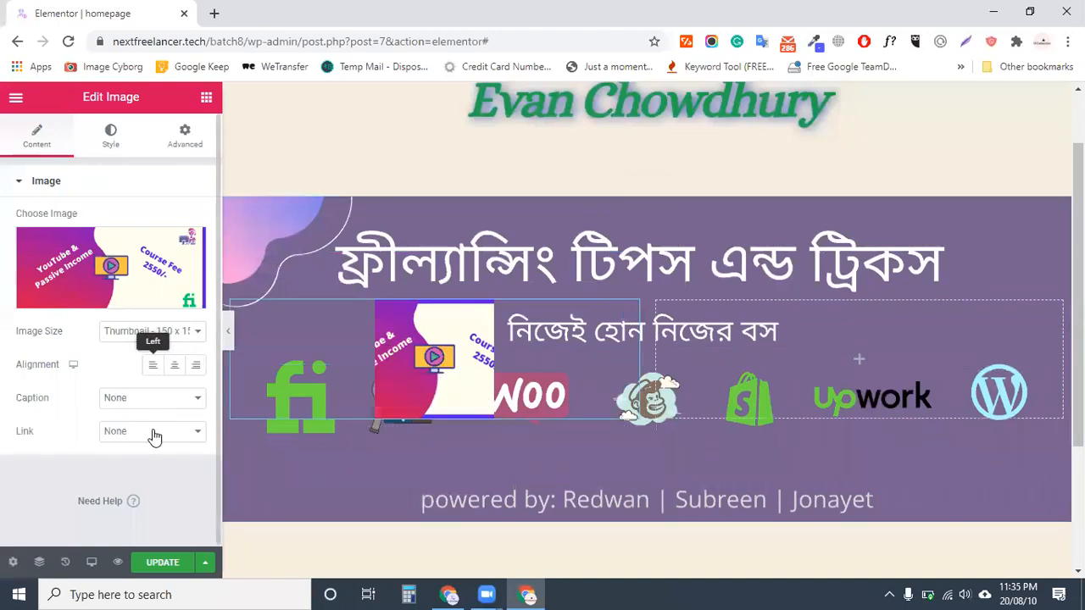
# Centre-align the image and set its size to Large 1024 x 1024
pyautogui.click(153, 365)
pyautogui.click(196, 364)
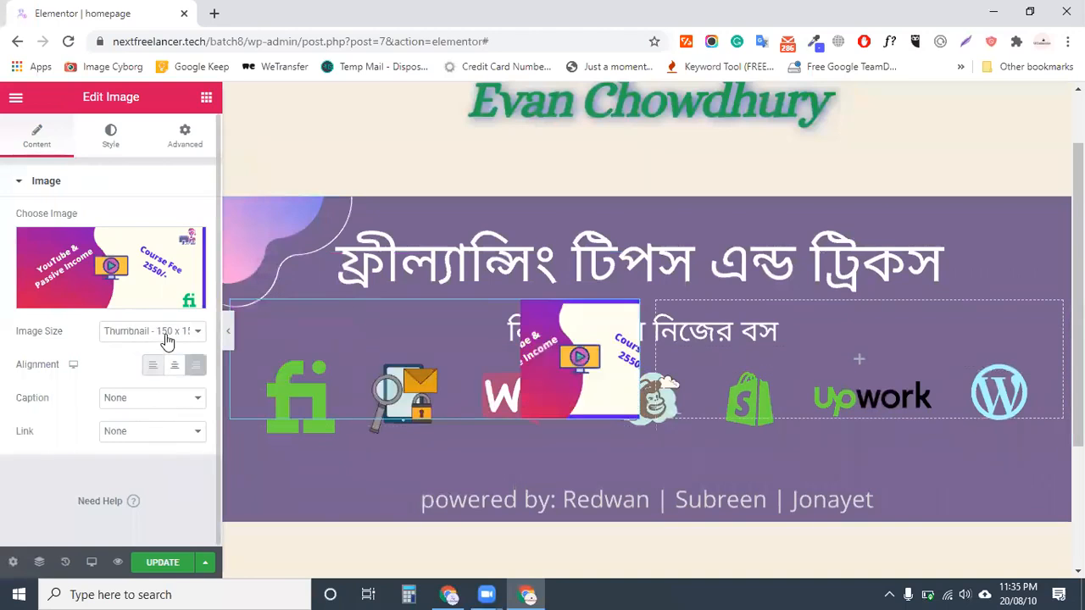
pyautogui.click(173, 365)
pyautogui.click(166, 332)
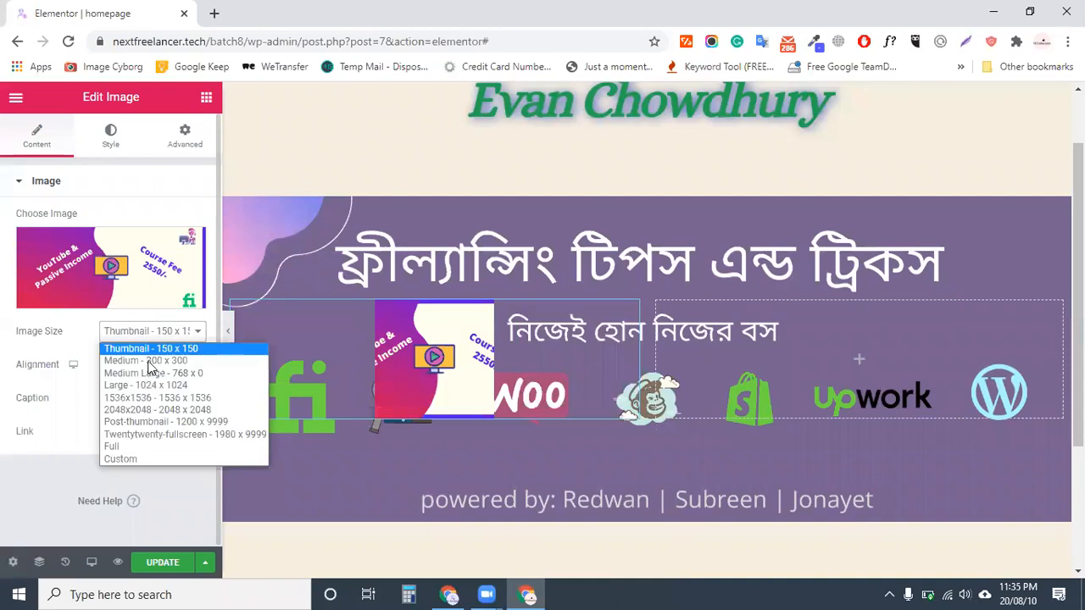
pyautogui.click(146, 385)
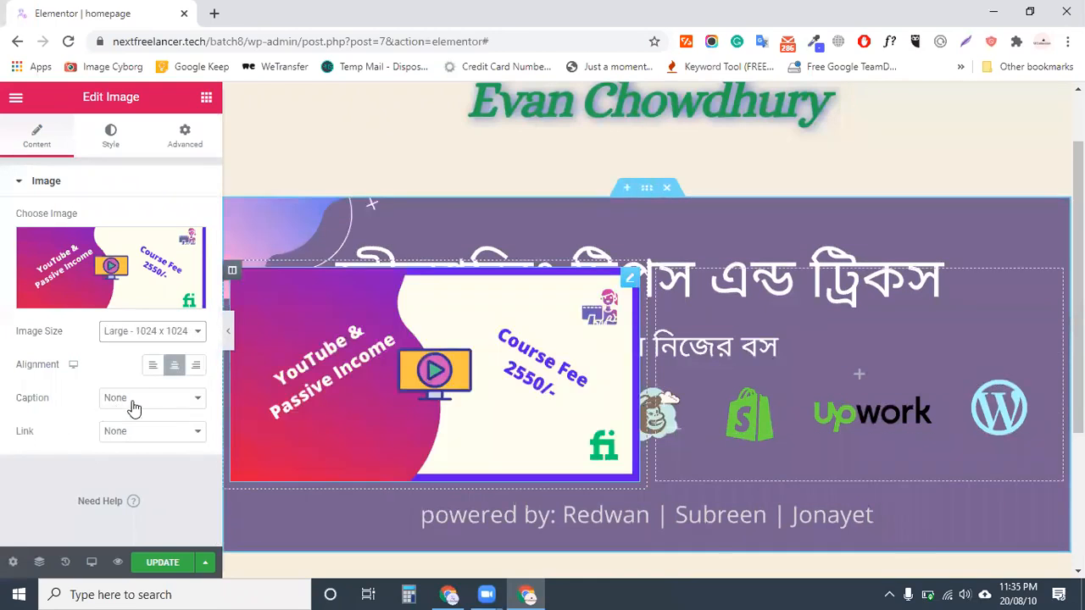
# Give the image a Custom Caption reading 'YouTube Marketing'
pyautogui.click(140, 403)
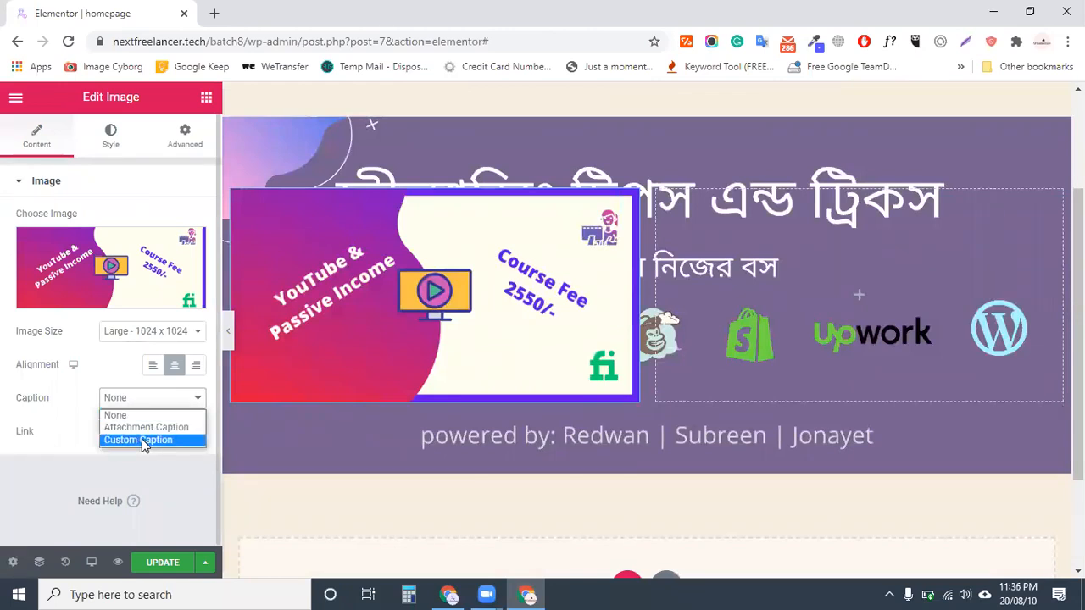
pyautogui.click(141, 441)
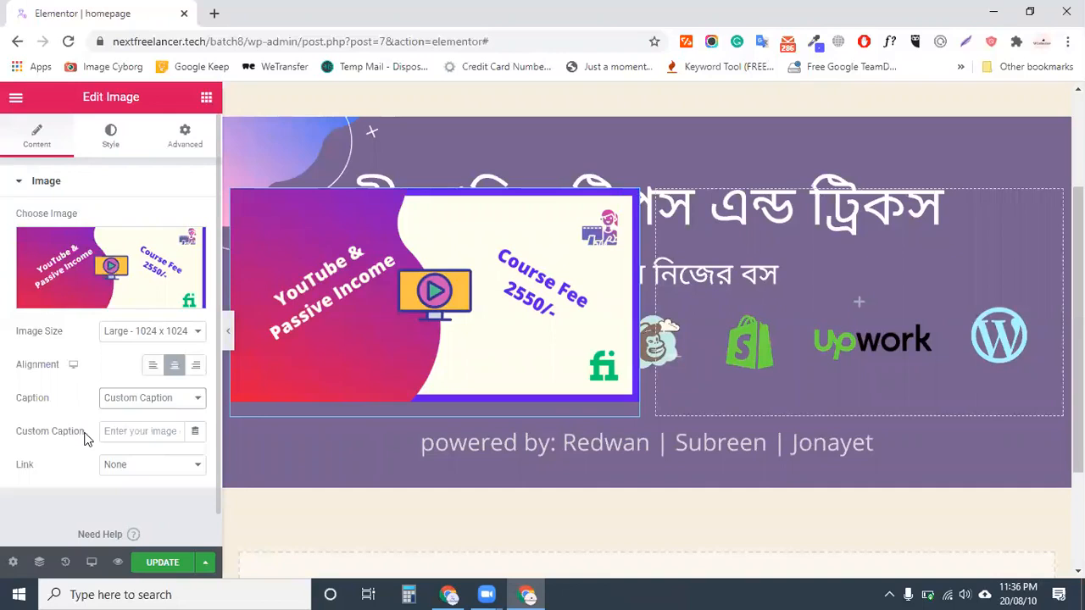
pyautogui.click(155, 431)
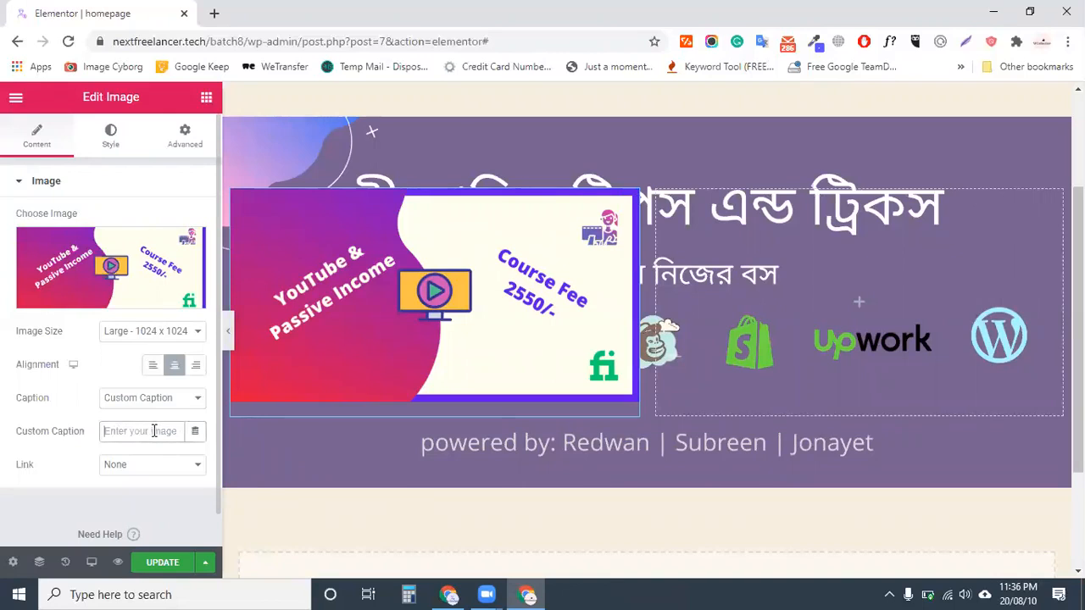
pyautogui.write('jjj')
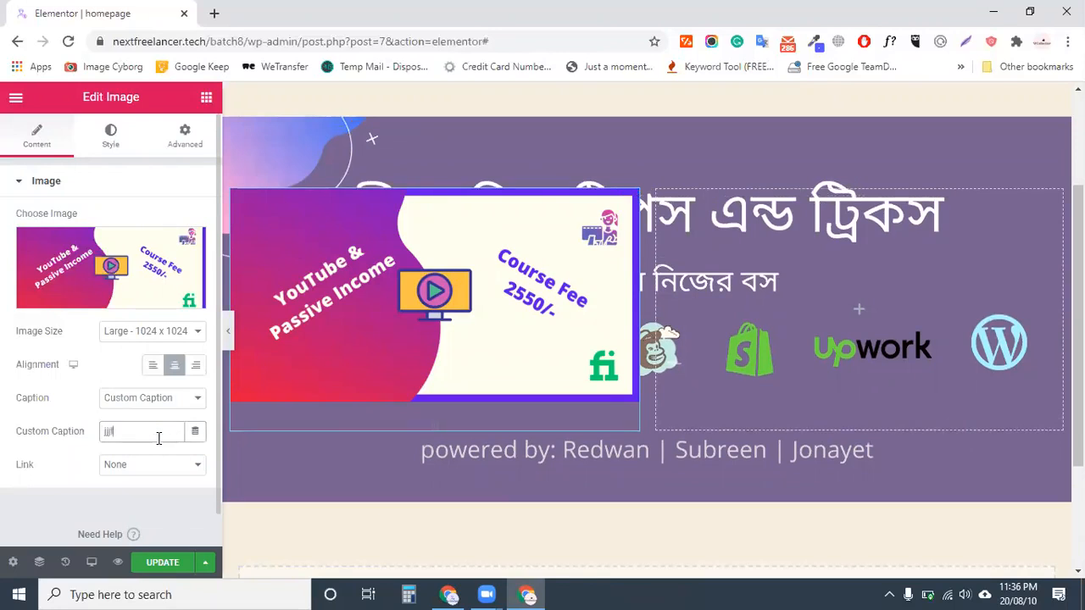
pyautogui.press('BackSpace')
pyautogui.press('BackSpace')
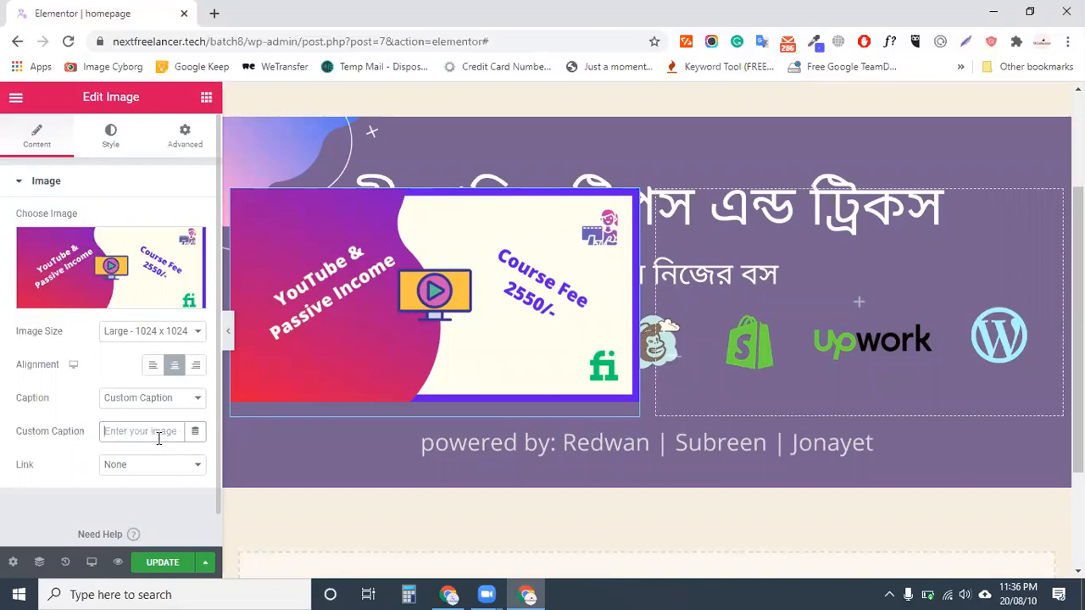
pyautogui.write('Image')
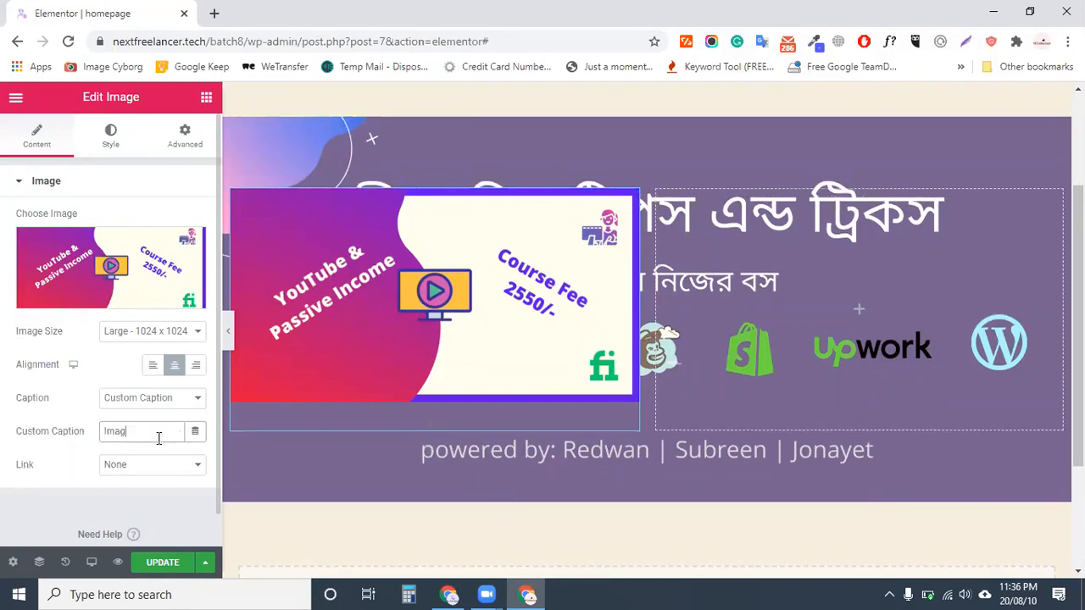
pyautogui.press('BackSpace')
pyautogui.press('BackSpace')
pyautogui.press('BackSpace')
pyautogui.press('BackSpace')
pyautogui.press('BackSpace')
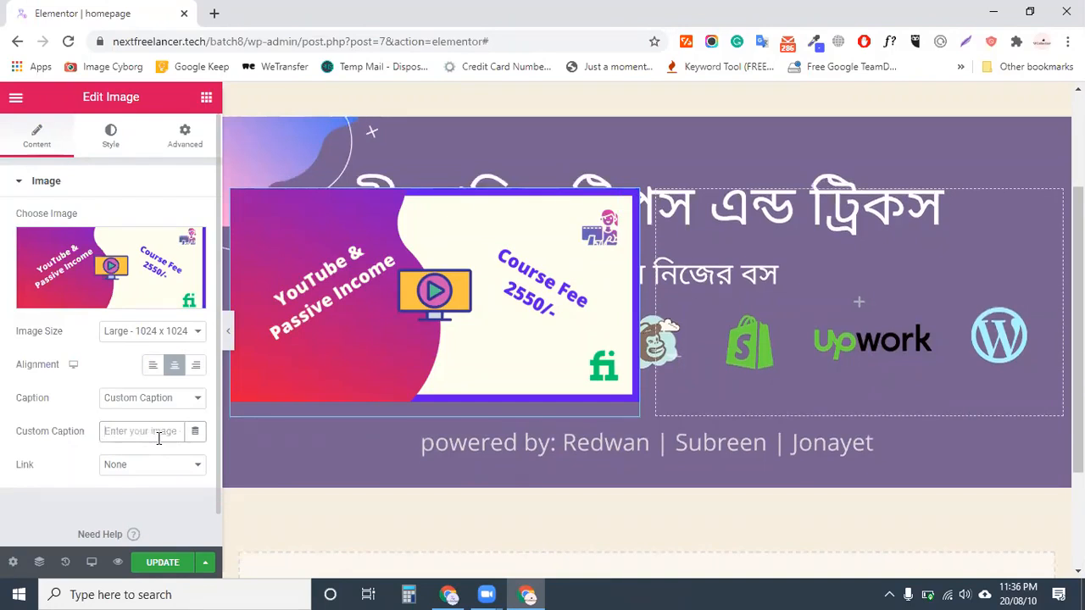
pyautogui.write('YouTube Marketing')
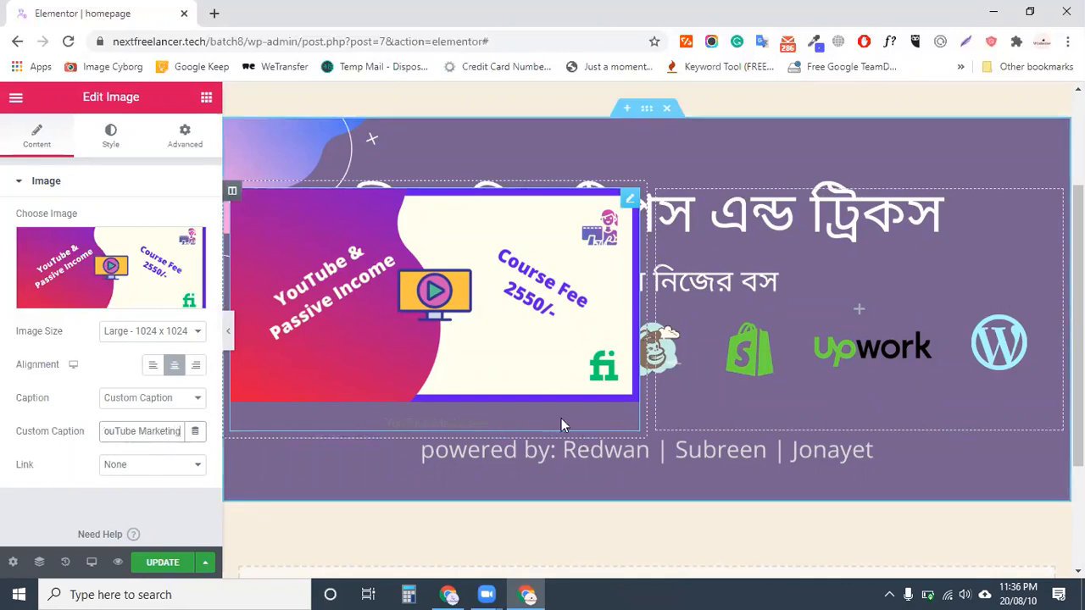
# Link the image to a custom Facebook page URL and update the page
pyautogui.click(144, 466)
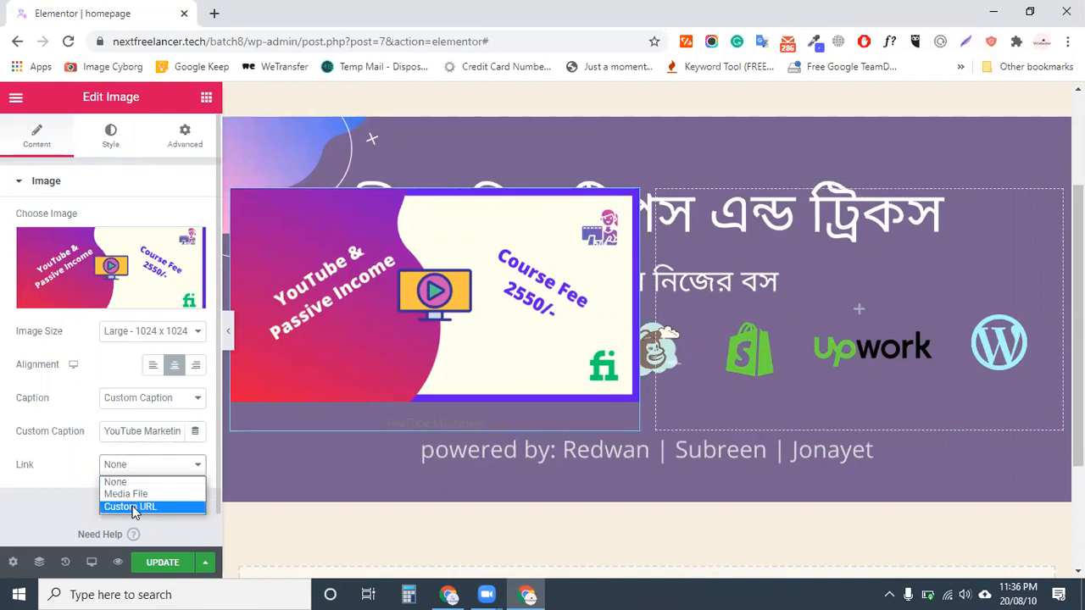
pyautogui.click(132, 507)
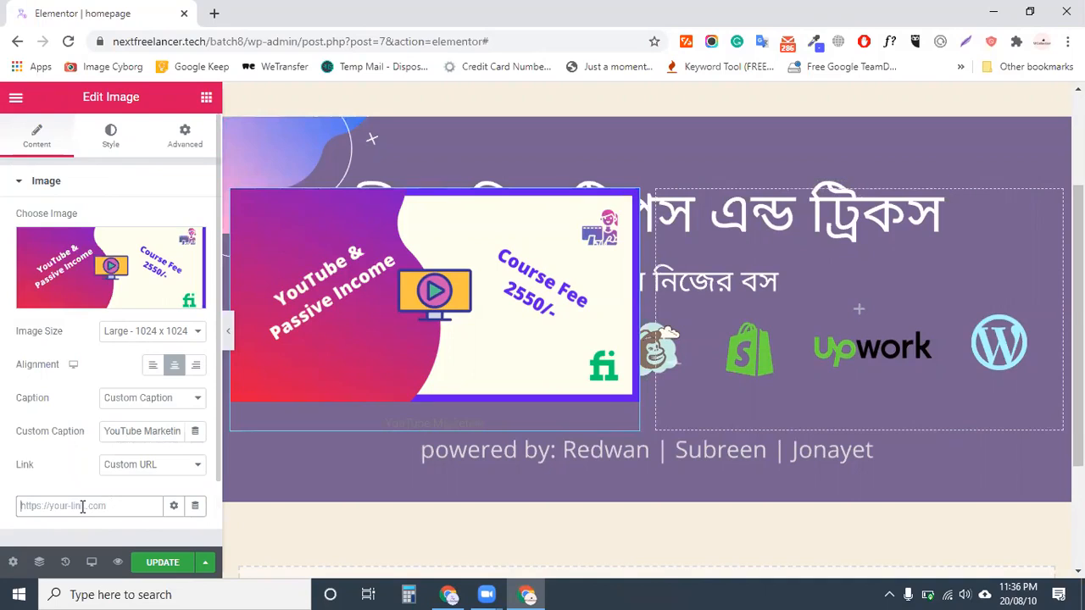
pyautogui.click(83, 506)
pyautogui.write('h')
pyautogui.press('BackSpace')
pyautogui.write('https:')
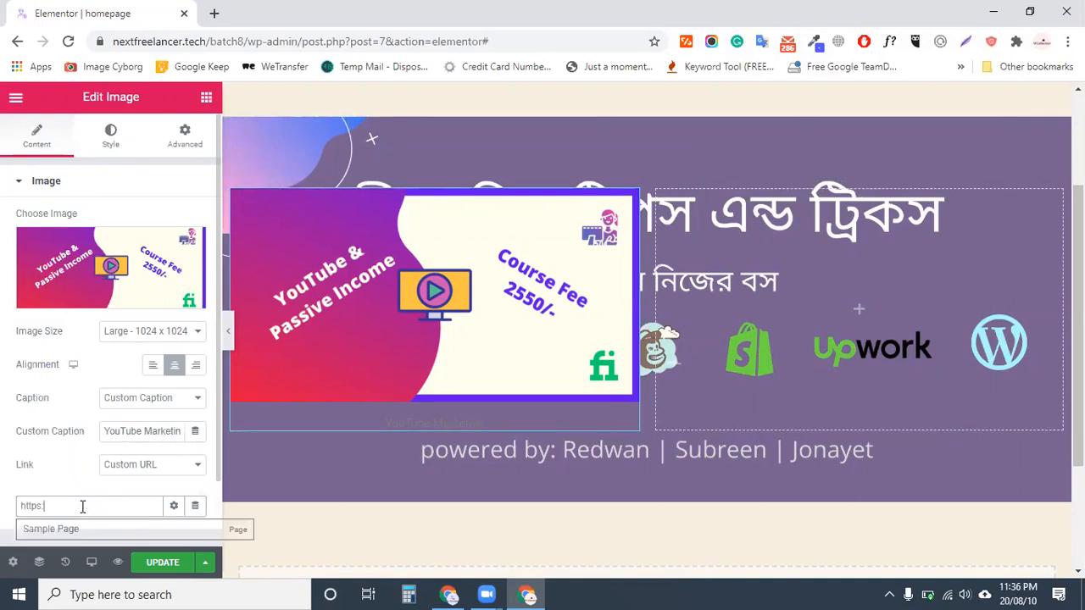
pyautogui.write('//fa')
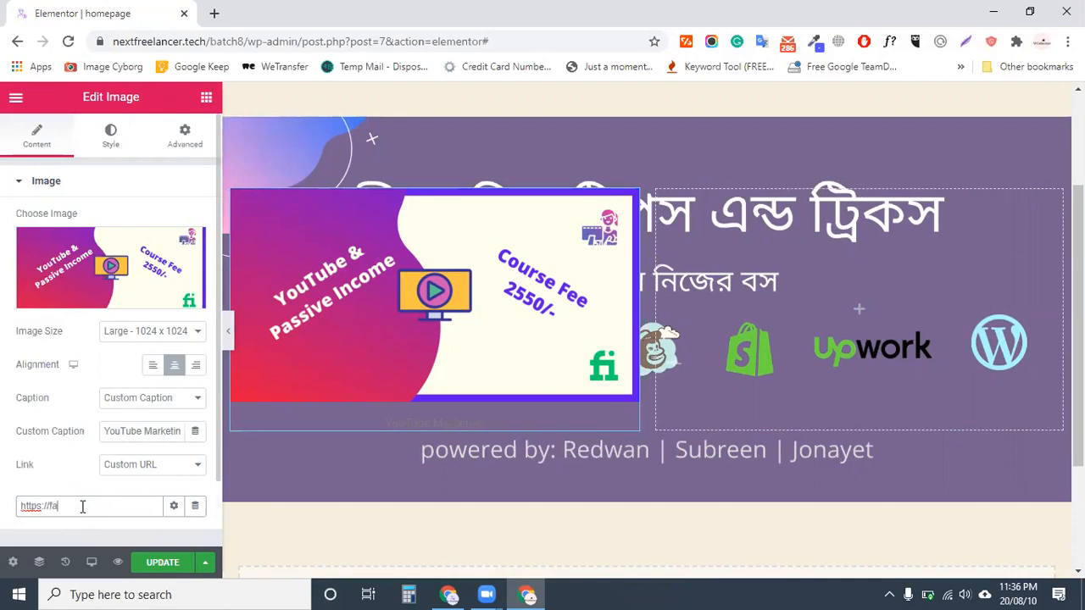
pyautogui.write('cebook.com/')
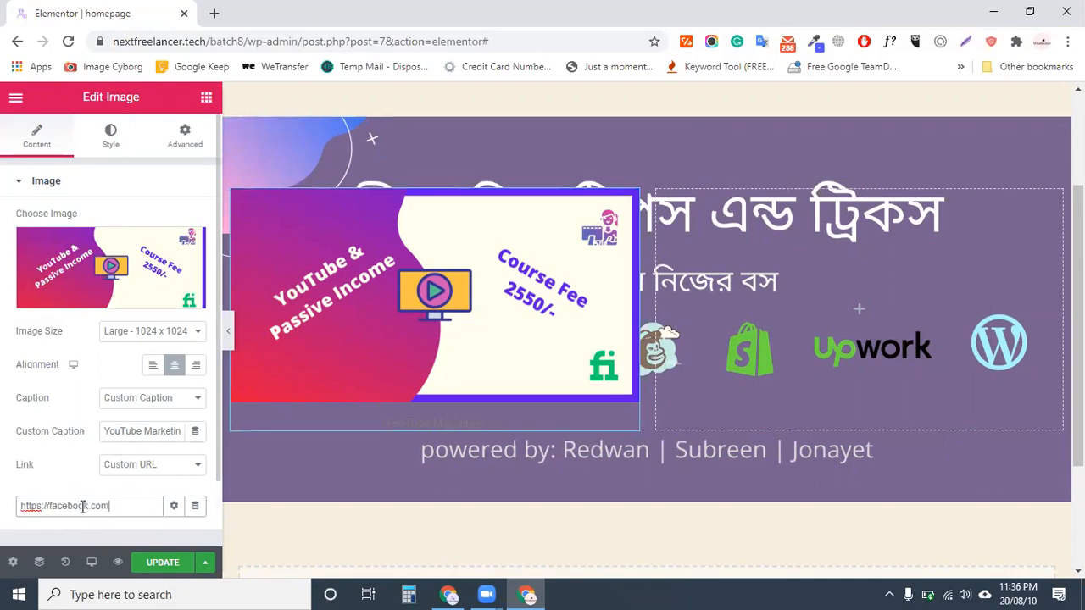
pyautogui.write('nextfreelanceru')
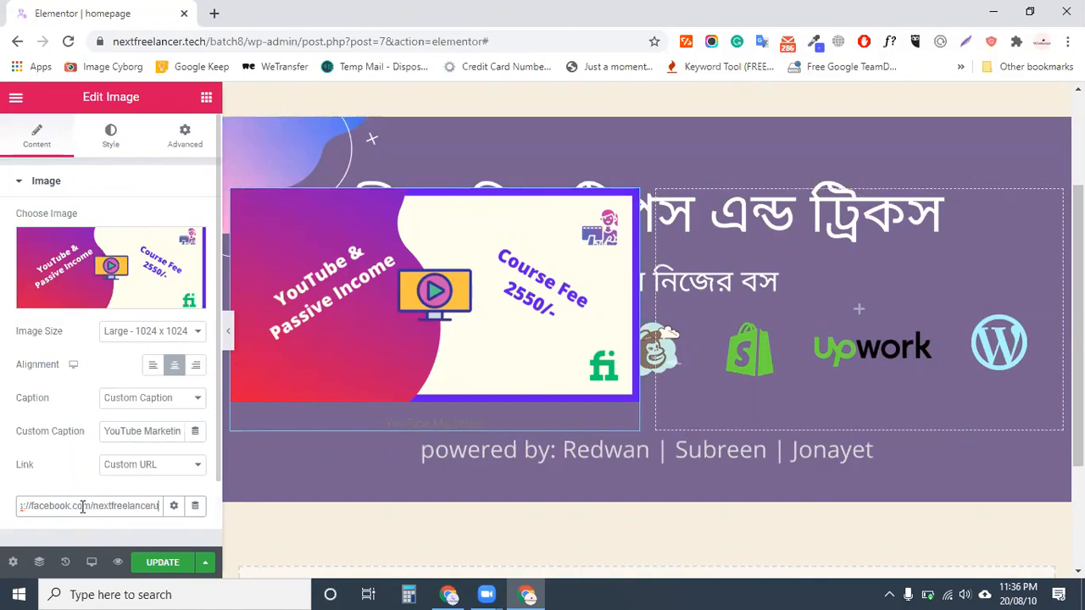
pyautogui.click(167, 559)
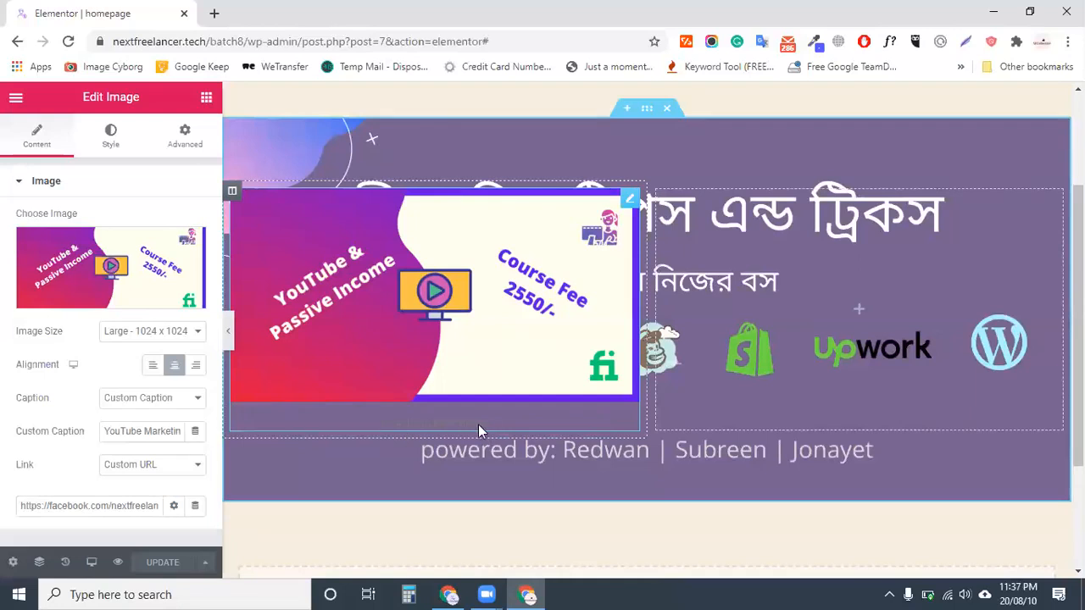
pyautogui.moveTo(466, 425); pyautogui.dragTo(414, 420)
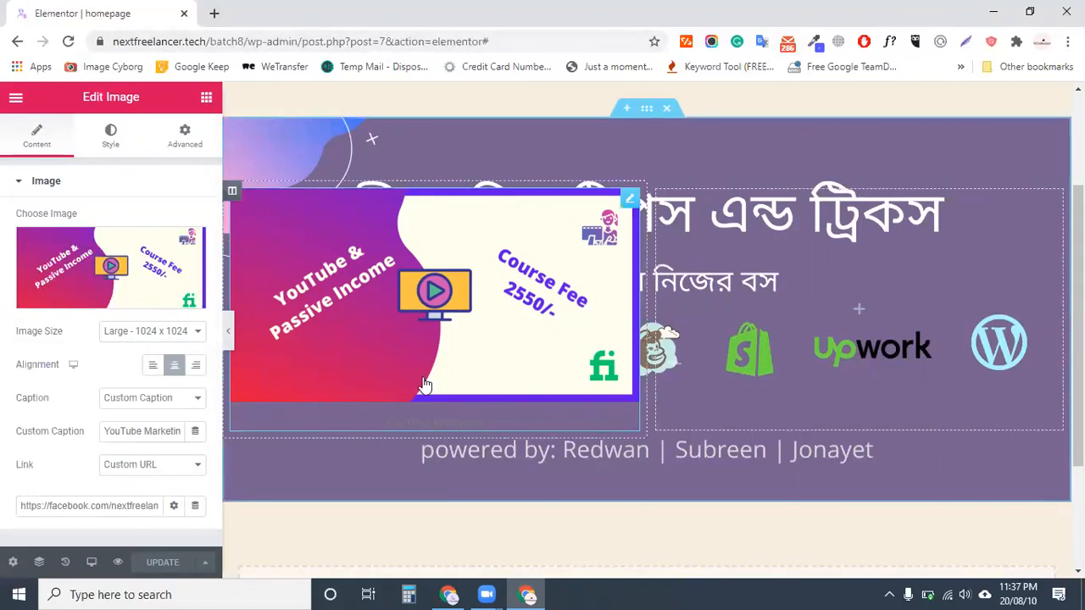
# In the image's Style Caption settings, make the caption text green #61CE70
pyautogui.scroll(1, 547, 386)
pyautogui.scroll(1, 547, 386)
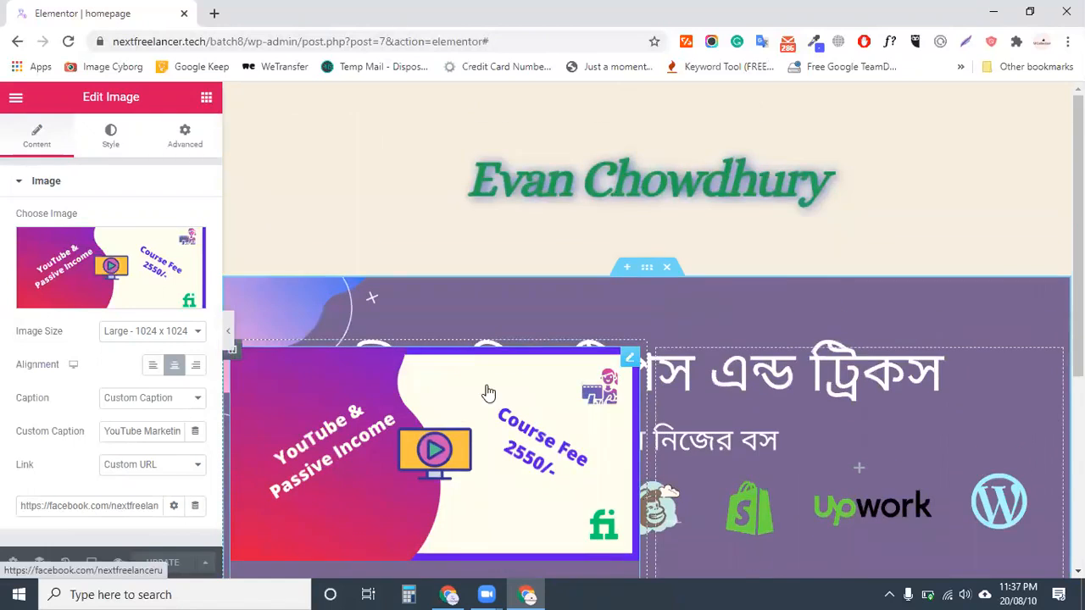
pyautogui.scroll(-2, 483, 394)
pyautogui.scroll(-2, 479, 424)
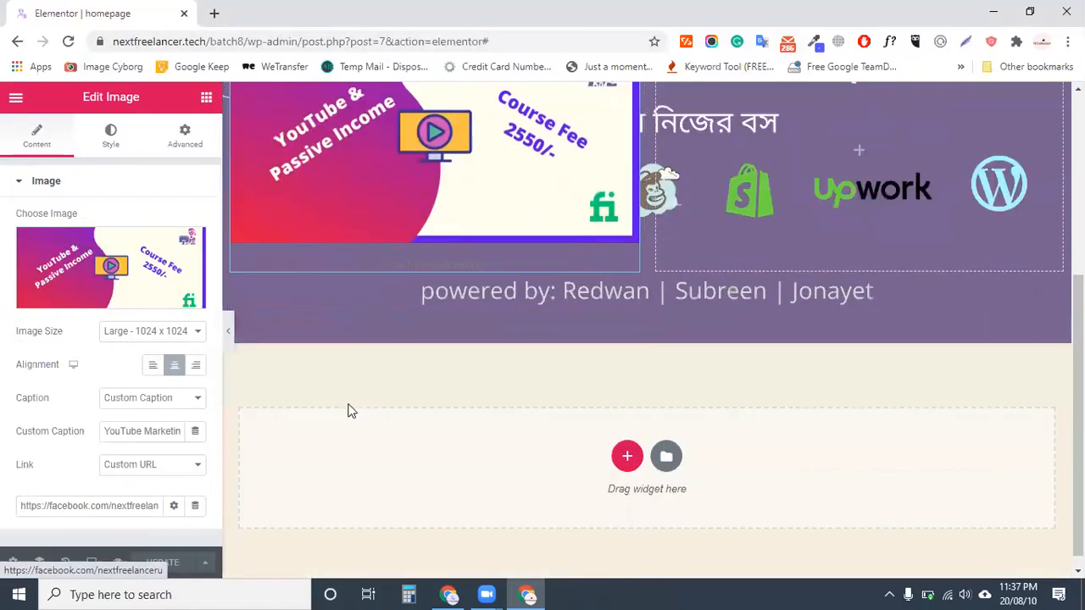
pyautogui.scroll(3, 351, 412)
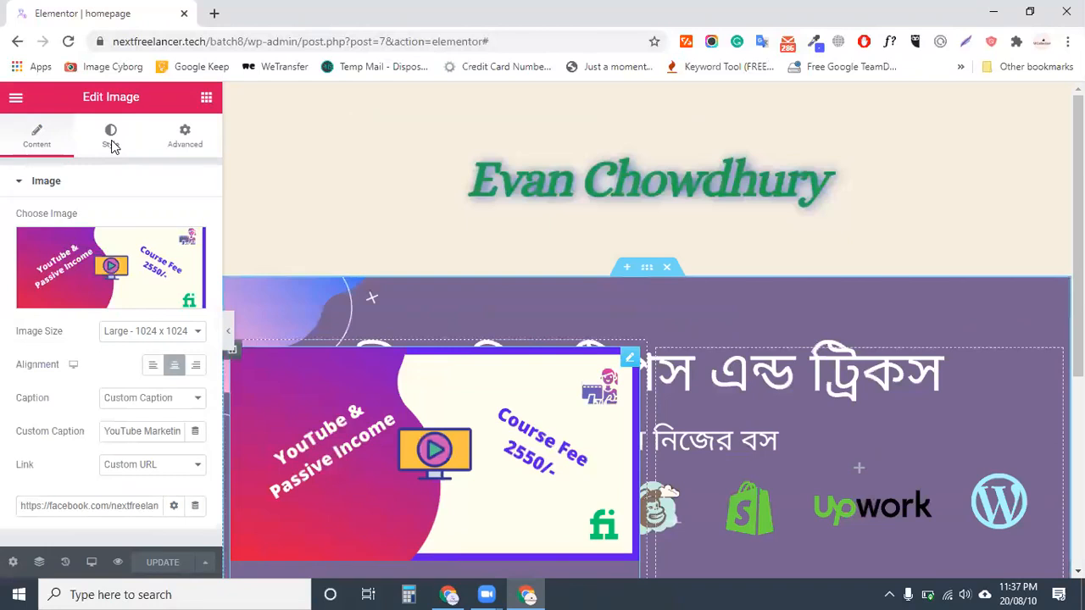
pyautogui.scroll(-2, 435, 407)
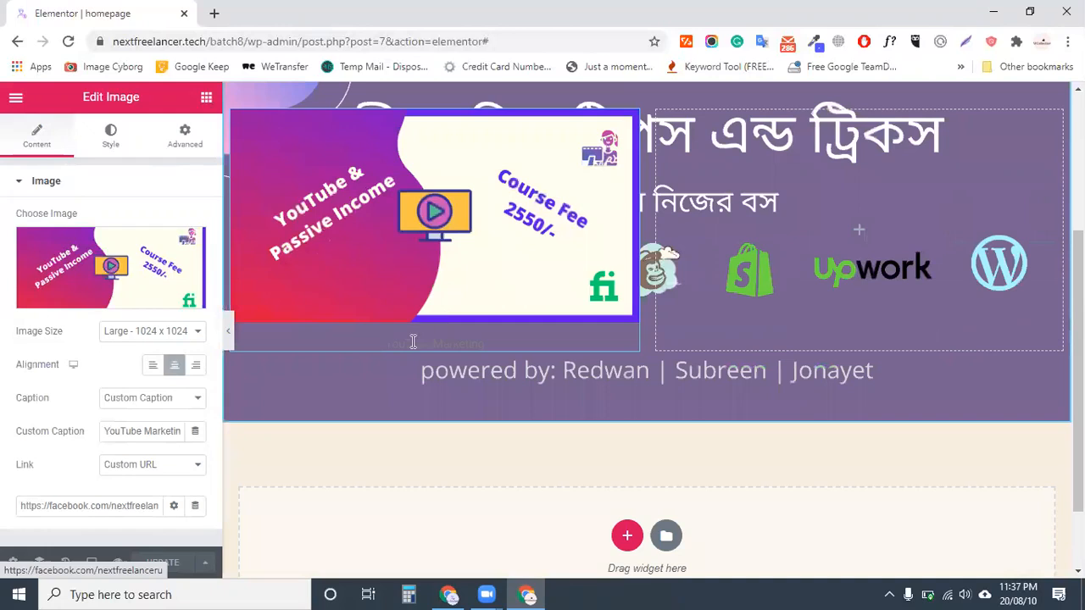
pyautogui.click(111, 137)
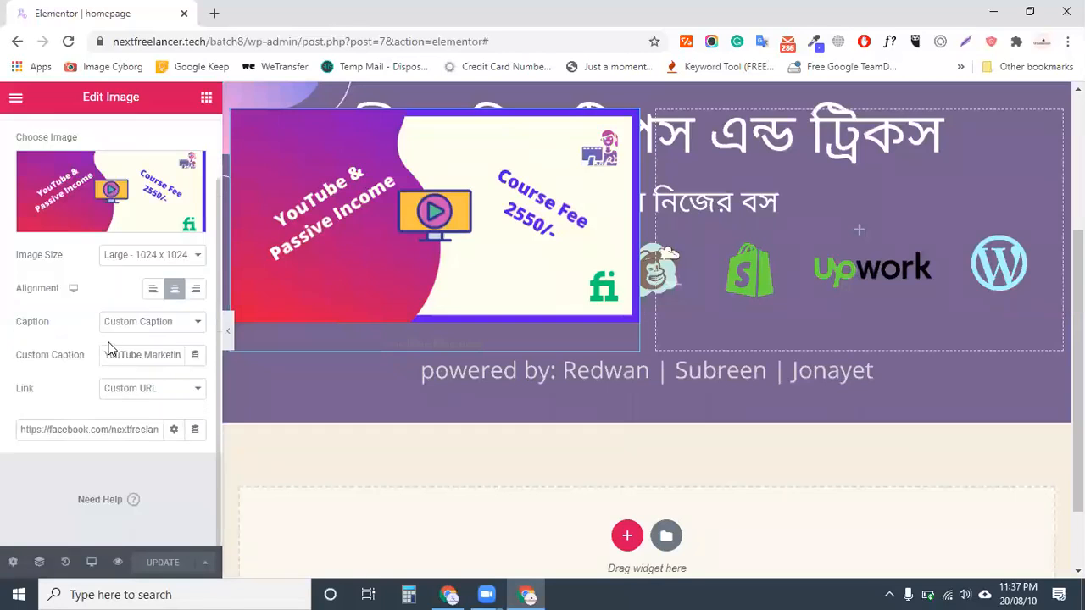
pyautogui.scroll(2, 112, 348)
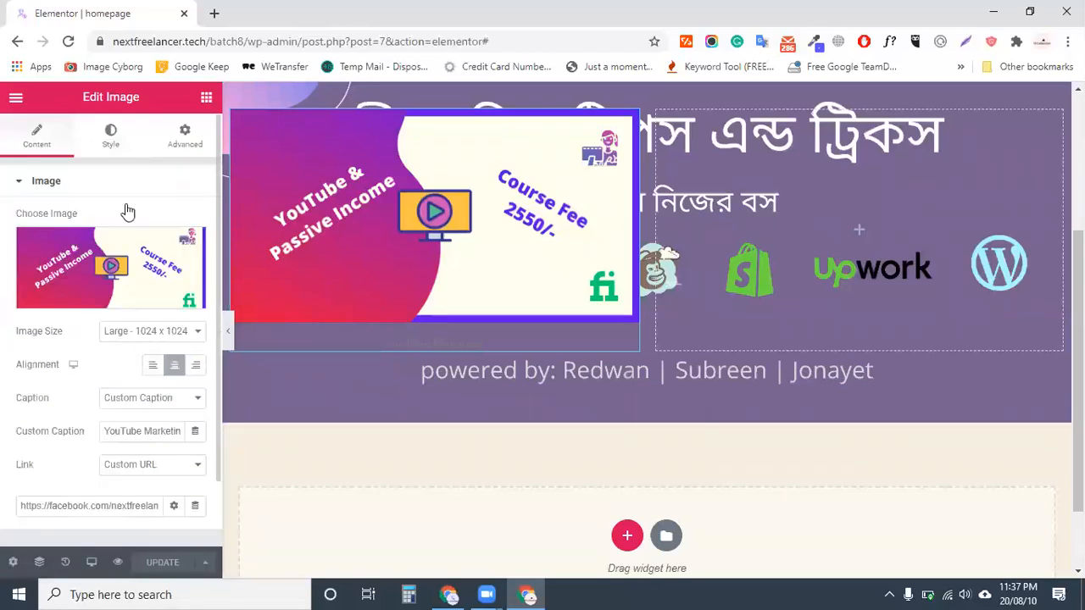
pyautogui.click(126, 141)
pyautogui.scroll(-3, 157, 368)
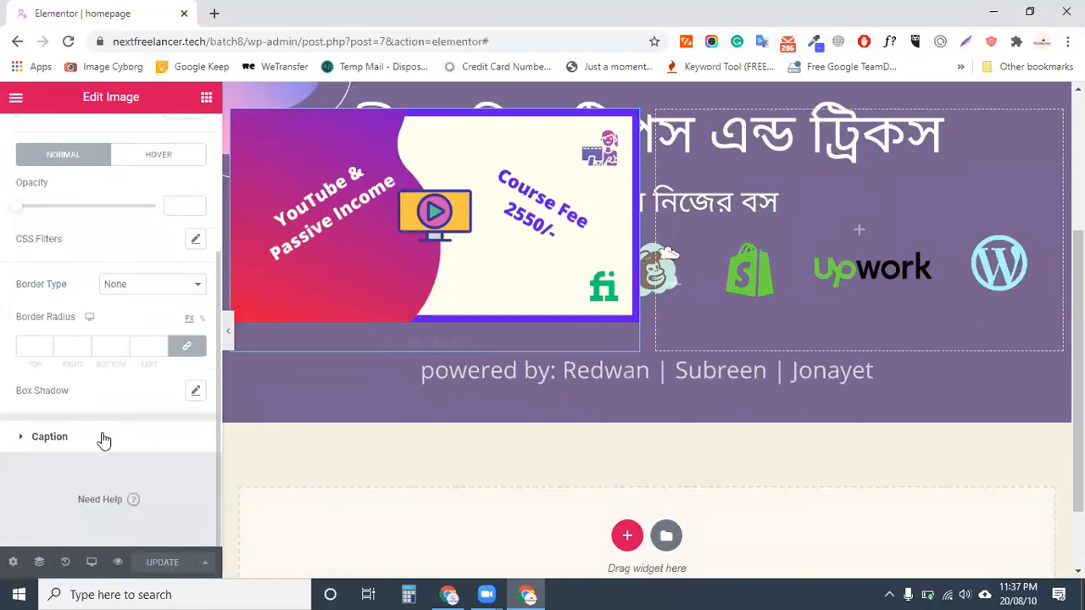
pyautogui.click(102, 438)
pyautogui.click(174, 297)
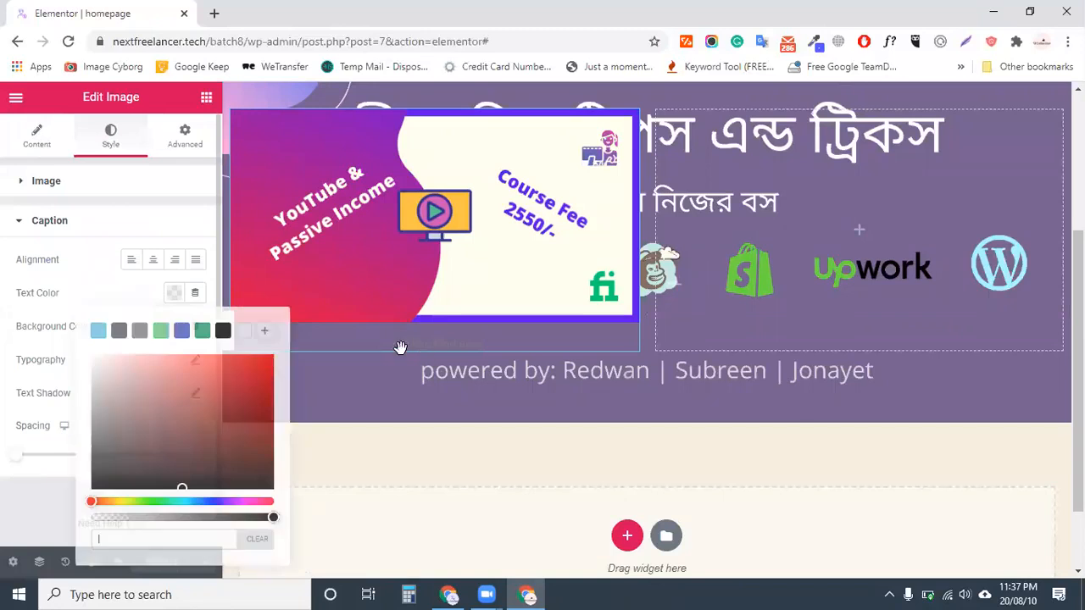
pyautogui.click(161, 331)
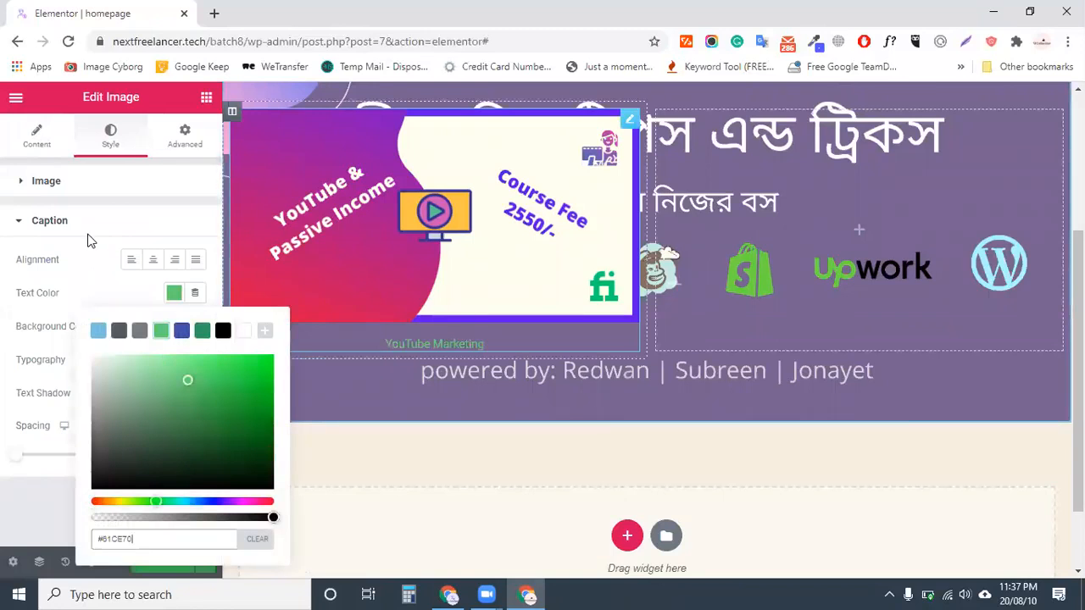
pyautogui.click(331, 359)
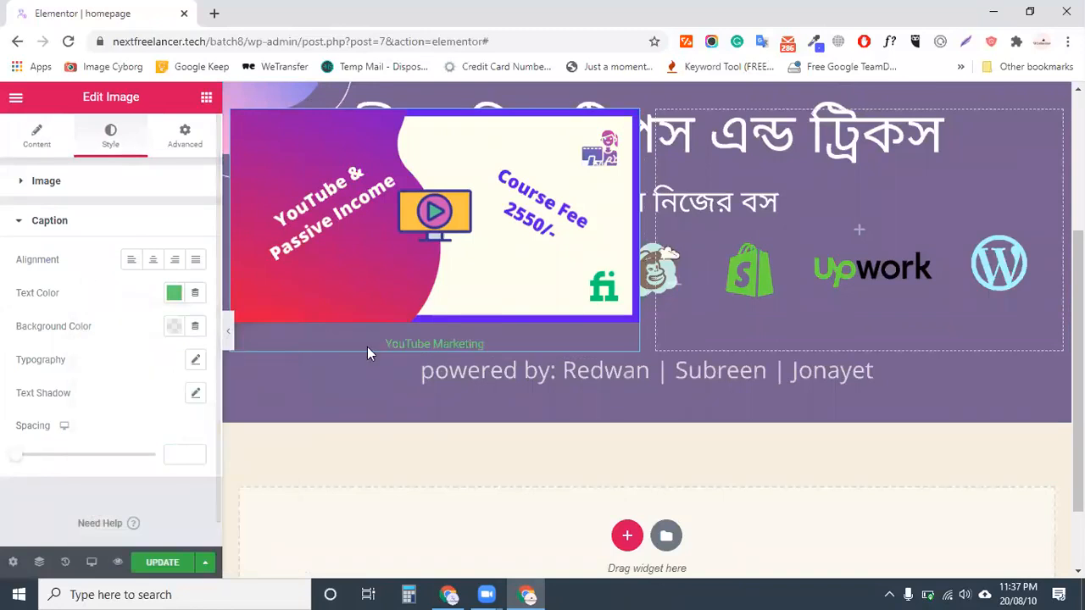
# Give the caption a near-white background colour
pyautogui.click(173, 337)
pyautogui.click(238, 283)
pyautogui.moveTo(237, 283); pyautogui.dragTo(215, 249)
pyautogui.click(148, 559)
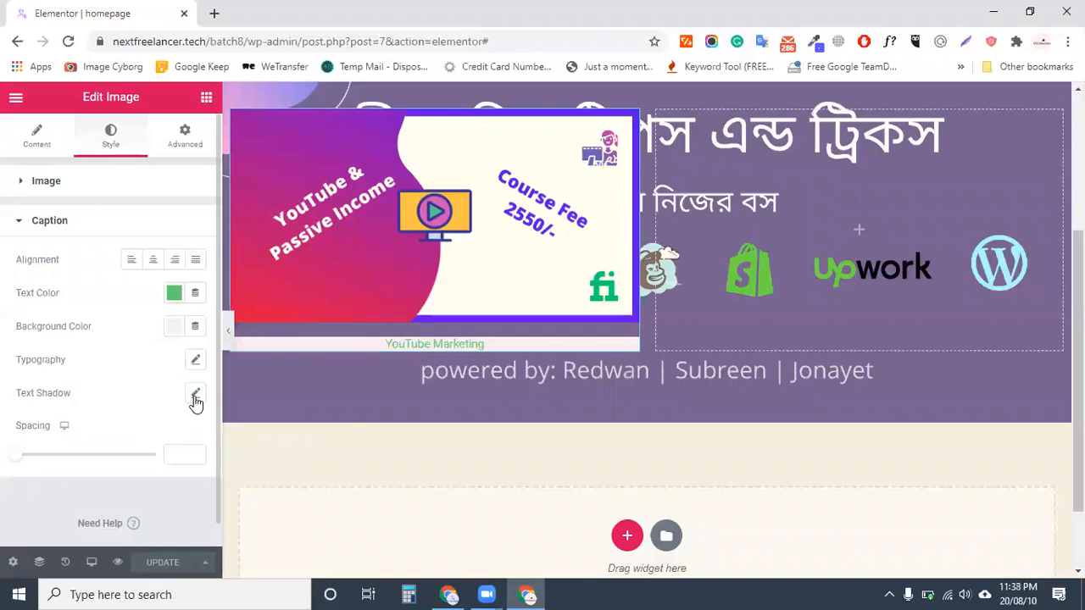
pyautogui.click(91, 222)
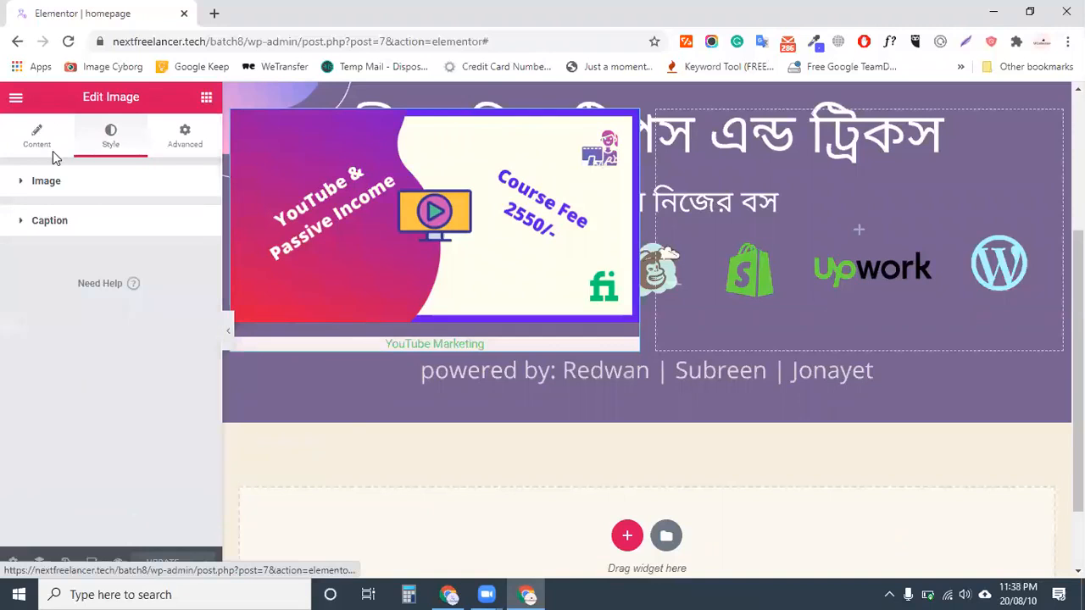
# Place a Heading widget in the purple banner's empty right column and update the page
pyautogui.scroll(2, 339, 280)
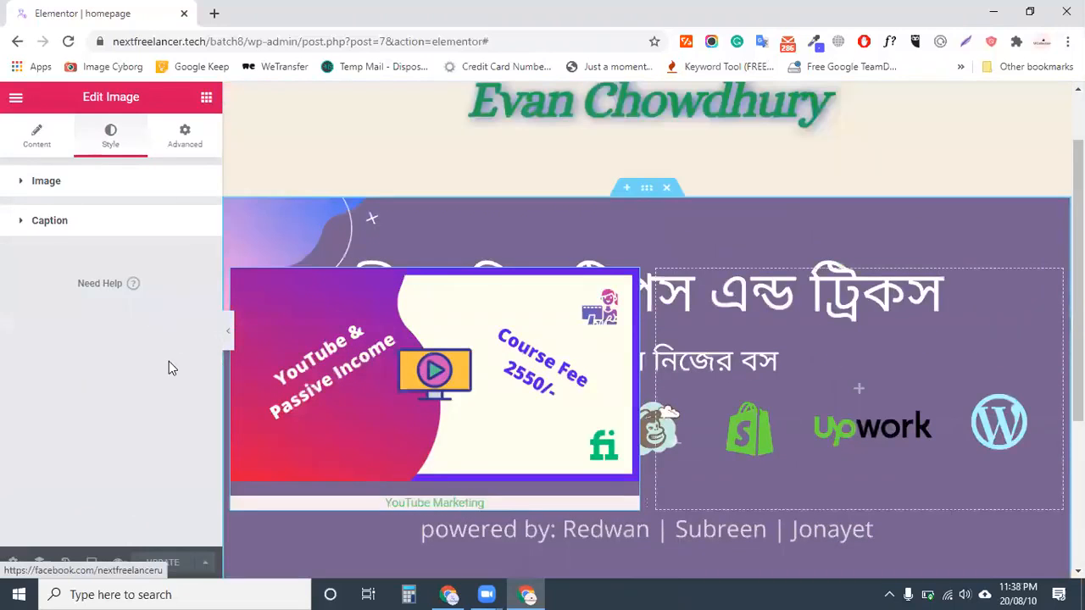
pyautogui.click(772, 364)
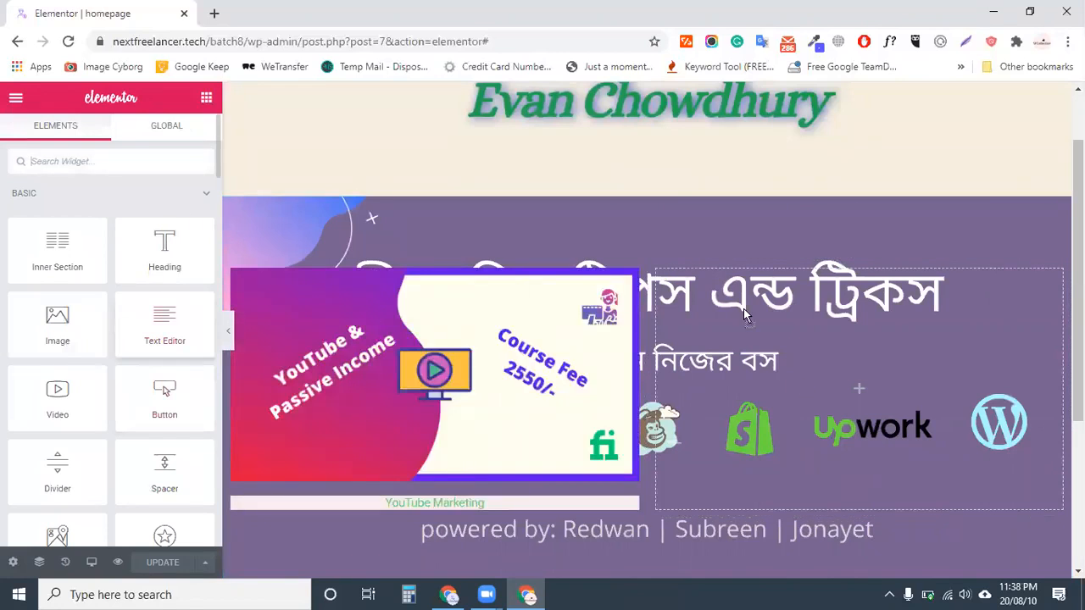
pyautogui.moveTo(167, 255); pyautogui.dragTo(853, 325)
pyautogui.moveTo(774, 433); pyautogui.dragTo(774, 432)
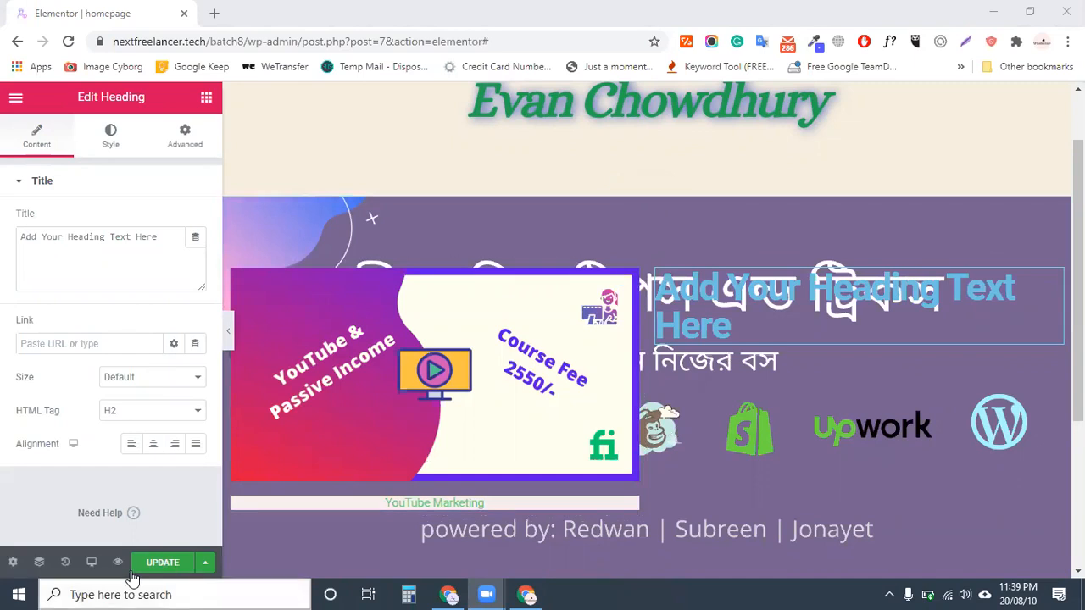
pyautogui.click(162, 562)
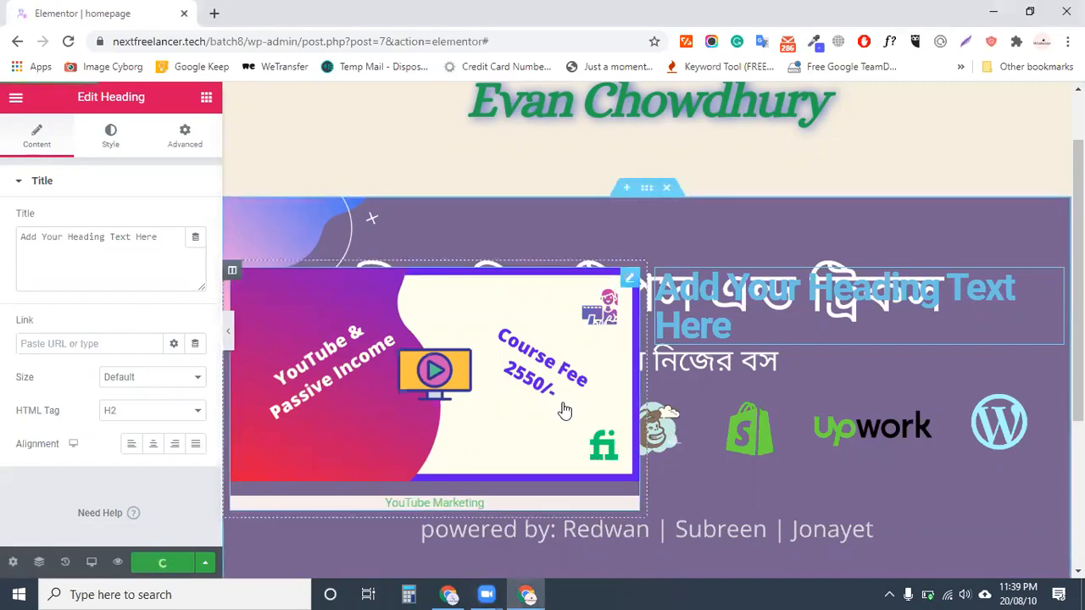